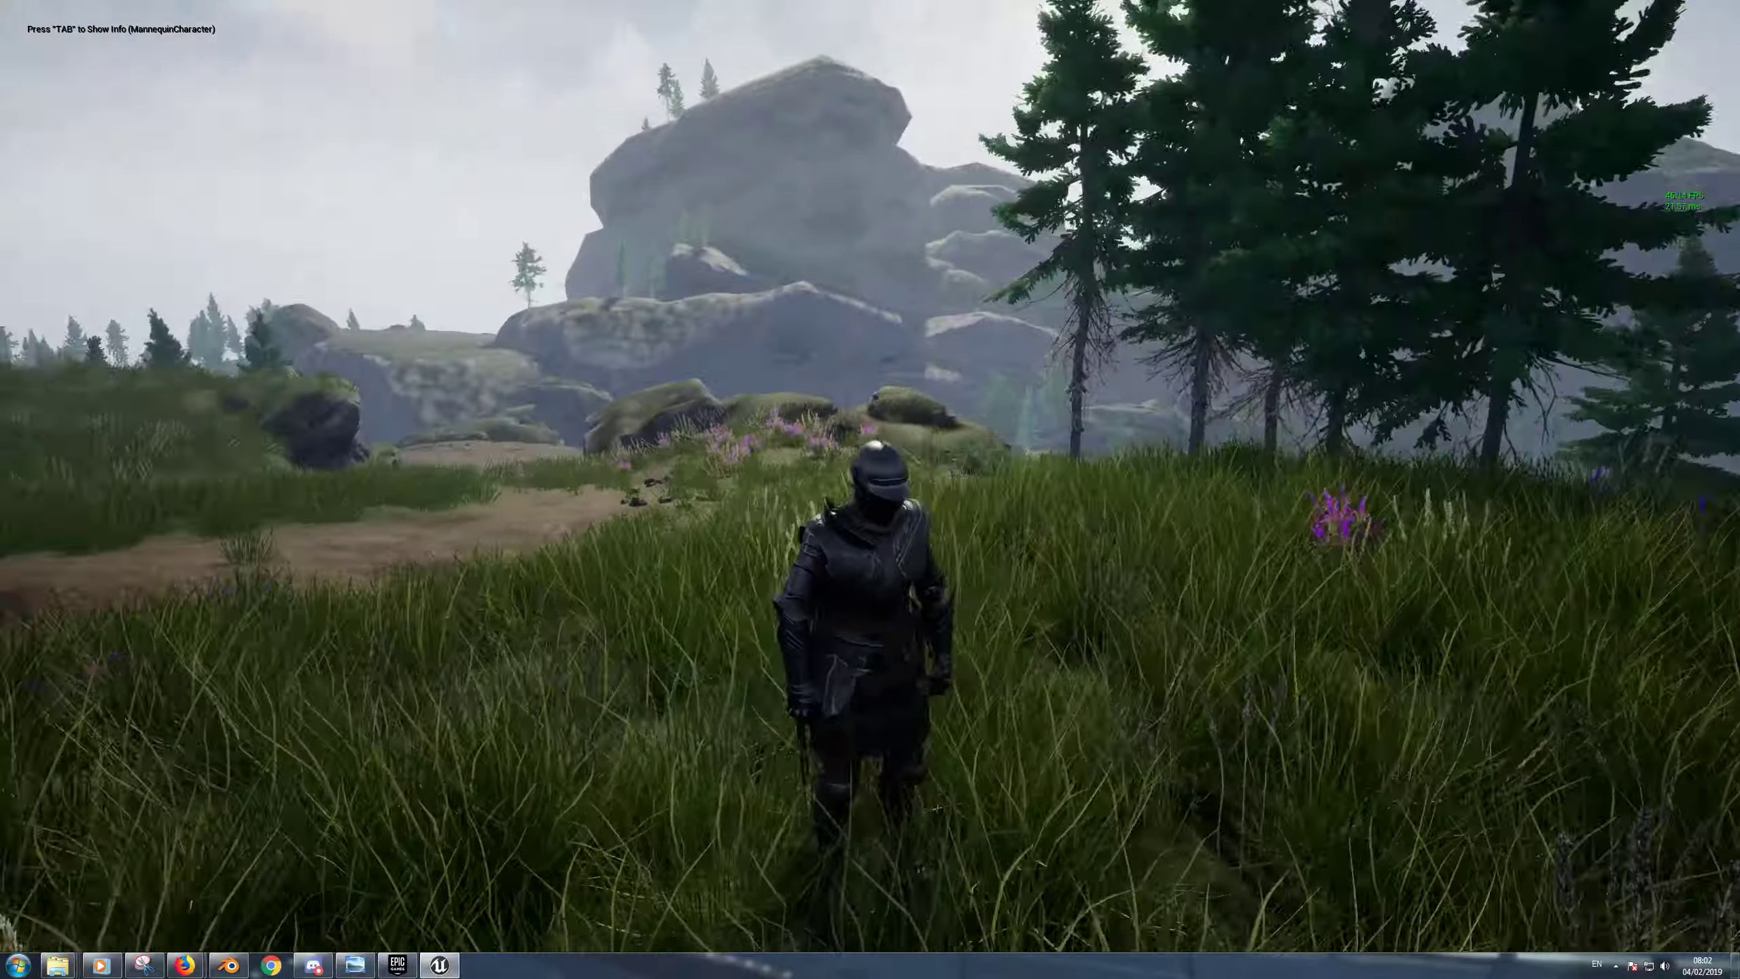
Walk the knight away across the meadow toward the pines
key(w)
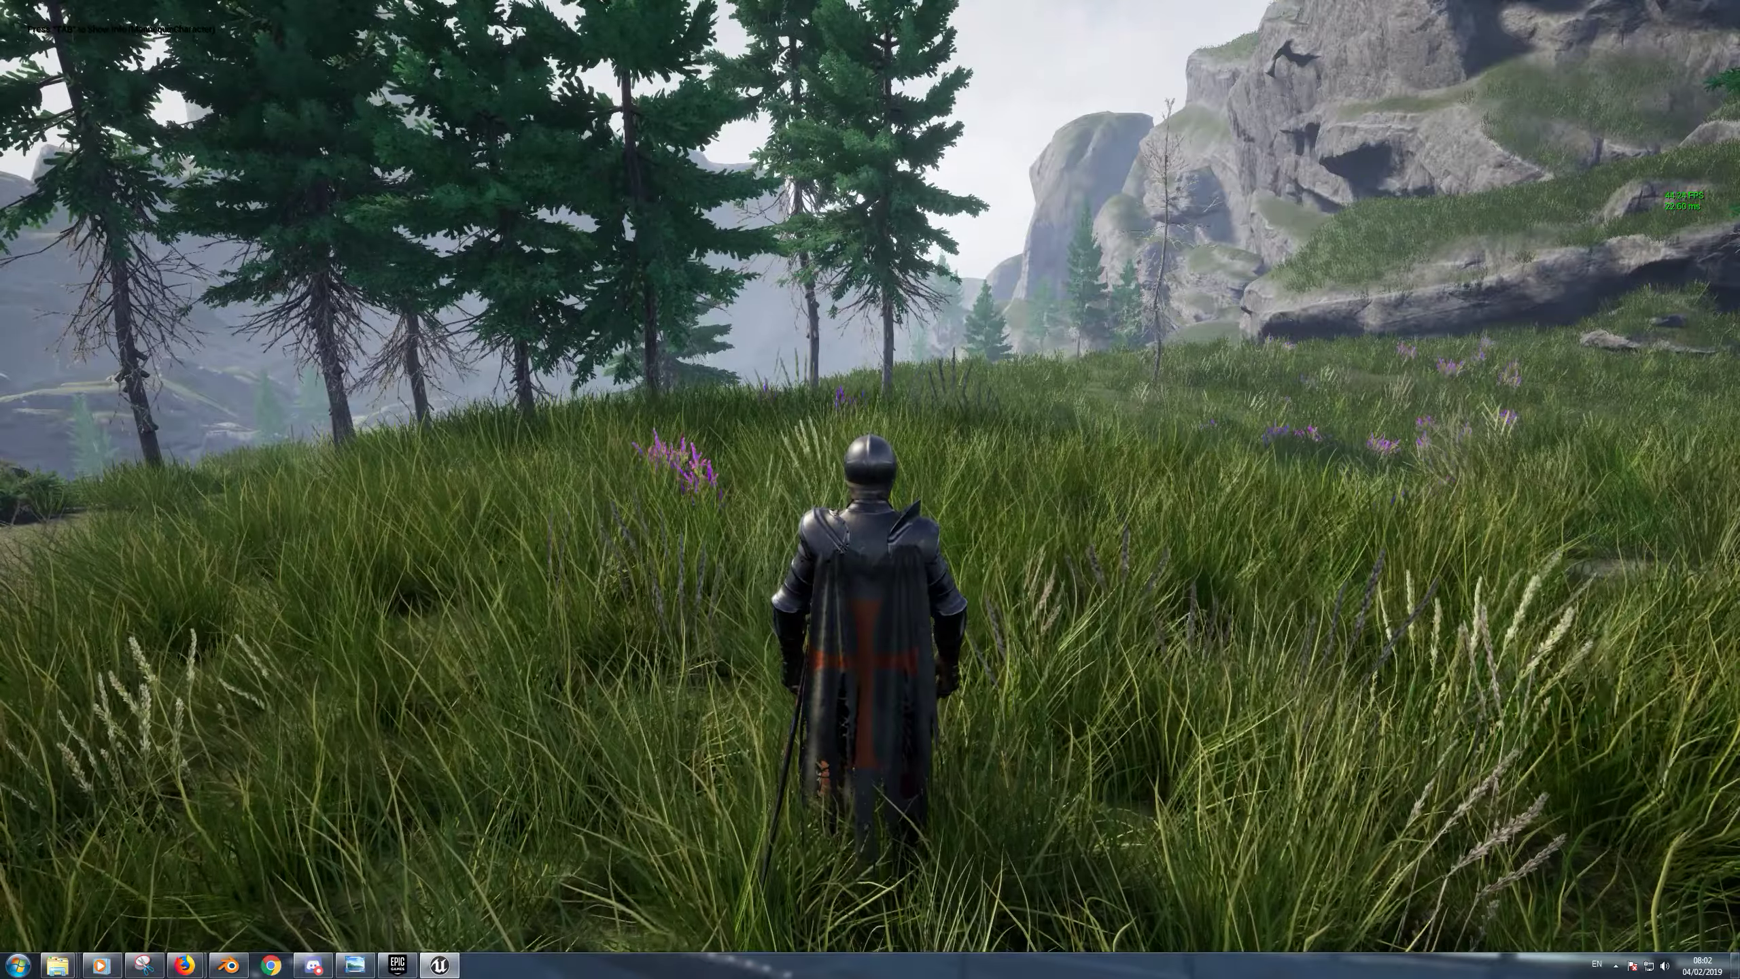
Change the game view mode with F5, then end the play session to return to the editor
key(F5)
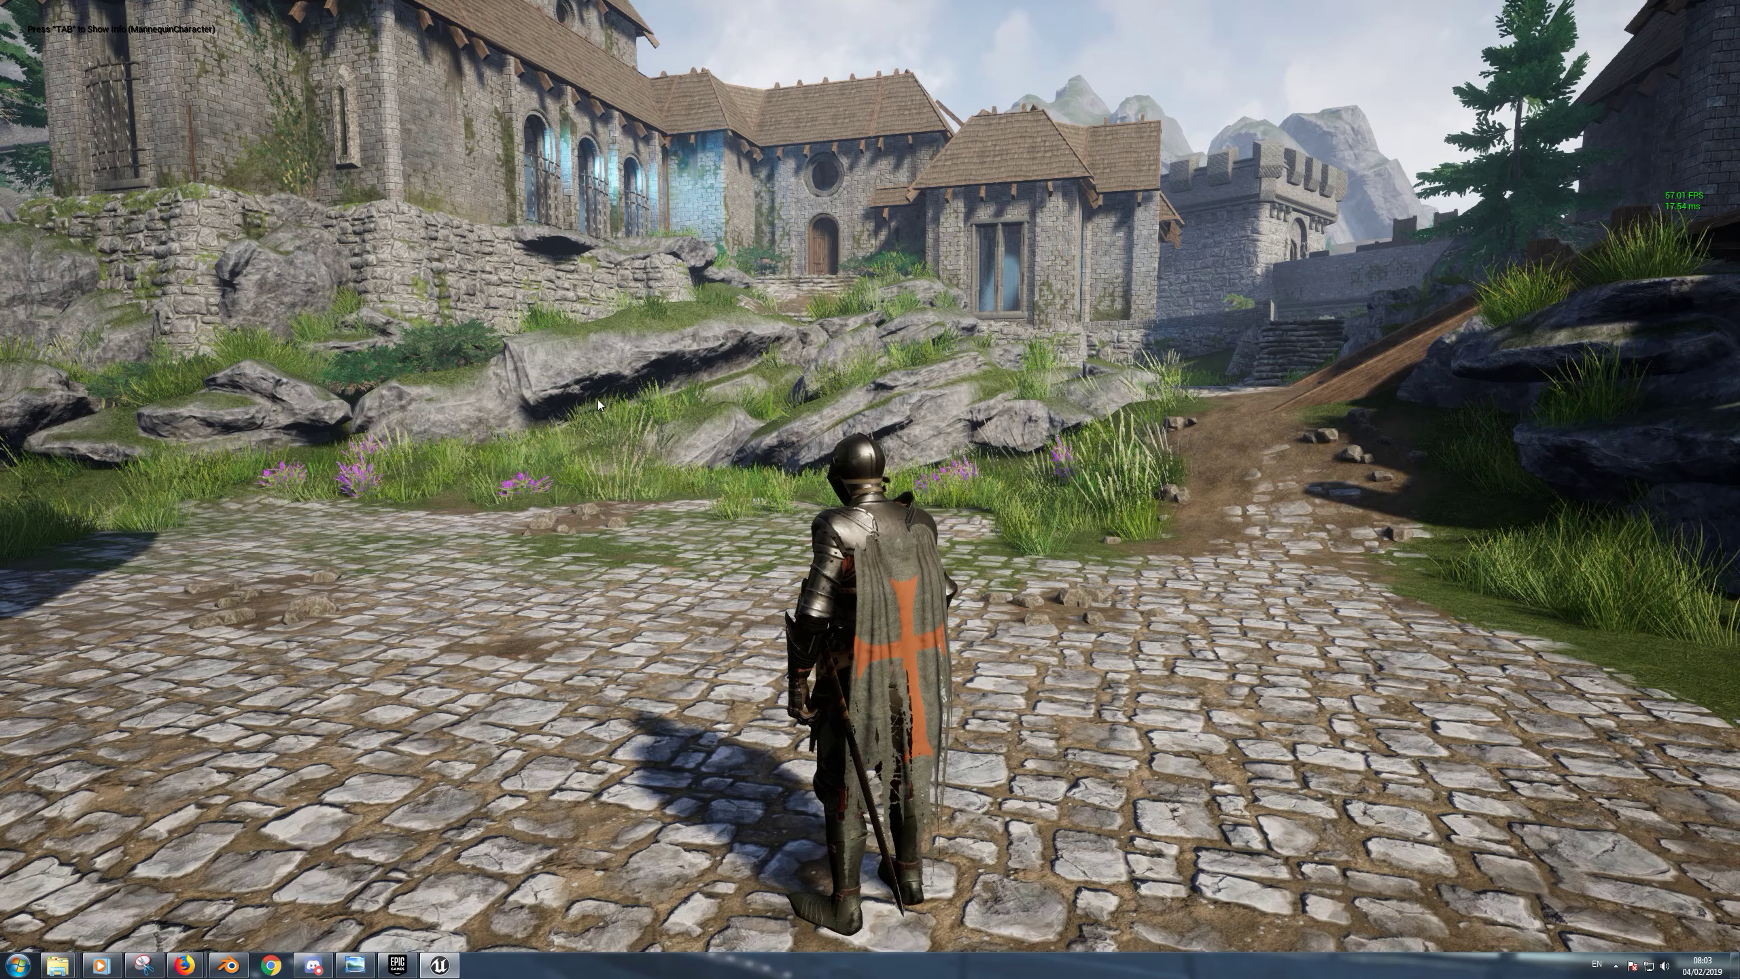
key(Escape)
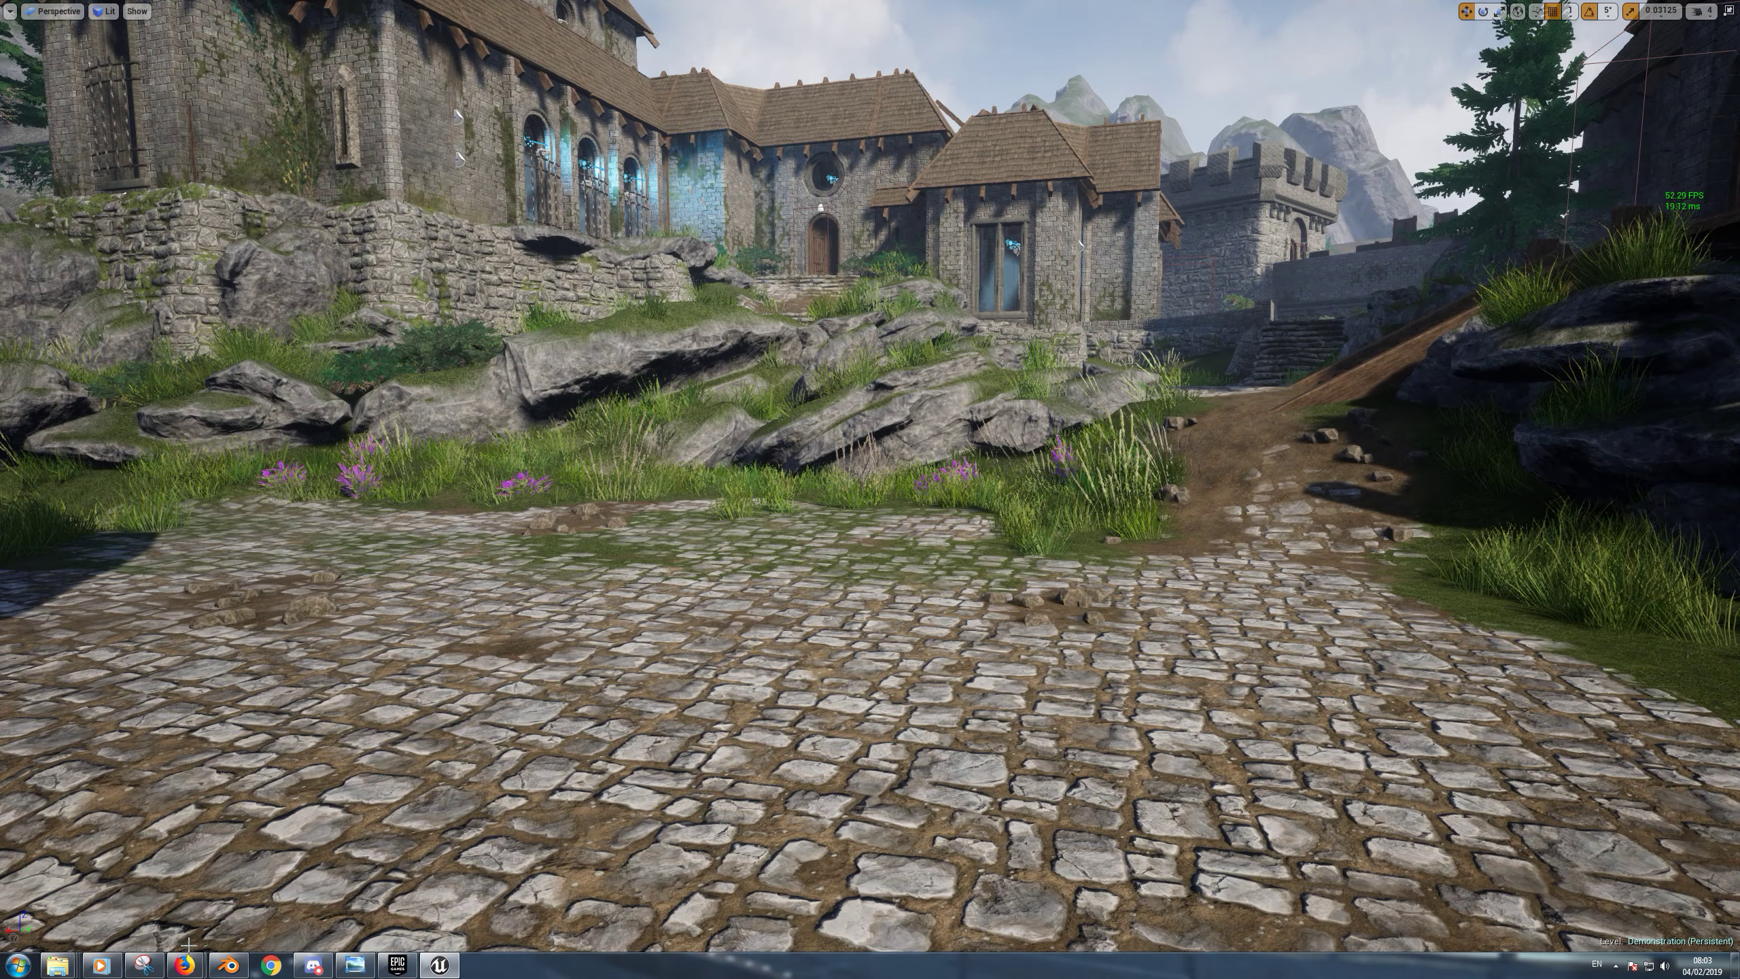
Switch to the Blender maple tree scene, orbit, and alternately select the trunk and foliage
click(229, 965)
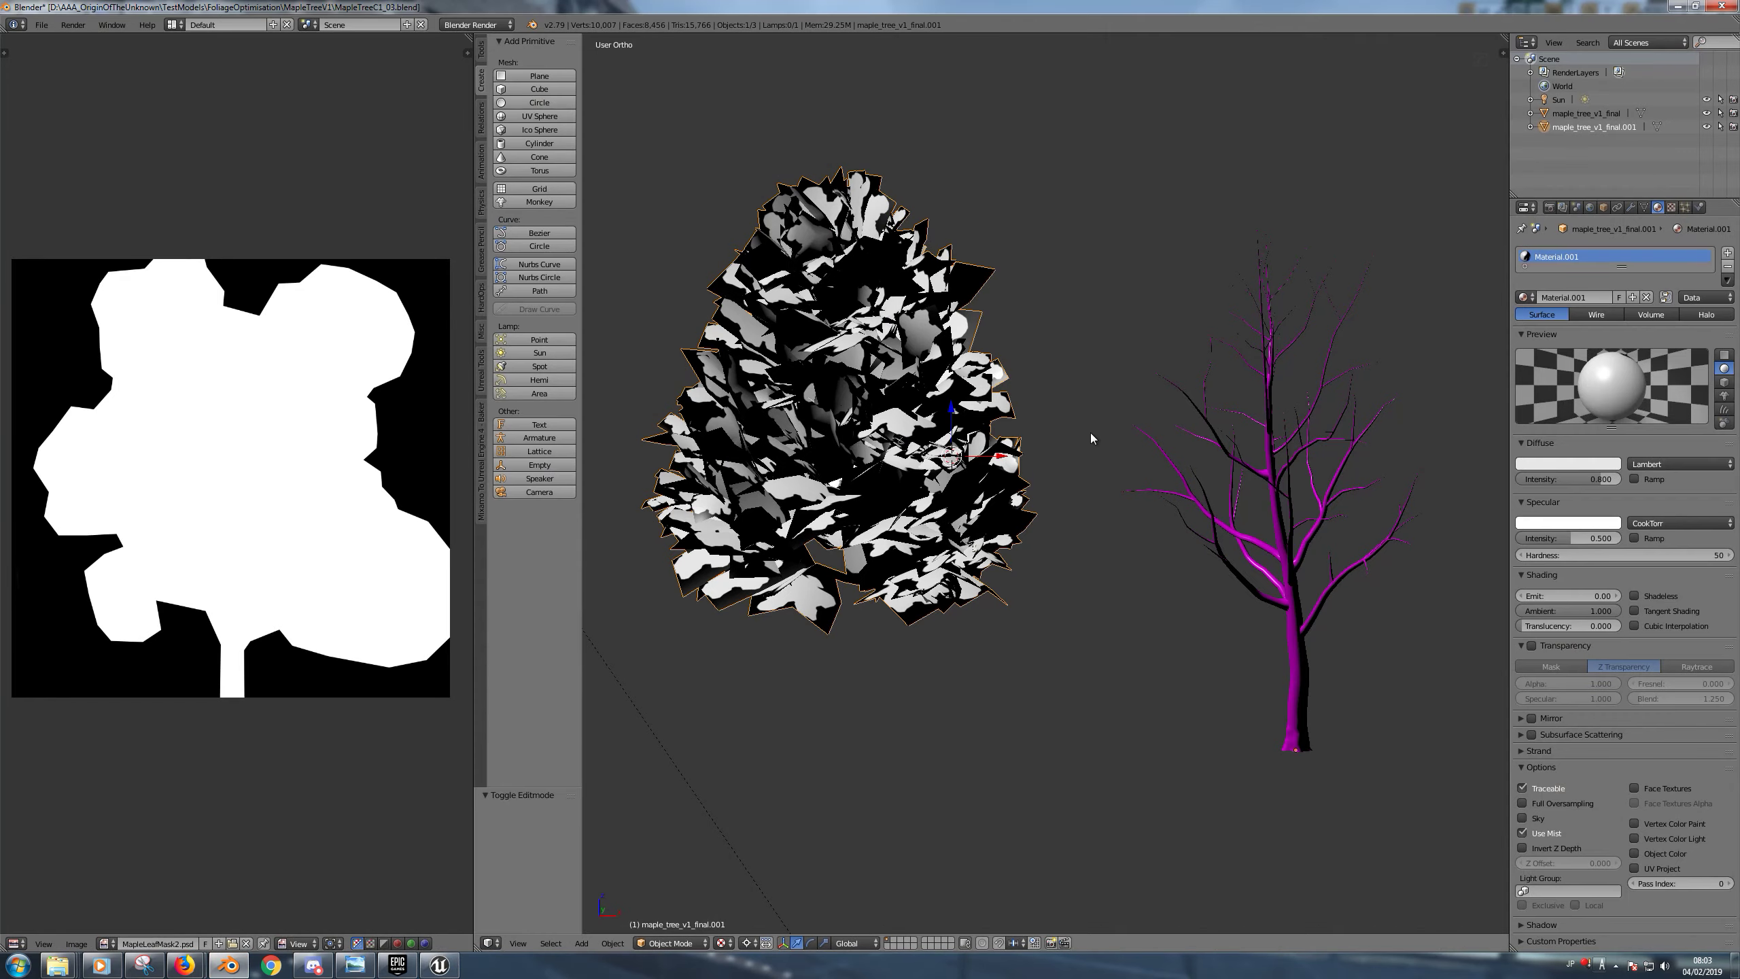
mouse_move(1116, 439)
middle_down()
mouse_move(1149, 435)
mouse_move(1110, 442)
mouse_move(1115, 408)
middle_up()
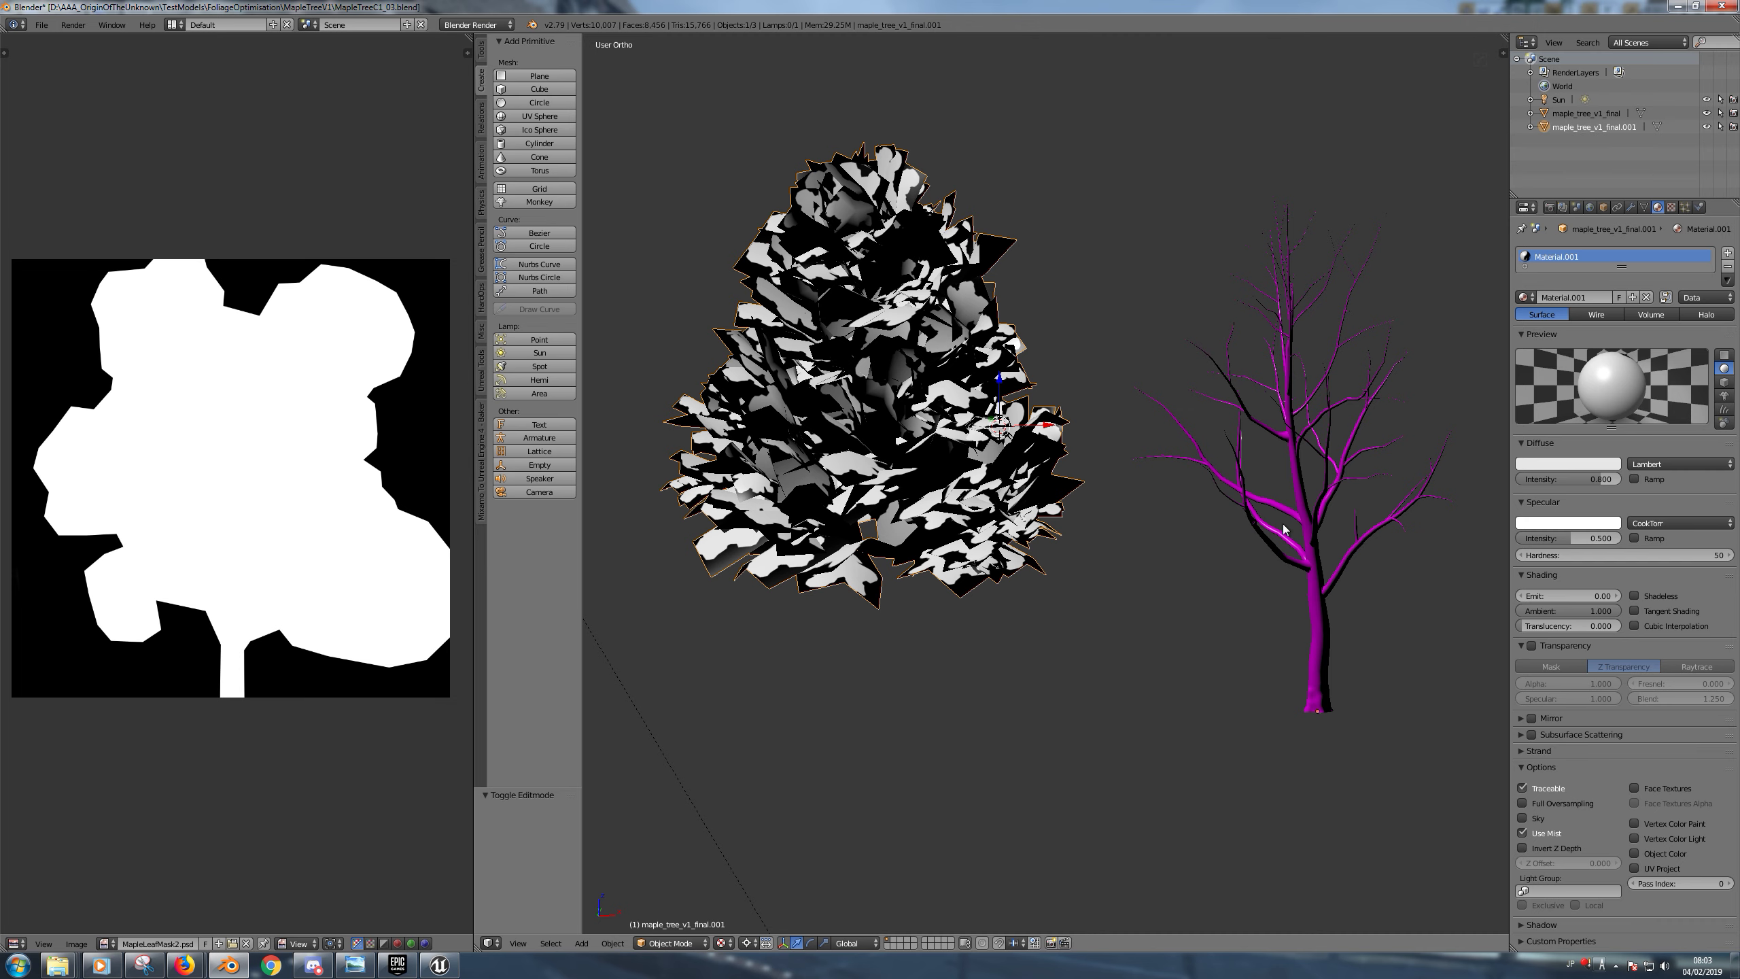
right_click(1320, 573)
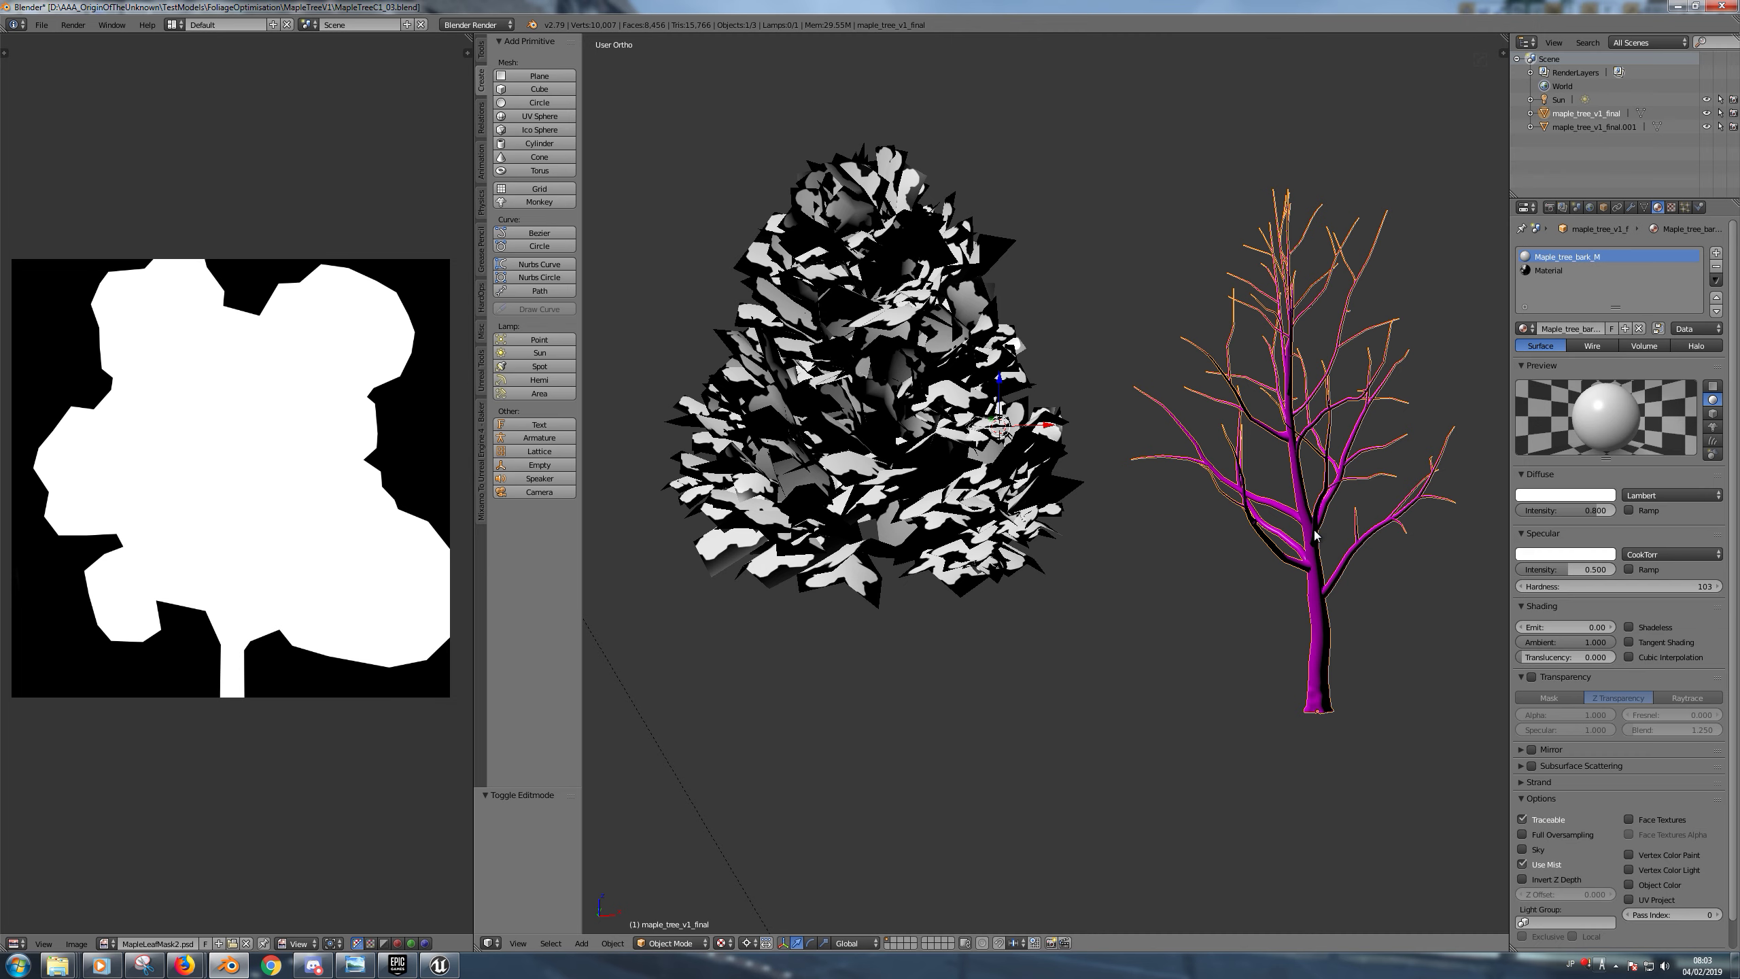
right_click(937, 468)
right_click(1296, 545)
right_click(969, 507)
middle_drag(968, 507, 1120, 542)
Compare the trunk's Maple_tree_bark_M with the foliage's Material.001, then zoom onto the foliage mesh
right_click(1319, 575)
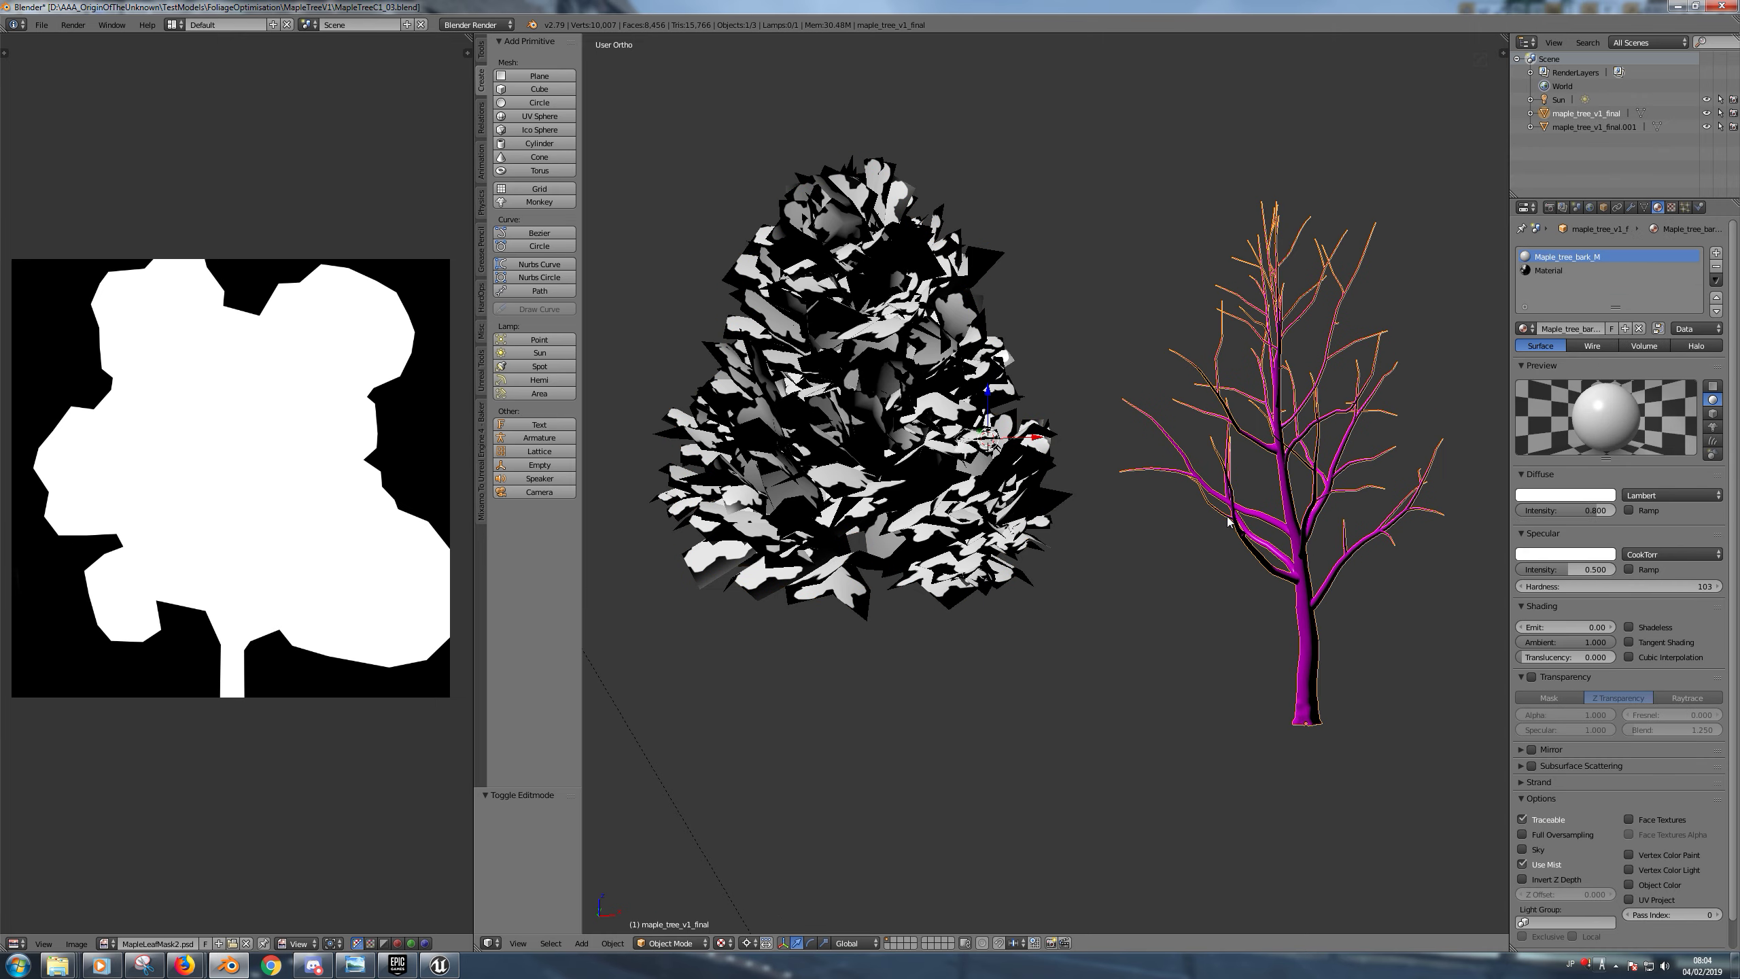
right_click(915, 445)
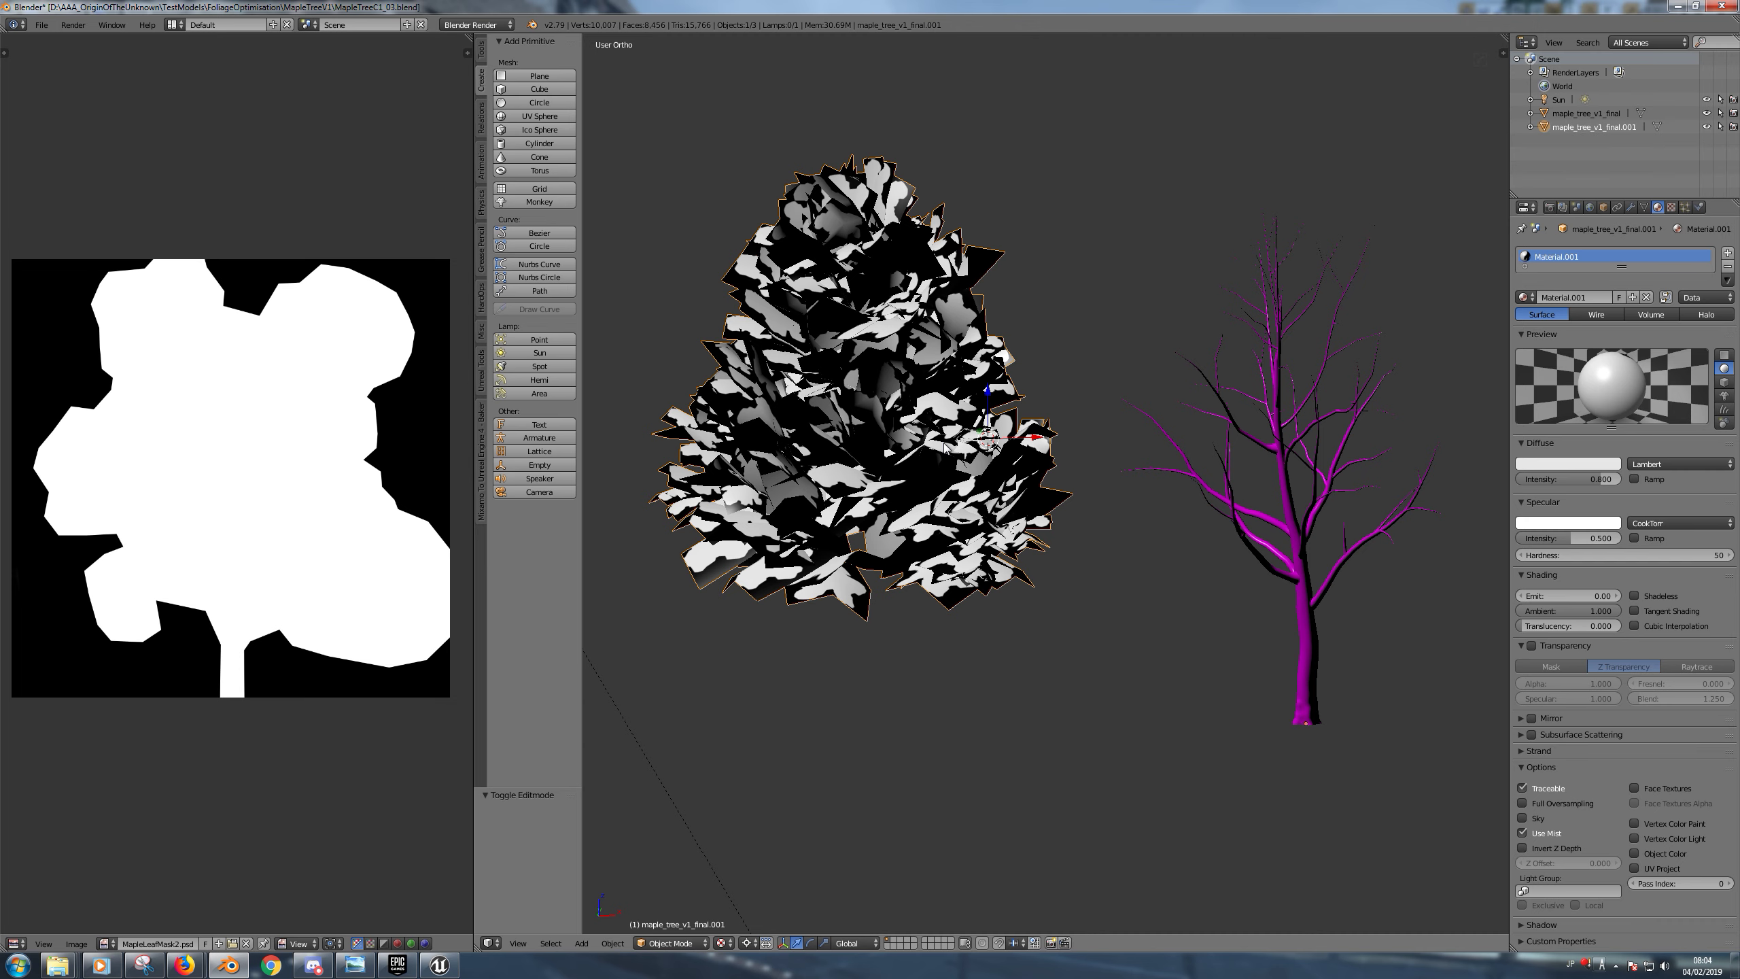
right_click(1290, 560)
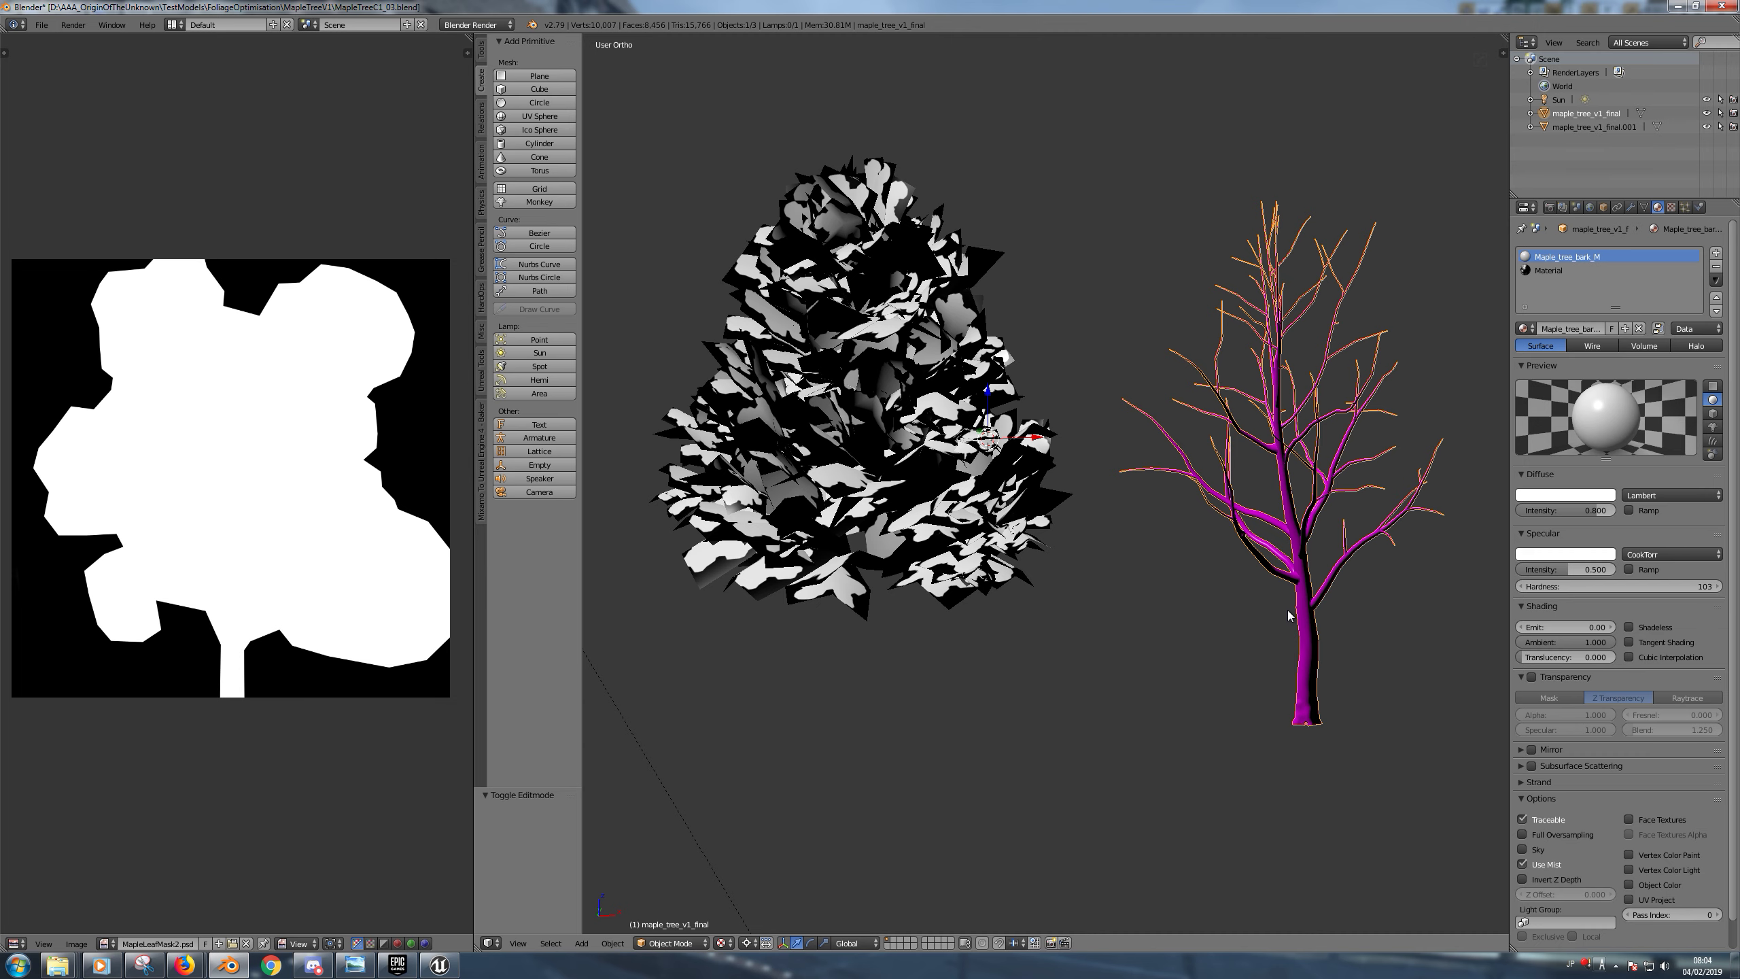
right_click(958, 584)
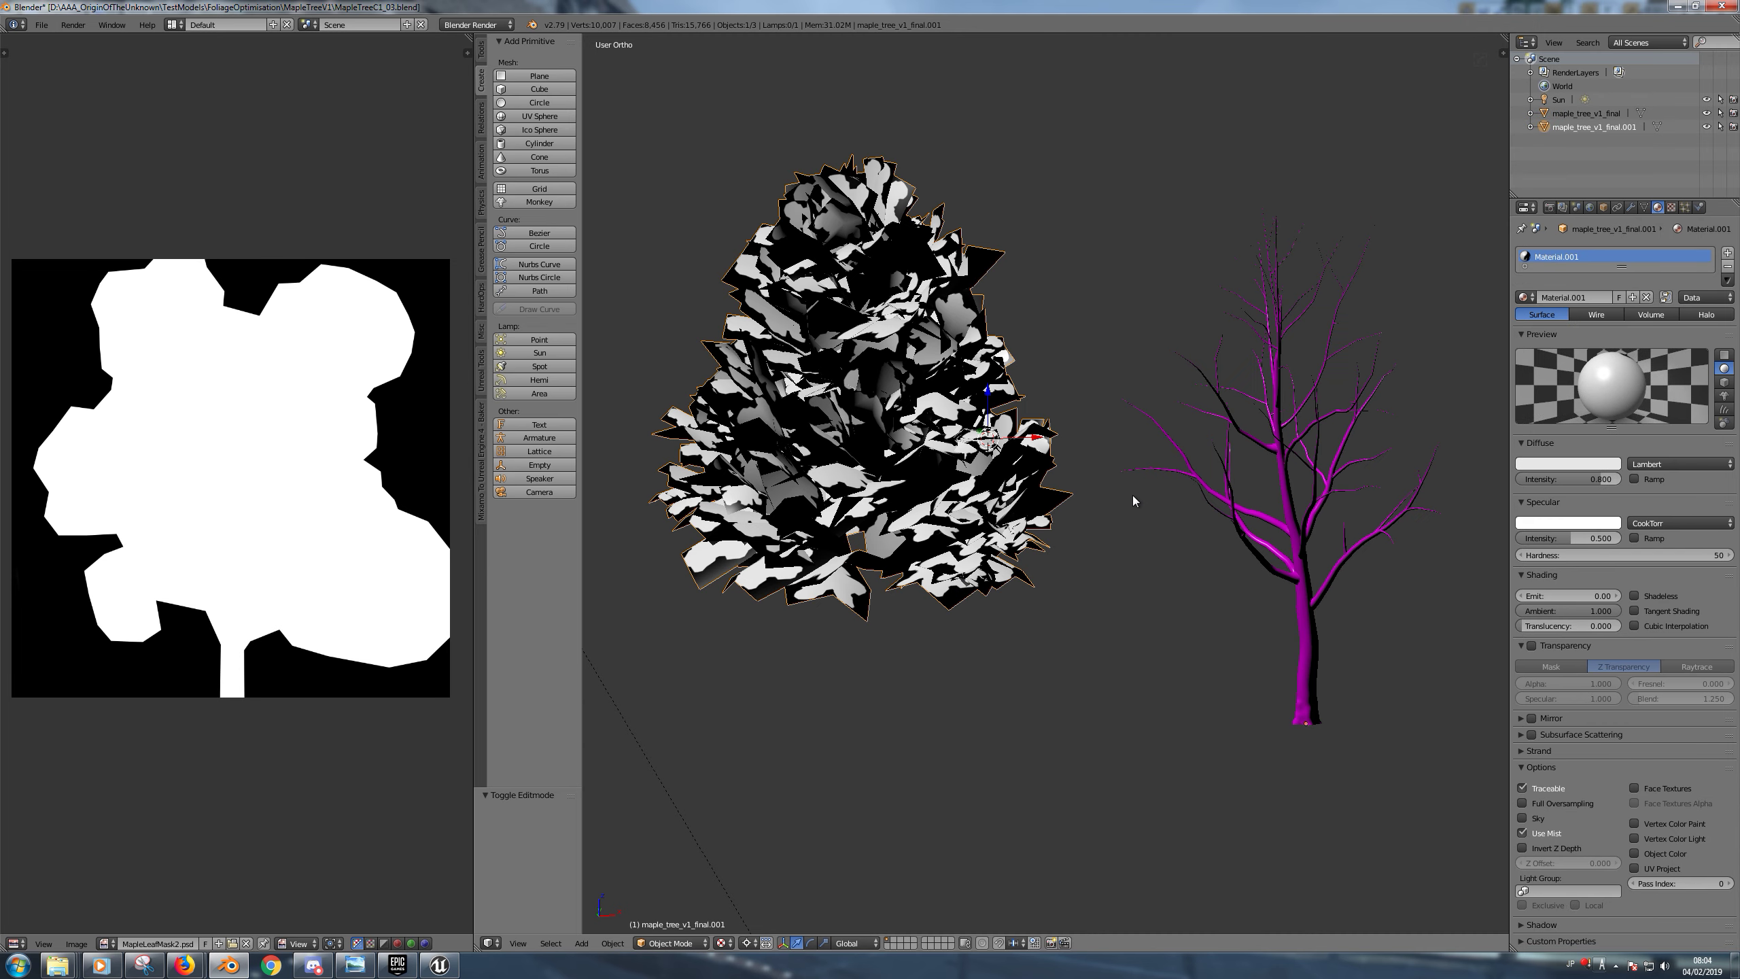
middle_drag(1134, 501, 1223, 537)
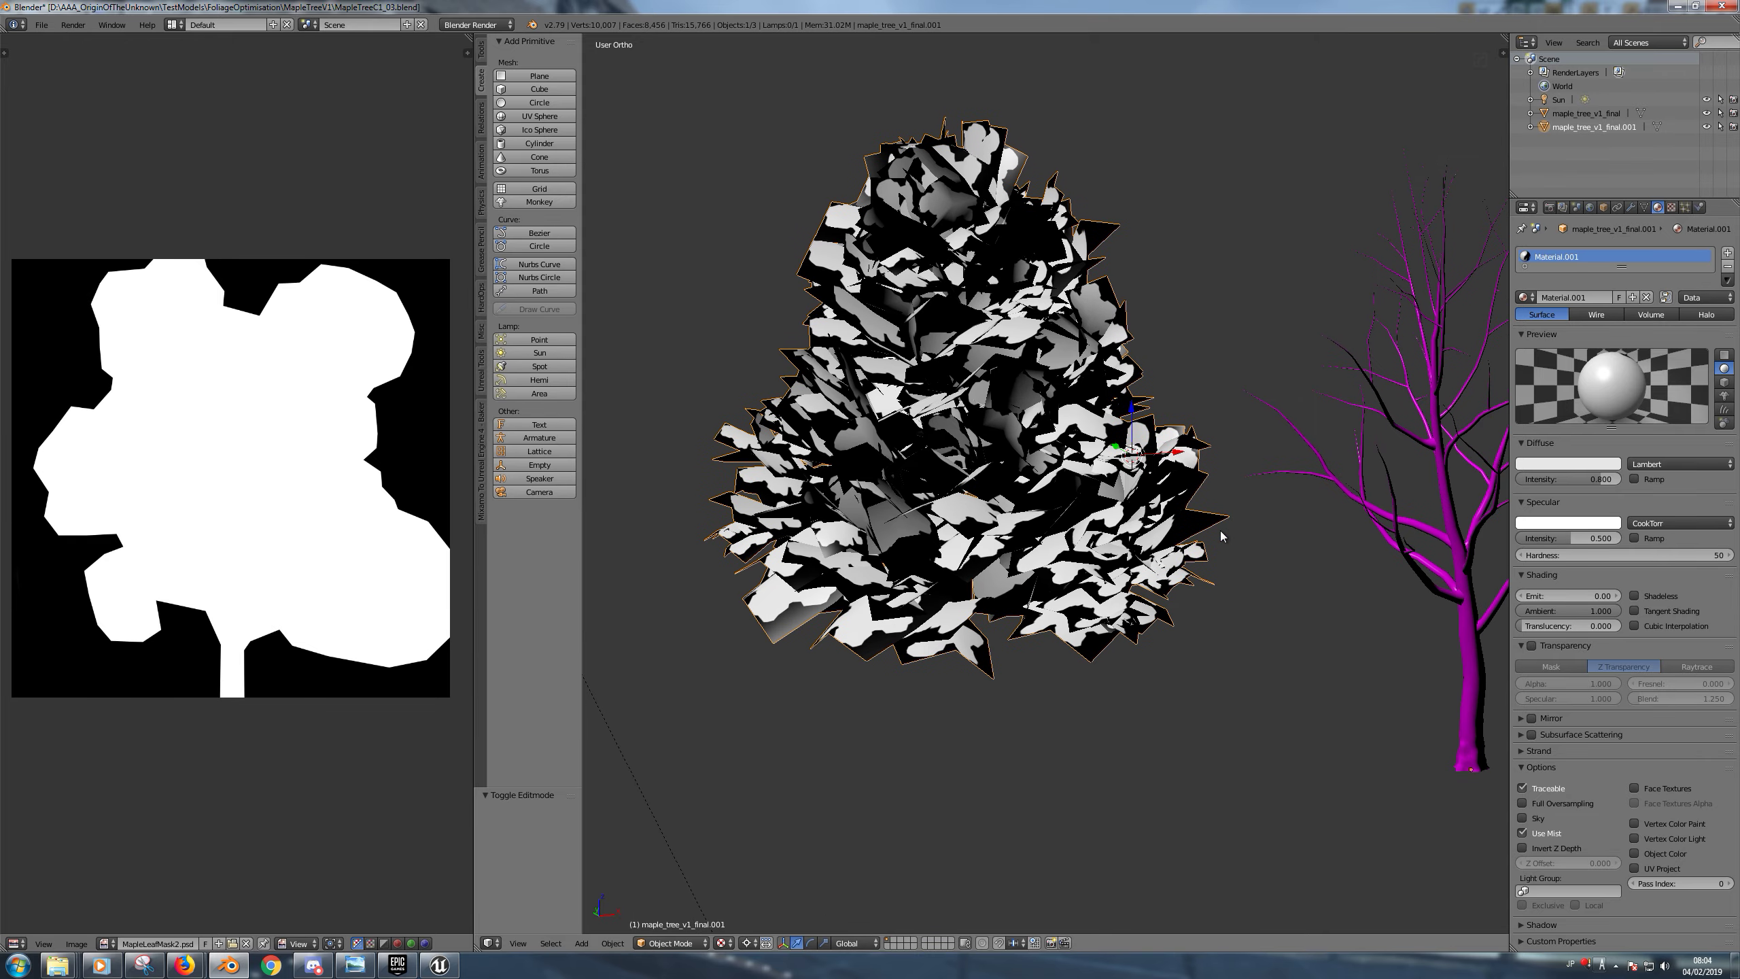
scroll(1223, 536, up, 2)
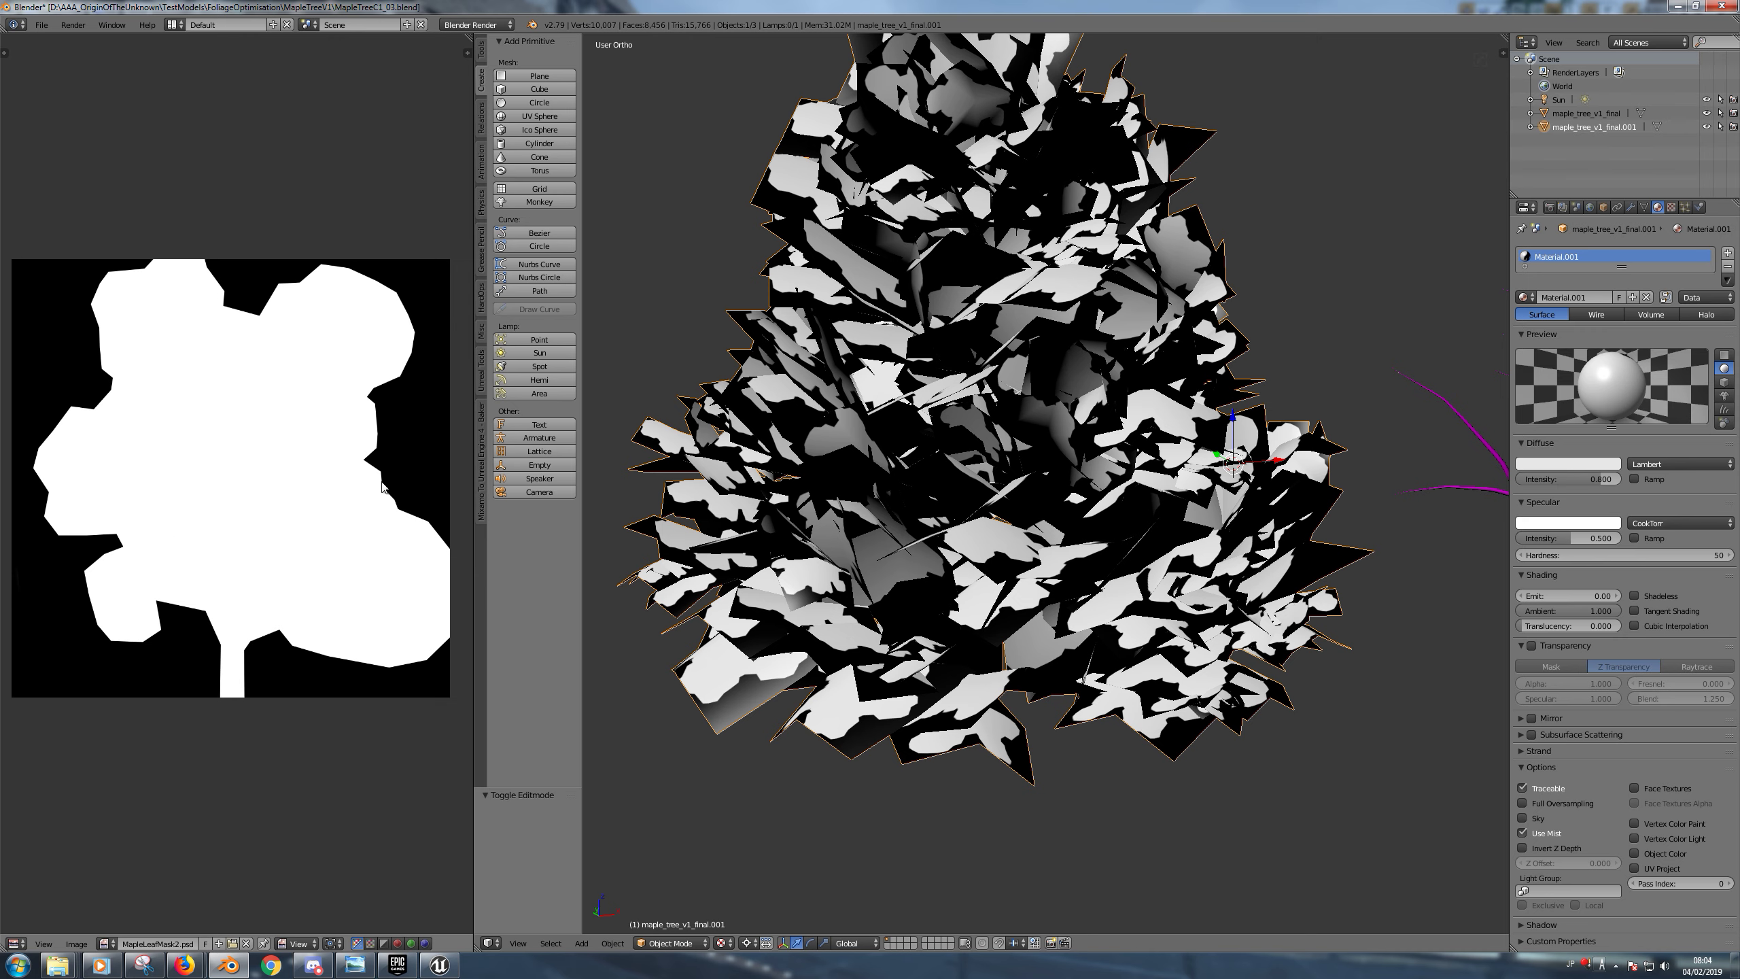
middle_drag(1199, 411, 1196, 521)
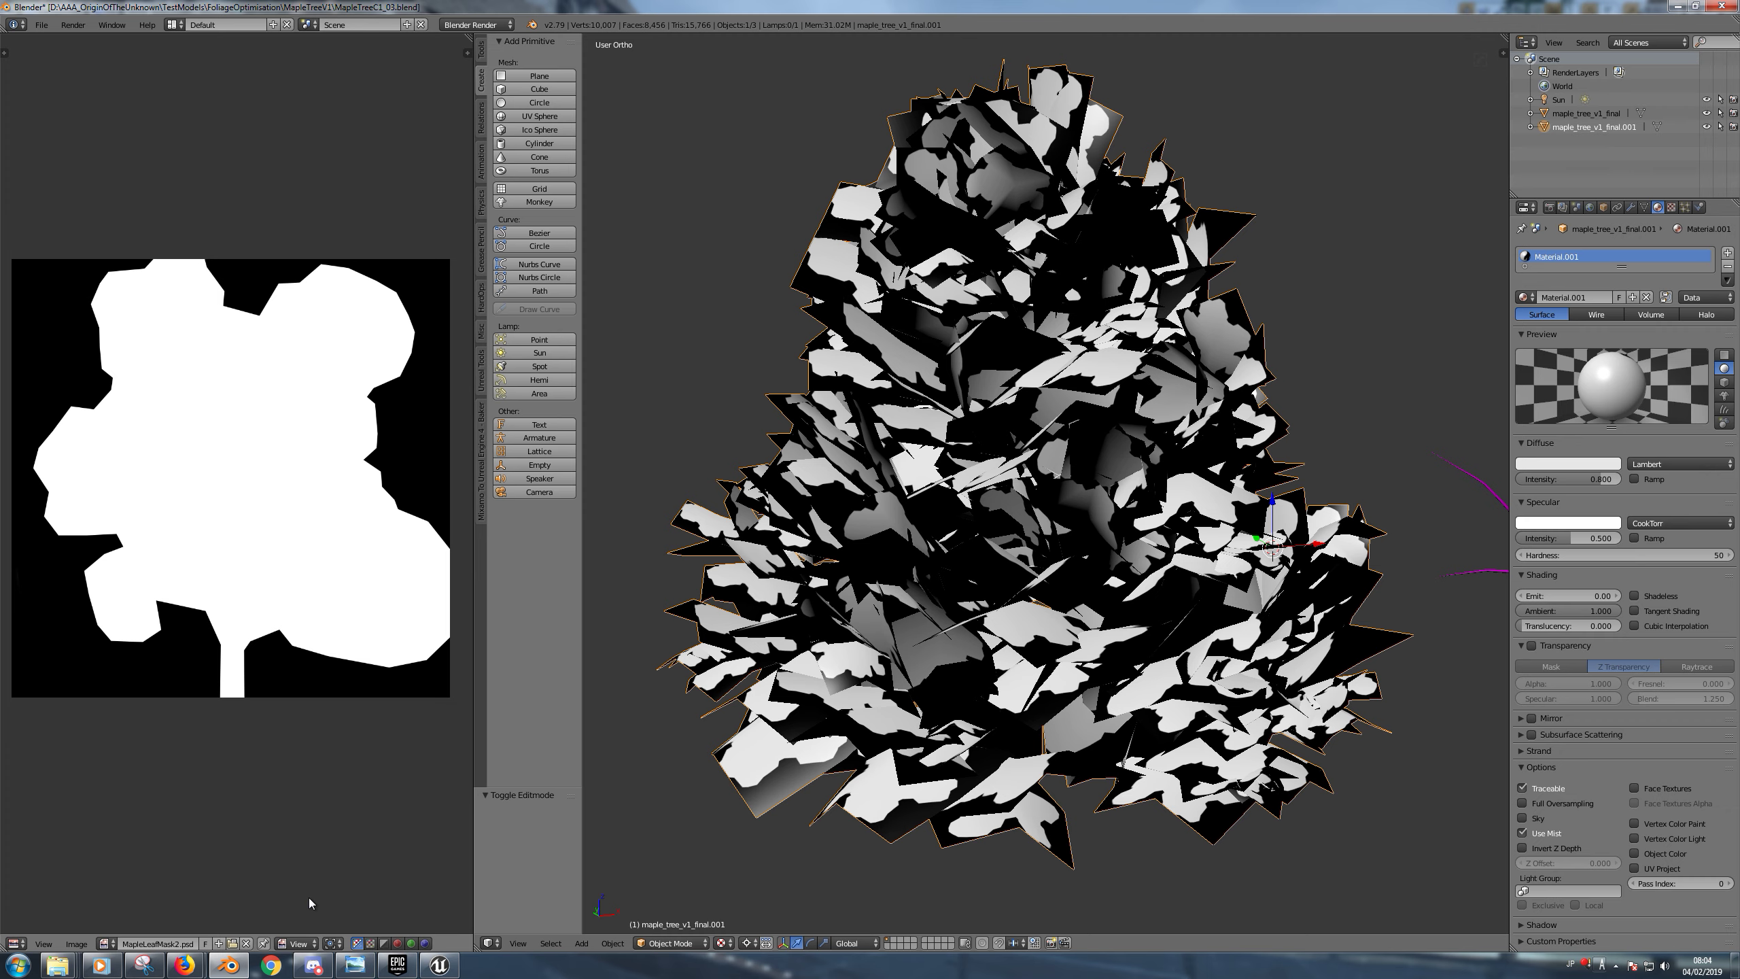
Launch Photoshop CS6, open MapleTree_Mask.png, and return to Blender
click(17, 965)
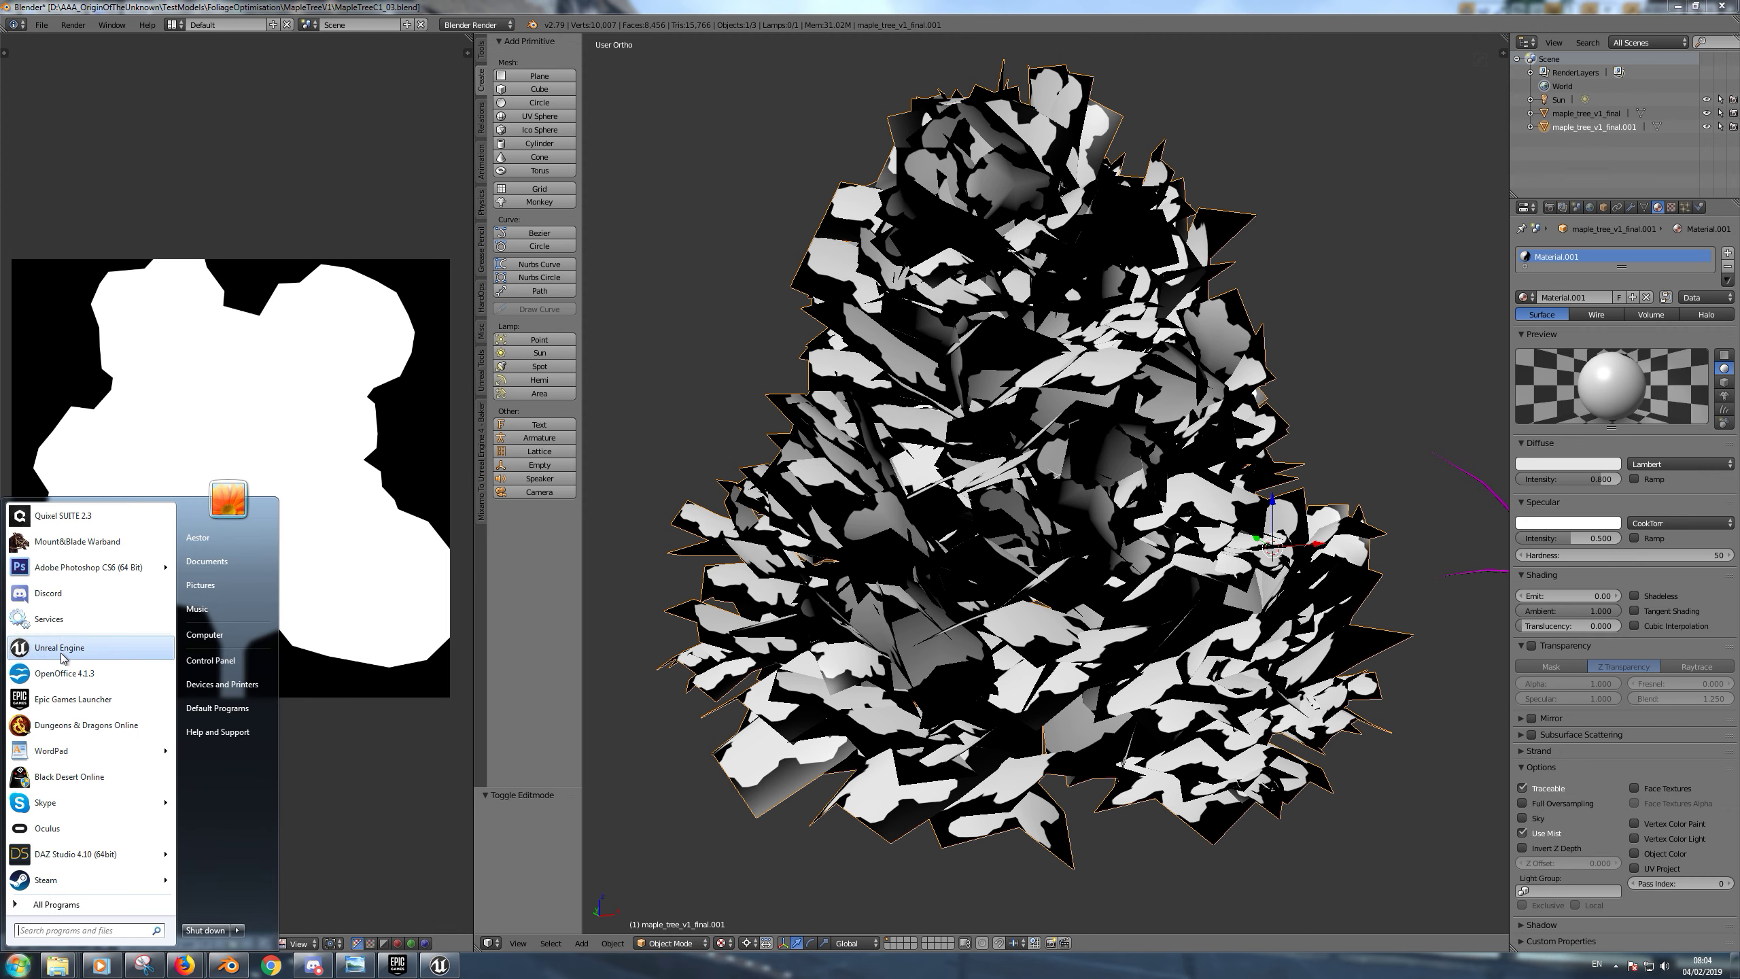
click(89, 567)
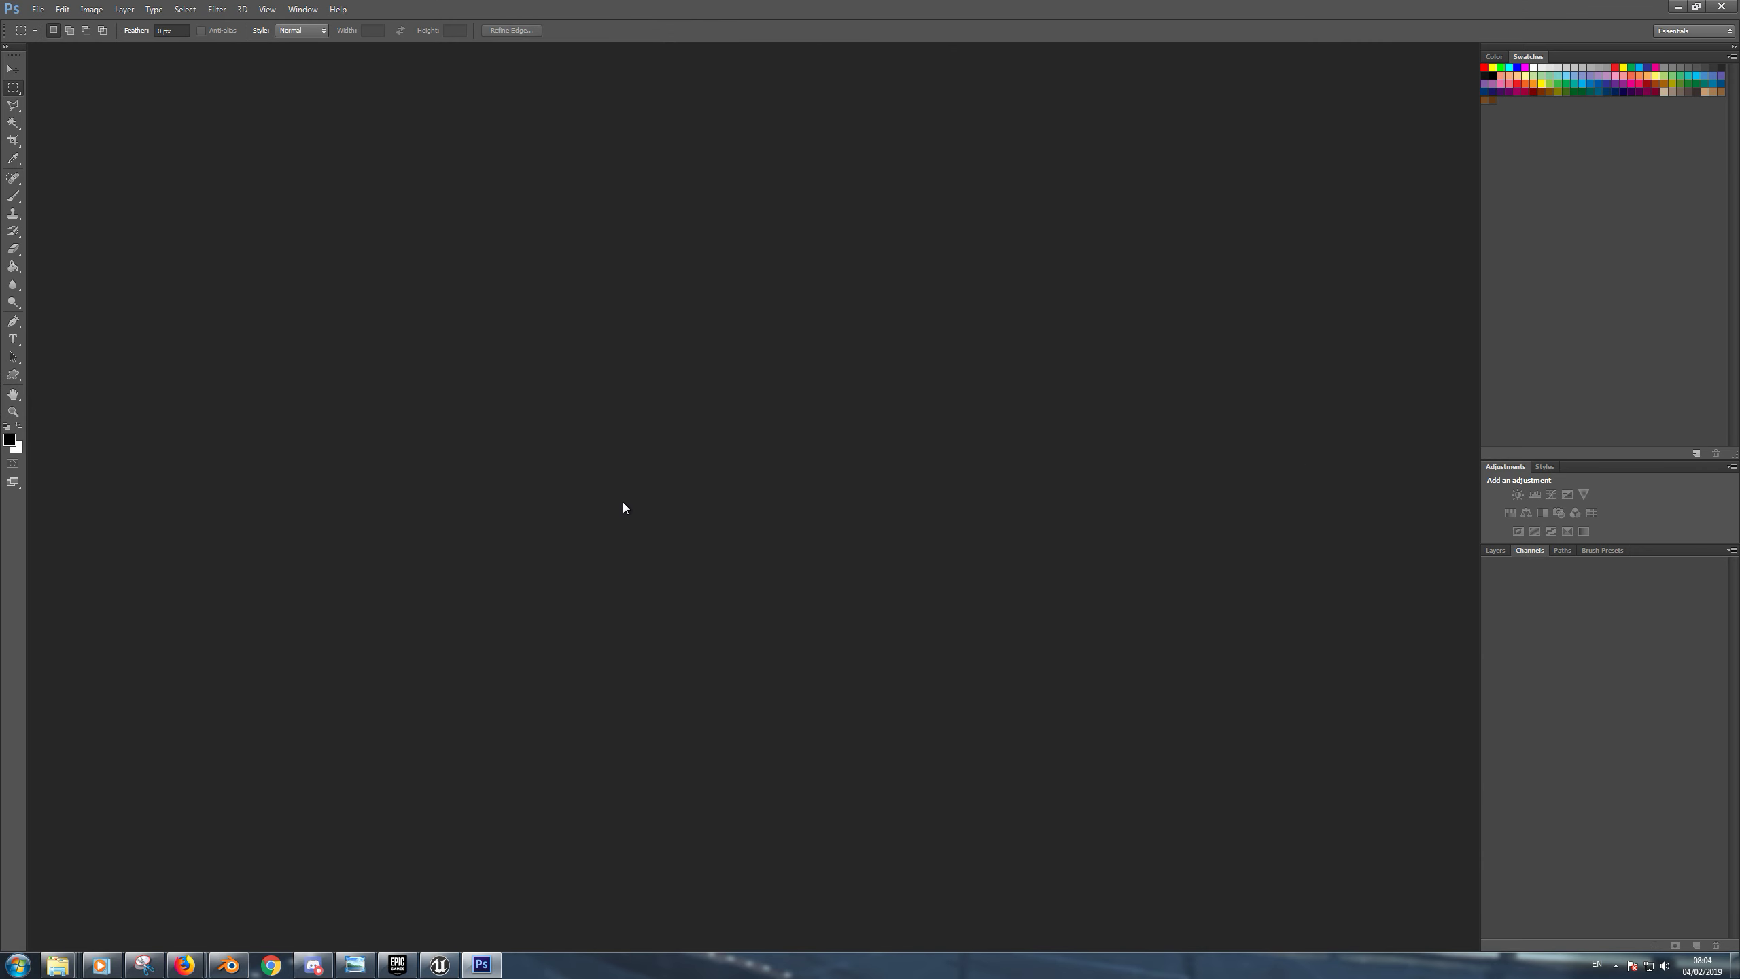
click(37, 9)
mouse_move(102, 103)
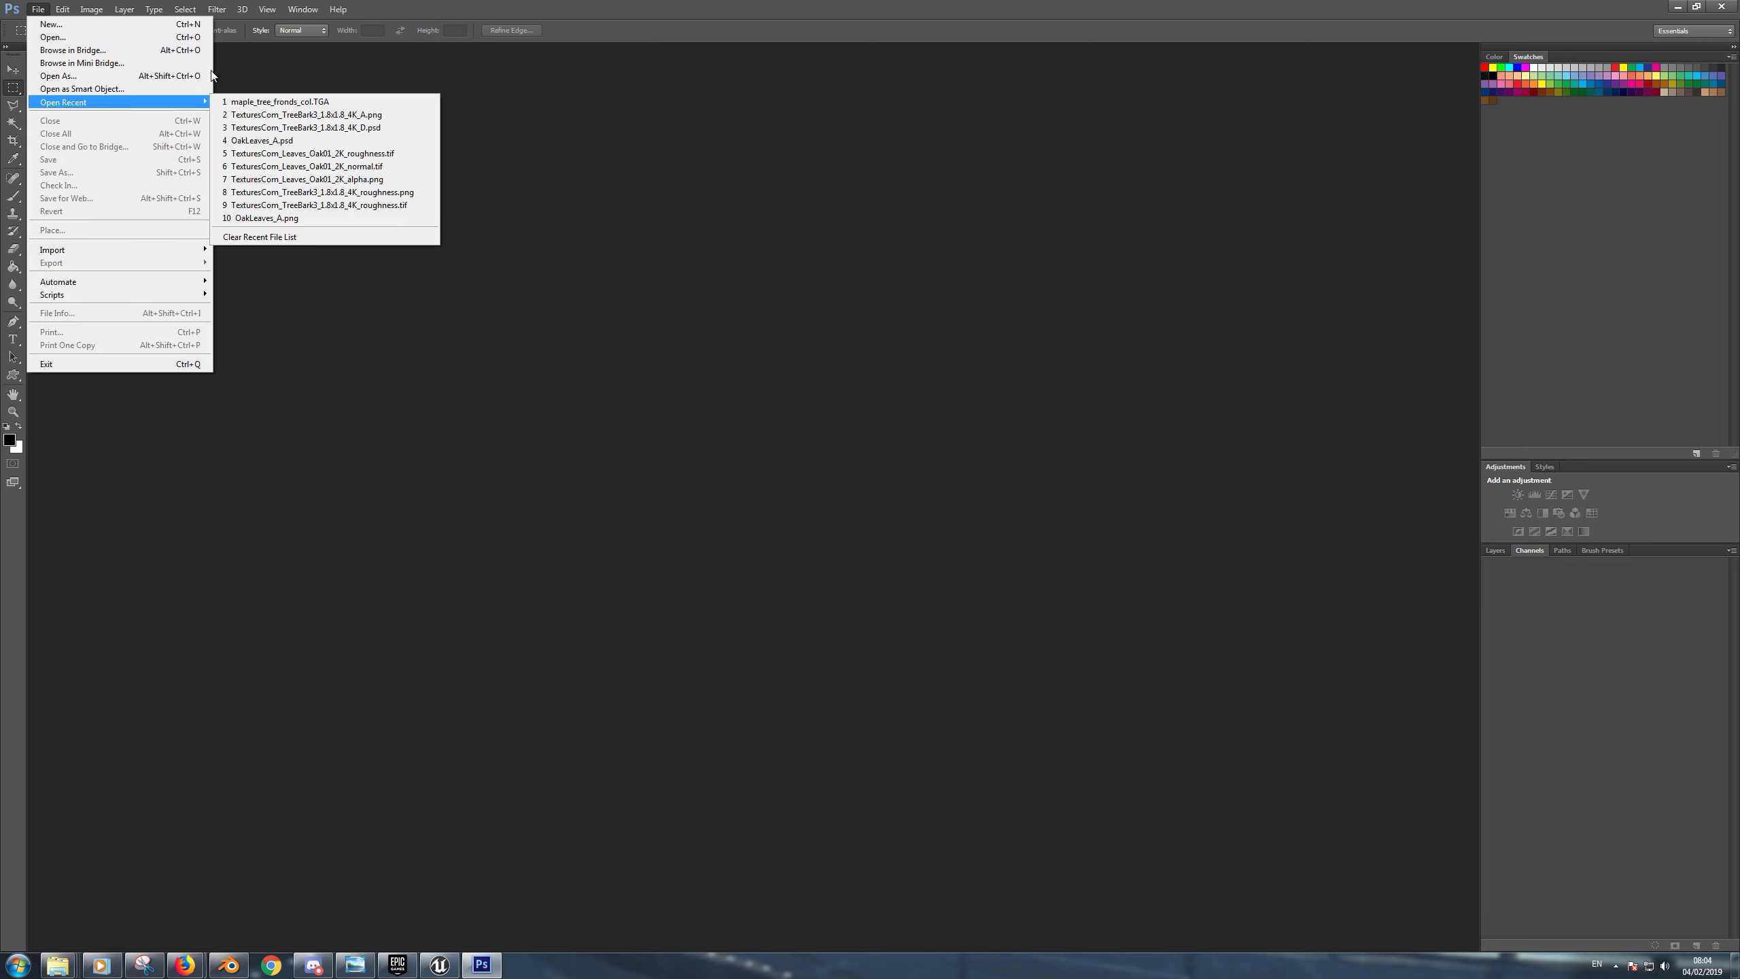
click(53, 37)
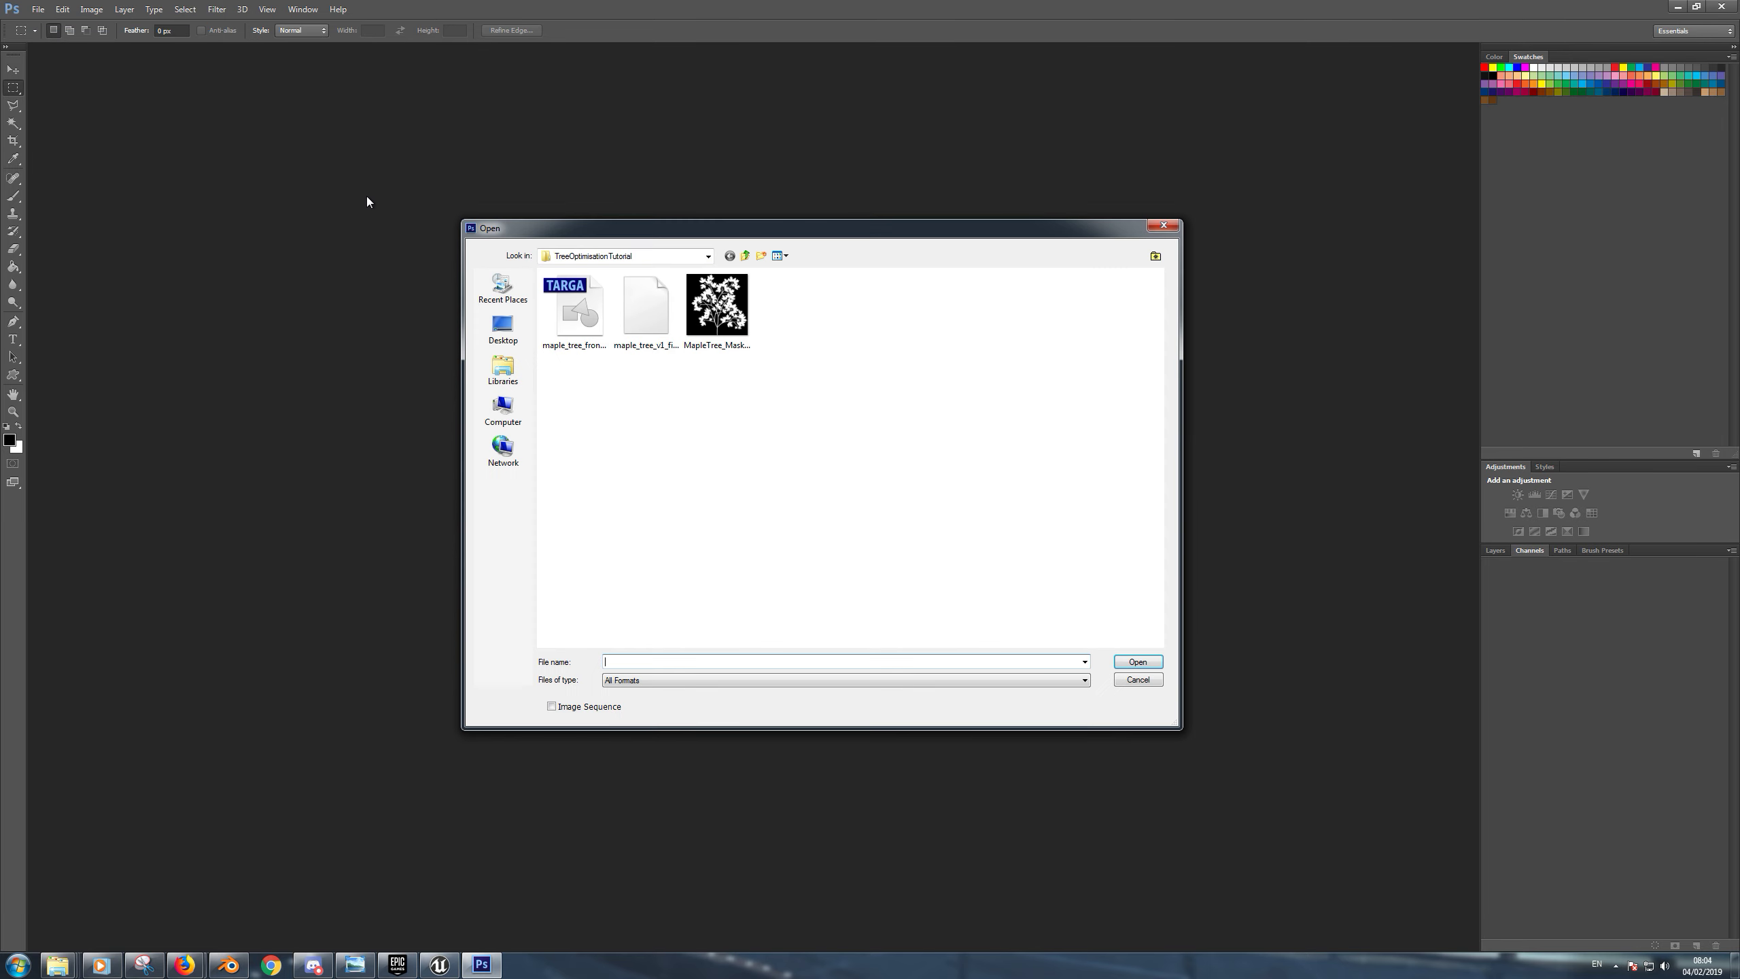
double_click(716, 309)
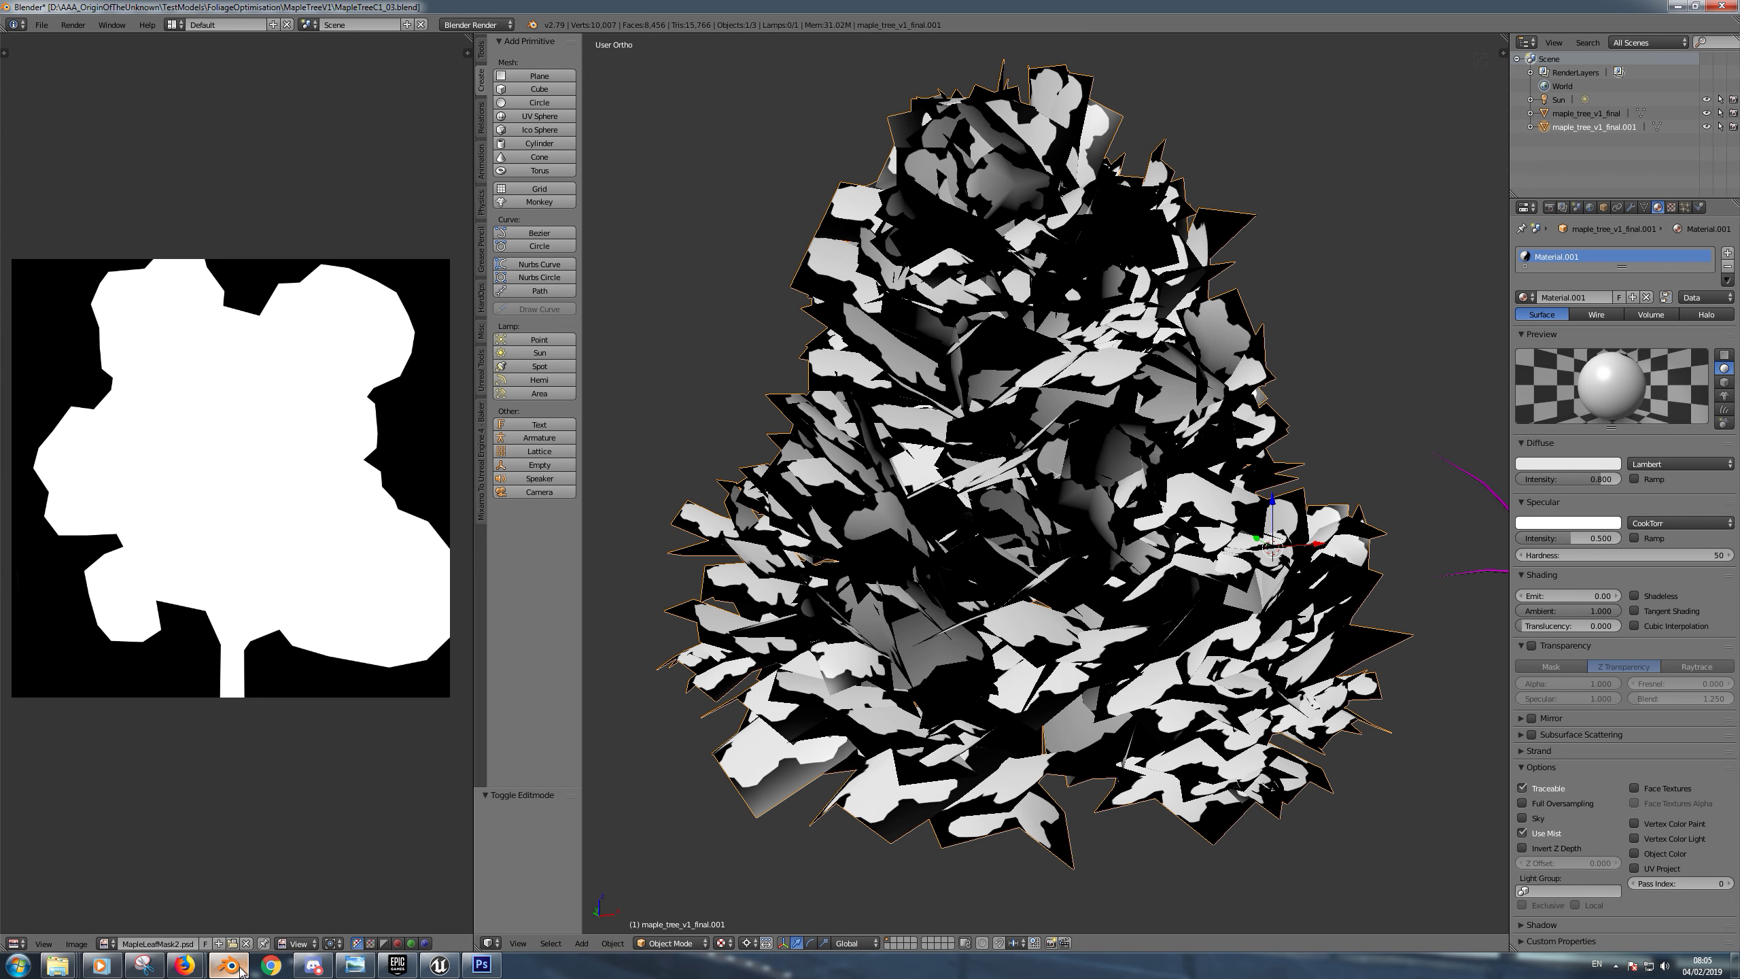
click(228, 965)
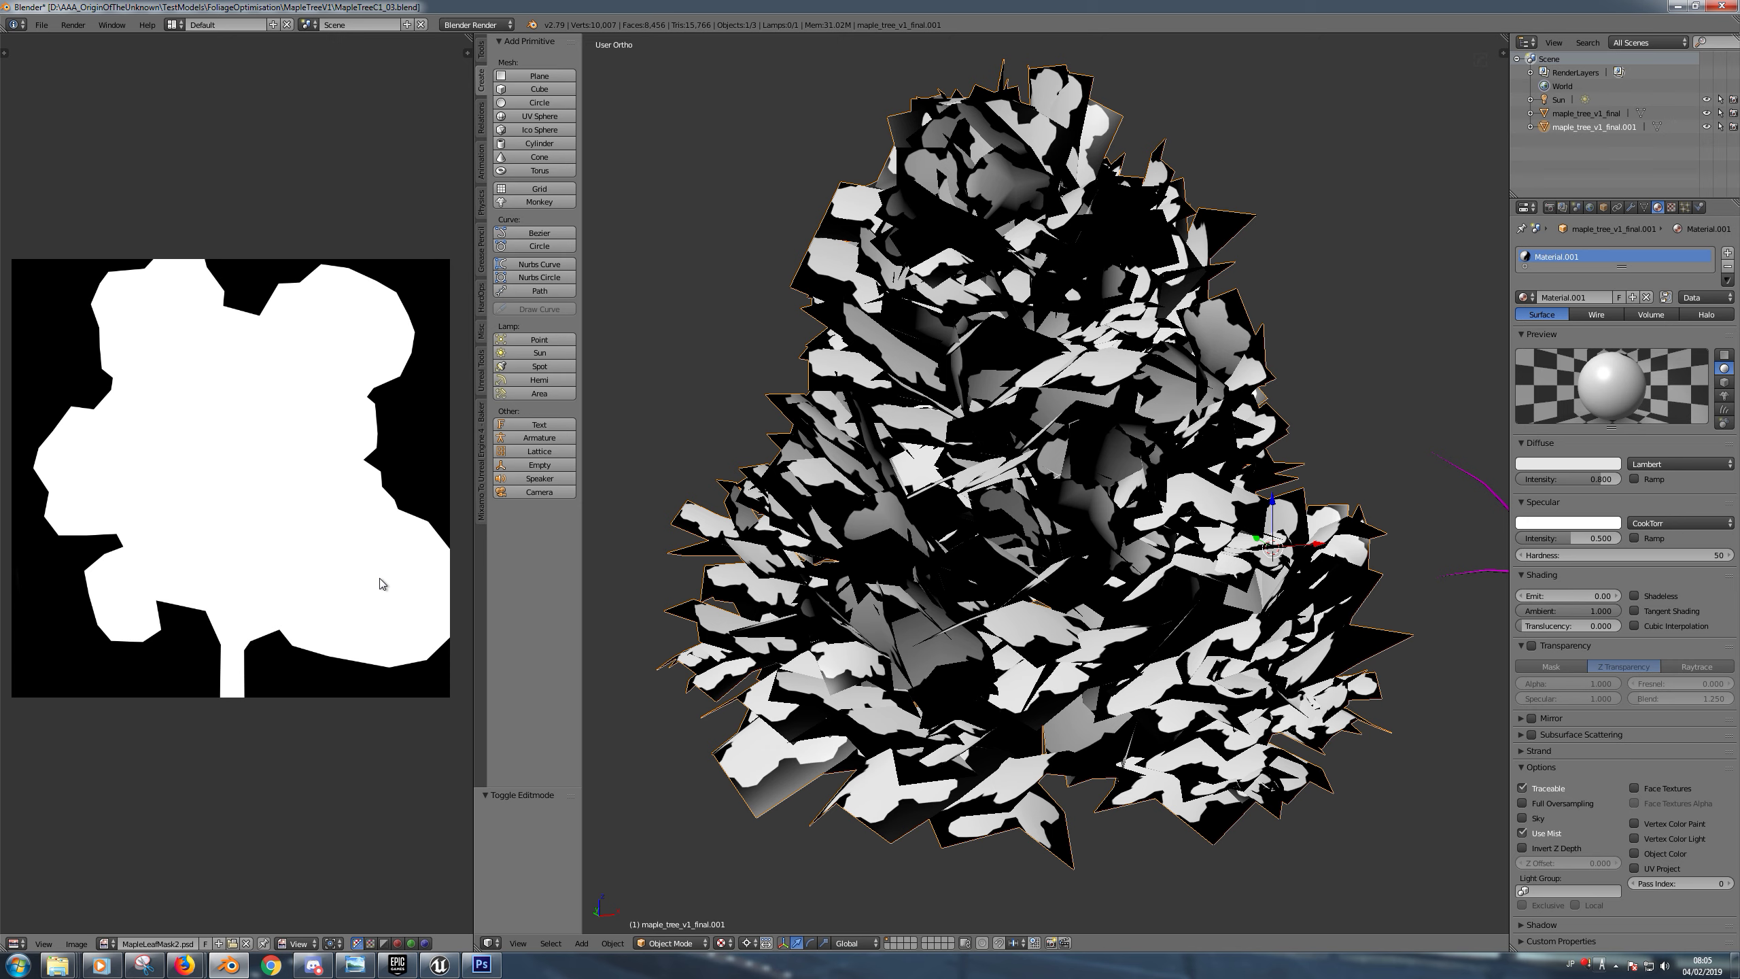
shift+middle_drag(865, 437, 870, 409)
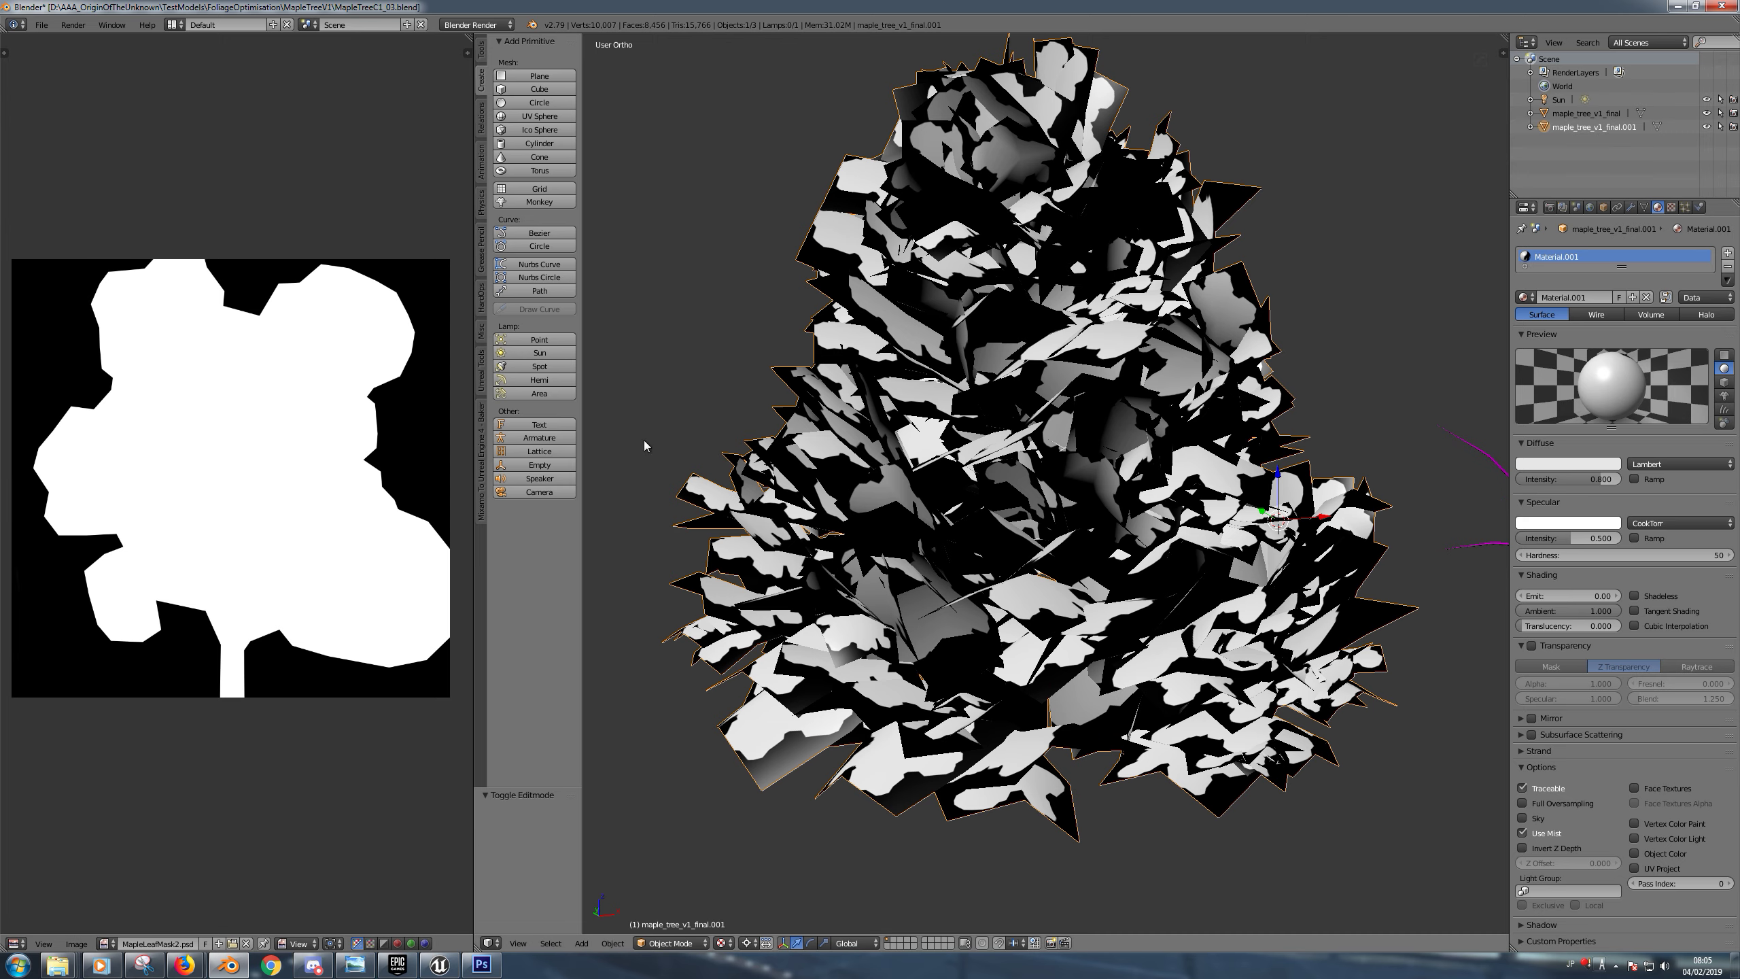
middle_drag(658, 549, 630, 520)
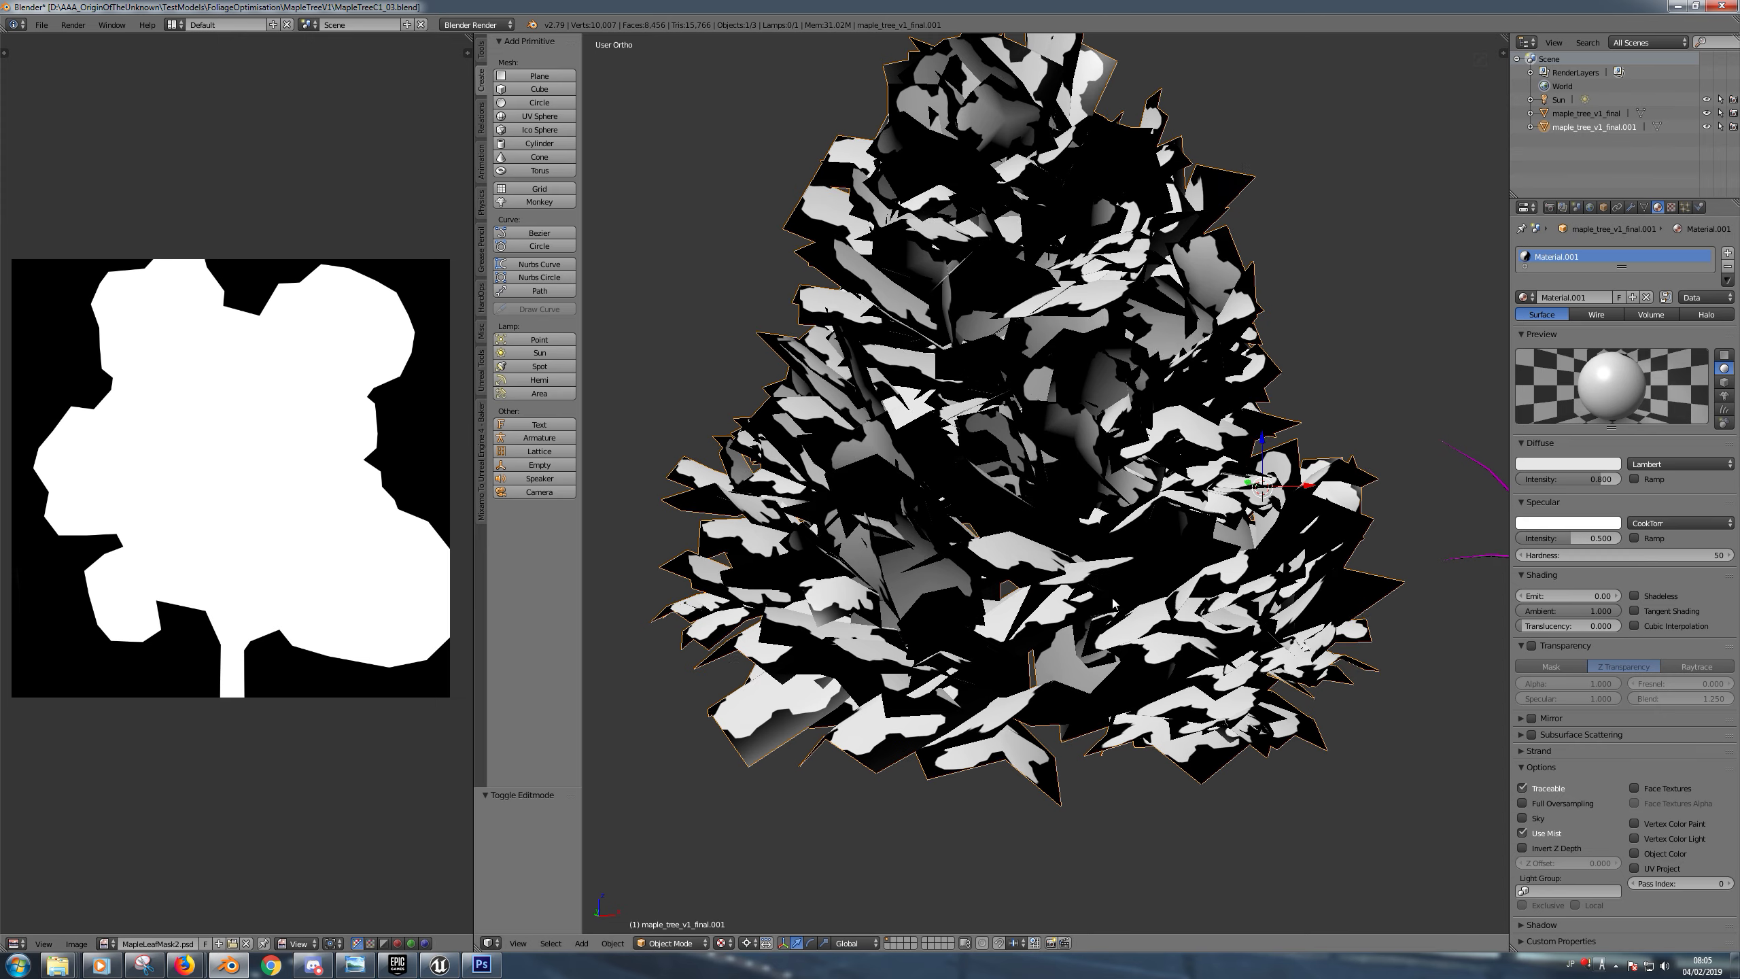
middle_drag(989, 577, 1182, 567)
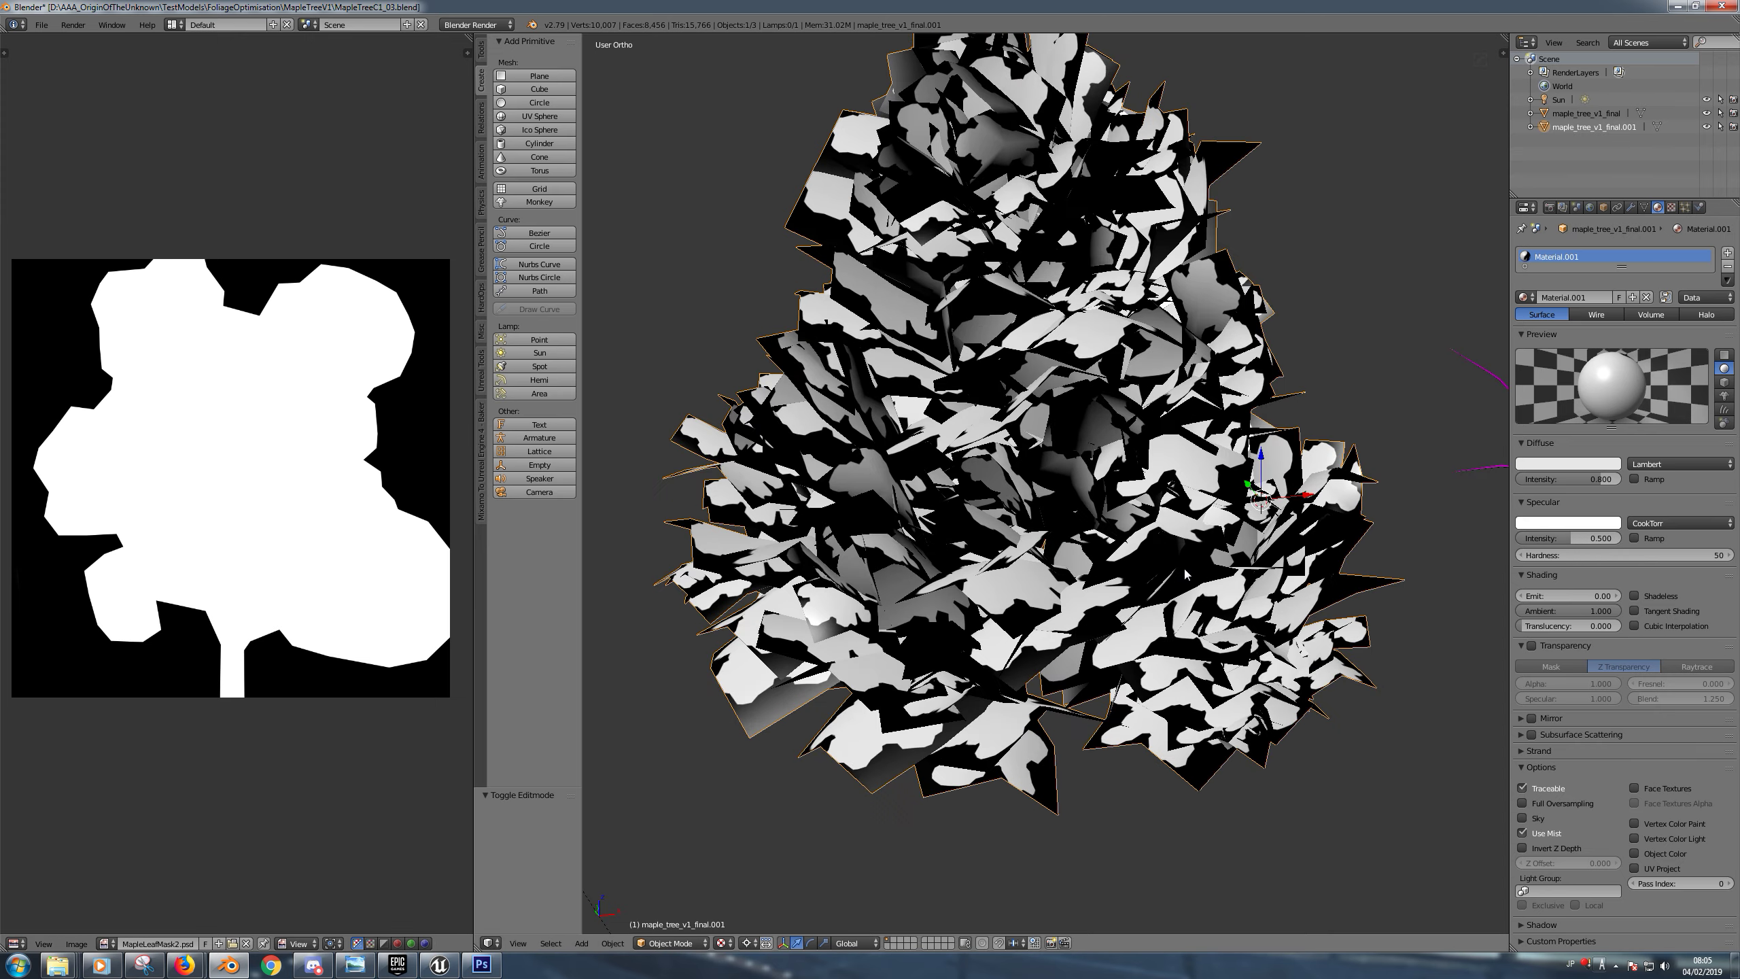
scroll(1184, 521, up, 3)
scroll(1188, 476, up, 3)
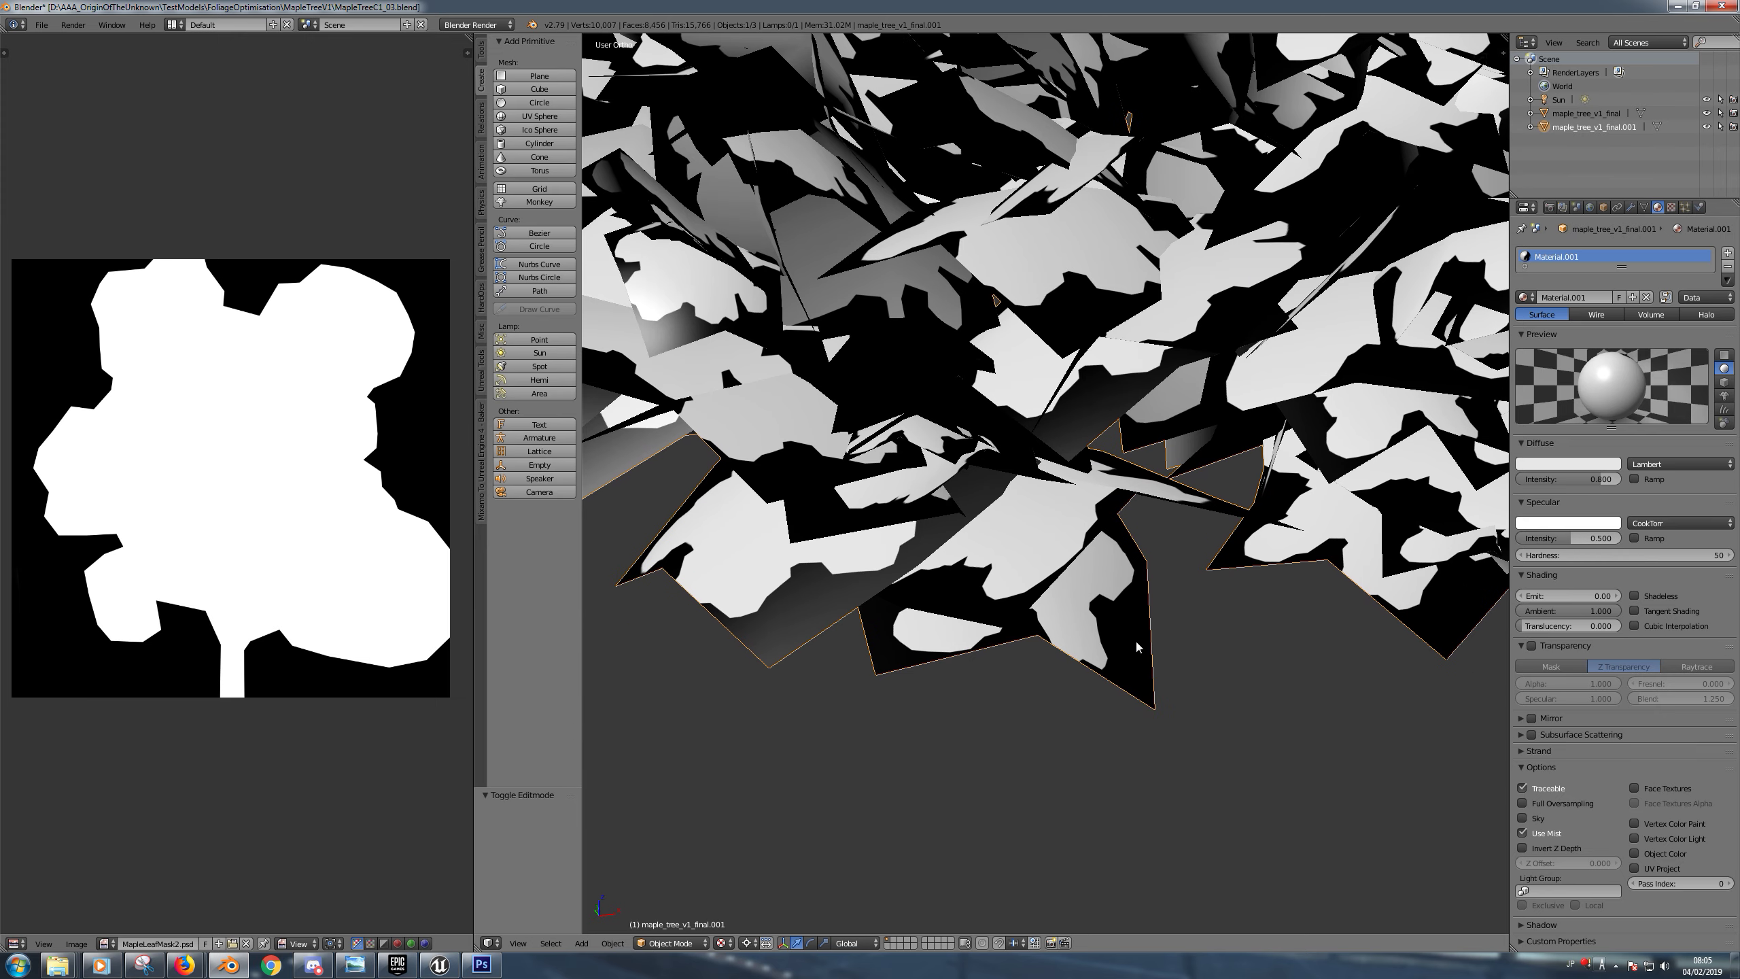
scroll(1143, 587, down, 6)
scroll(1129, 720, up, 2)
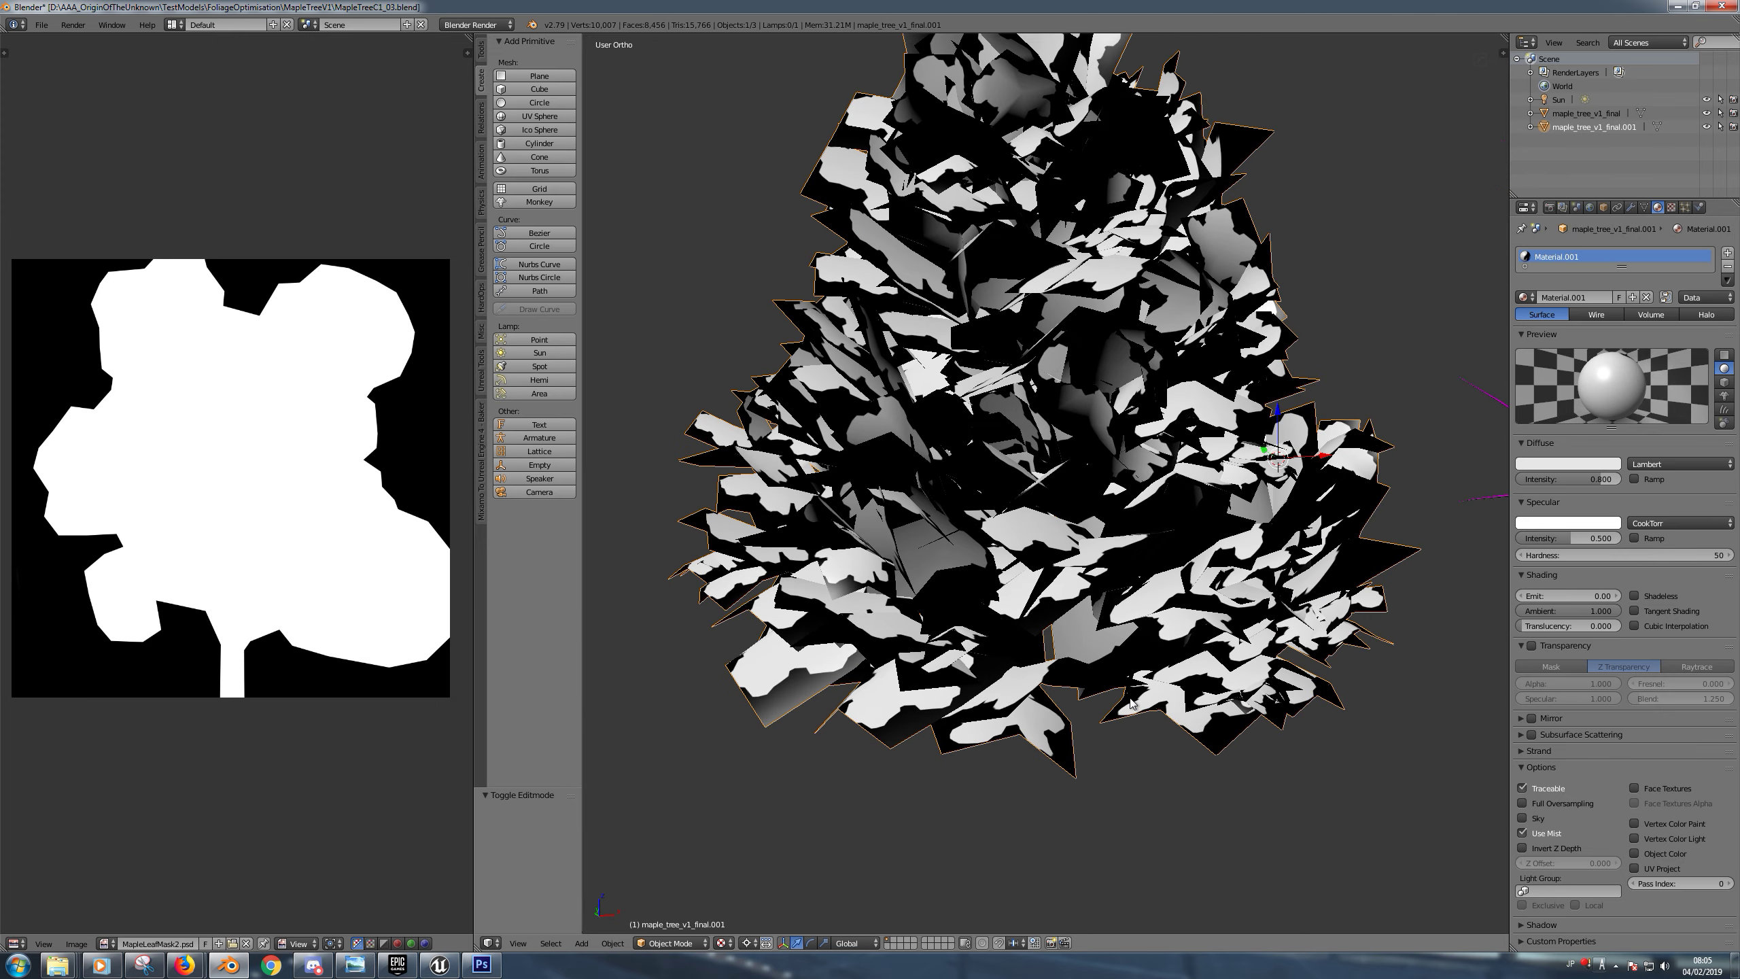
scroll(1146, 669, down, 1)
key(Tab)
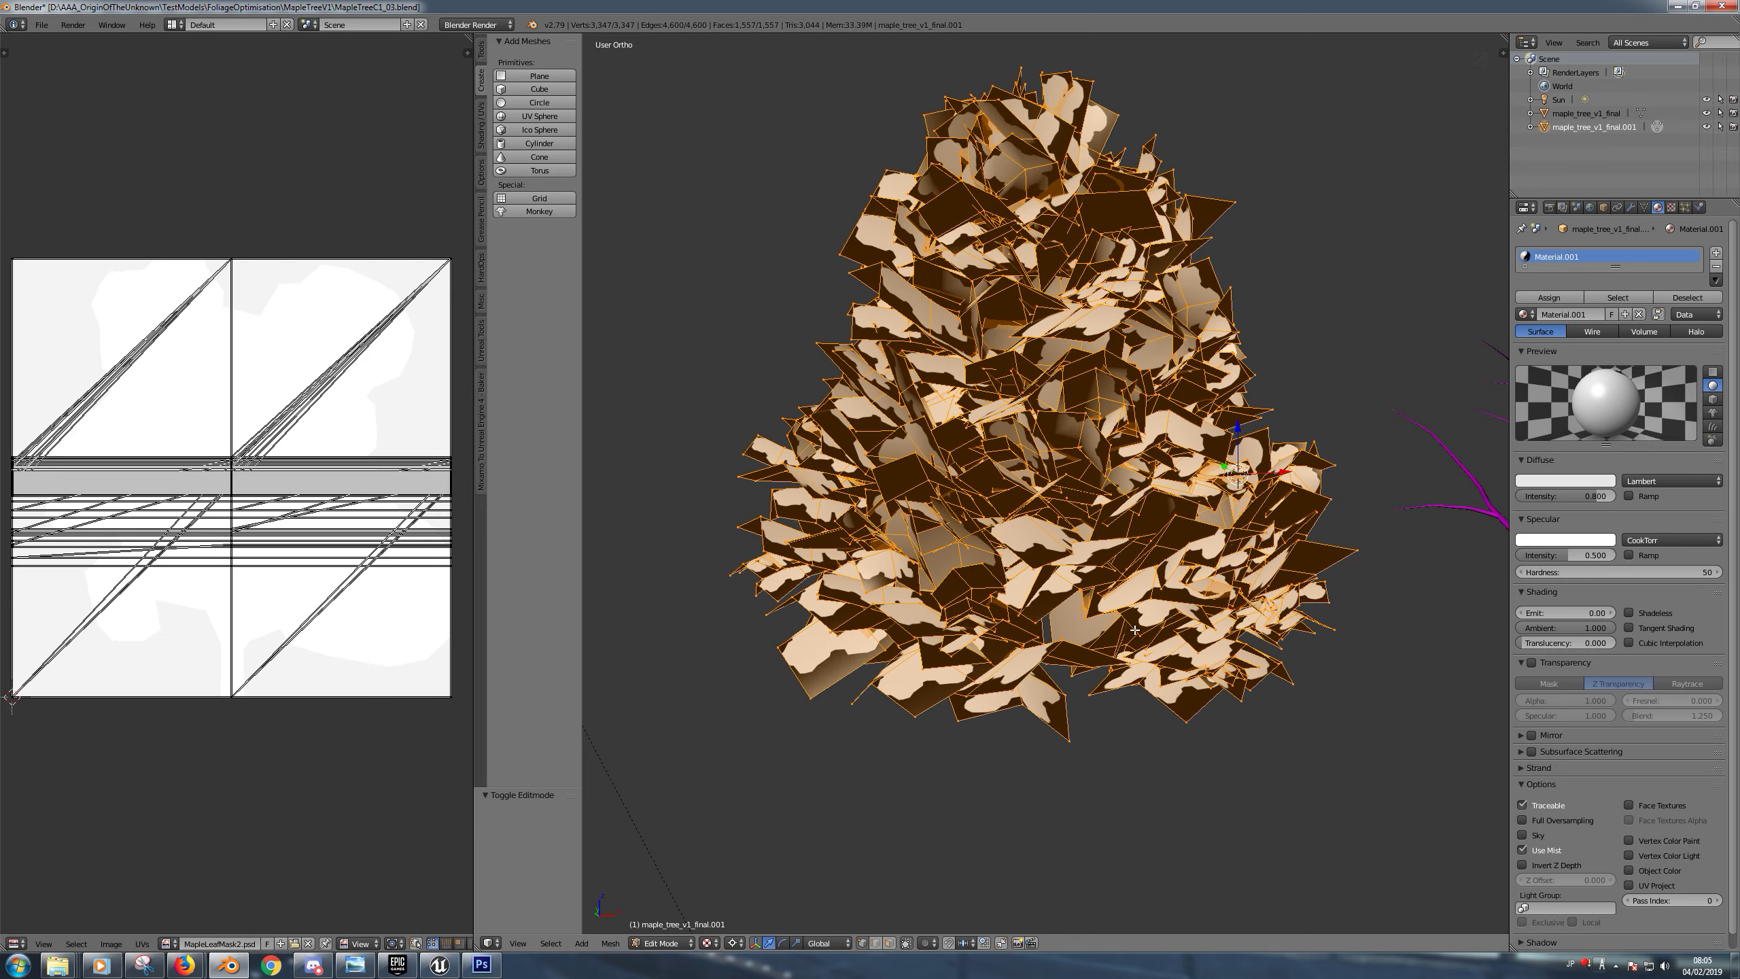
key(a)
key(a)
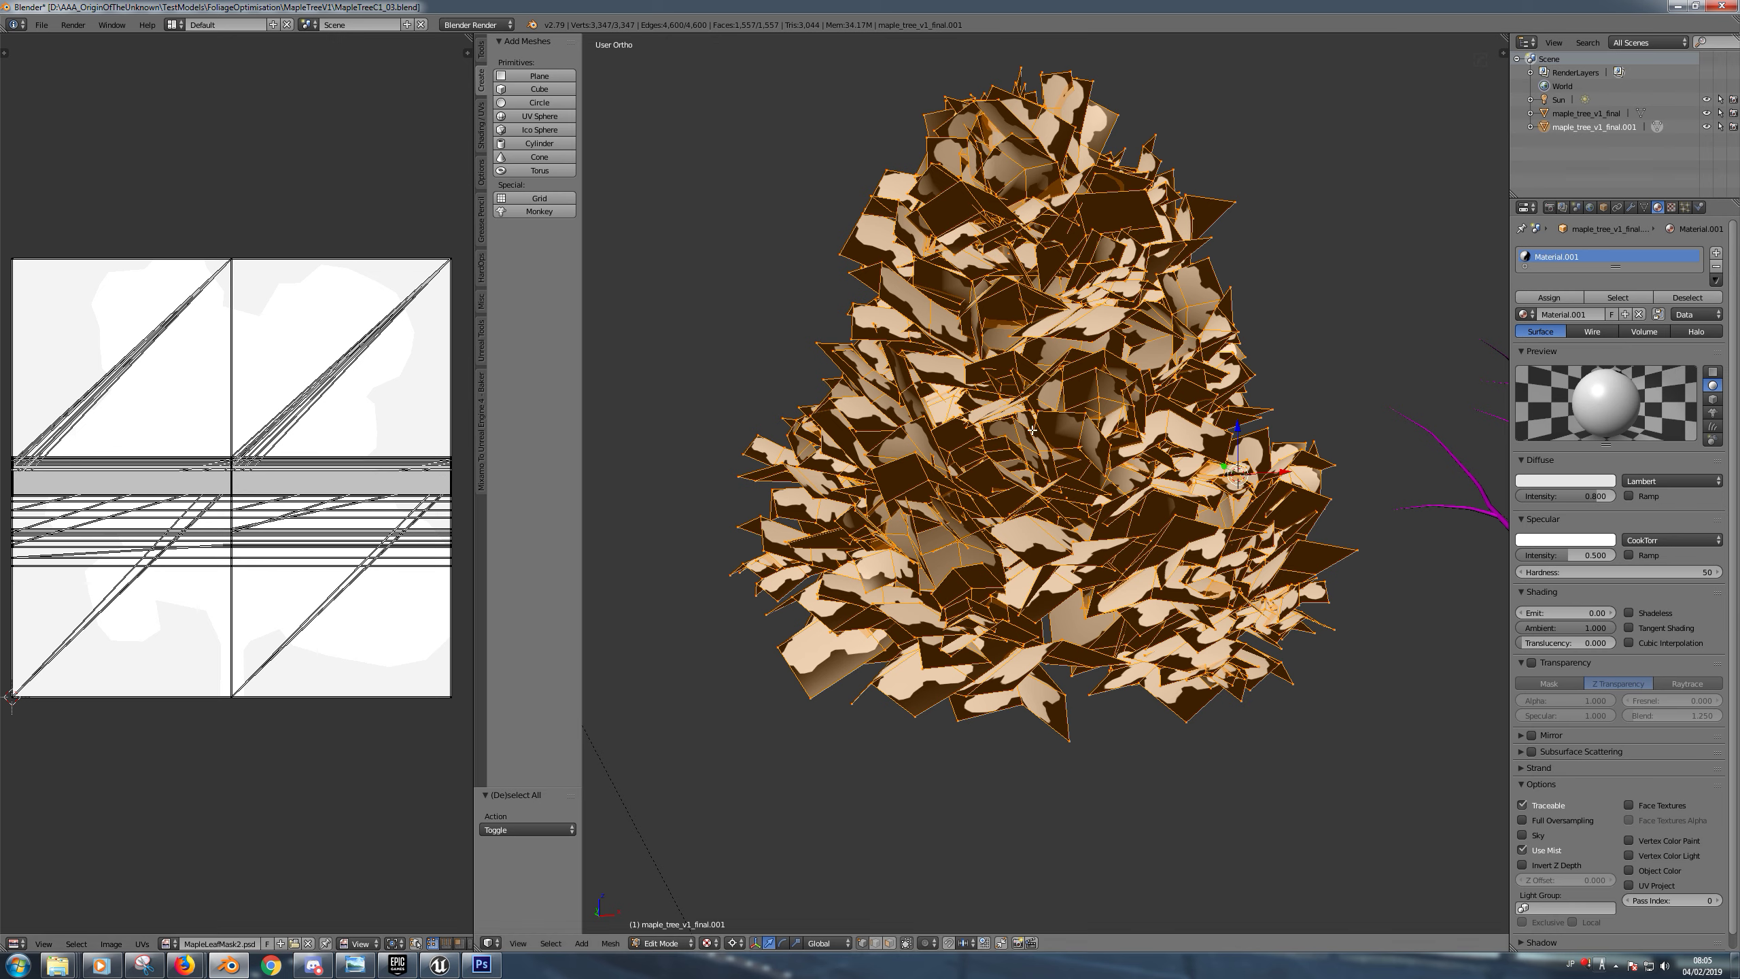
click(168, 943)
click(190, 885)
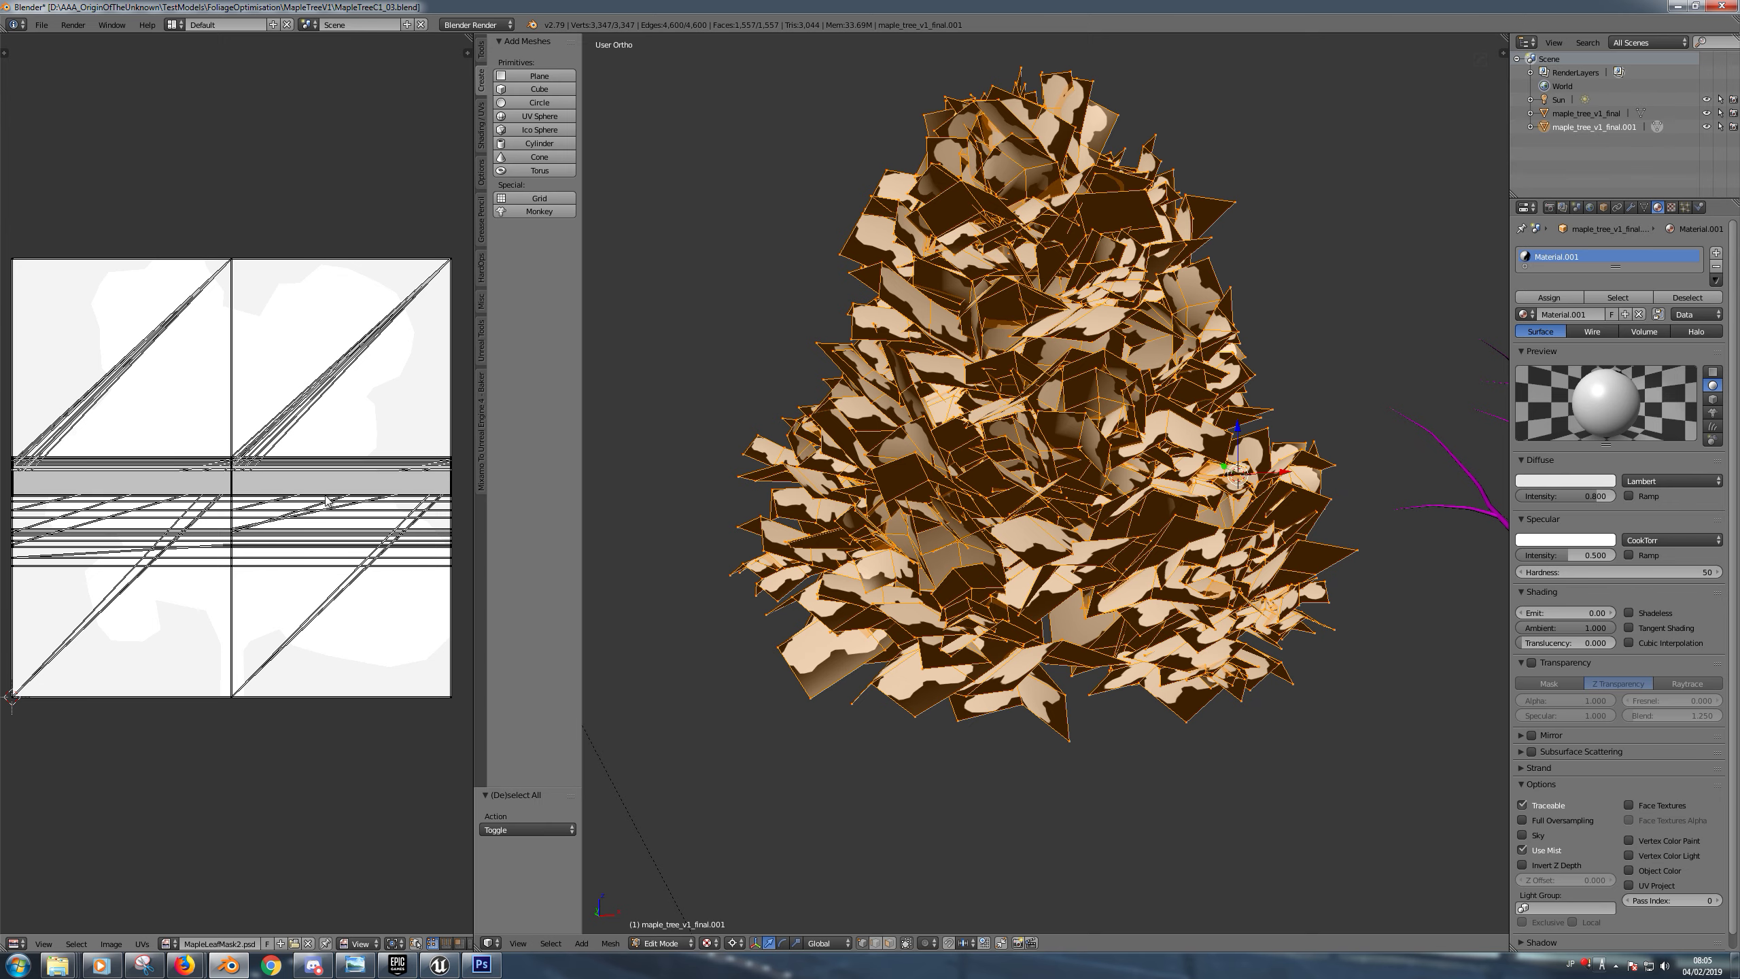
key(Tab)
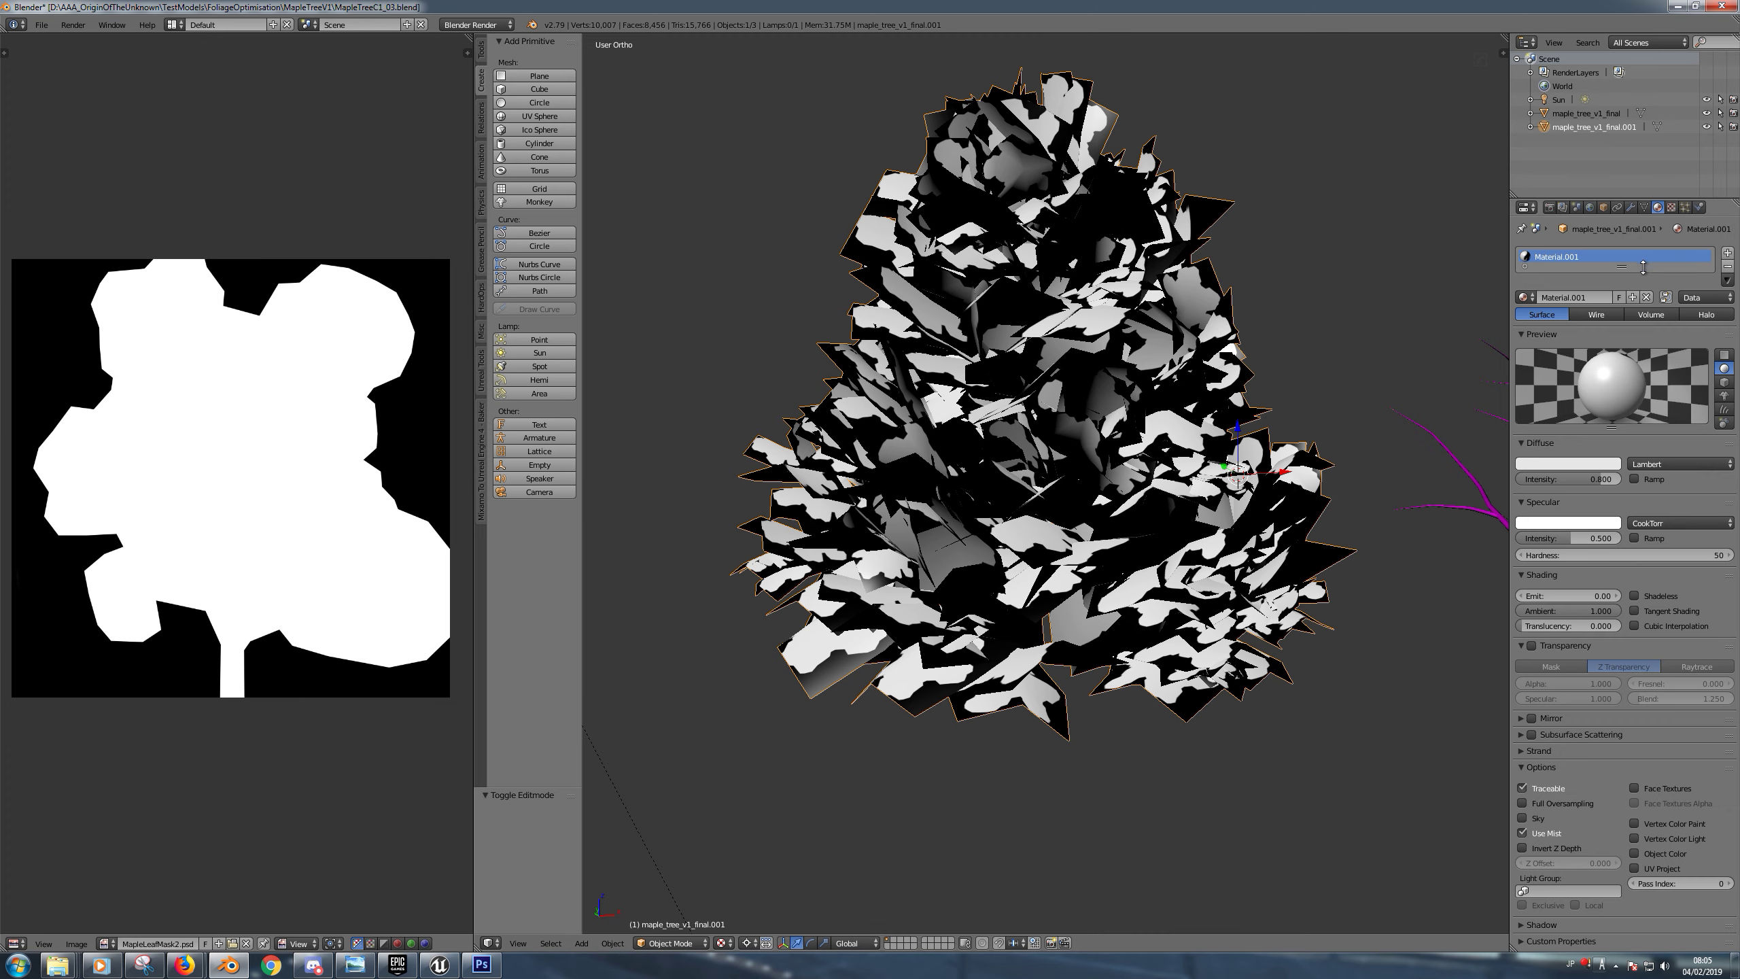
Replace Material.001 with a new leaf material whose image texture loads MapleLeafMask2.psd
click(1728, 266)
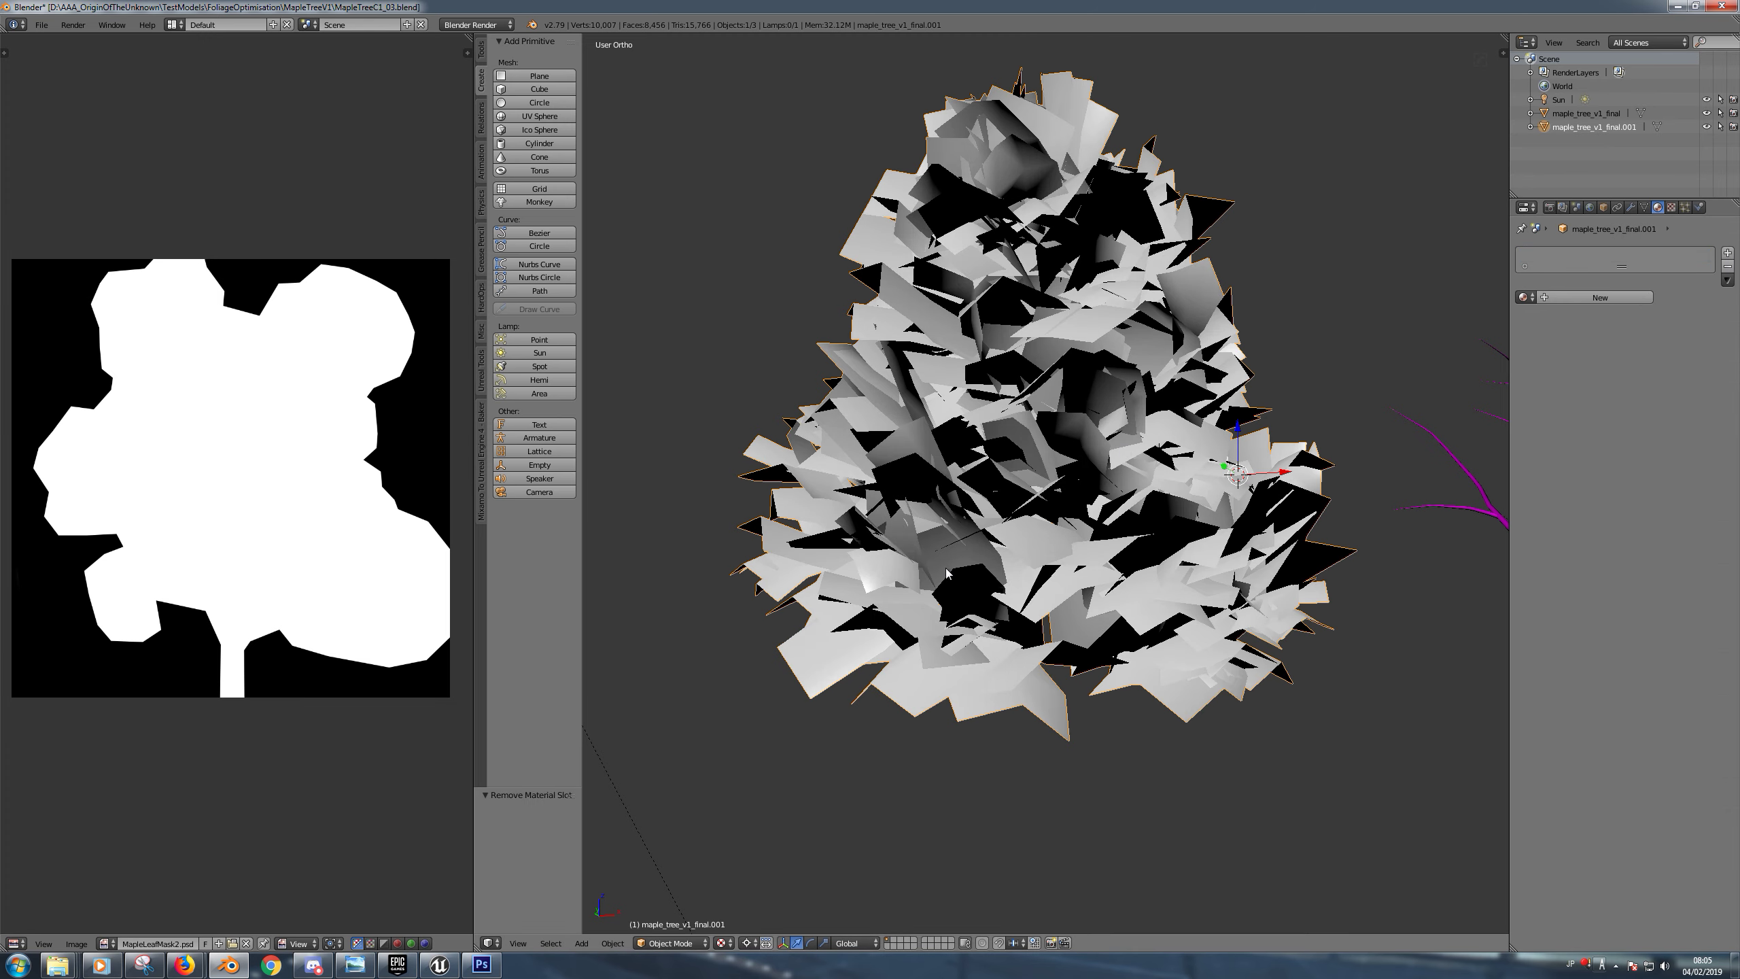
click(1575, 297)
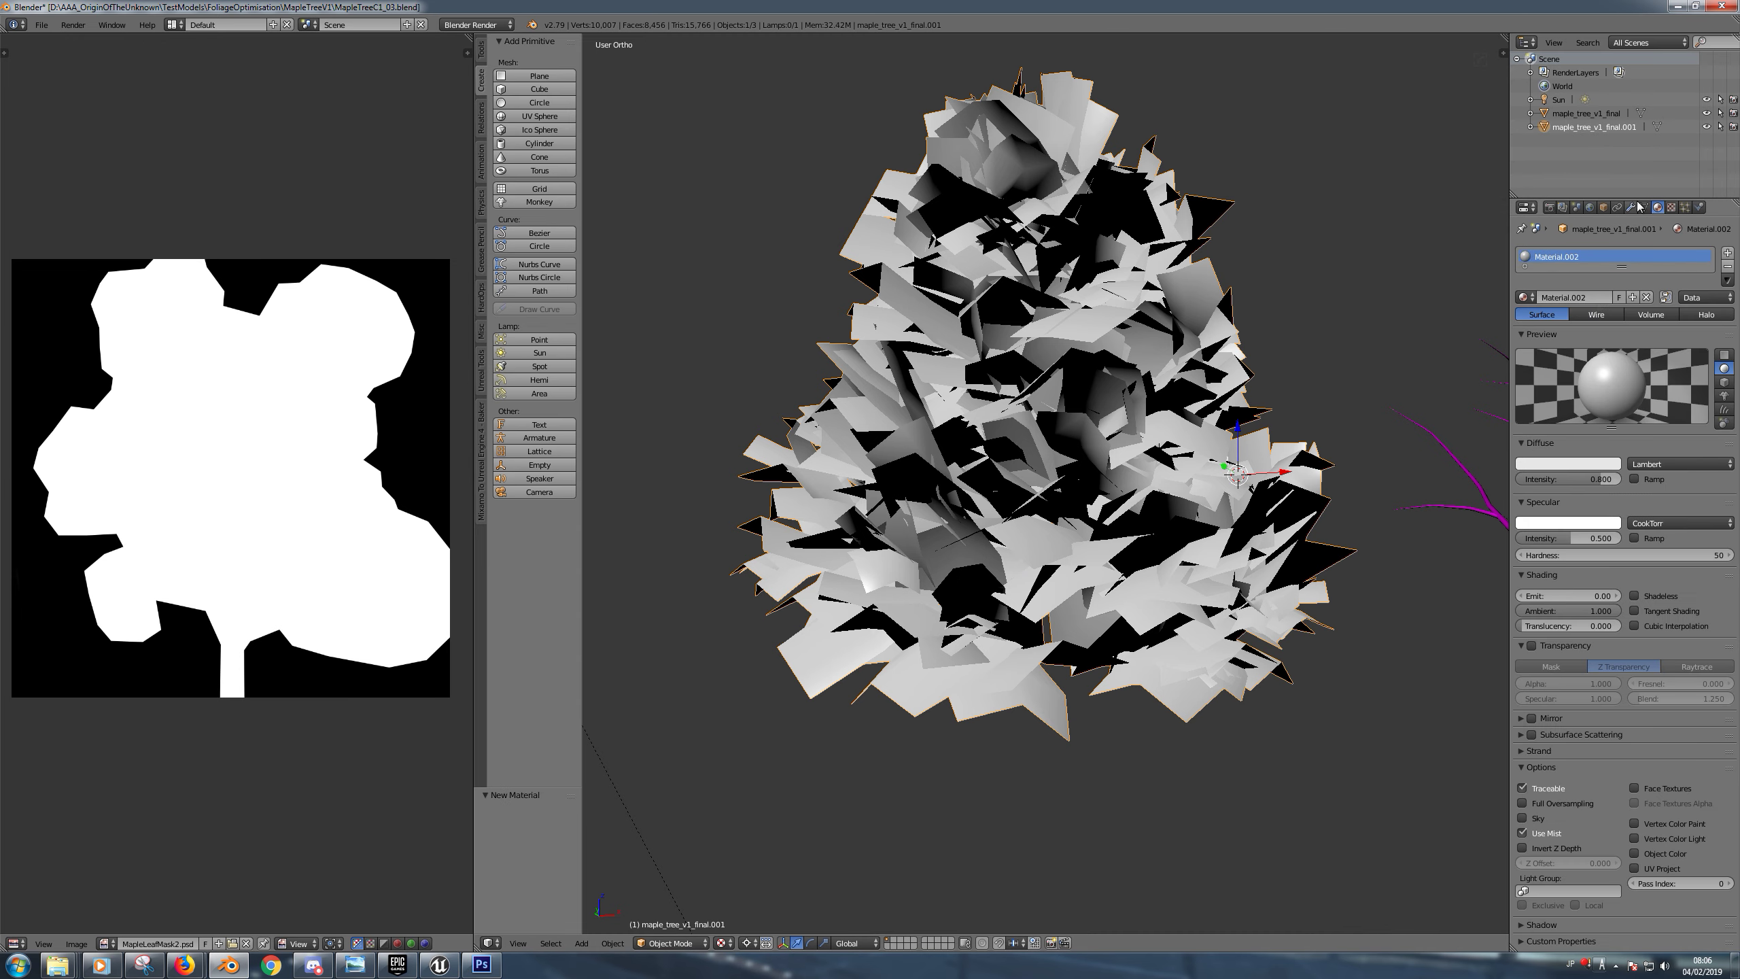
click(1672, 210)
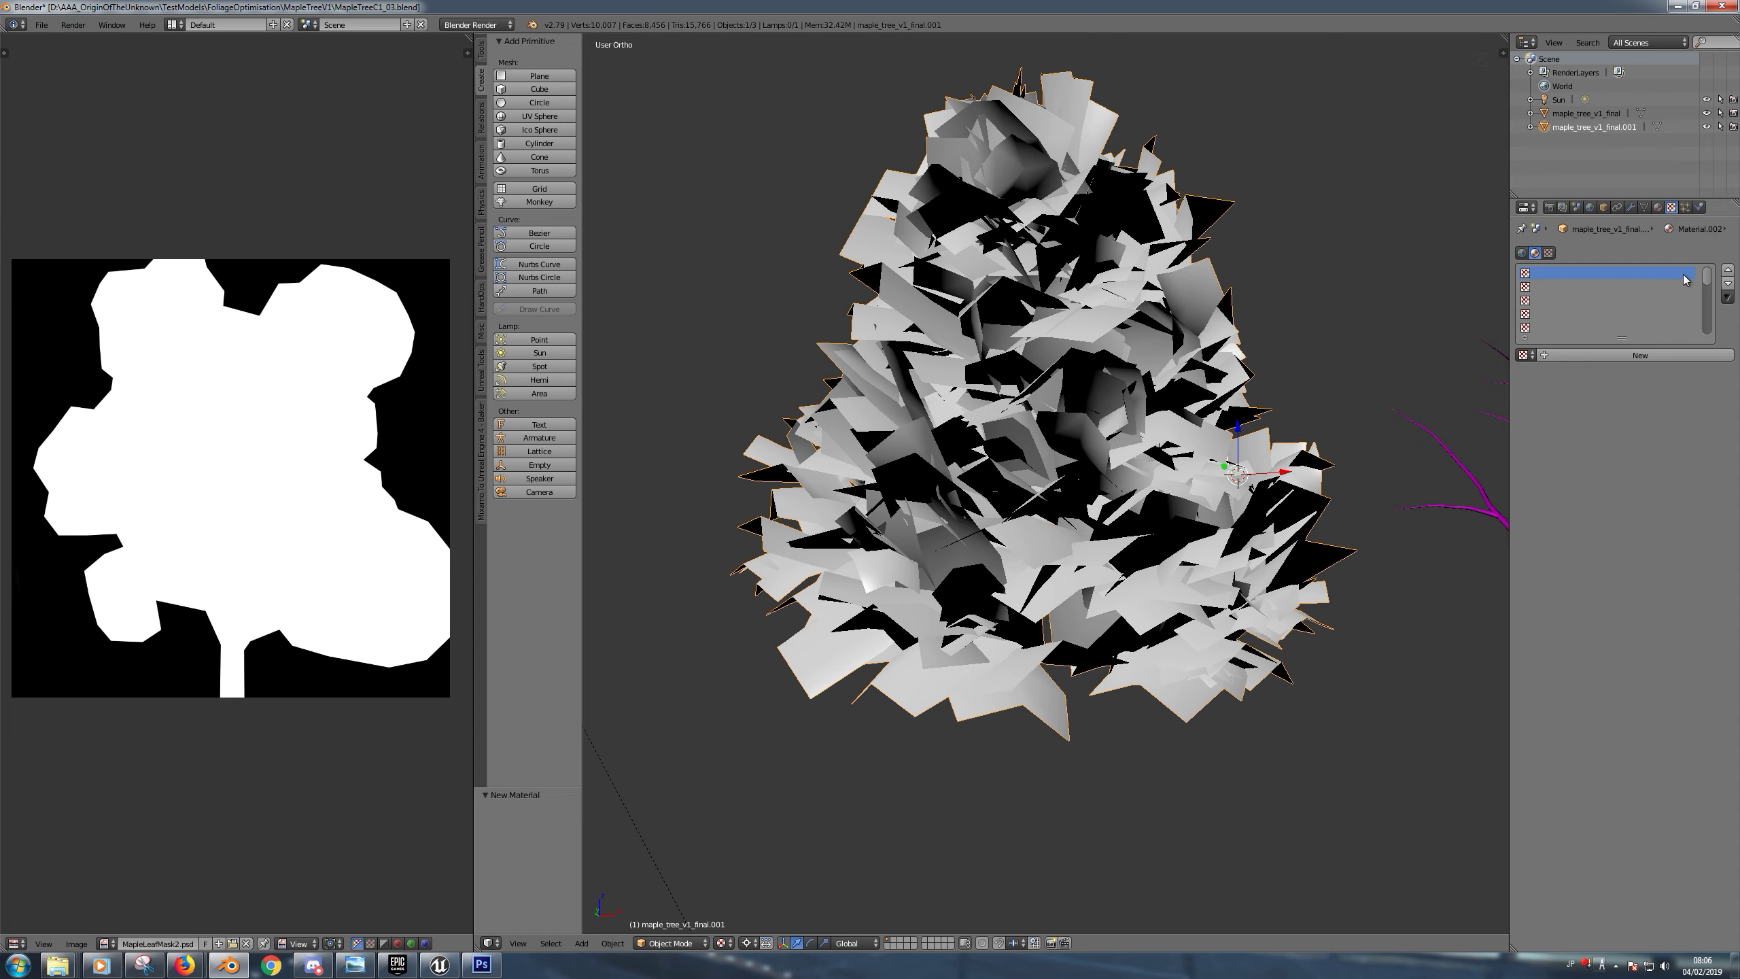
click(1645, 354)
click(1680, 572)
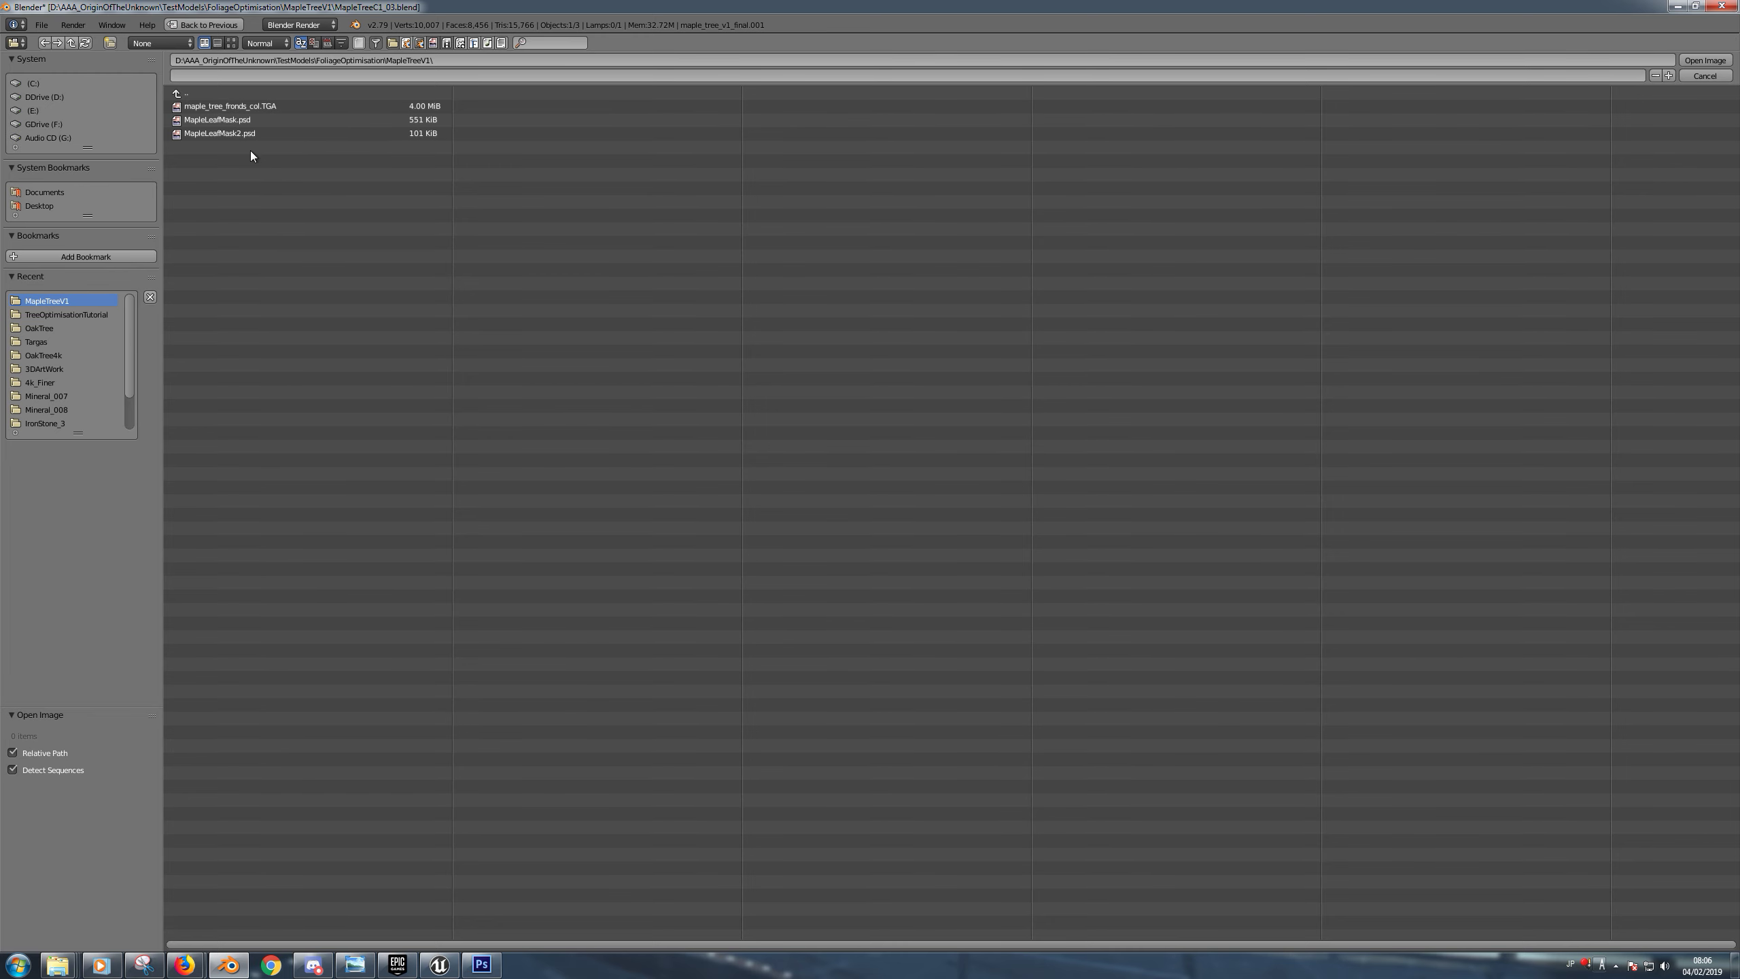
click(233, 133)
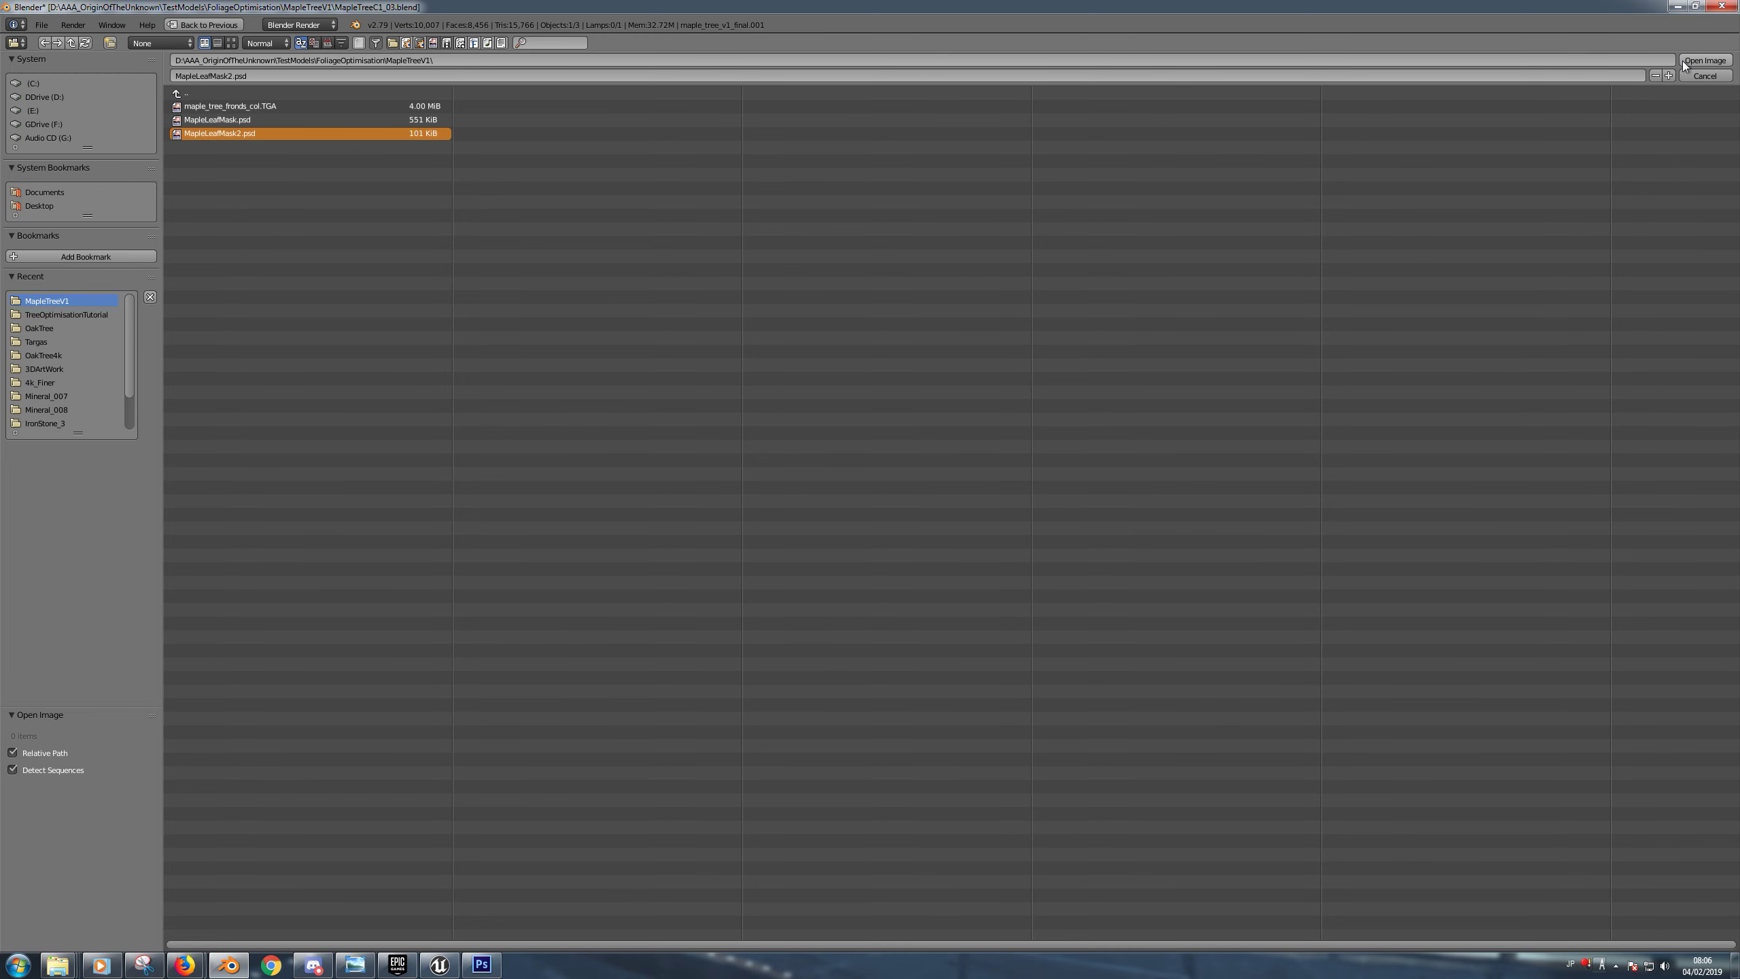
click(1704, 60)
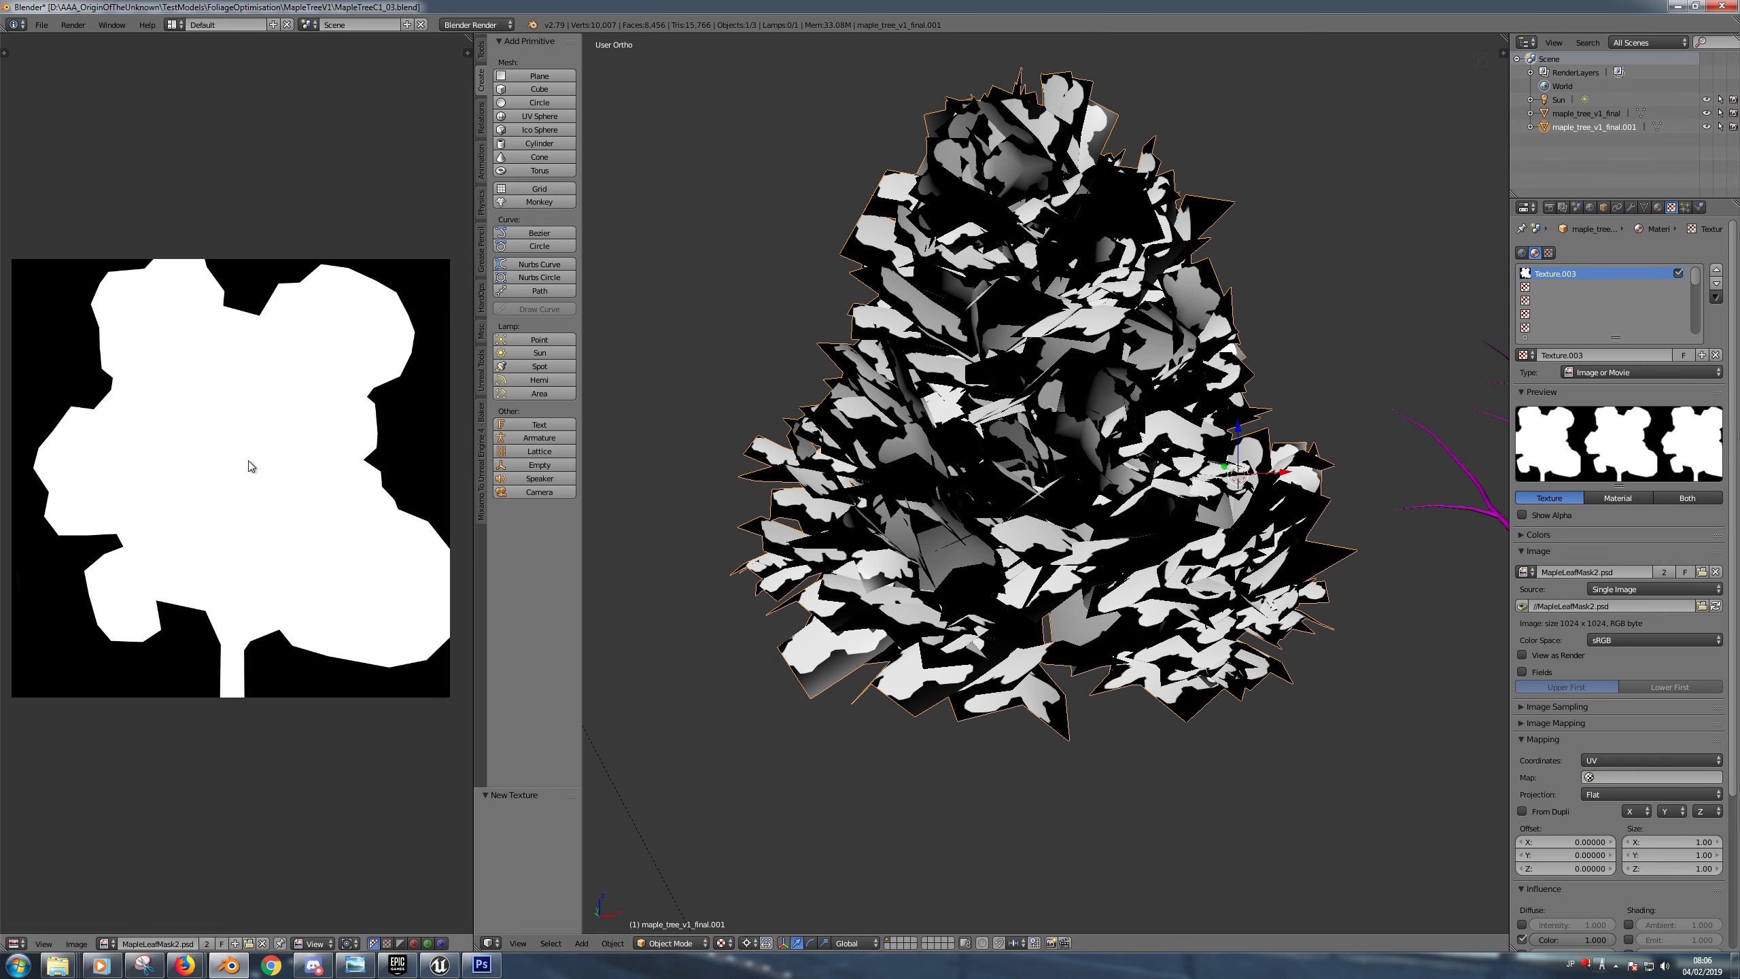
Make the leaf material Shadeless so leaves show flat white on black, then view the mesh data
click(1658, 208)
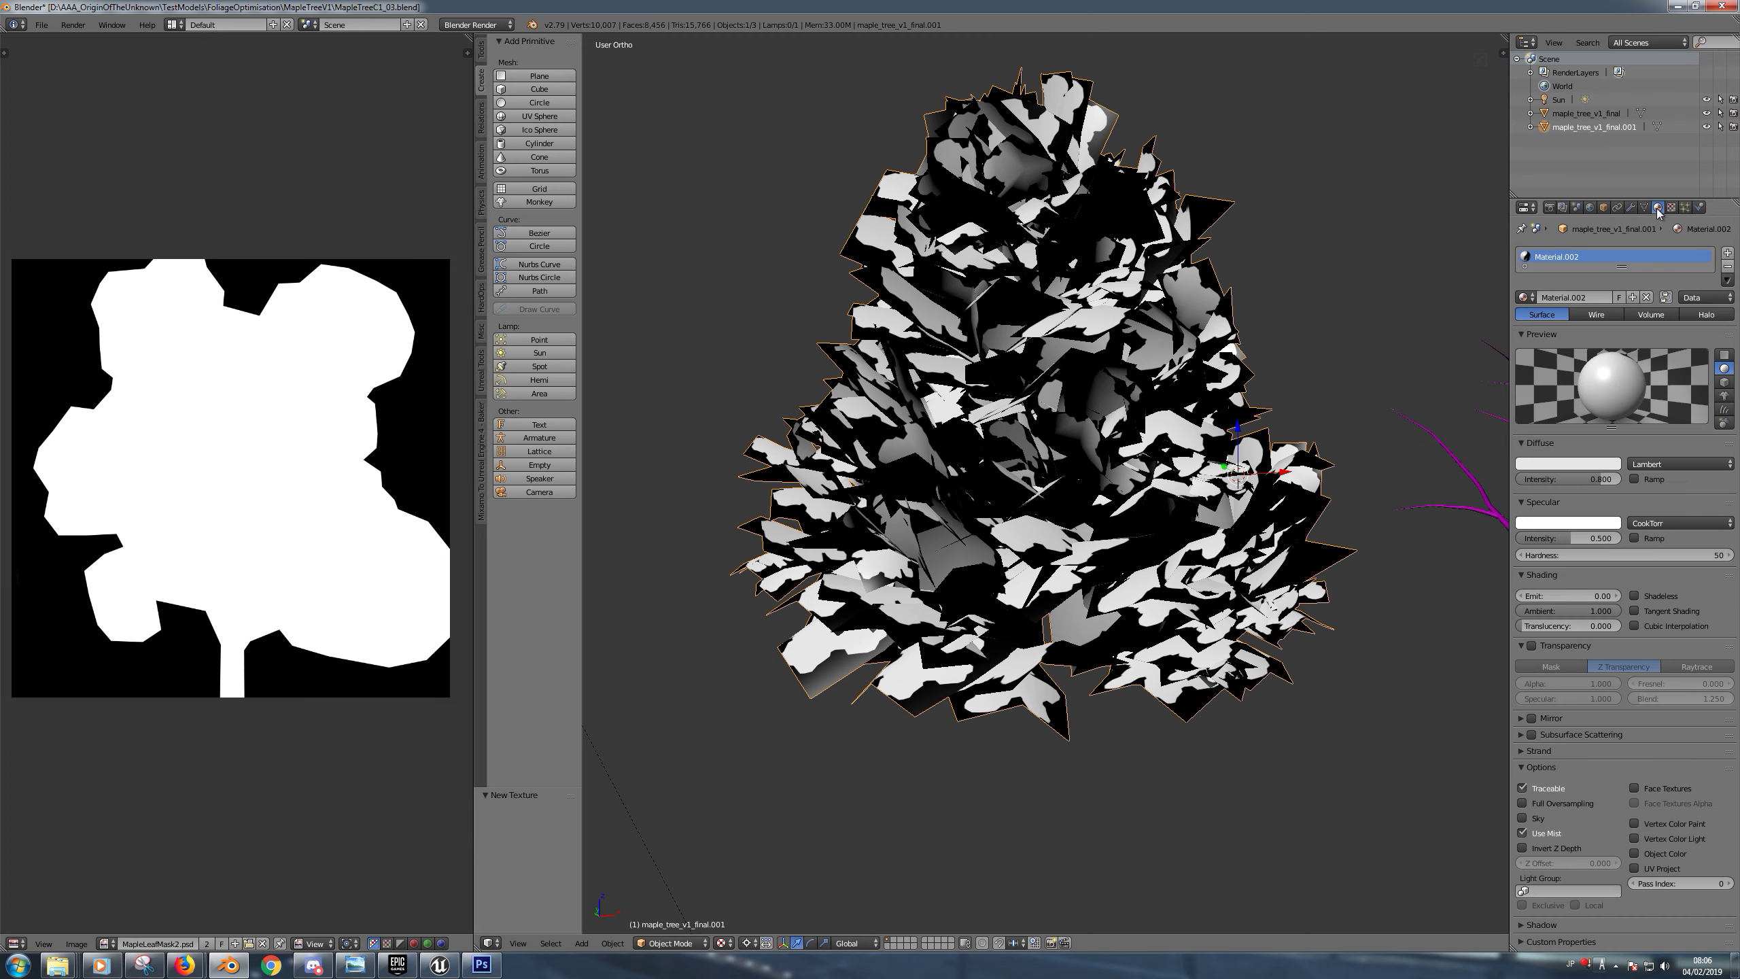
click(1634, 595)
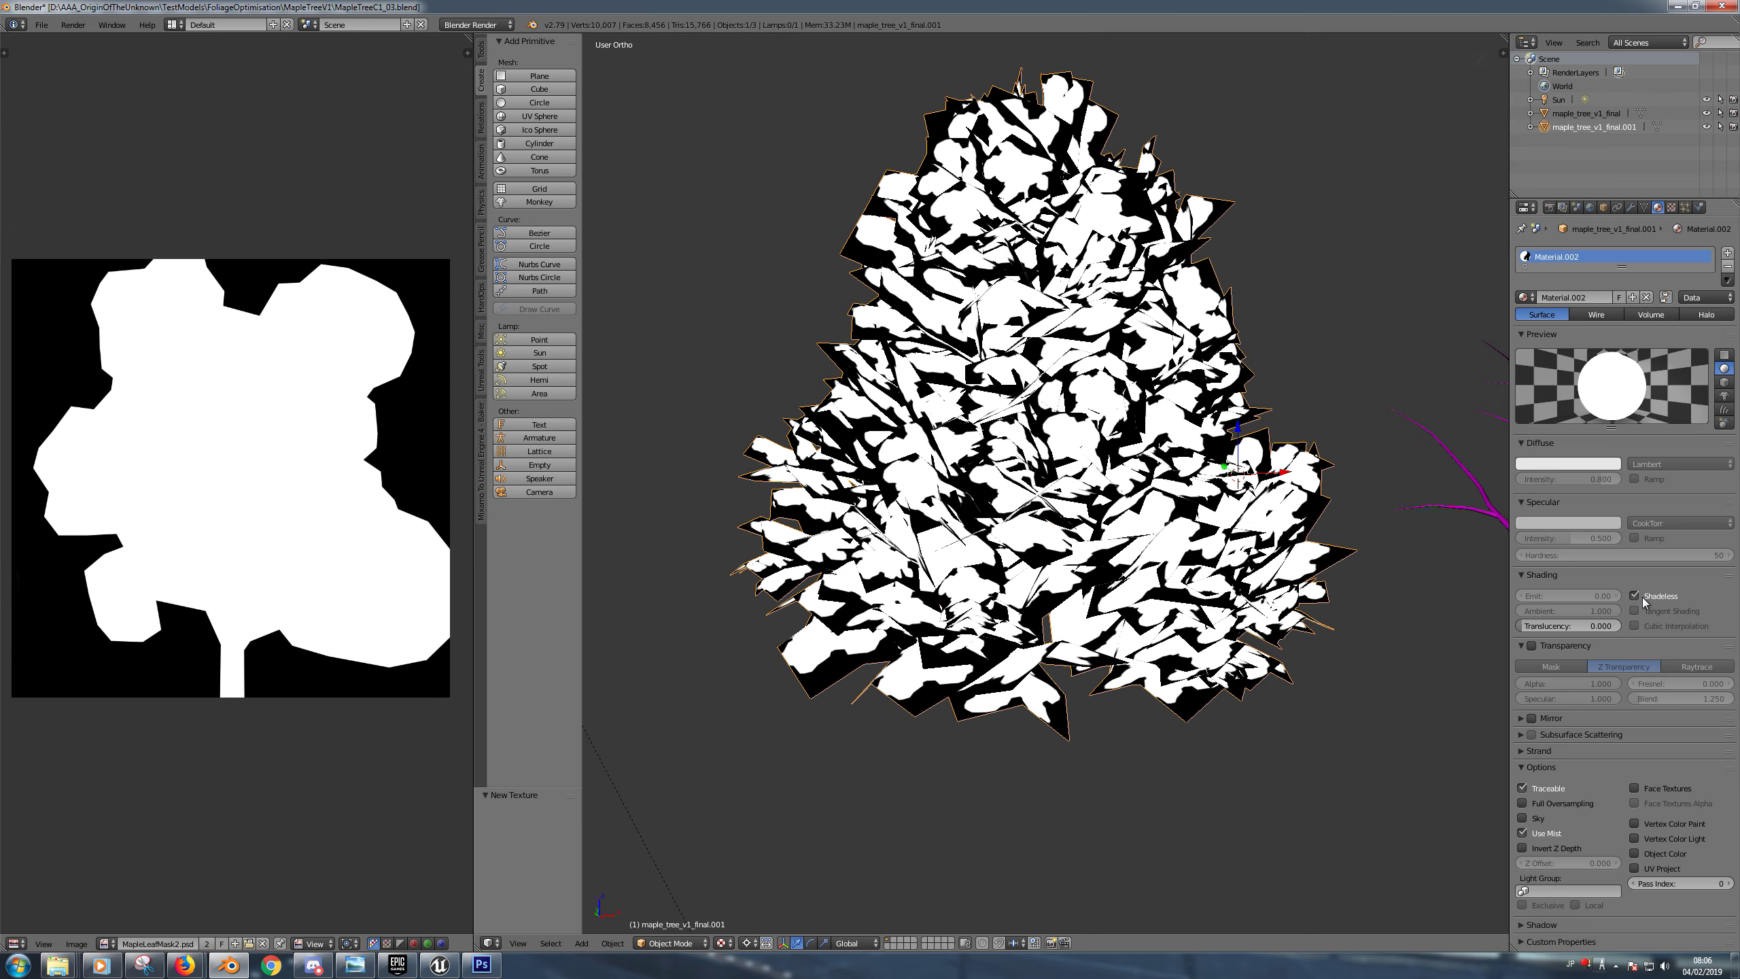
middle_drag(1167, 279, 1198, 316)
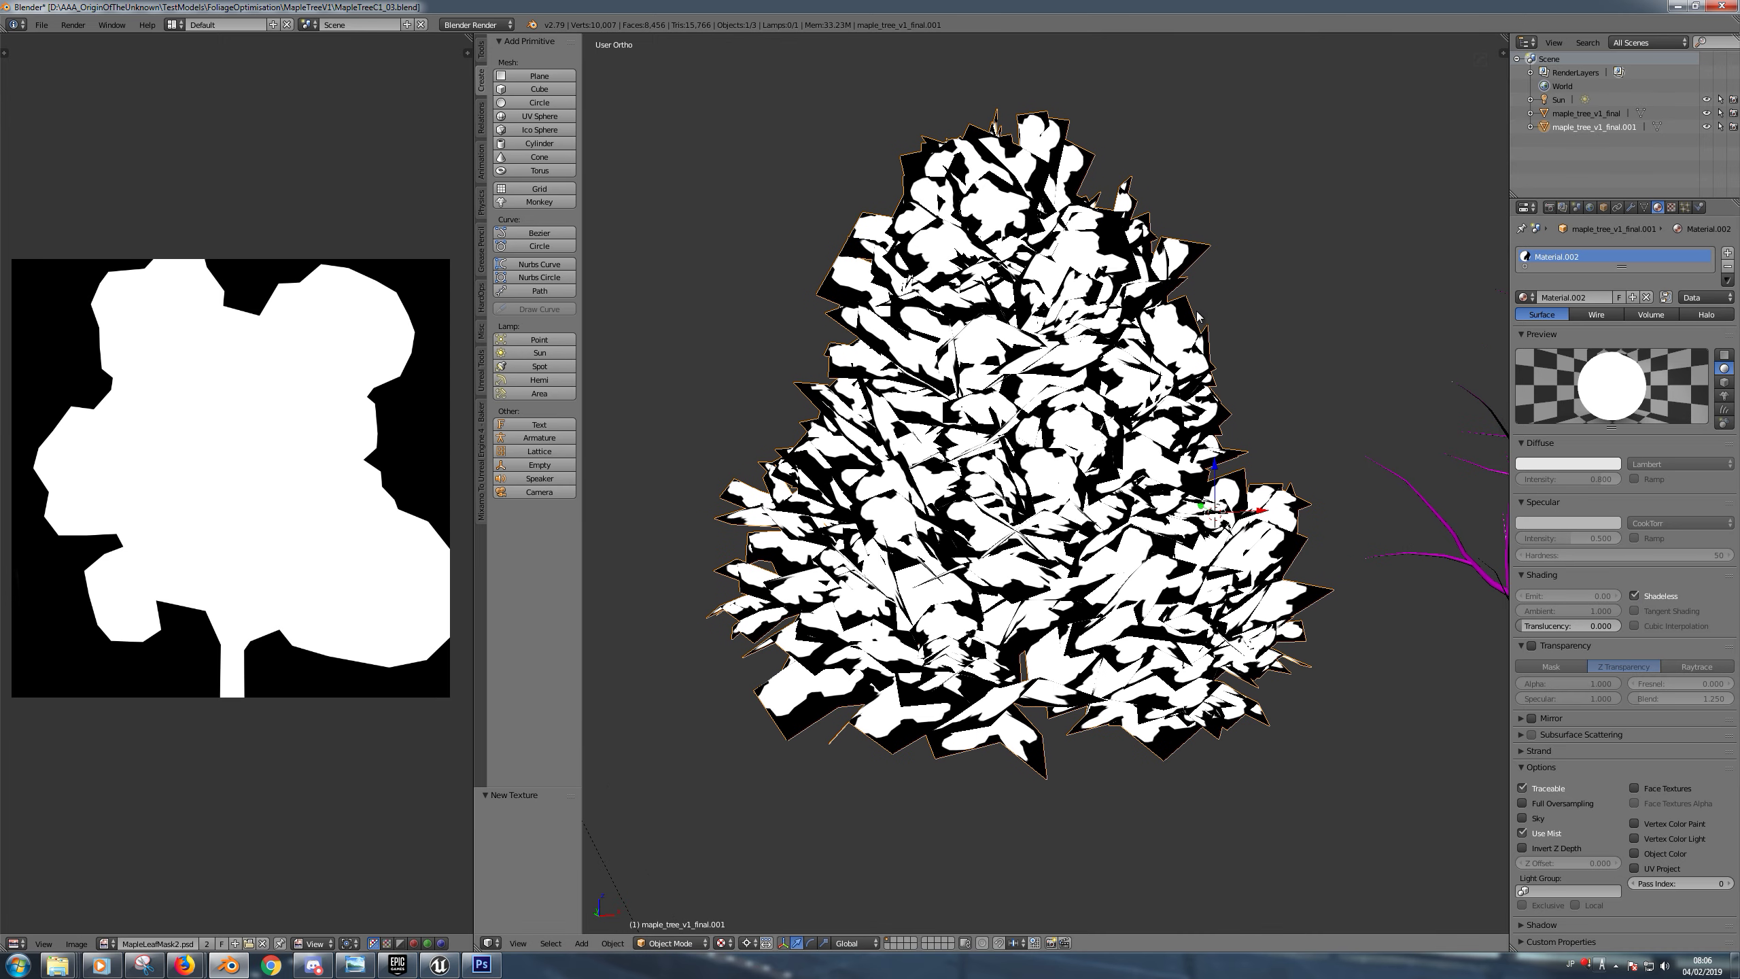
click(1644, 207)
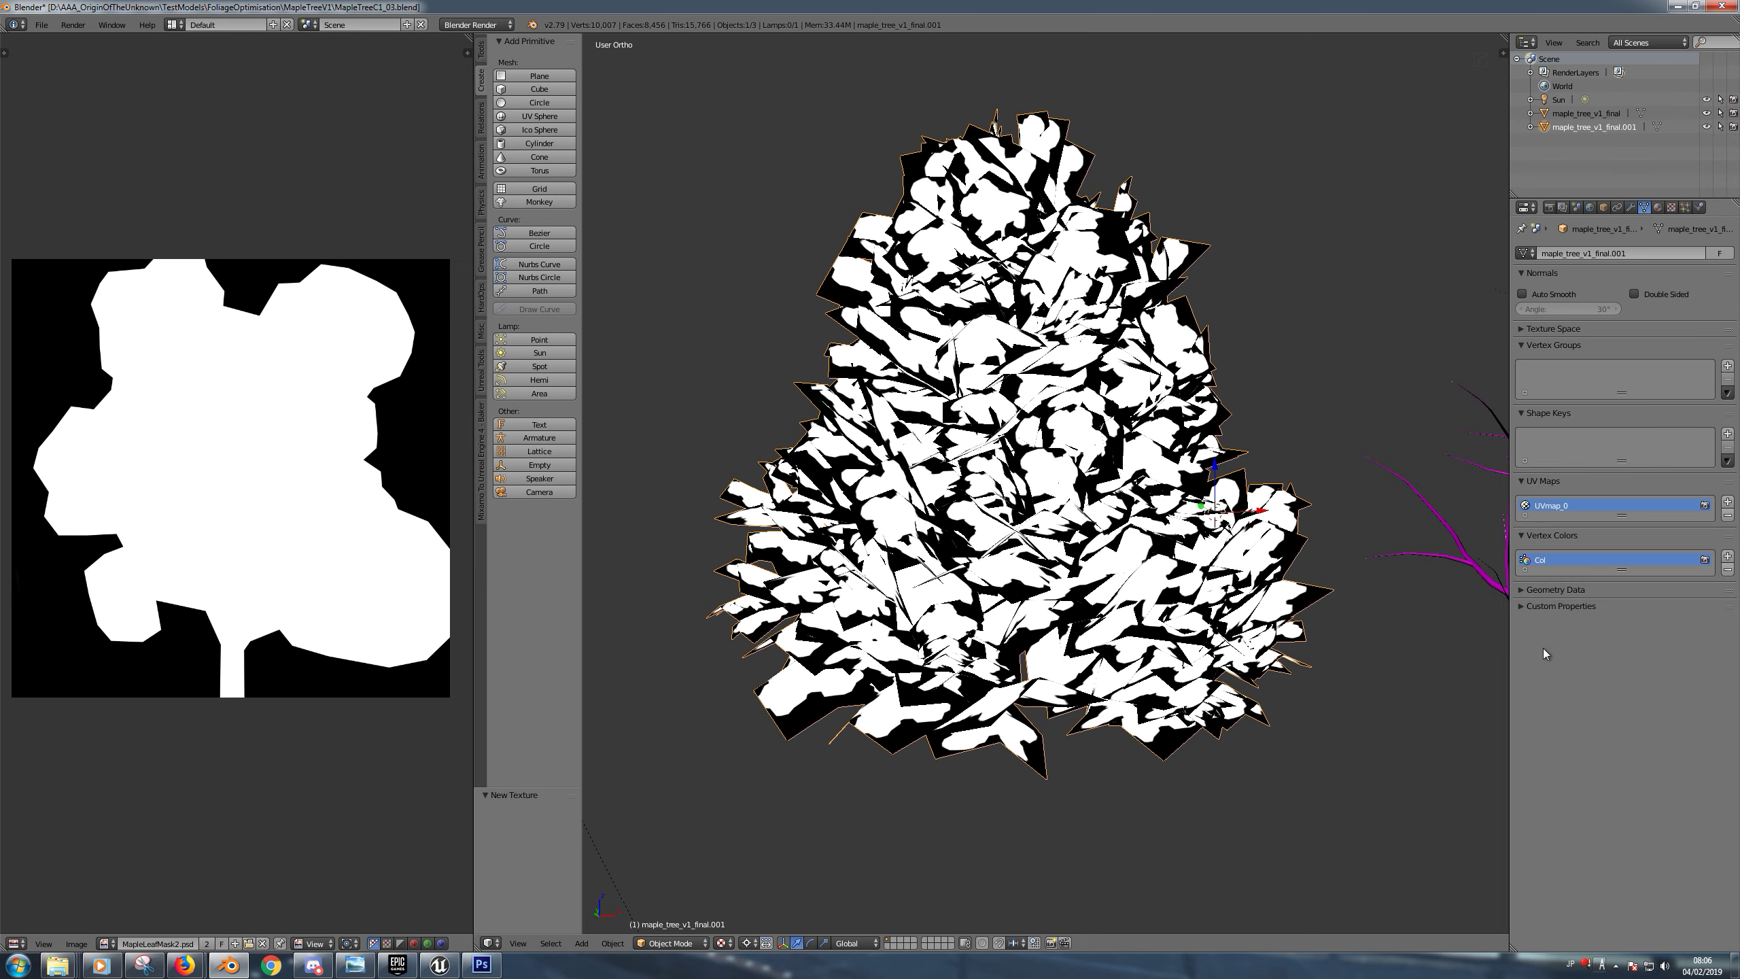
Delete the old Col vertex colour layer and add a fresh one
click(1727, 570)
click(1727, 557)
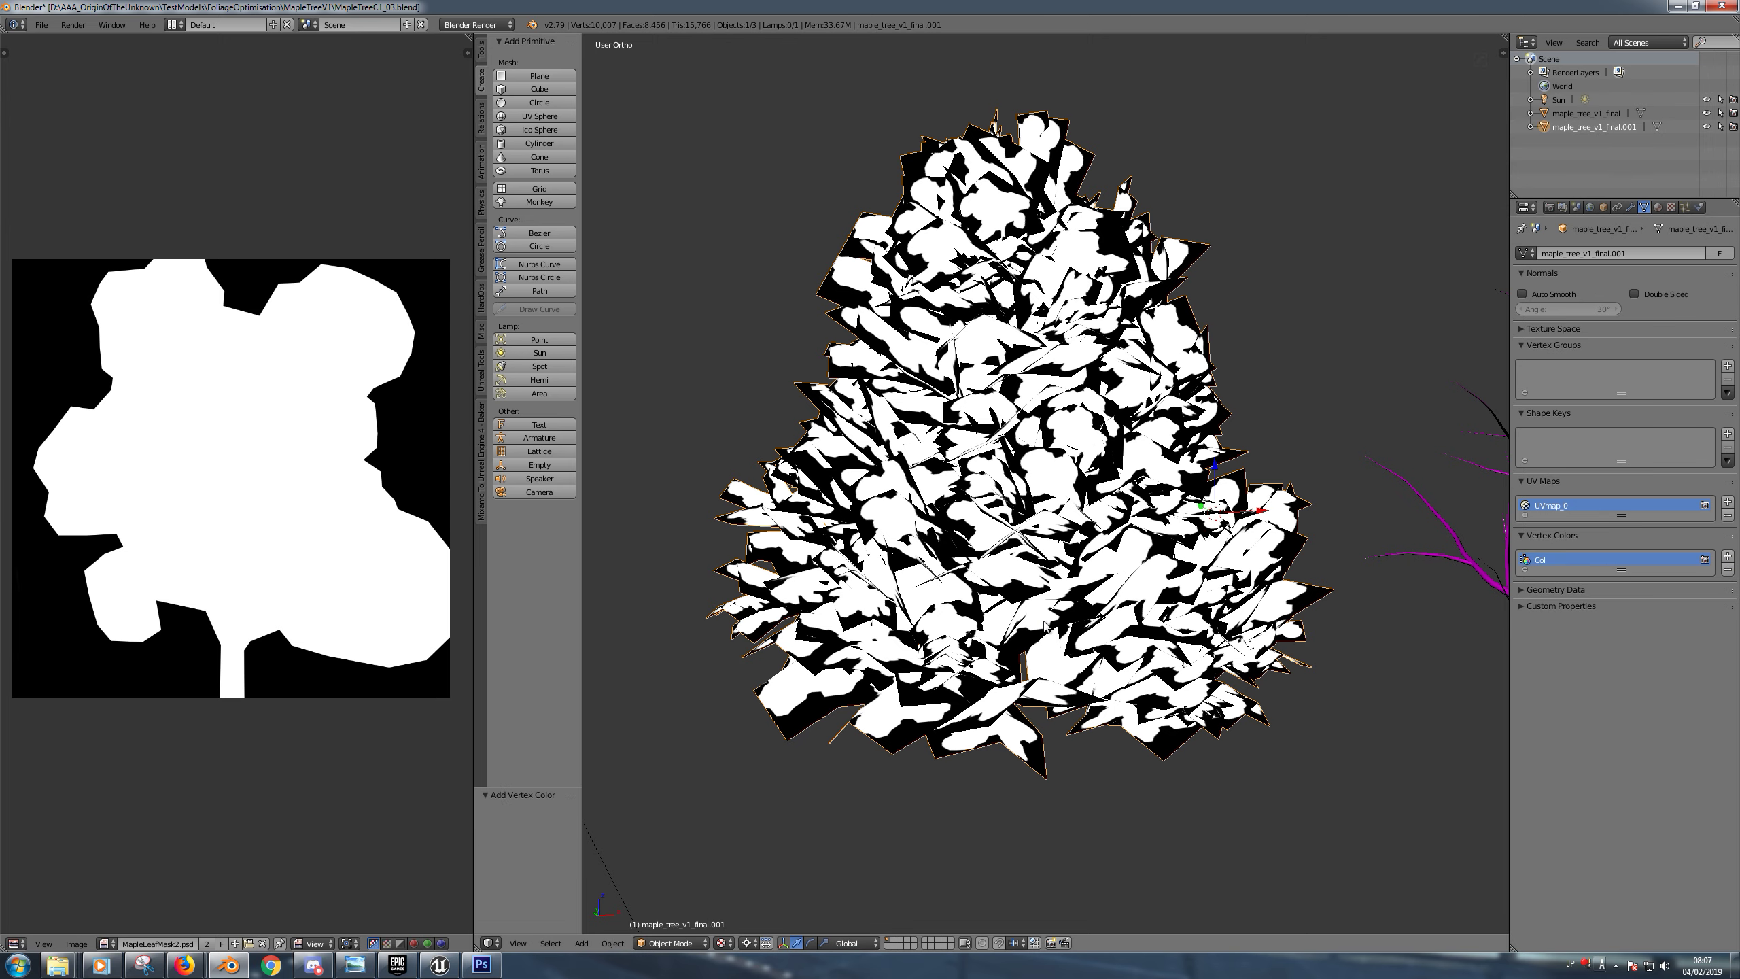
Switch the tree to wireframe display and orbit and zoom to inspect its mesh
key(z)
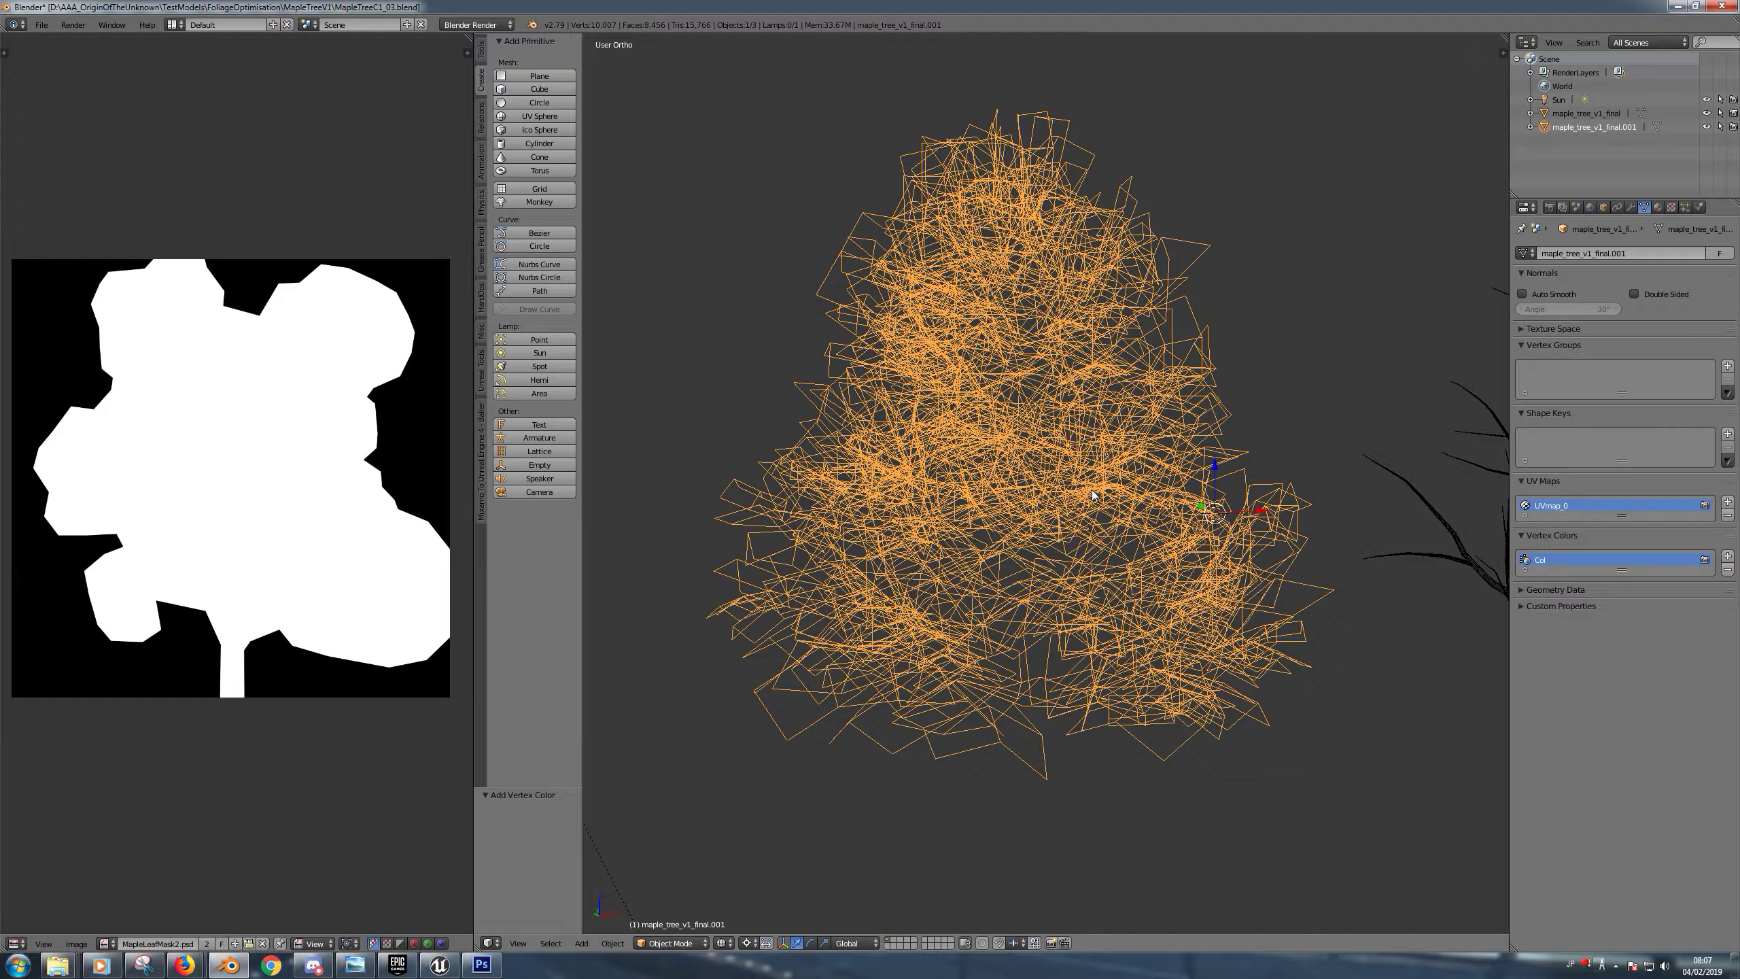
scroll(1093, 511, up, 3)
scroll(1132, 446, down, 4)
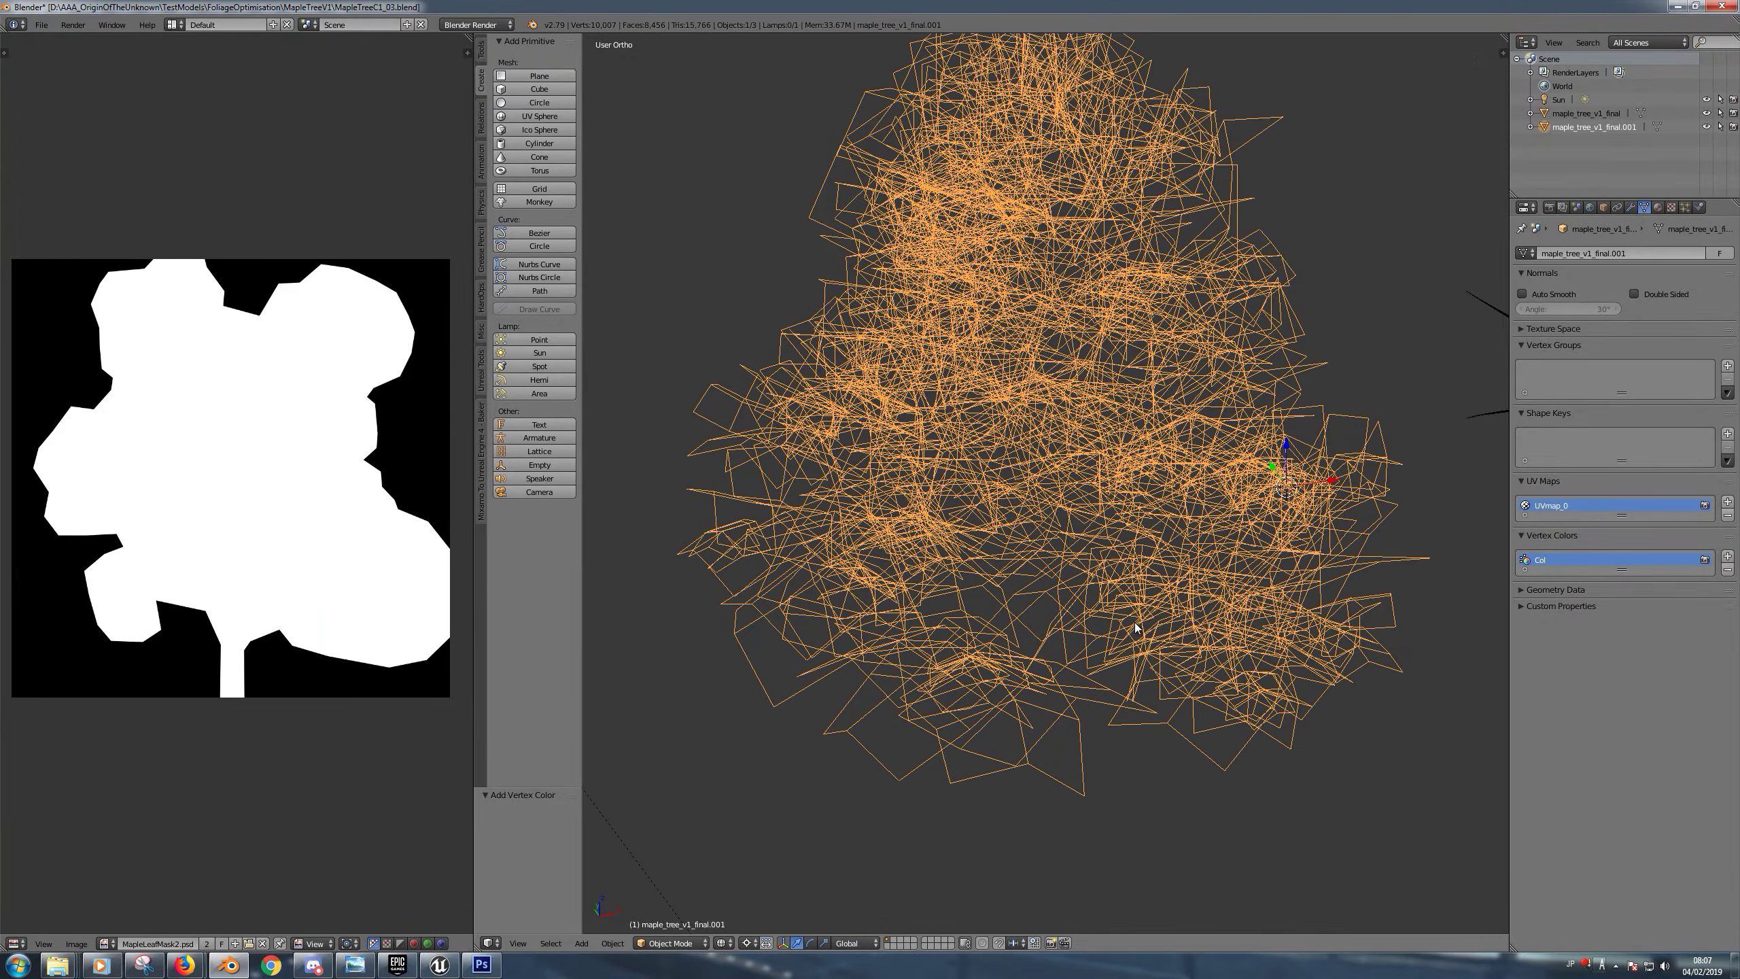
middle_drag(1133, 624, 890, 713)
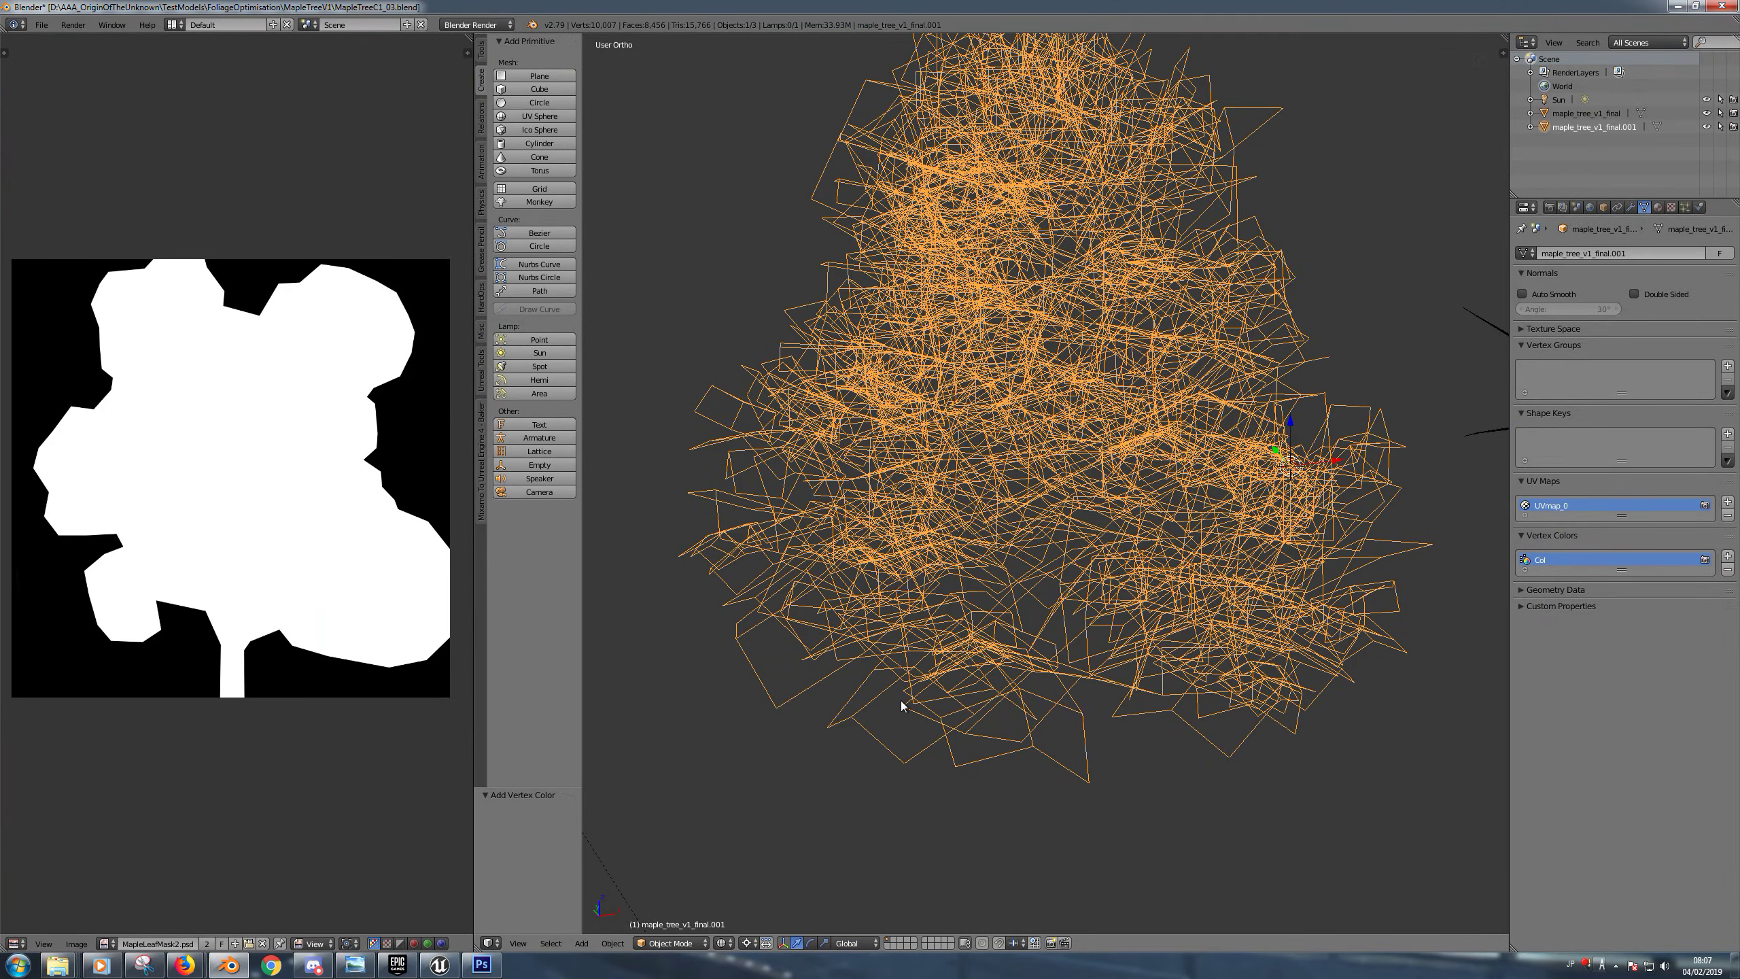
middle_drag(1017, 582, 1006, 640)
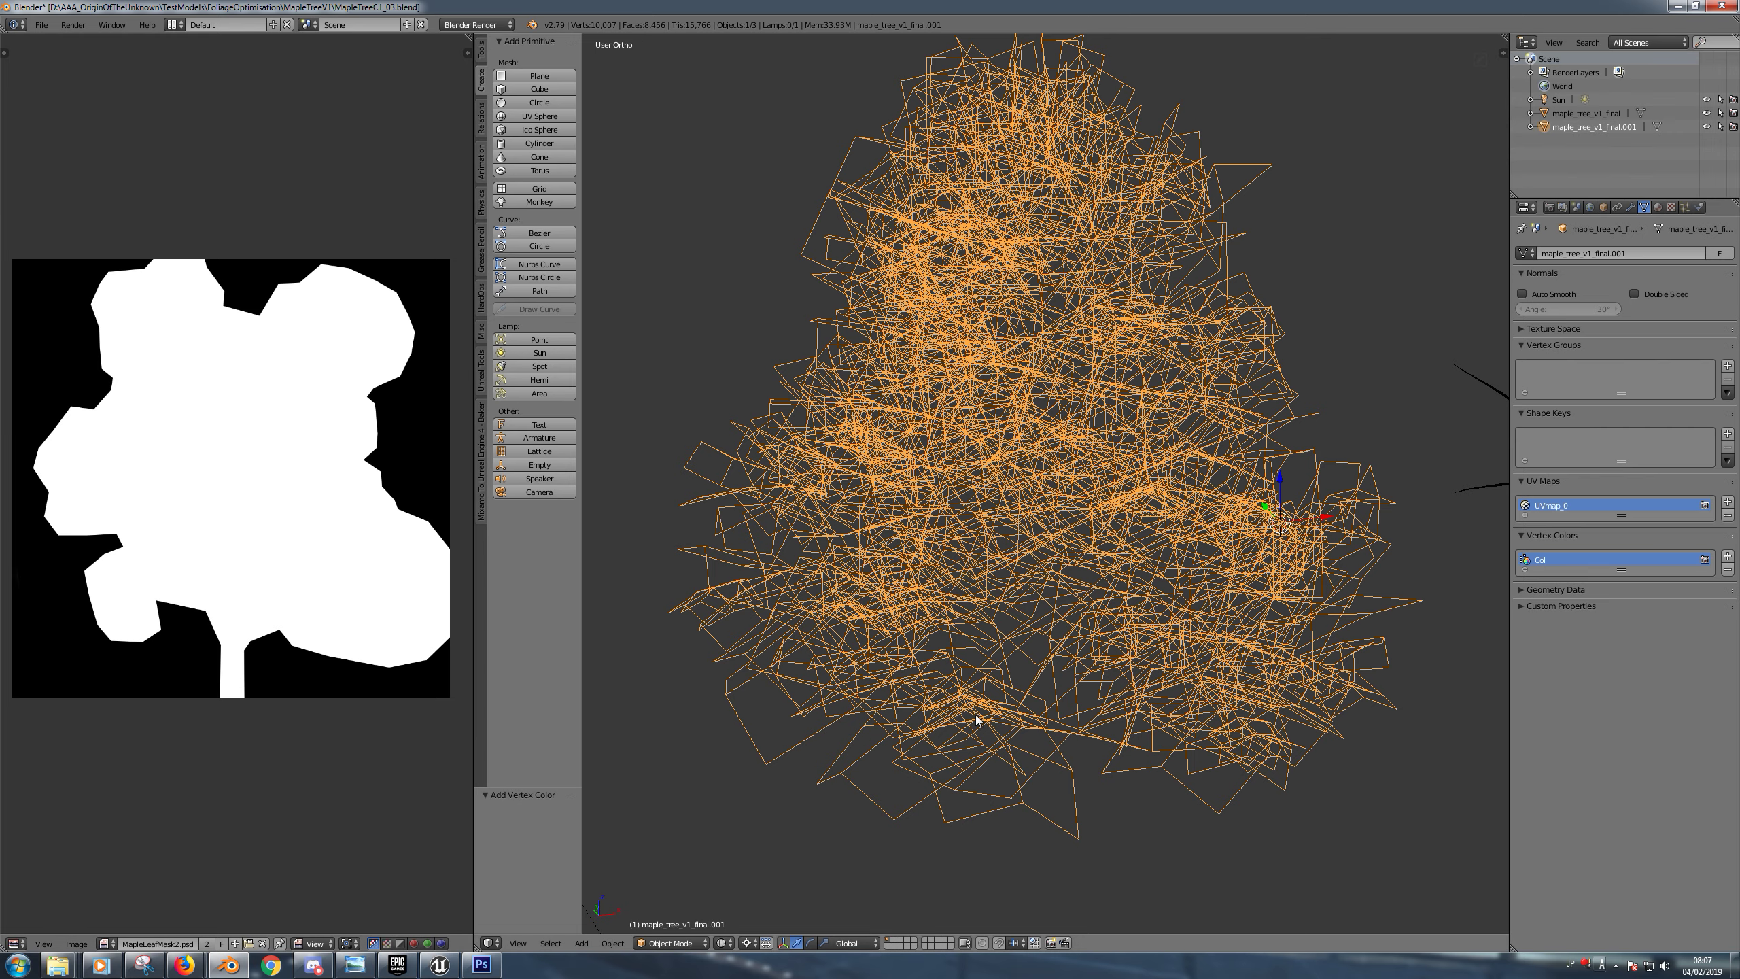
shift+scroll(990, 738, down, 2)
shift+scroll(1155, 649, up, 2)
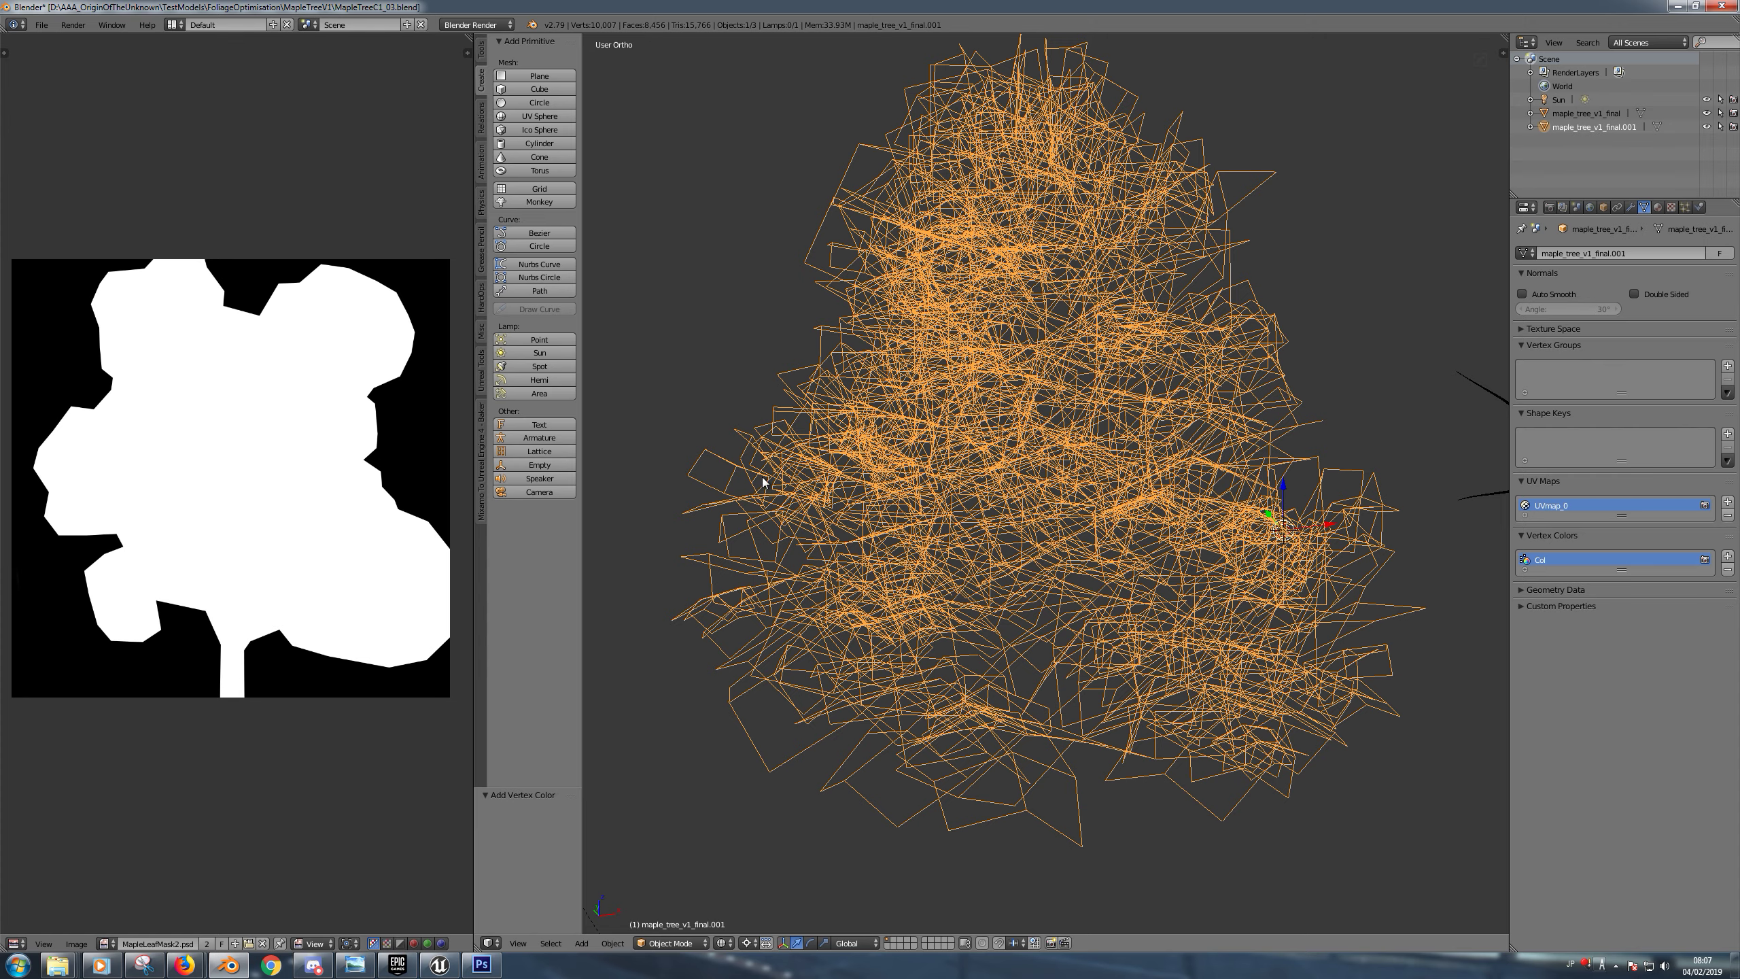
middle_drag(818, 506, 1144, 648)
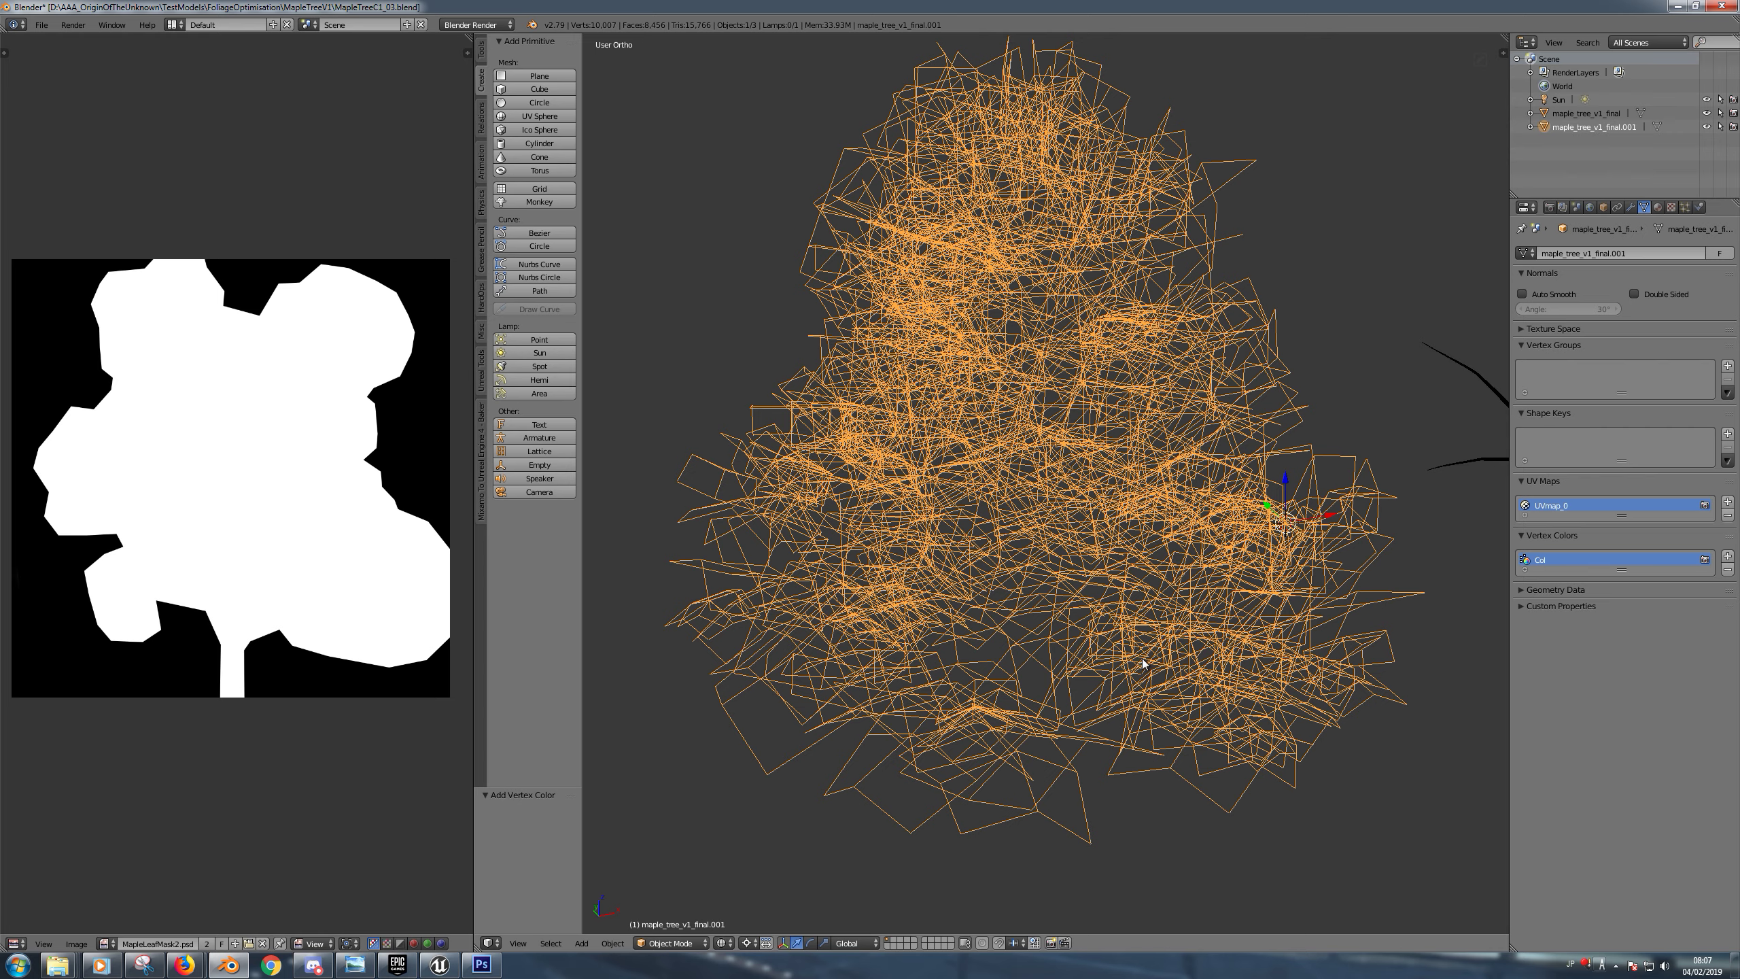
middle_drag(1119, 589, 1196, 514)
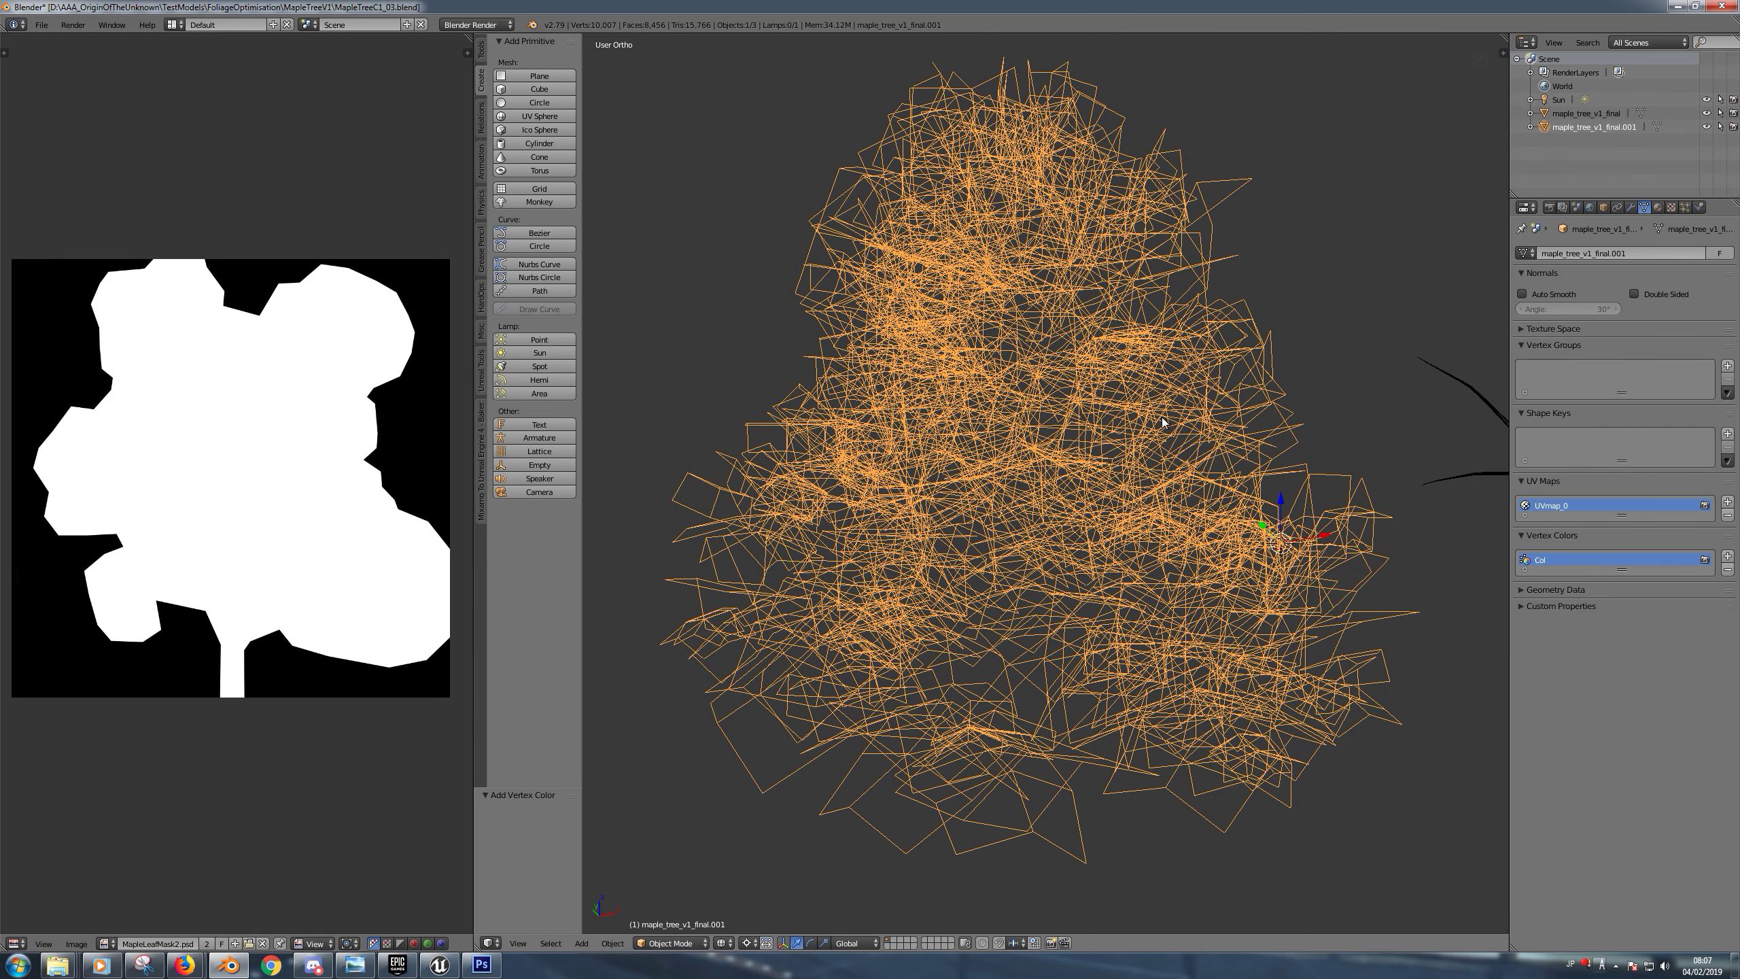
Add a Simple Subdivision Surface modifier at view level 4 and apply it to the leaf mesh
click(1628, 210)
click(1564, 254)
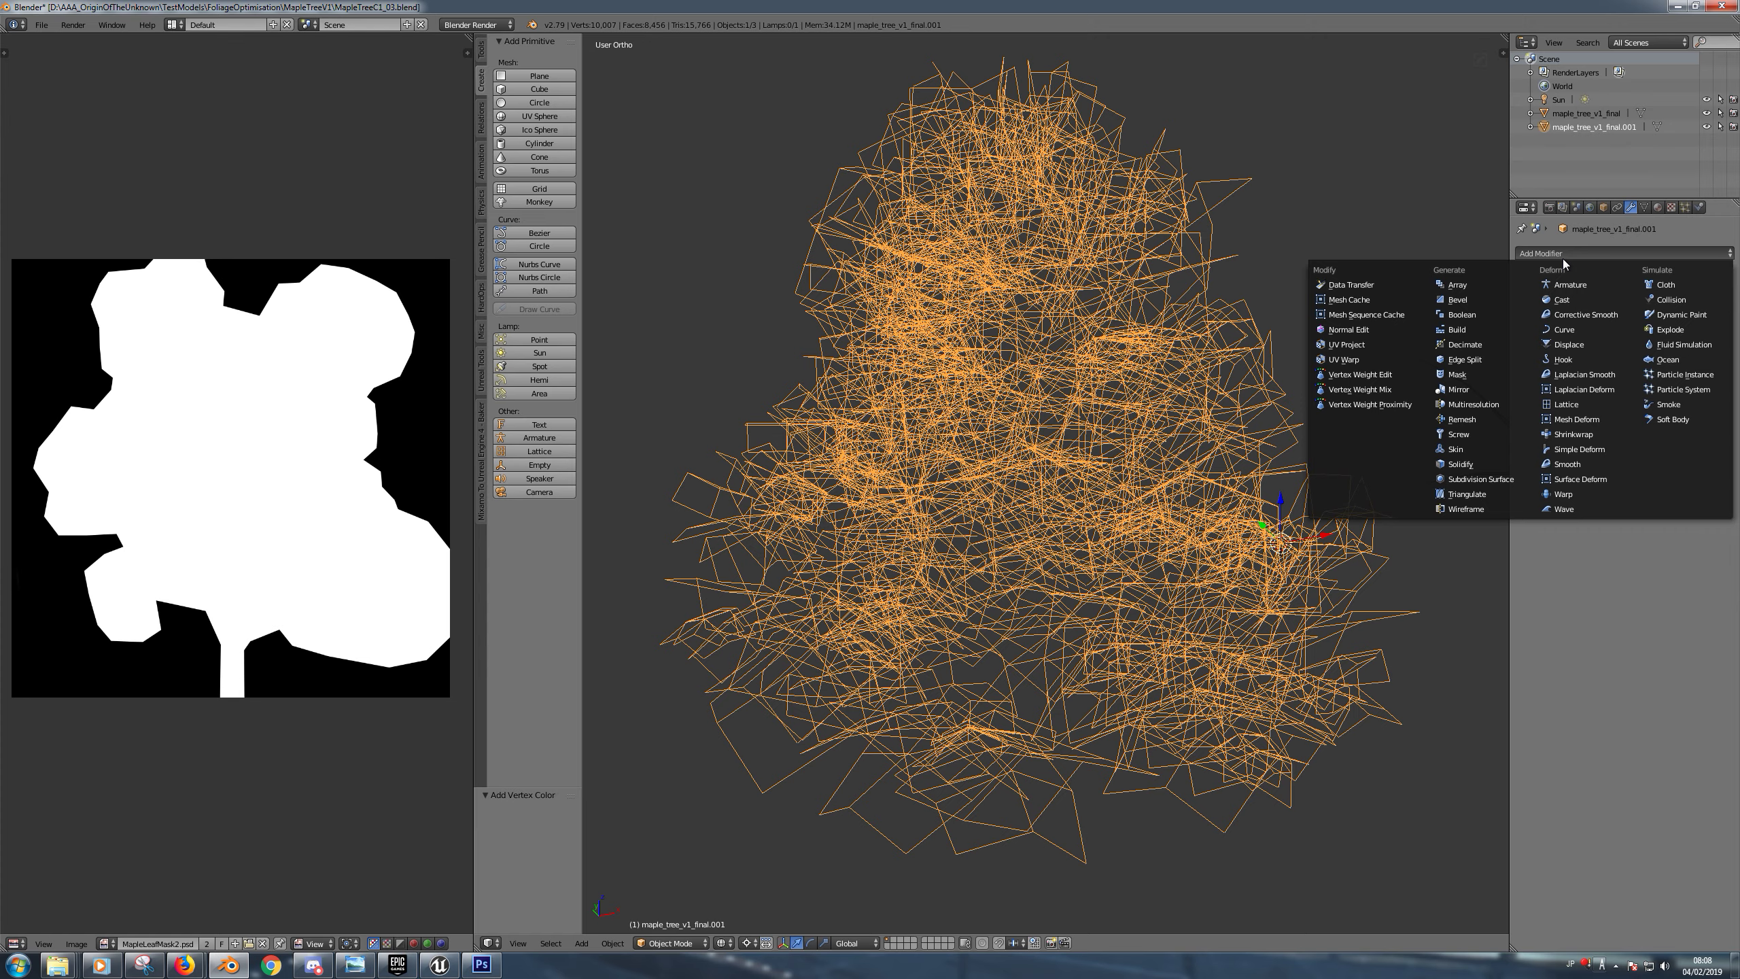
click(1487, 479)
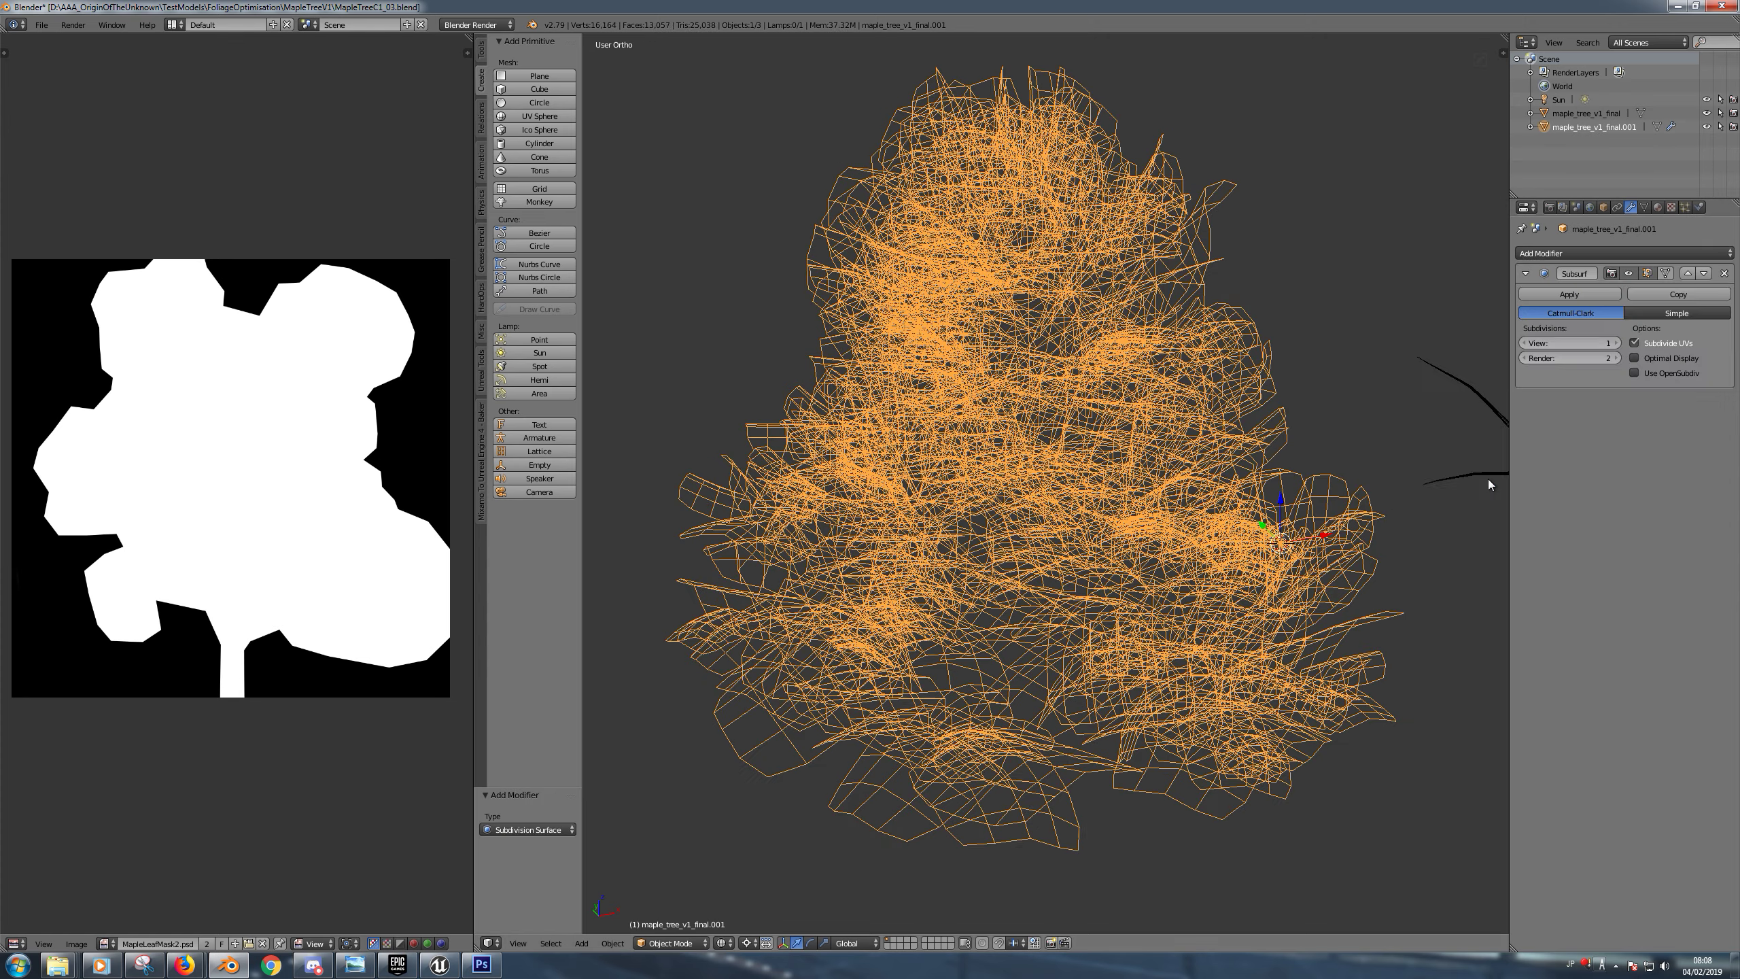
middle_drag(1044, 708, 1032, 725)
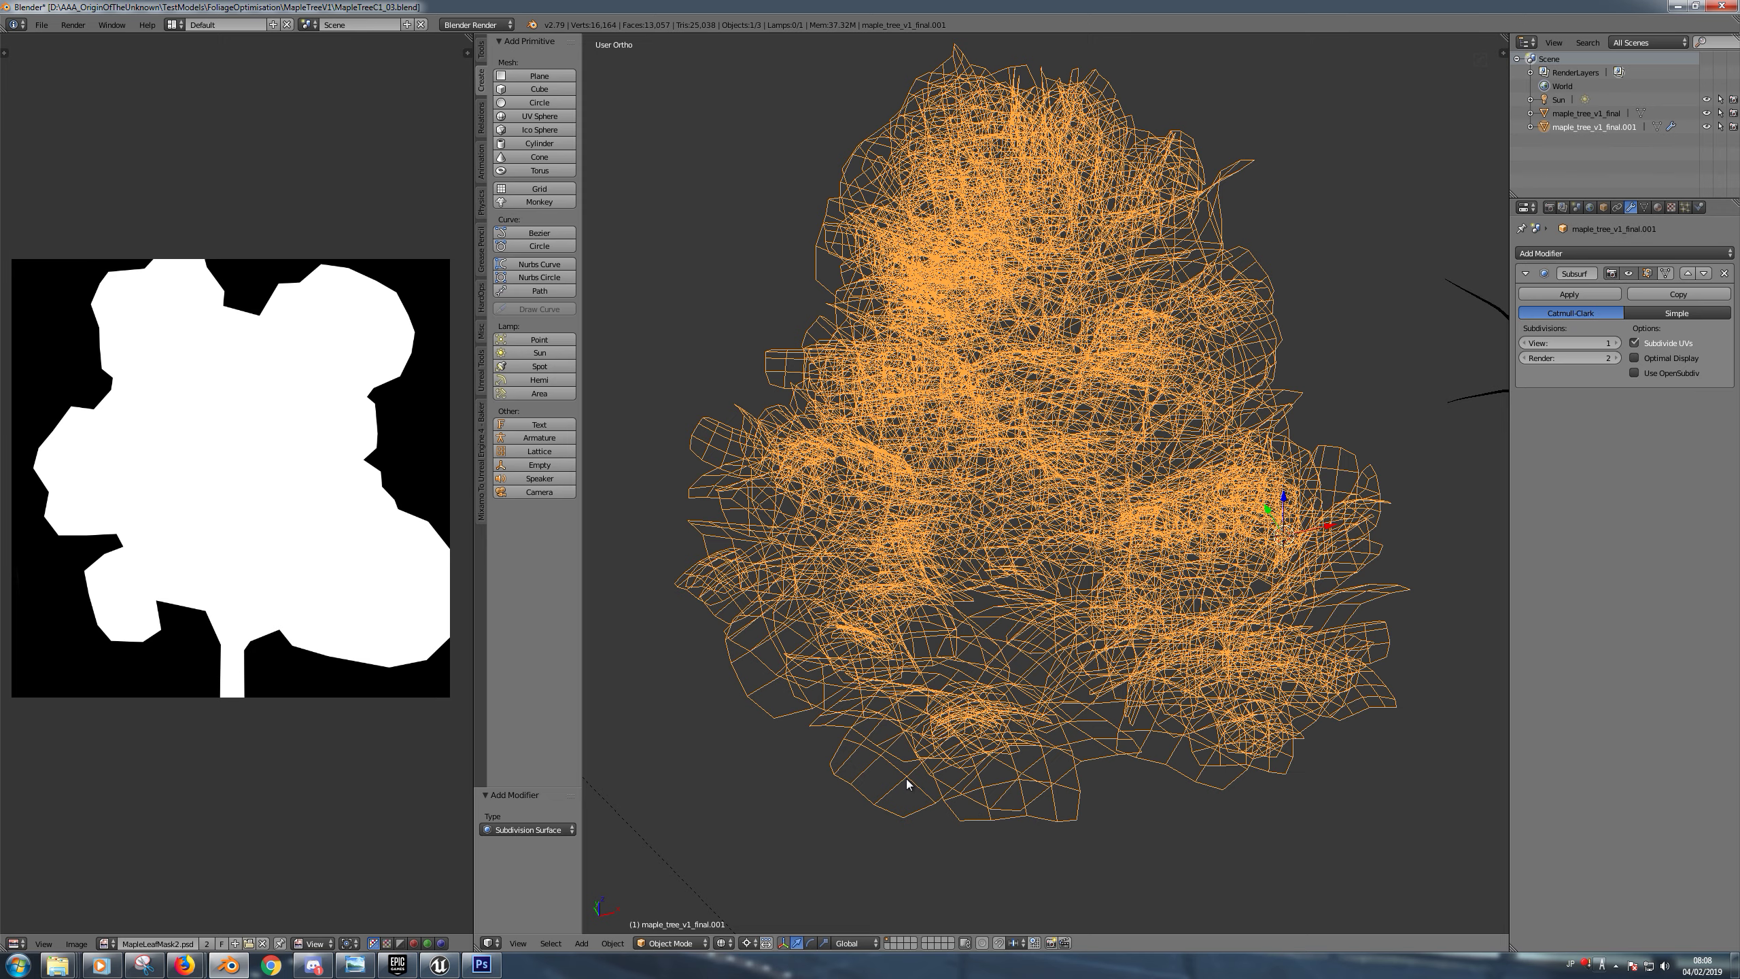
click(1639, 313)
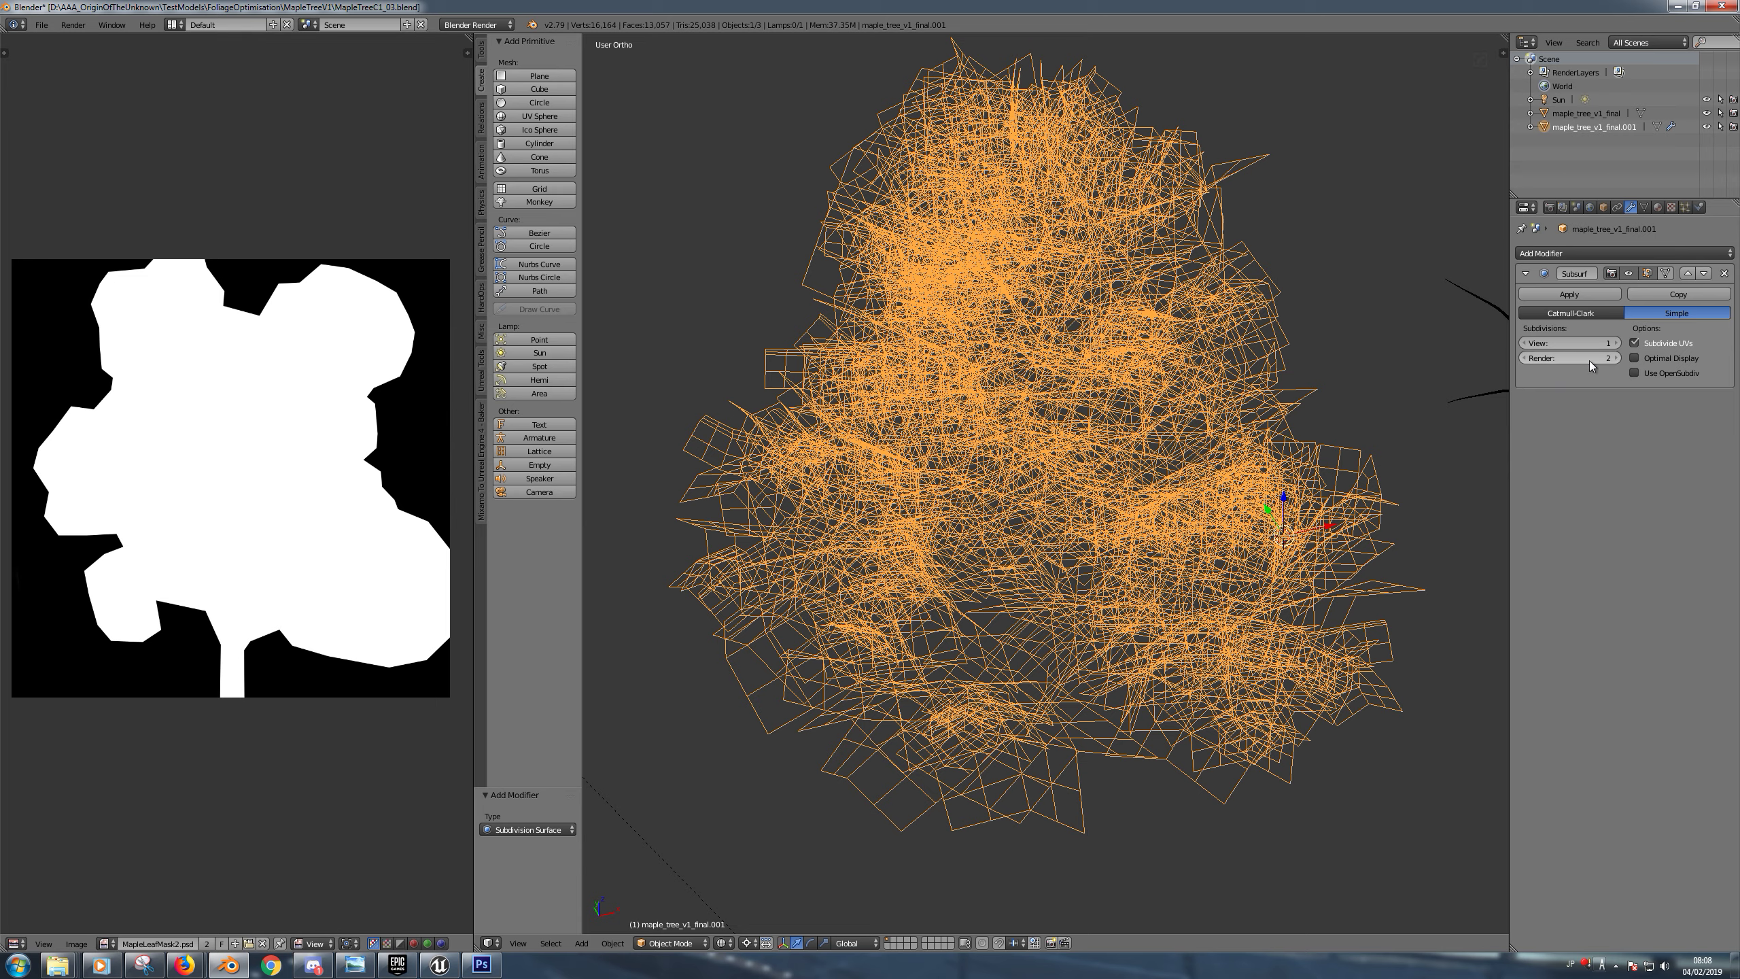
click(1614, 342)
click(1615, 342)
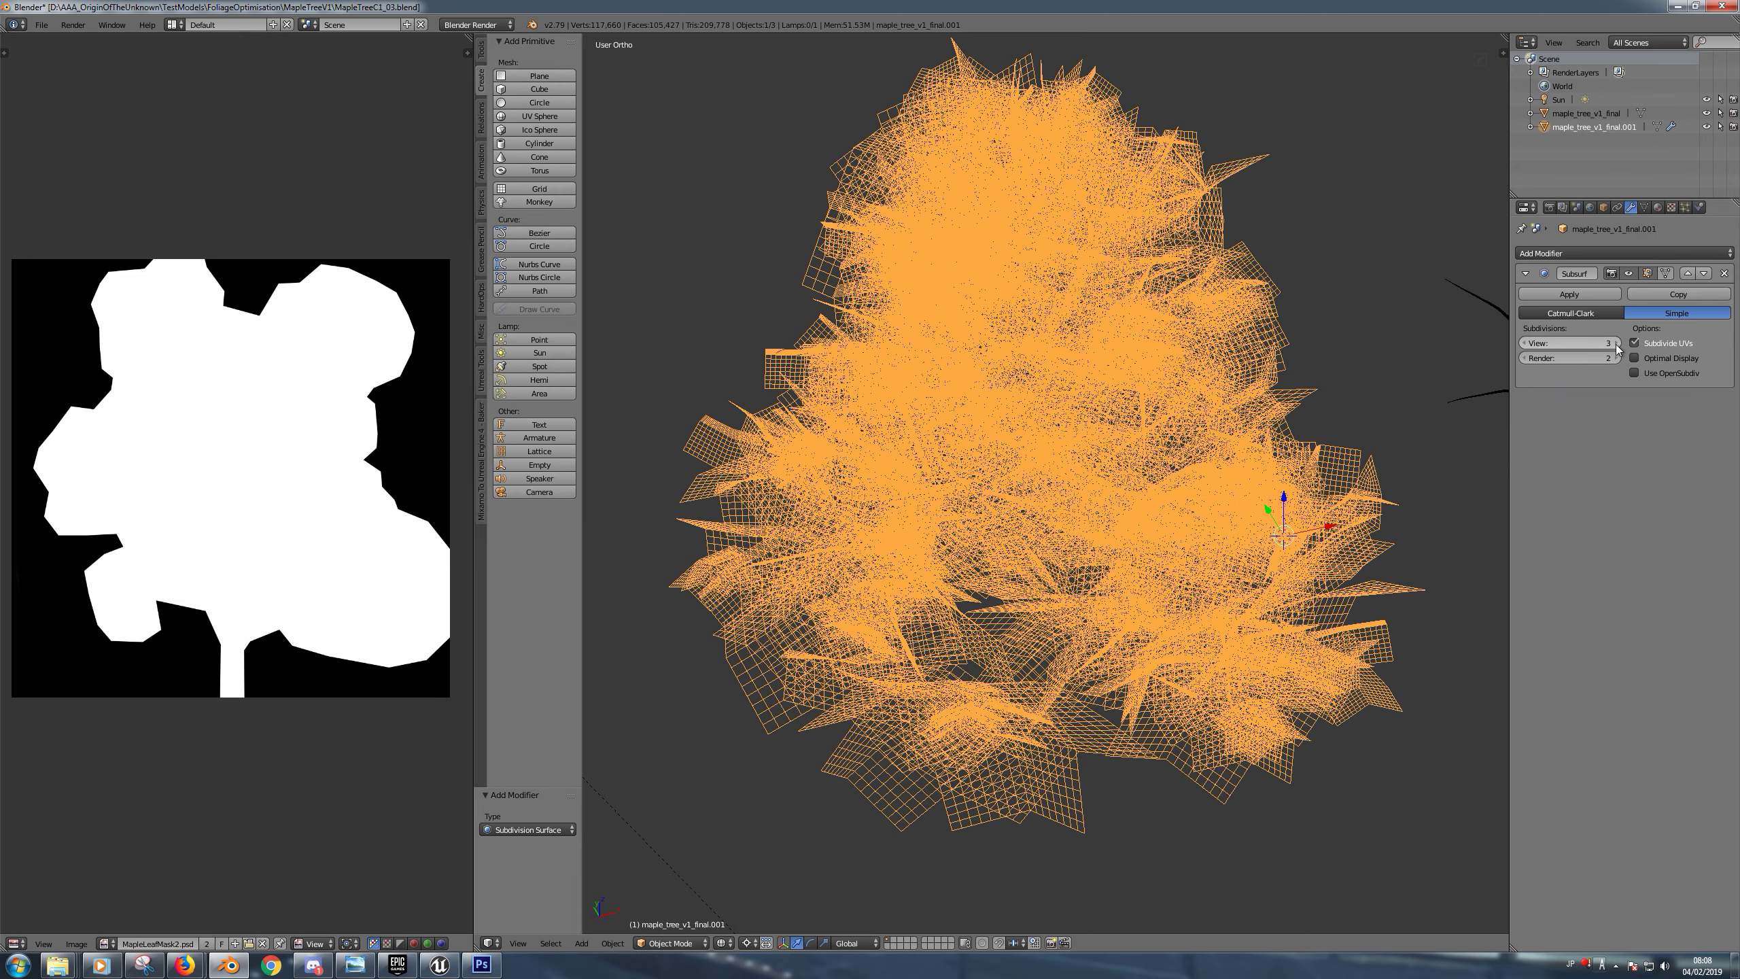
click(1615, 342)
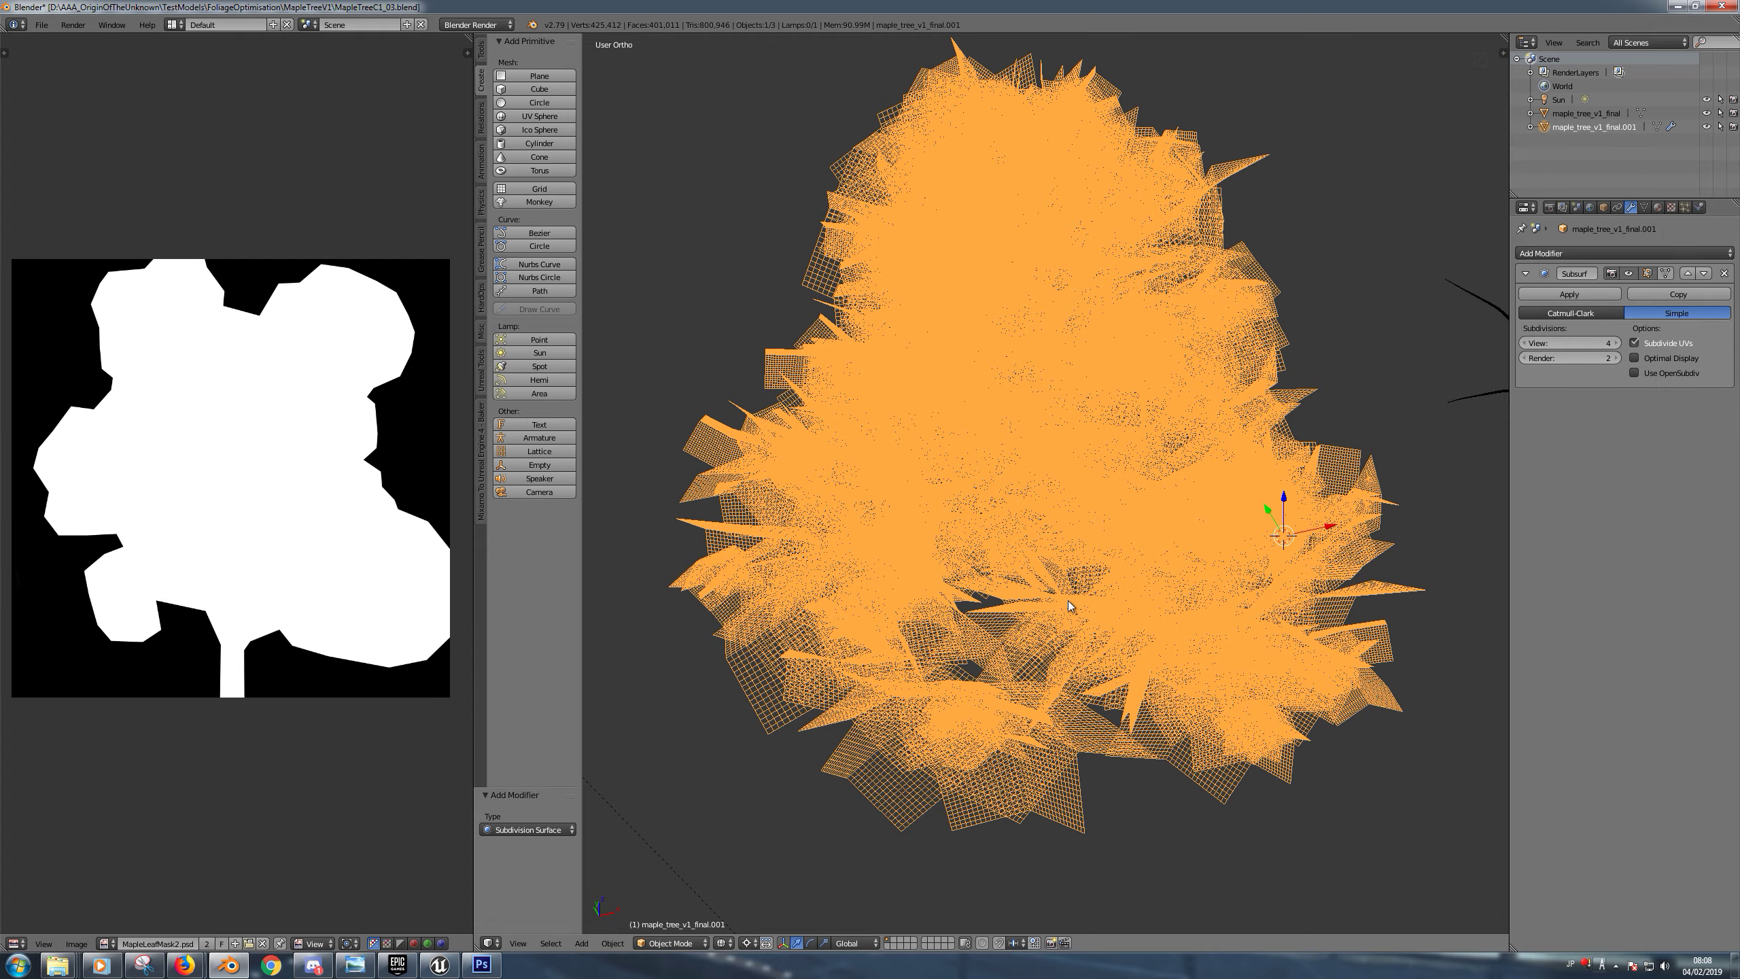
middle_drag(986, 610, 1047, 575)
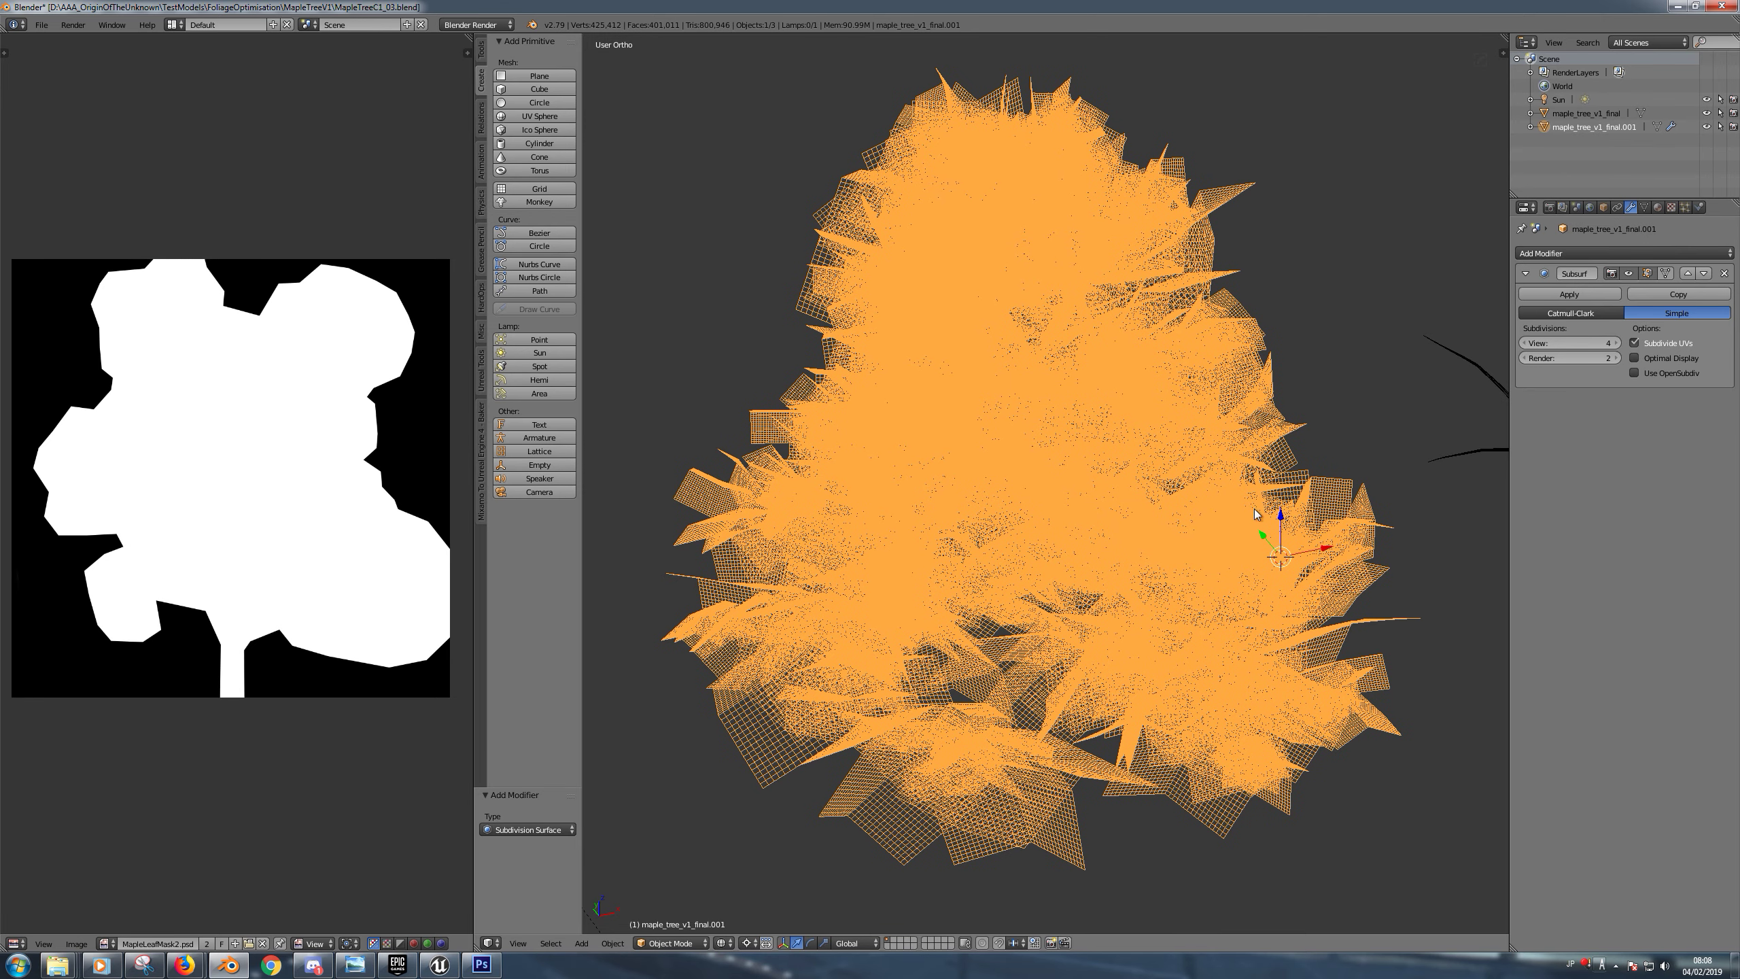
click(1560, 294)
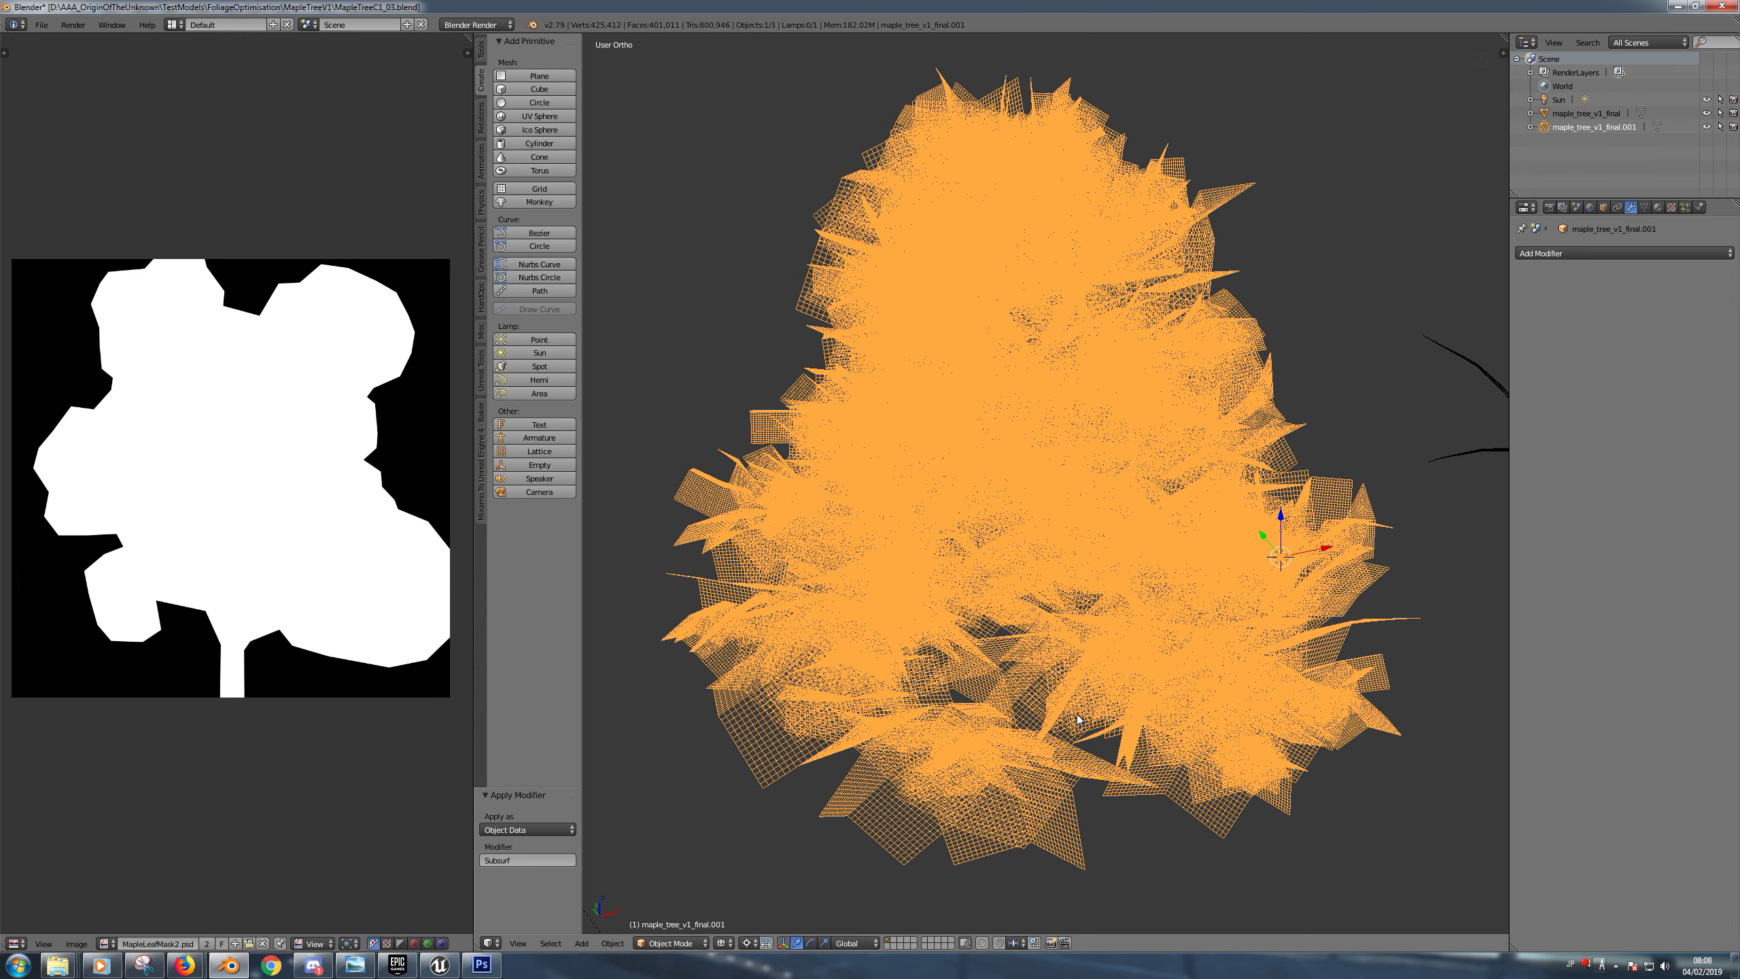
middle_drag(904, 708, 910, 703)
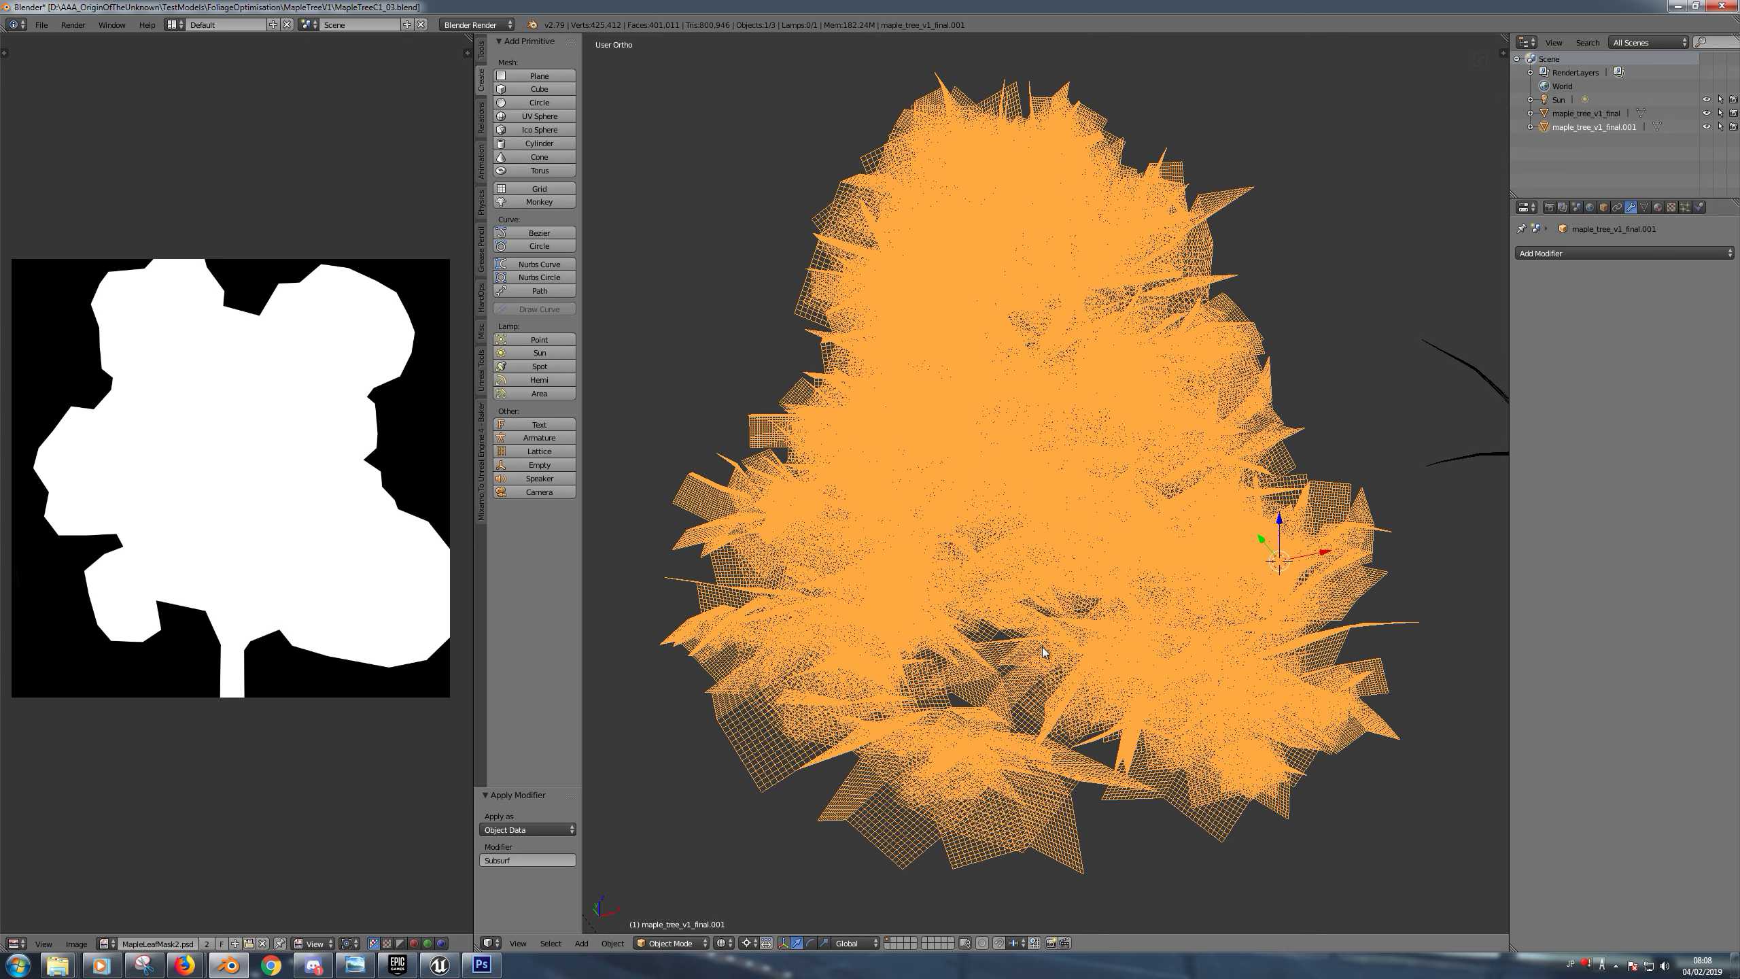
key(Tab)
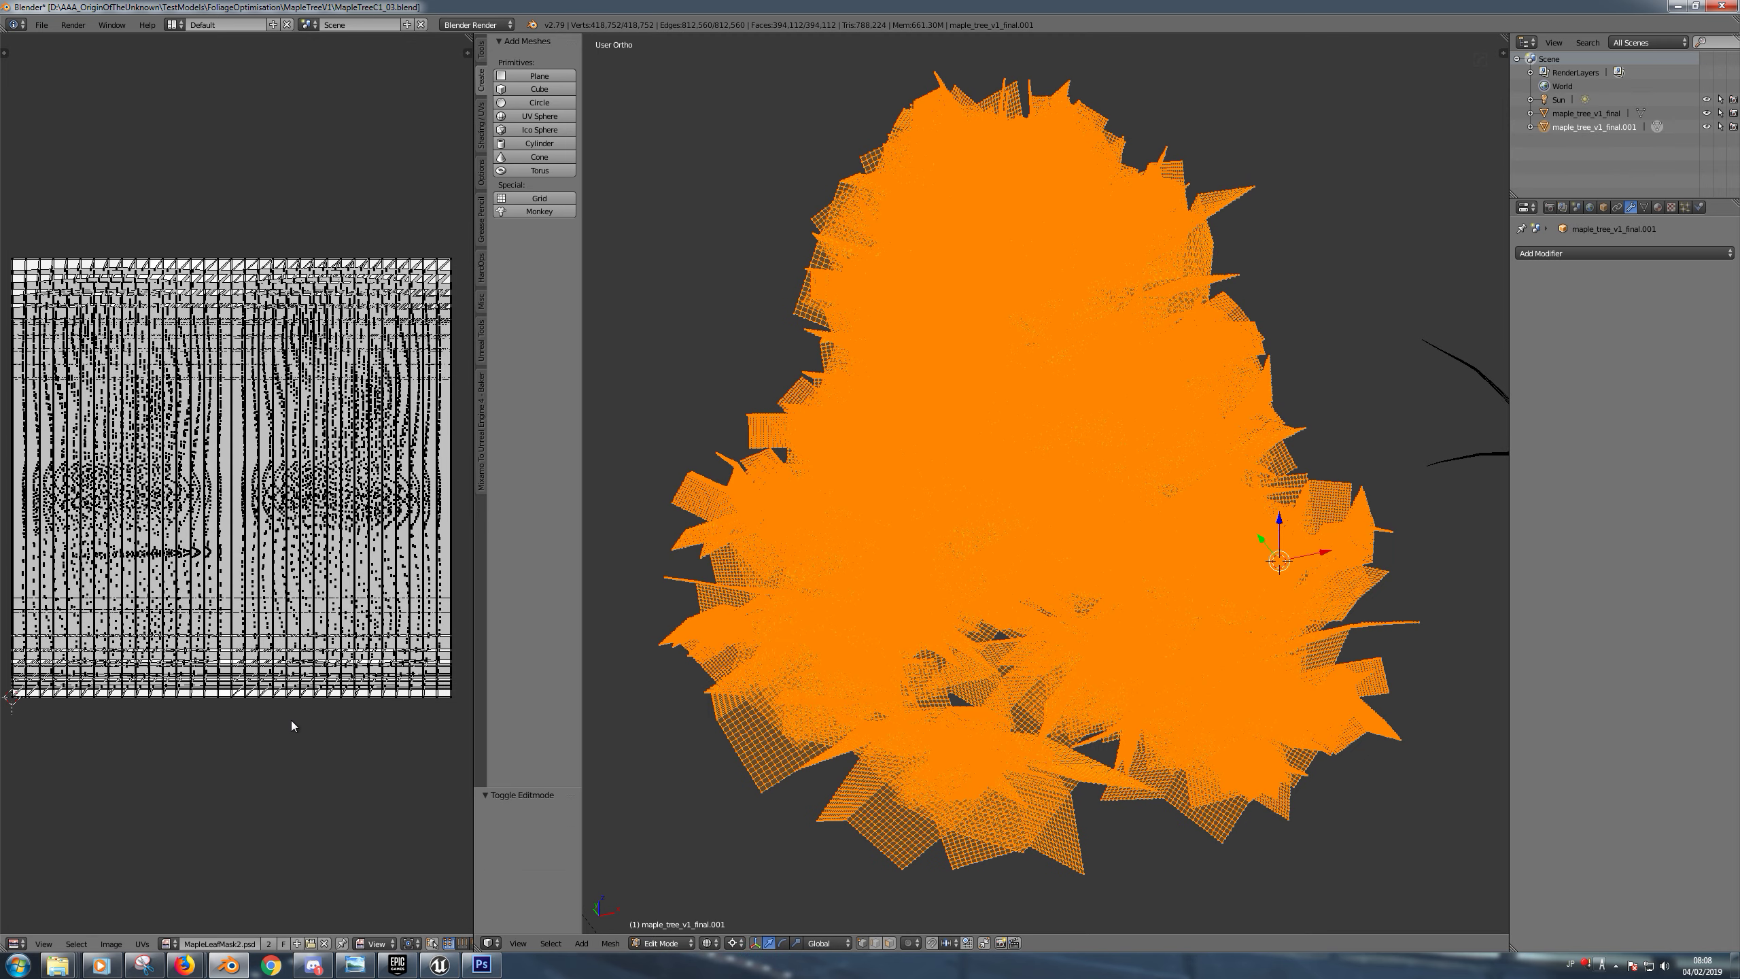
key(a)
key(a)
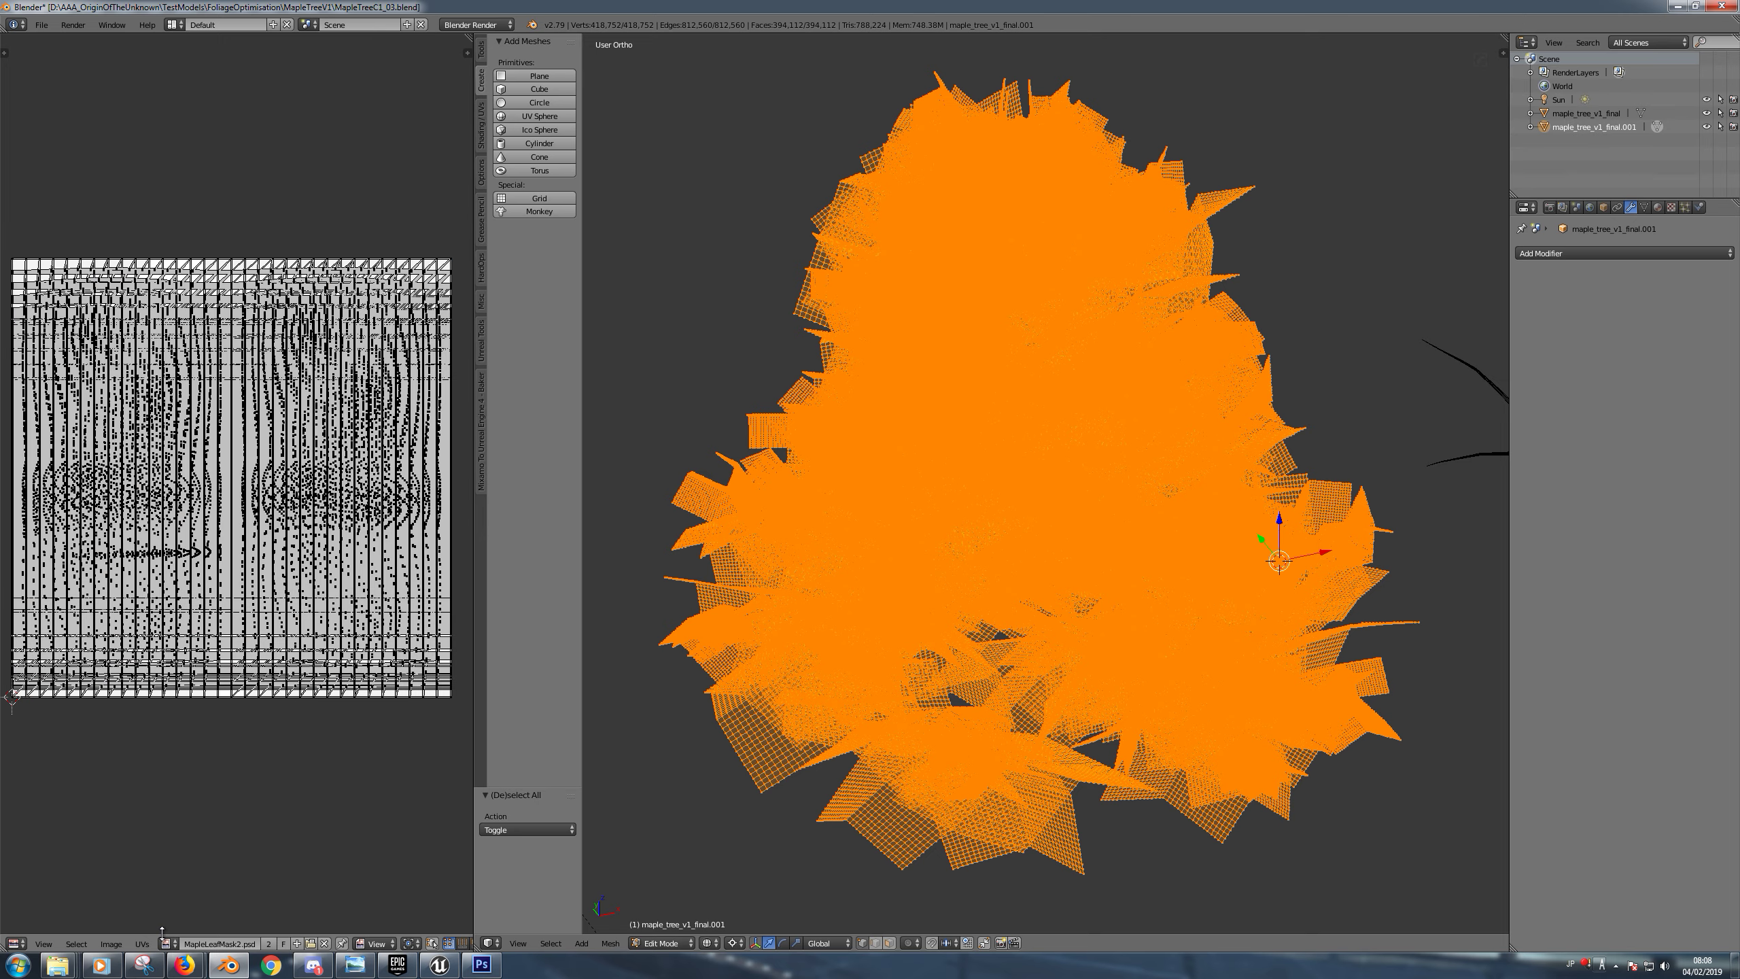
key(a)
click(168, 943)
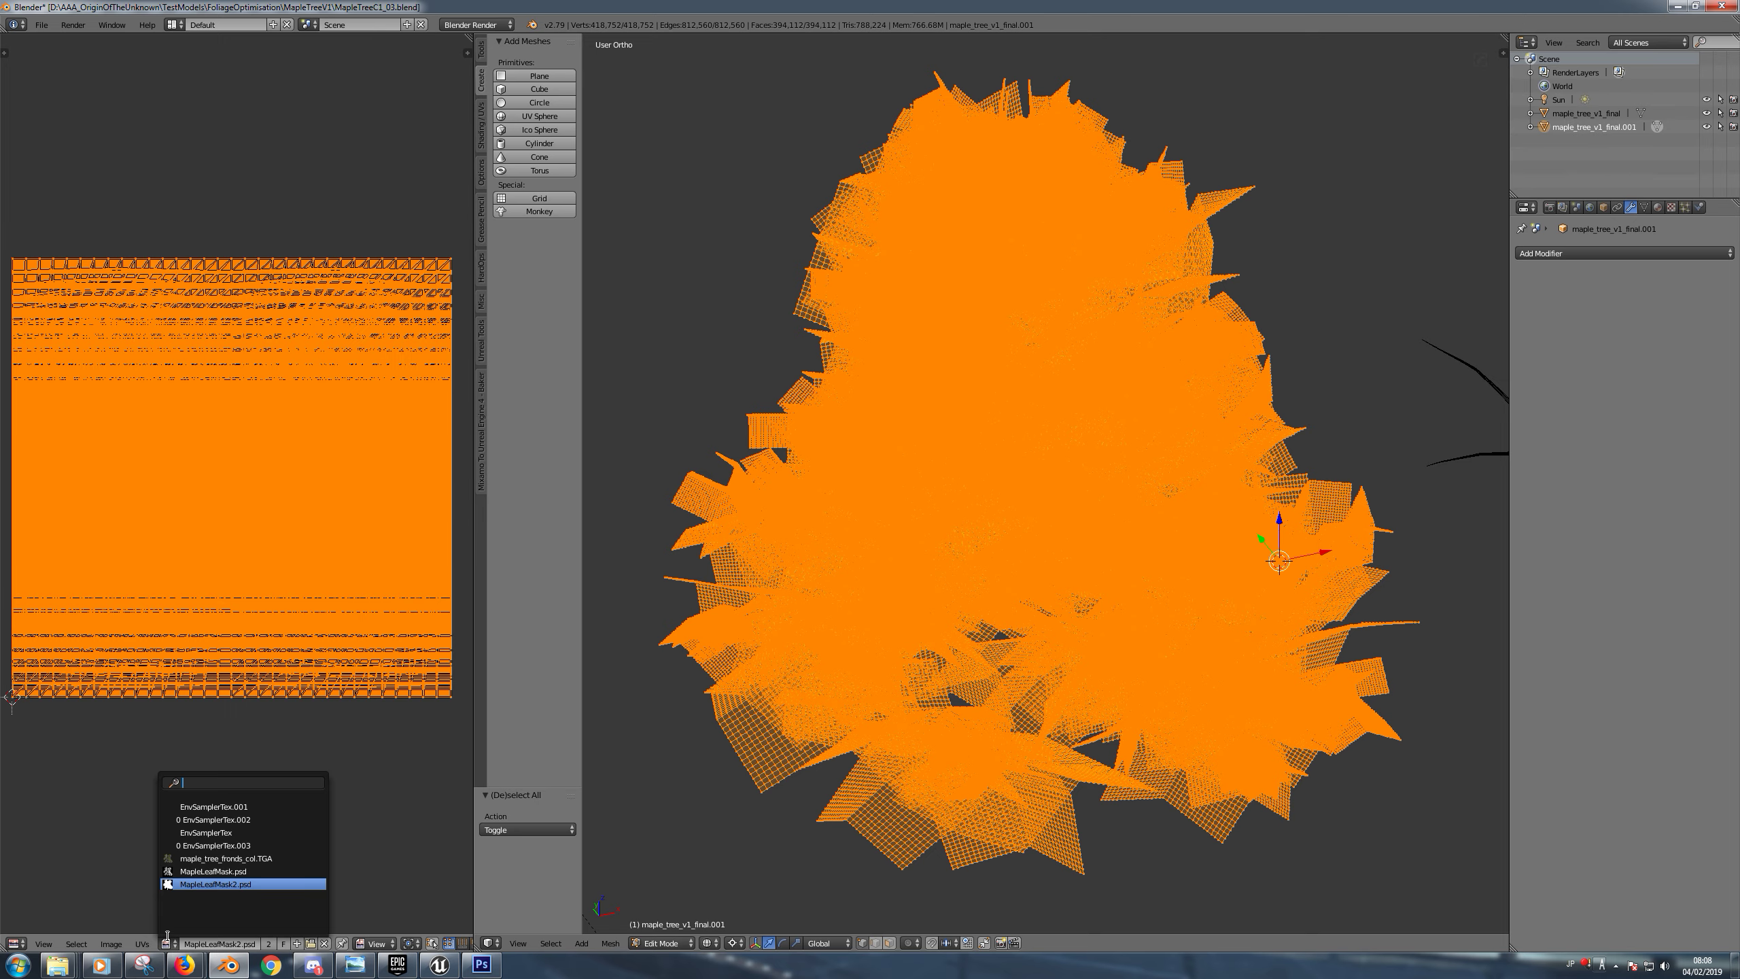
click(231, 885)
key(Tab)
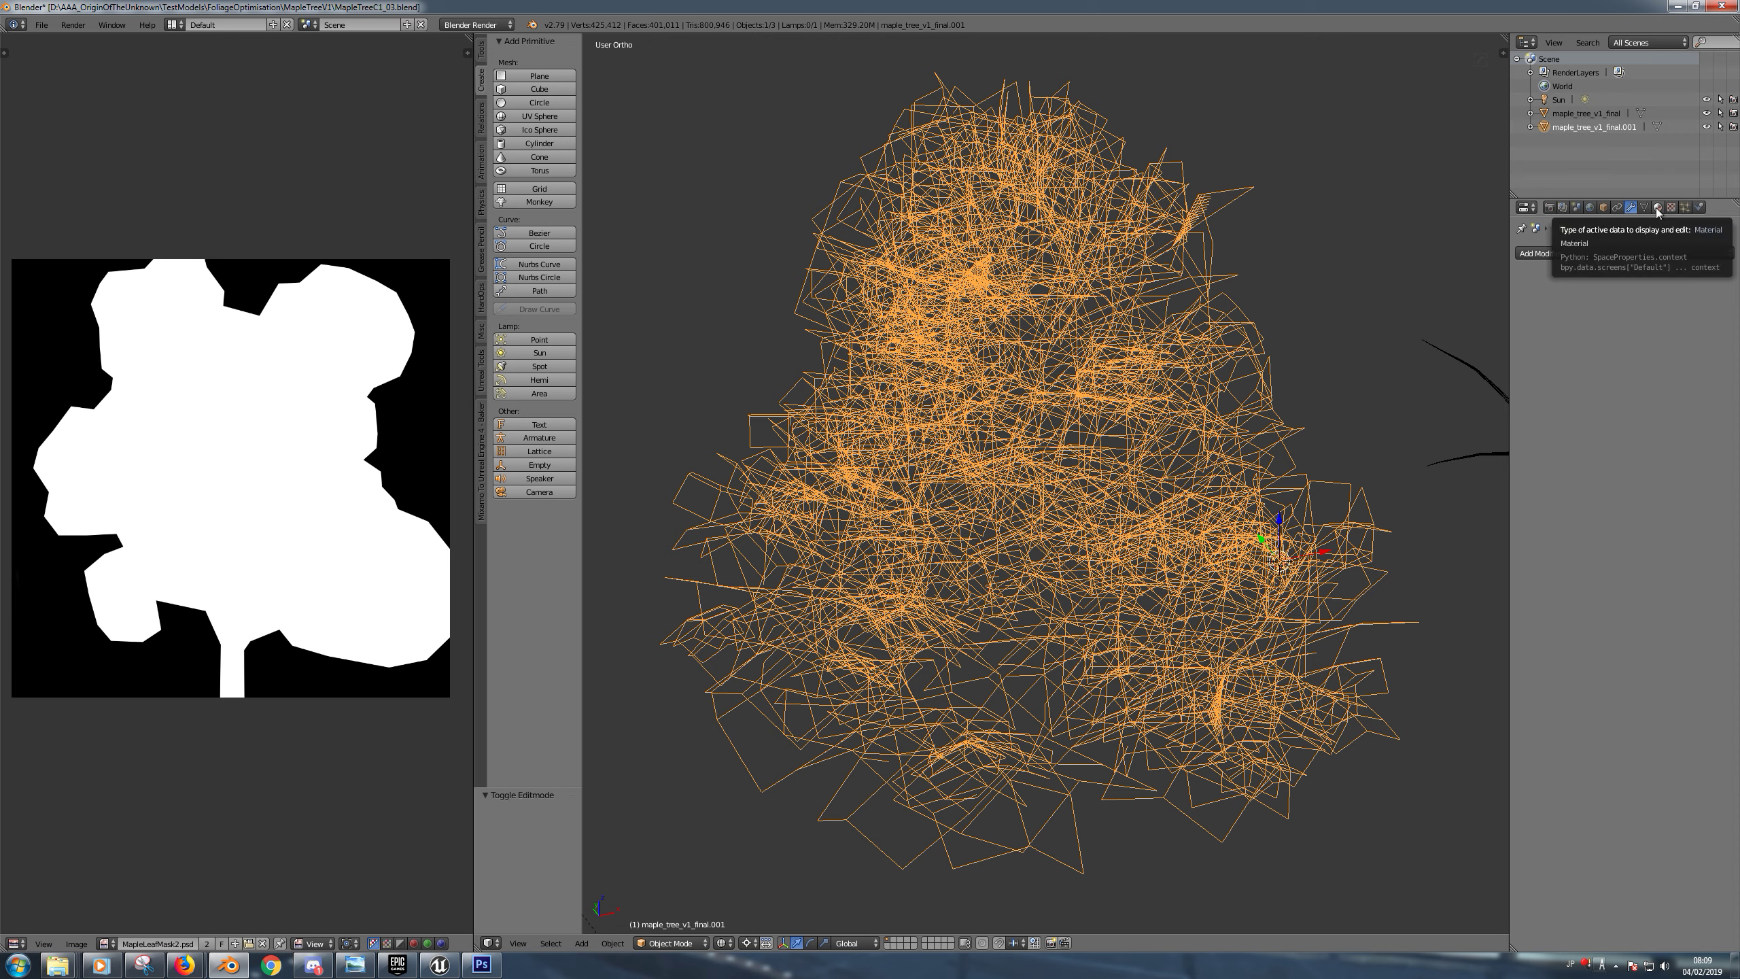
Enable Bake to Vertex Color in the Bake panel and run a Full Render bake
click(1549, 207)
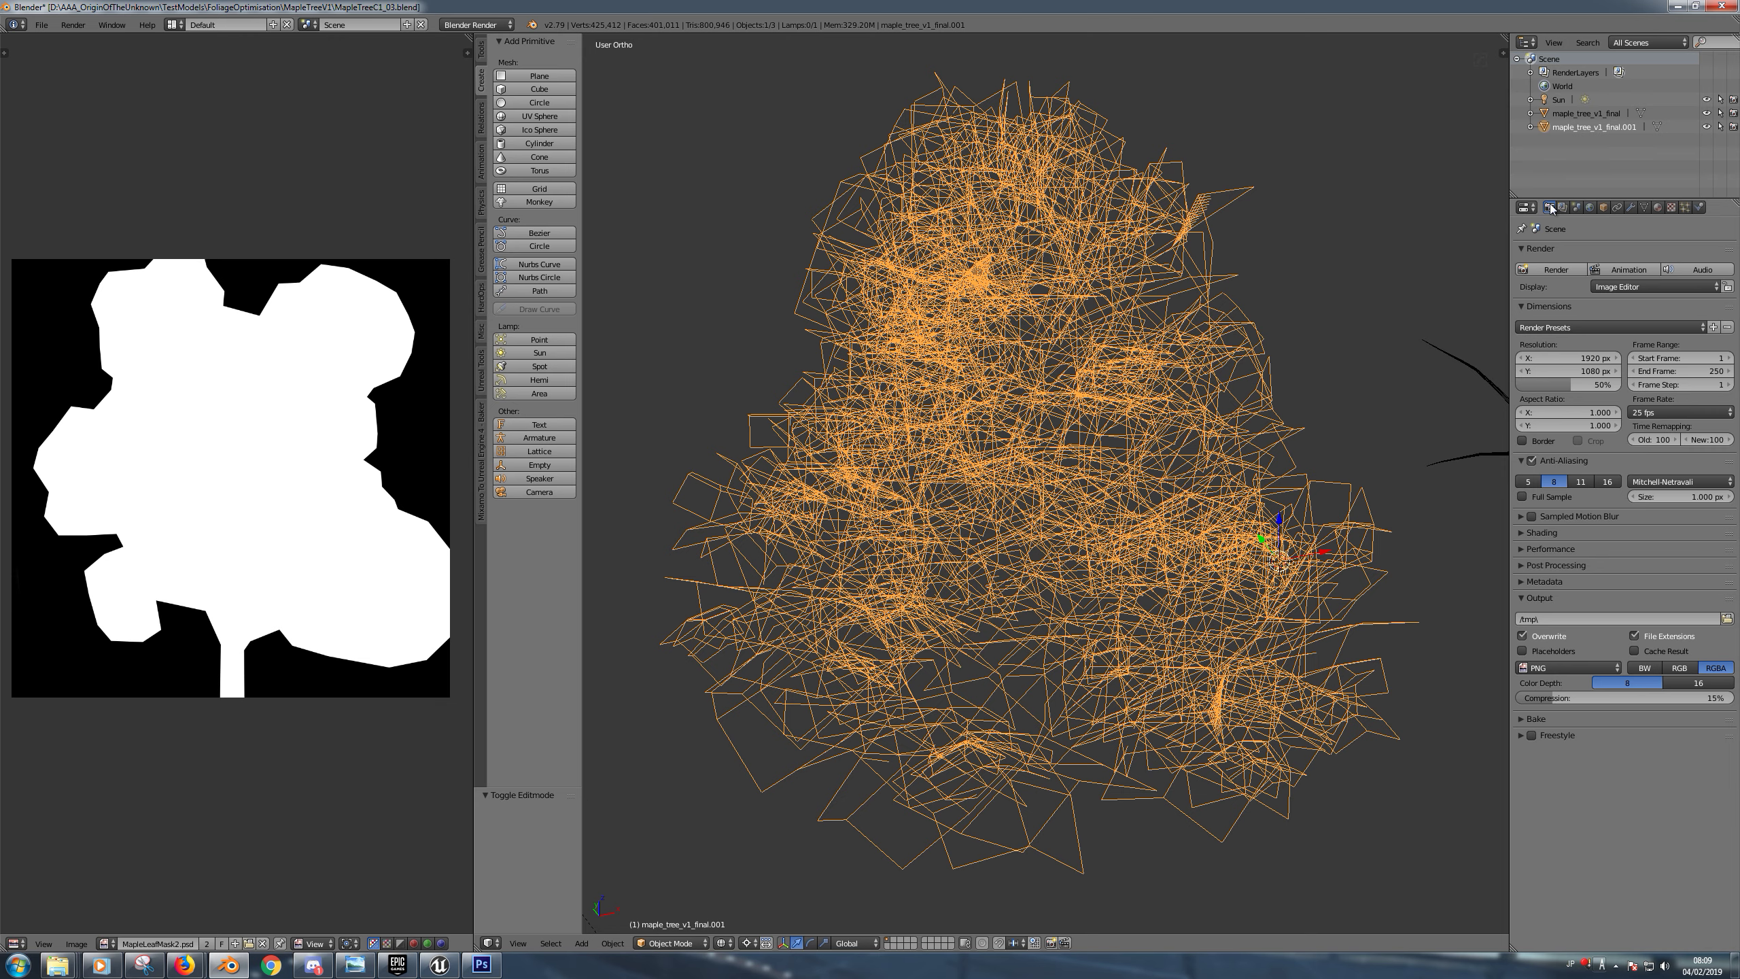
click(1522, 719)
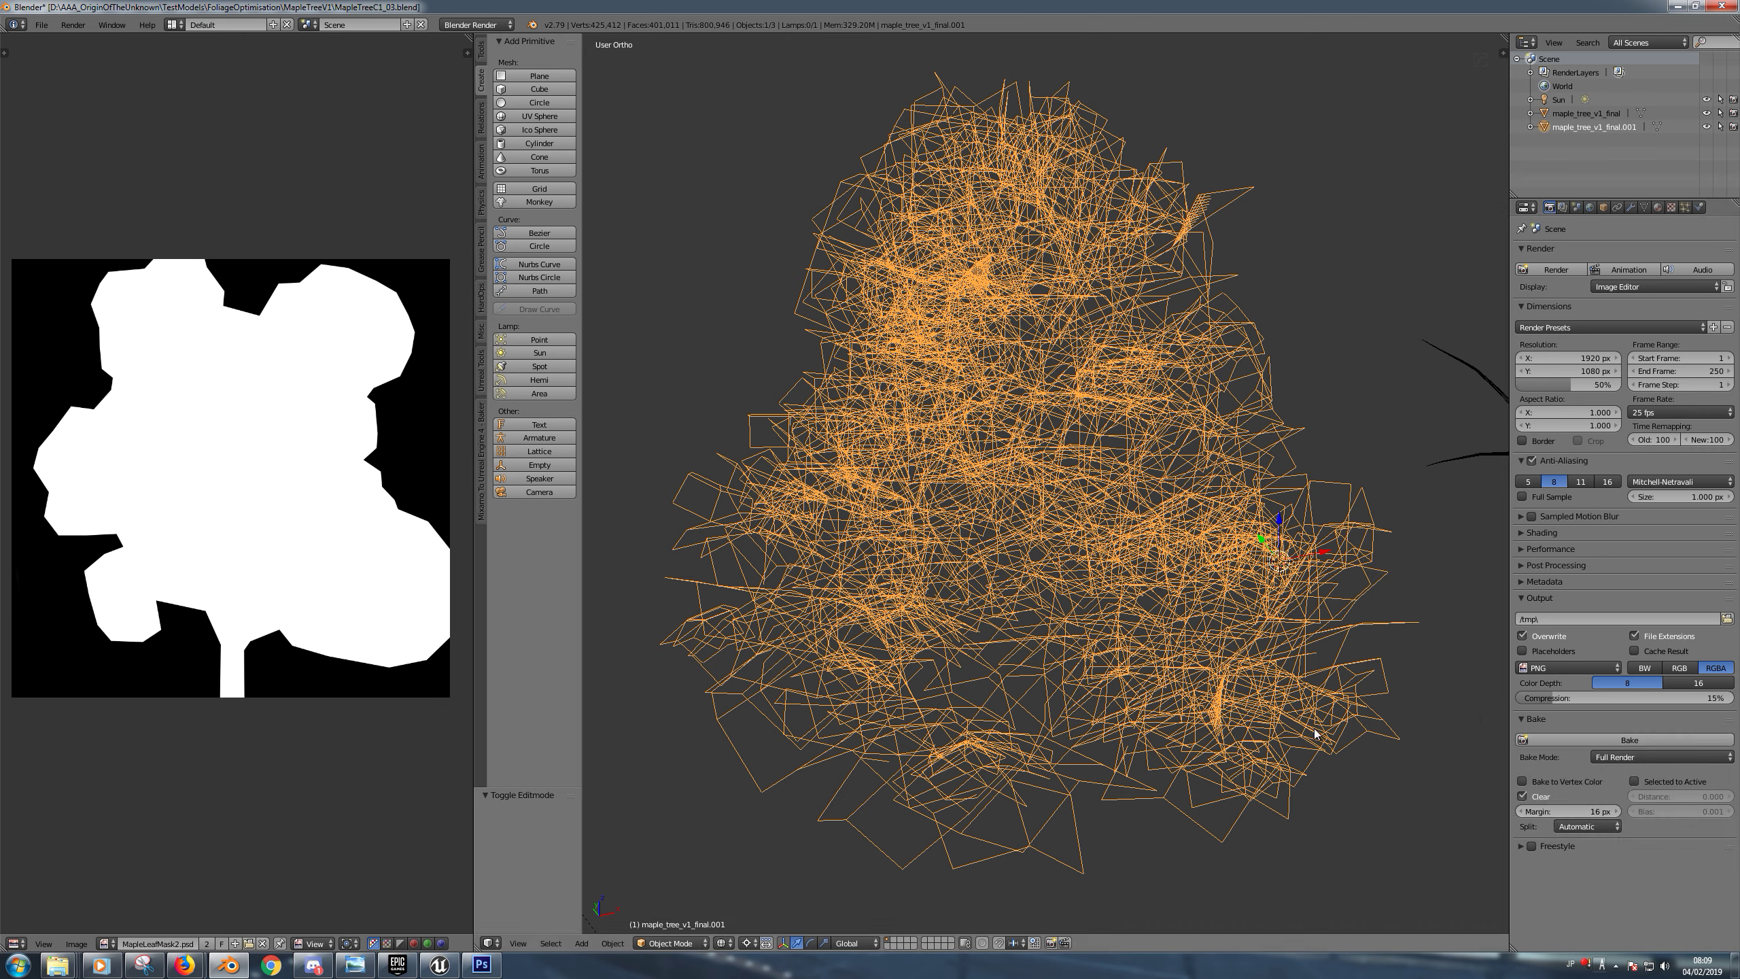
click(1522, 781)
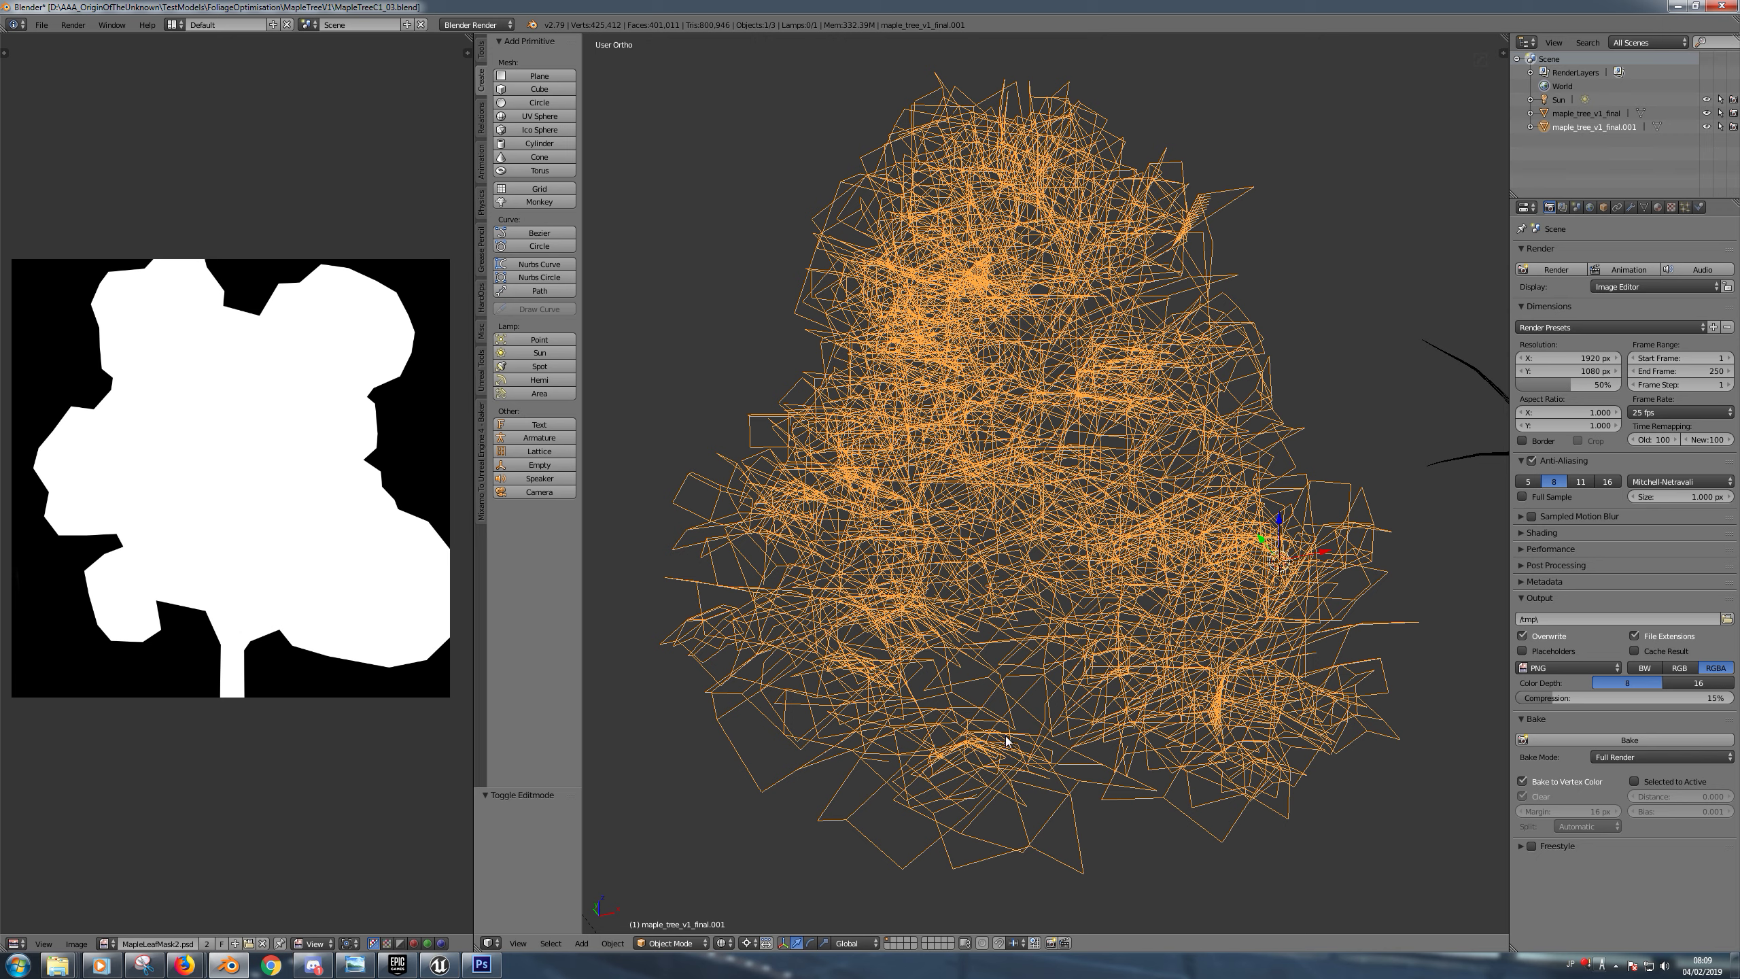
click(1589, 741)
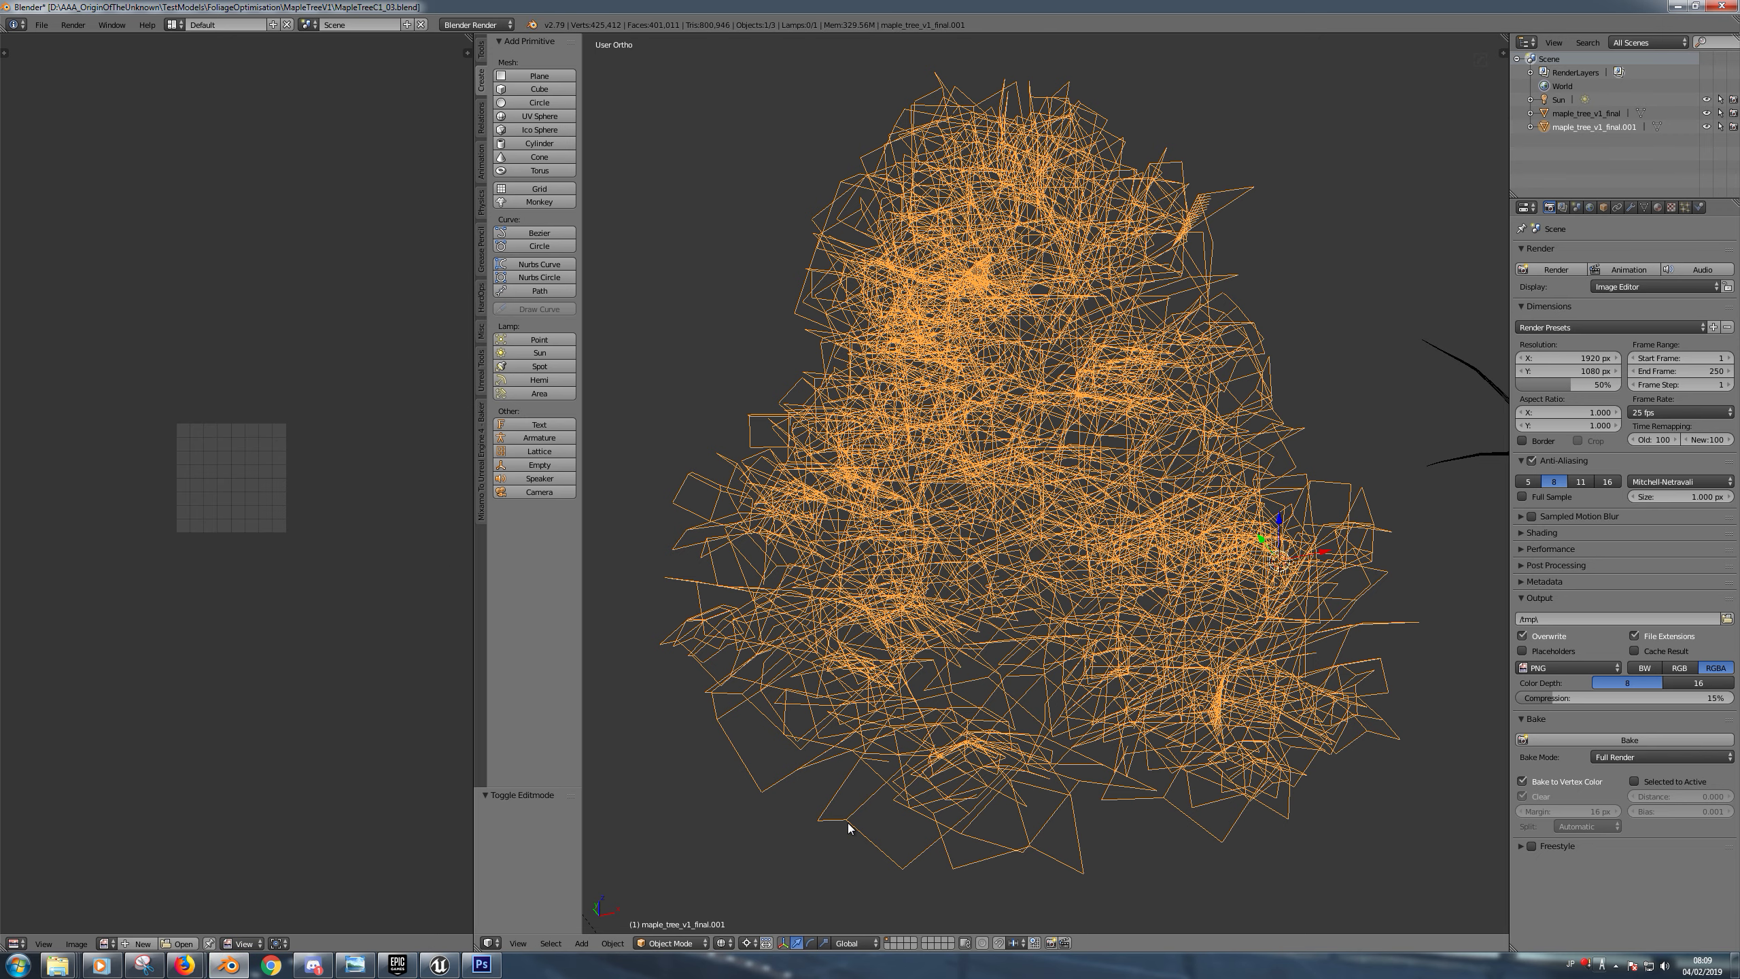
click(679, 942)
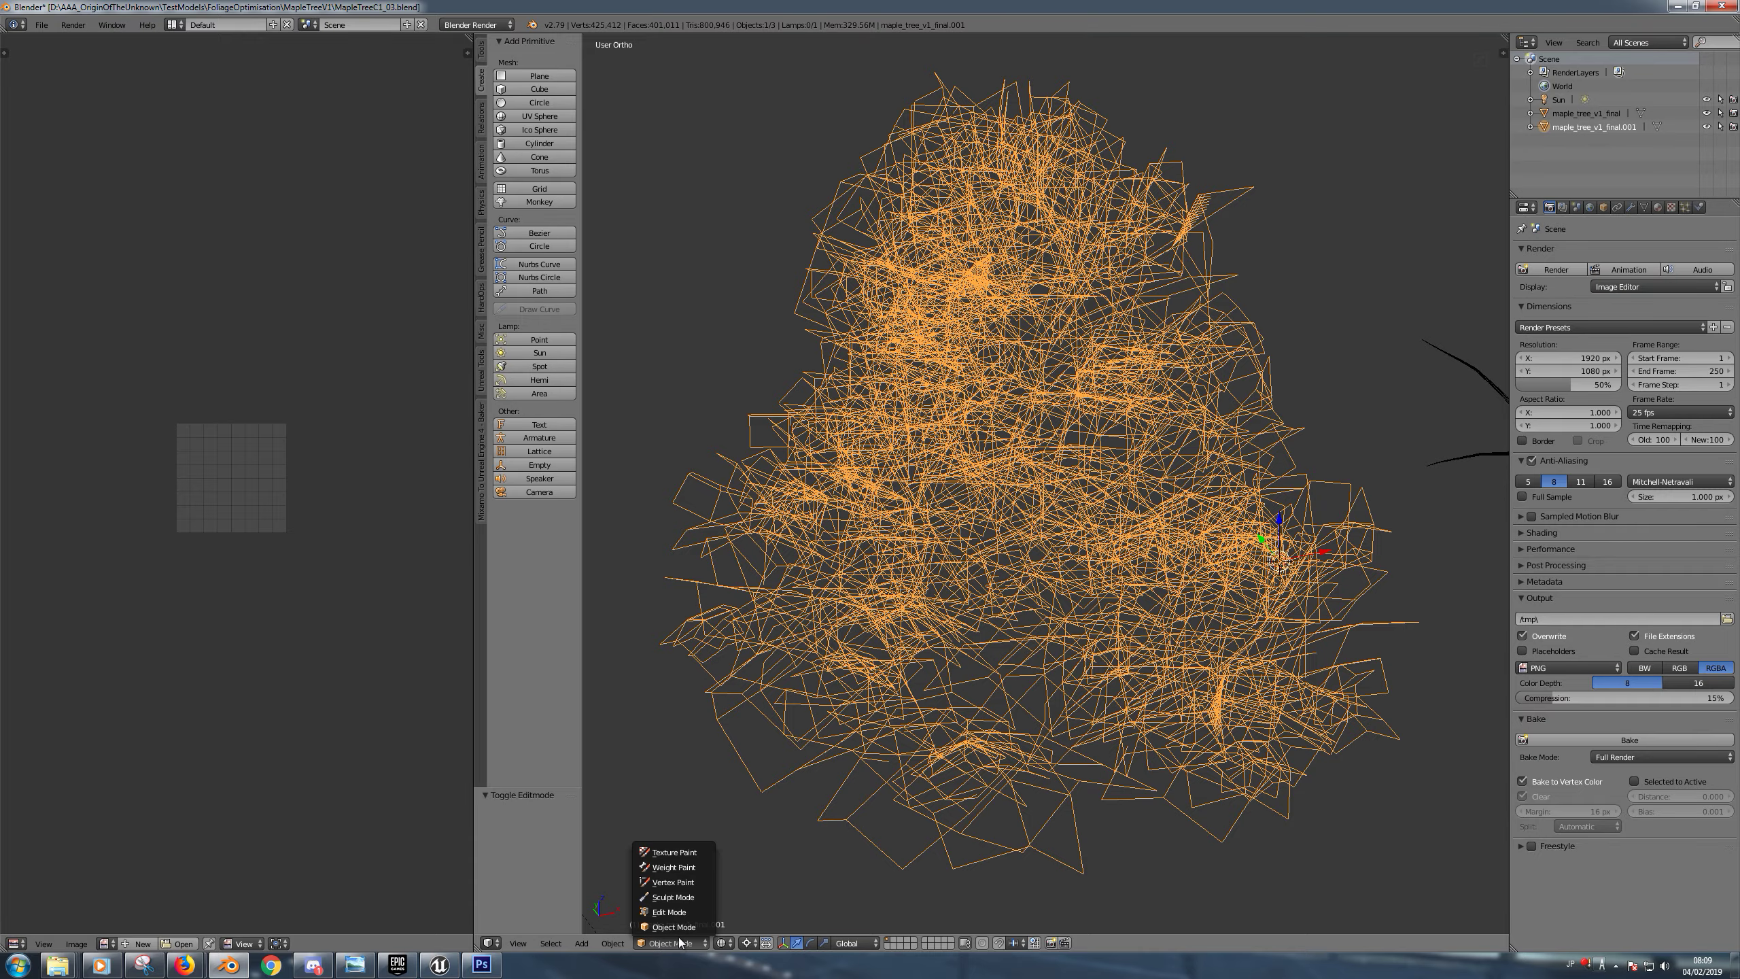
Switch the tree to Vertex Paint and orbit around the canopy to inspect the baked leaf mask
click(679, 887)
middle_drag(678, 884, 712, 843)
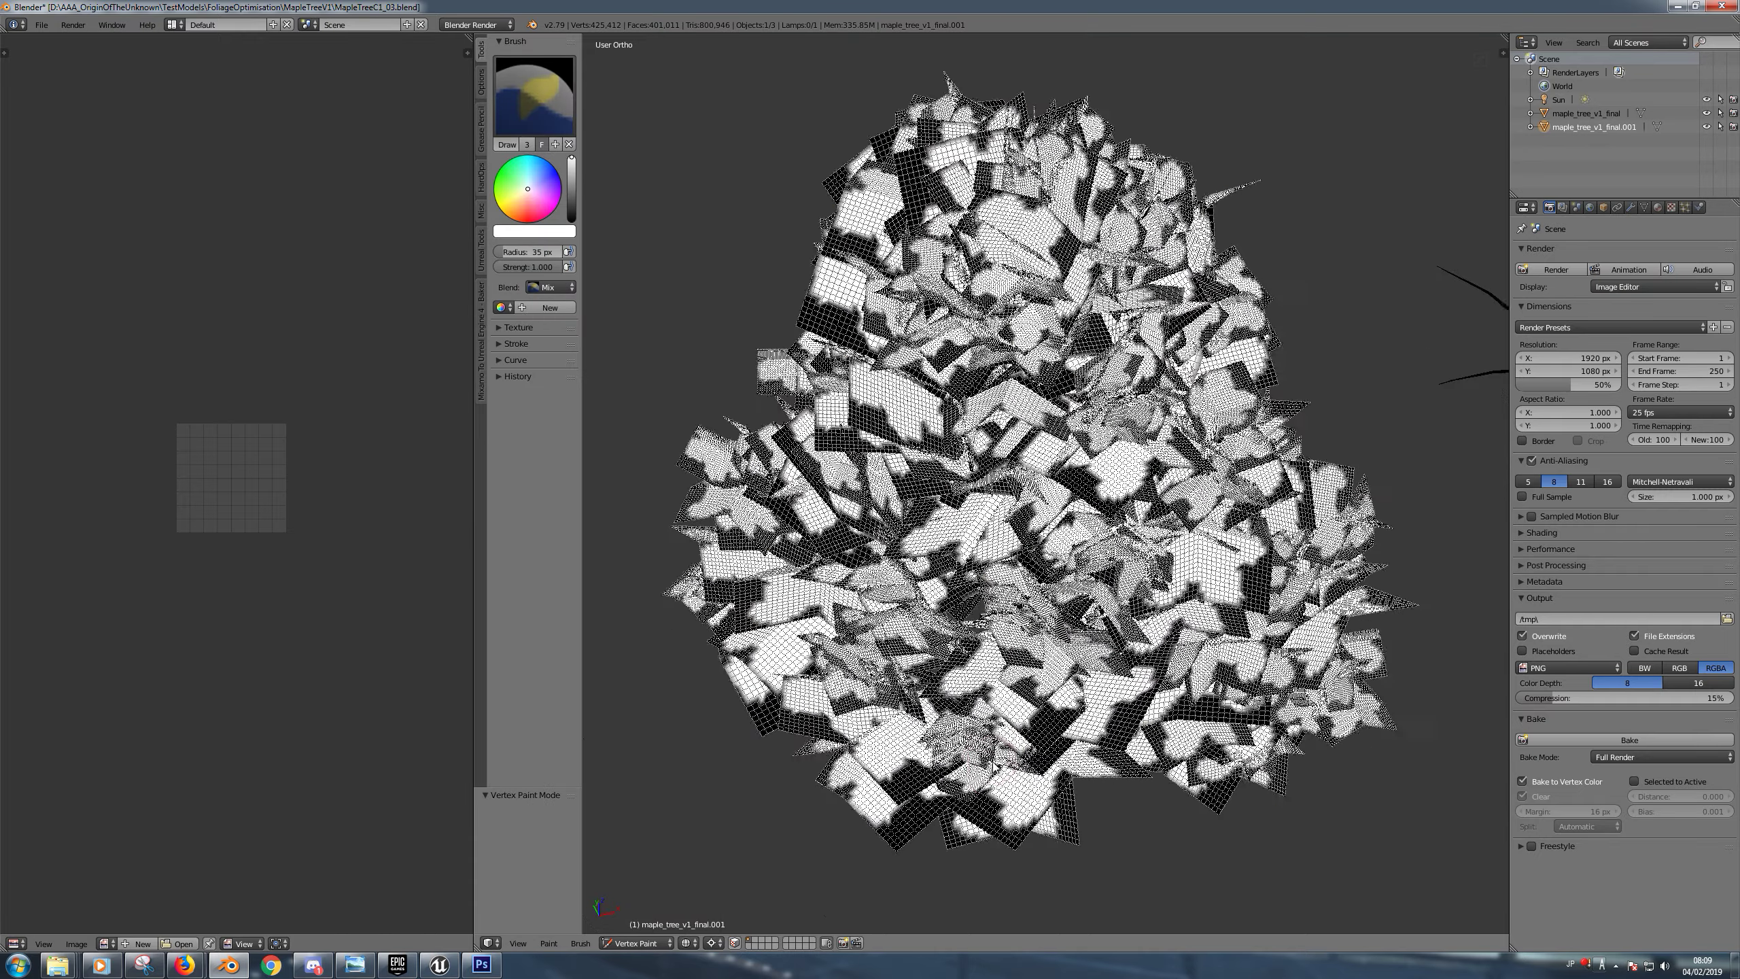
scroll(1028, 479, up, 6)
scroll(1199, 624, up, 5)
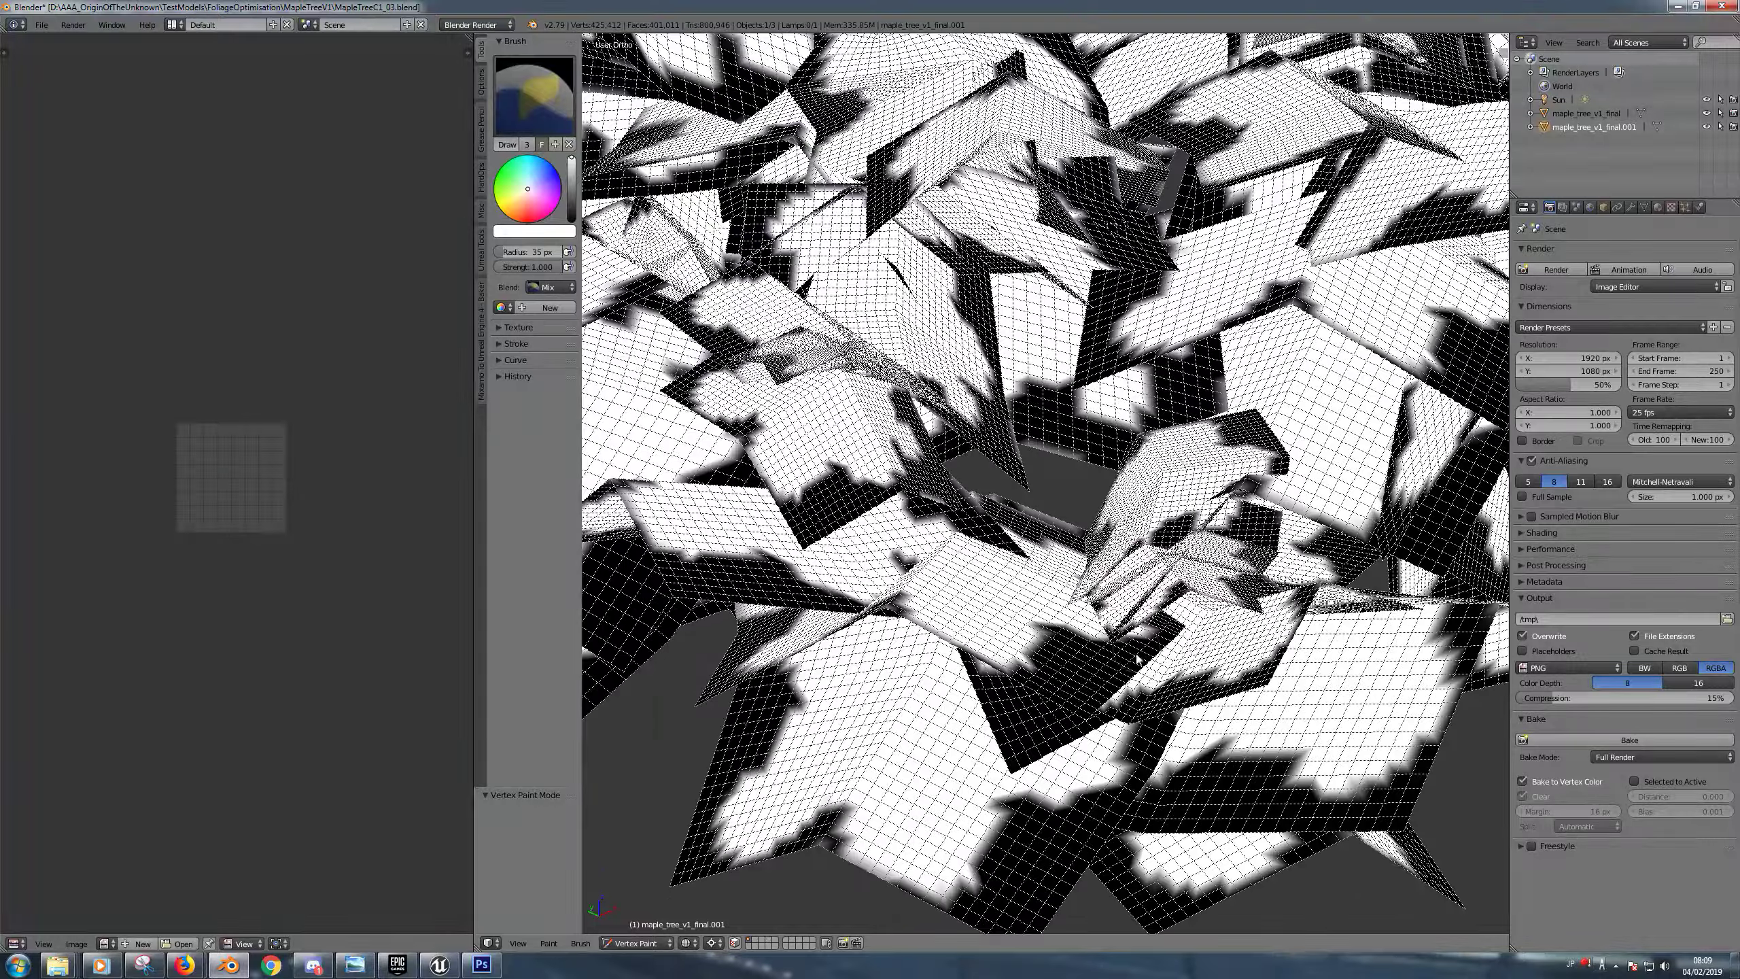
scroll(1198, 624, up, 1)
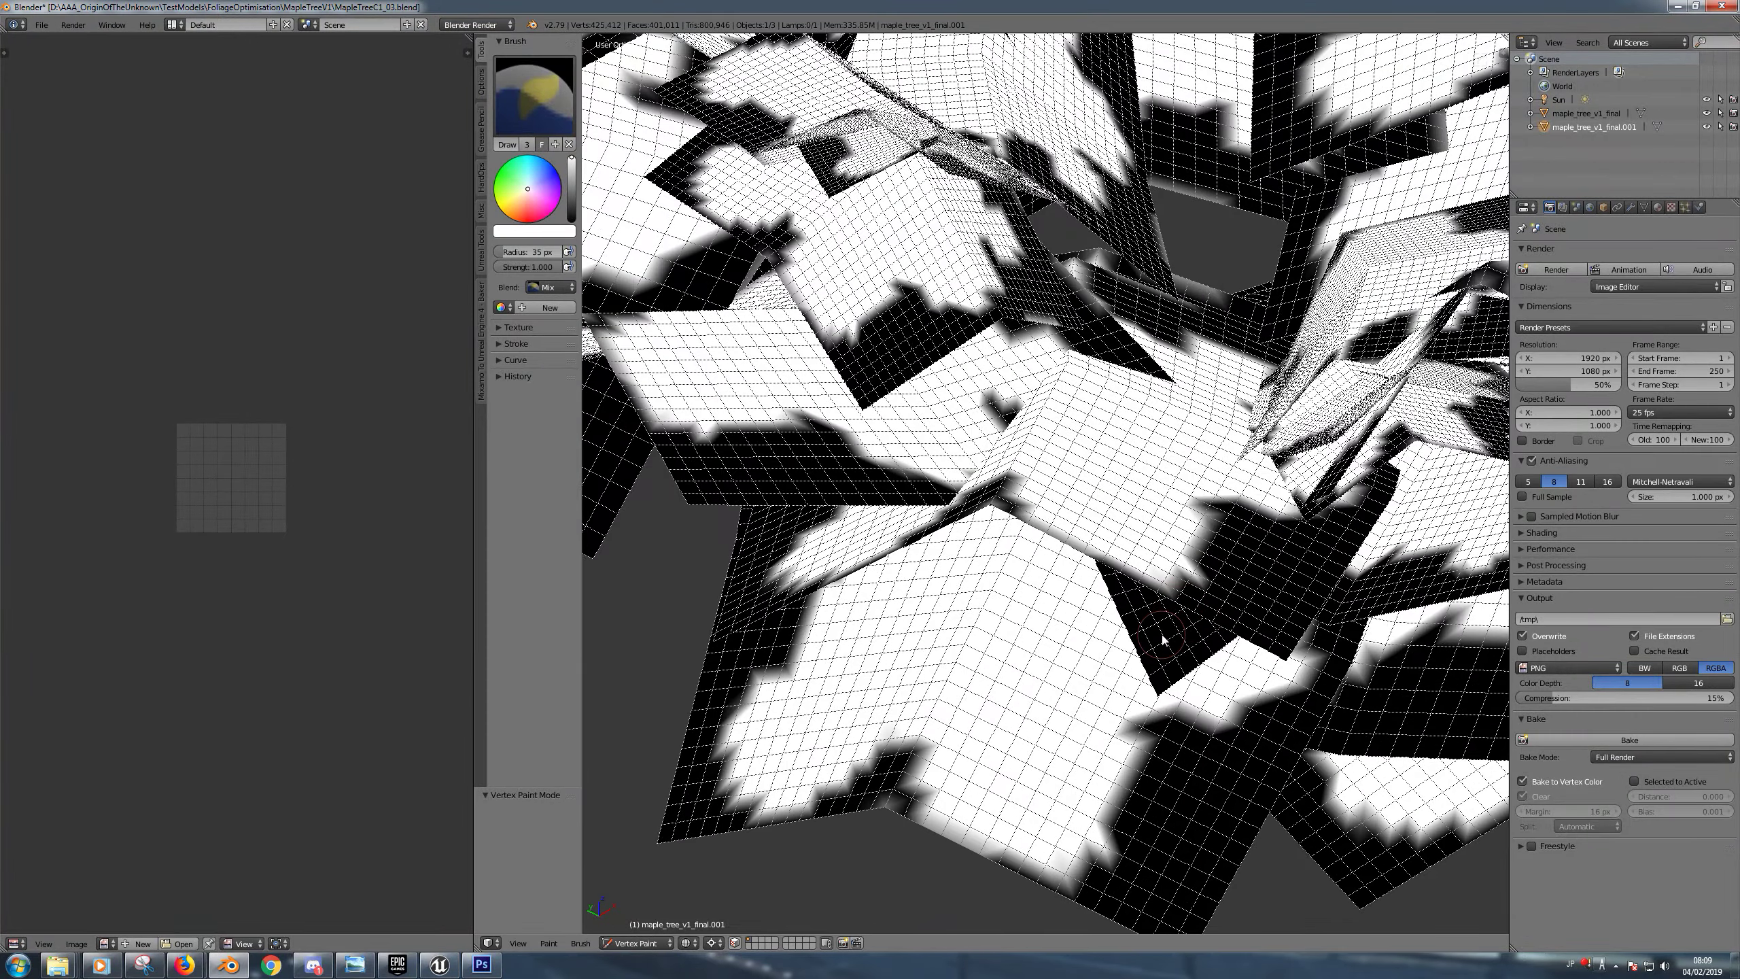
scroll(1192, 621, down, 2)
scroll(1176, 502, up, 4)
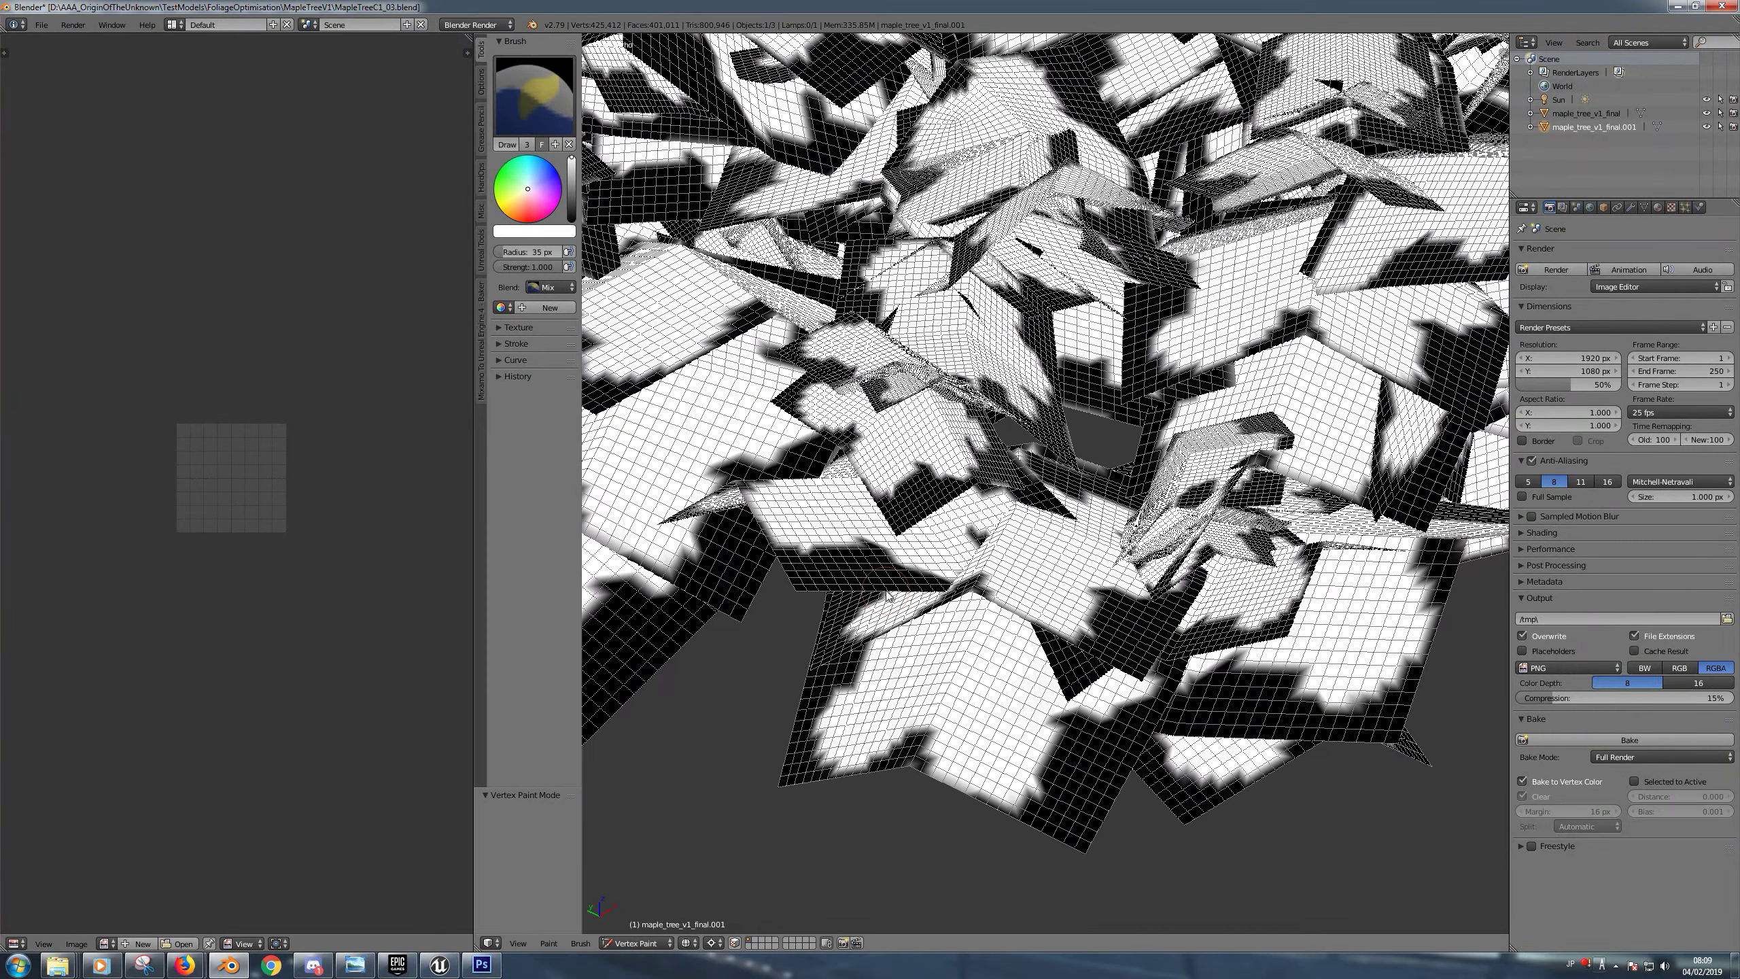
Switch the tree from Vertex Paint into Edit Mode
scroll(1176, 502, down, 6)
scroll(673, 890, up, 4)
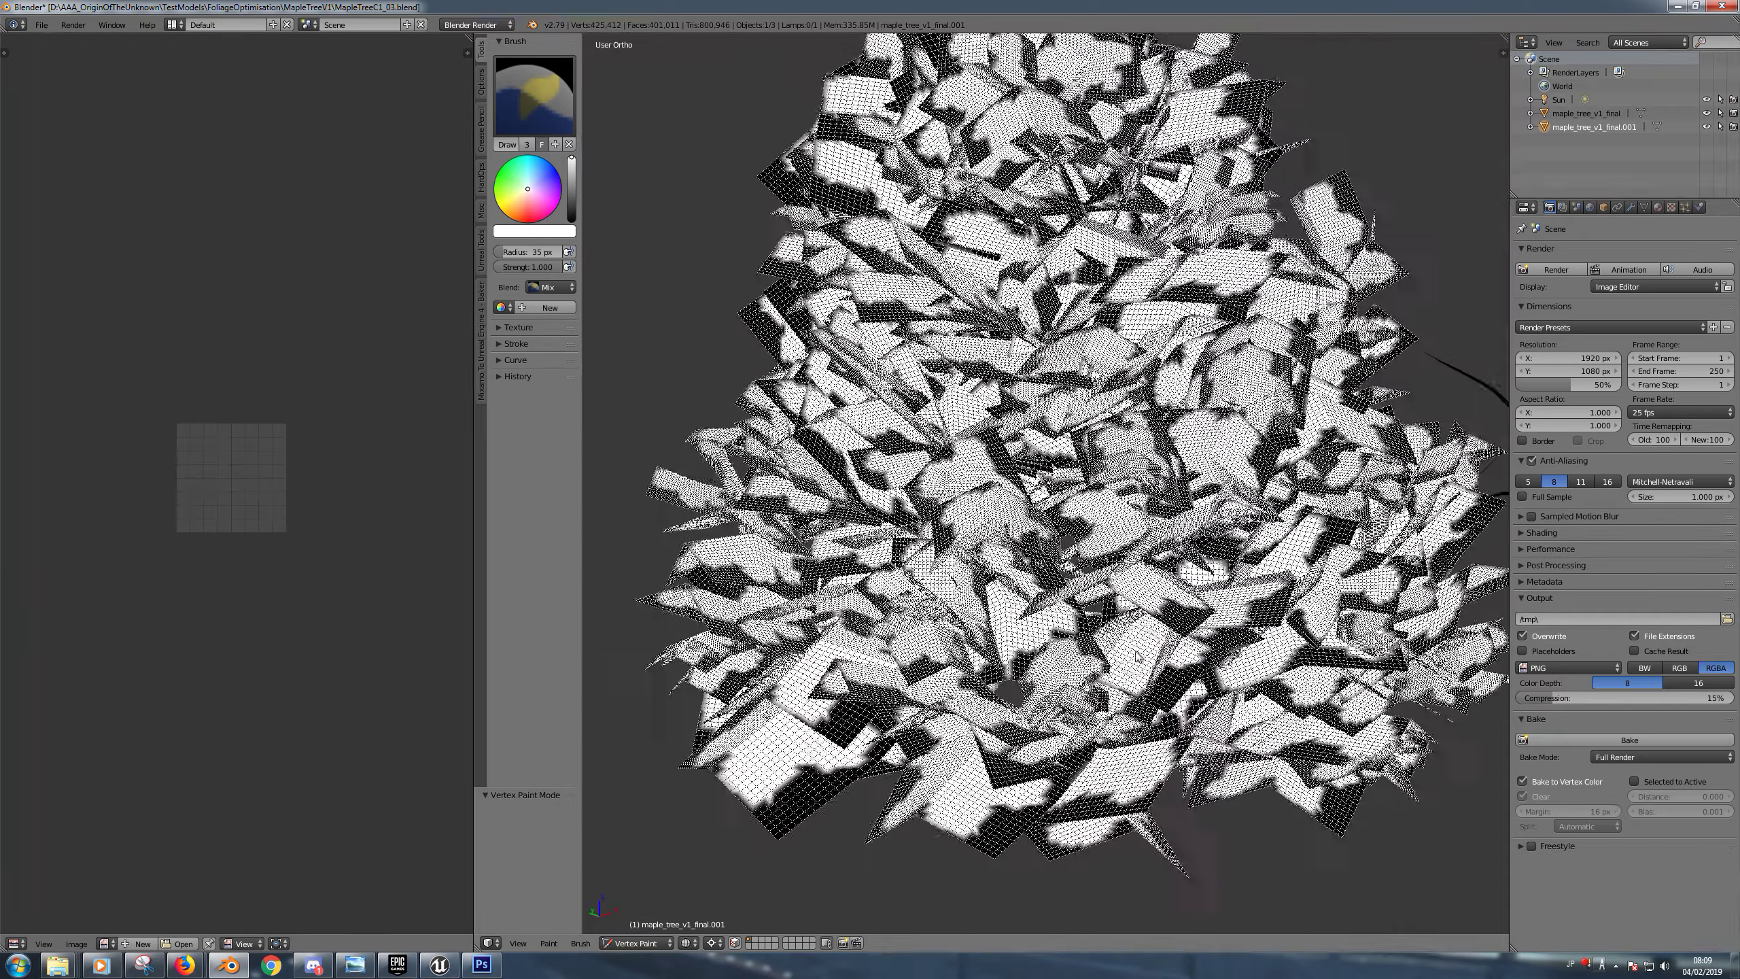
click(635, 943)
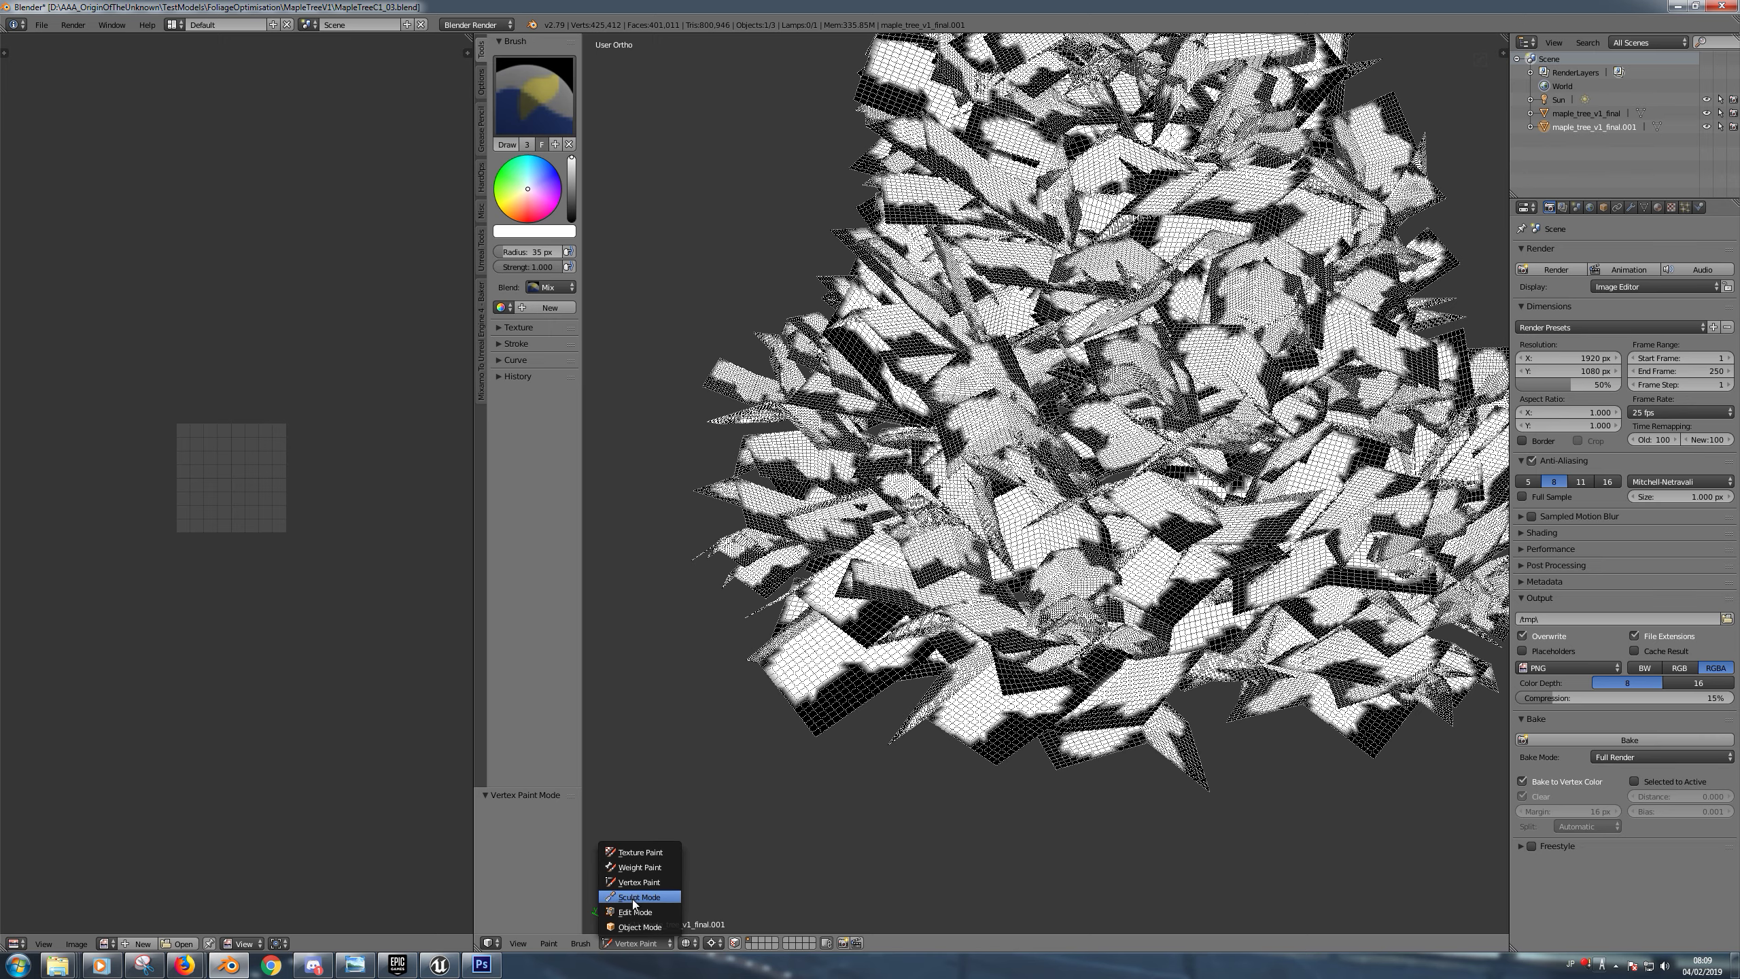
key(Return)
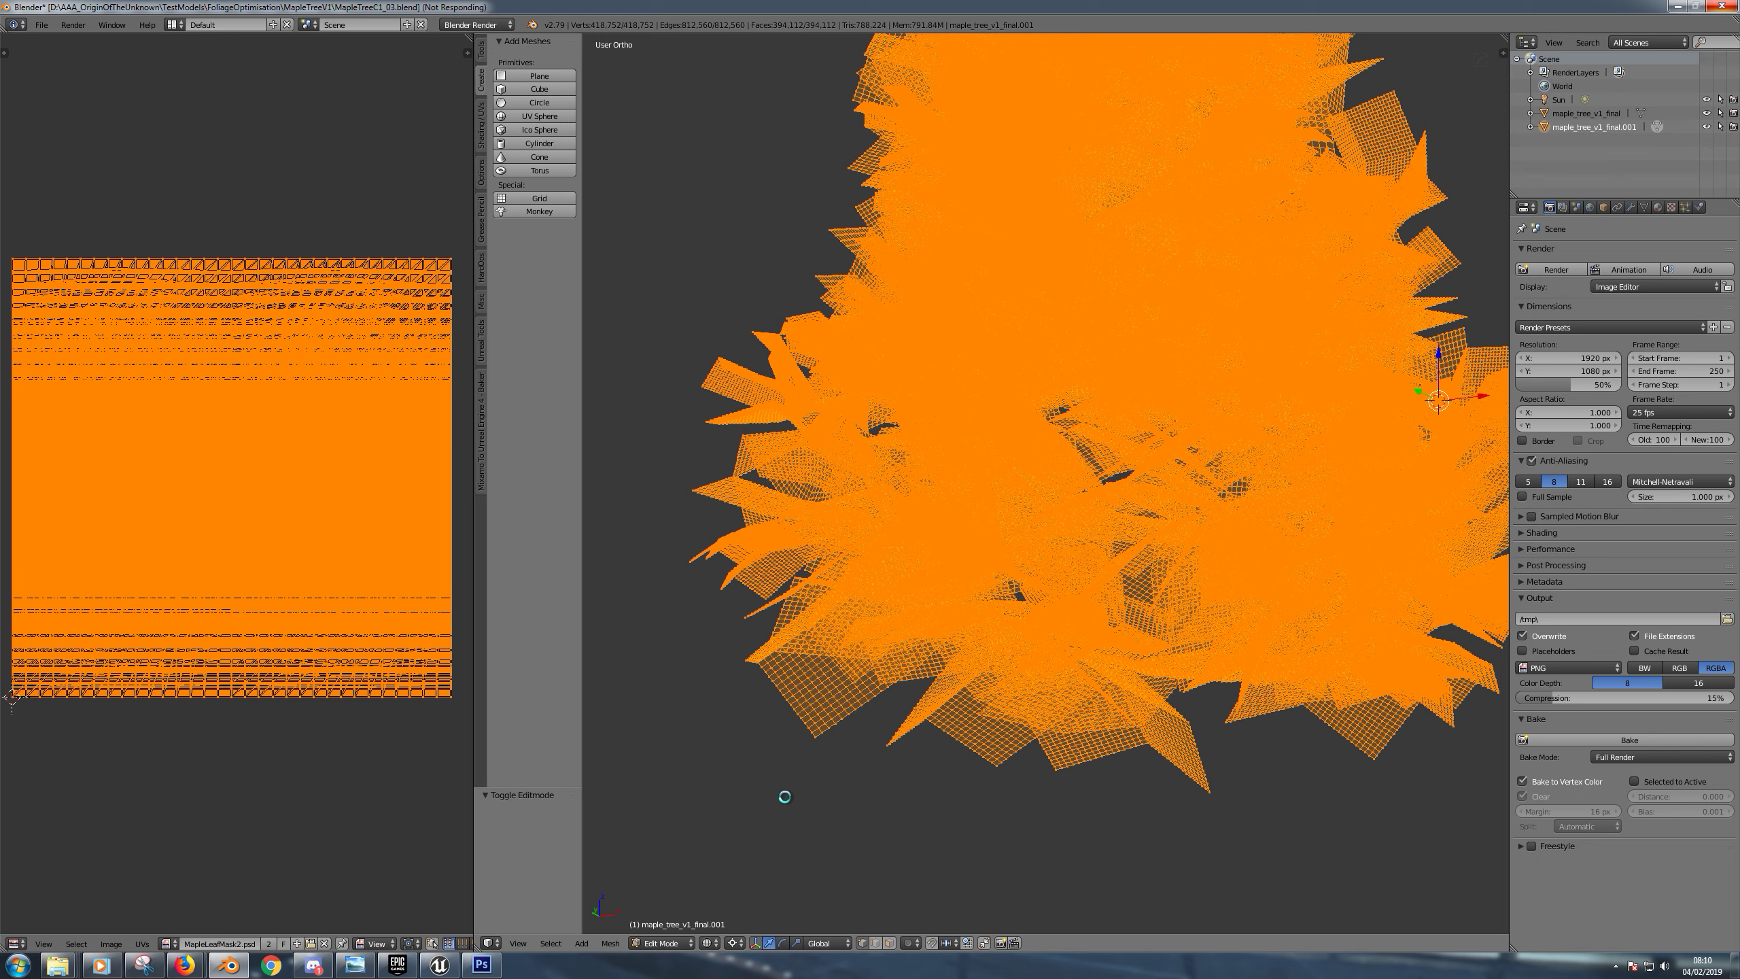
Keep the tree copy in Edit Mode, fully selected, with its UVs over MapleLeafMask2.psd
mouse_move(325, 970)
click(312, 966)
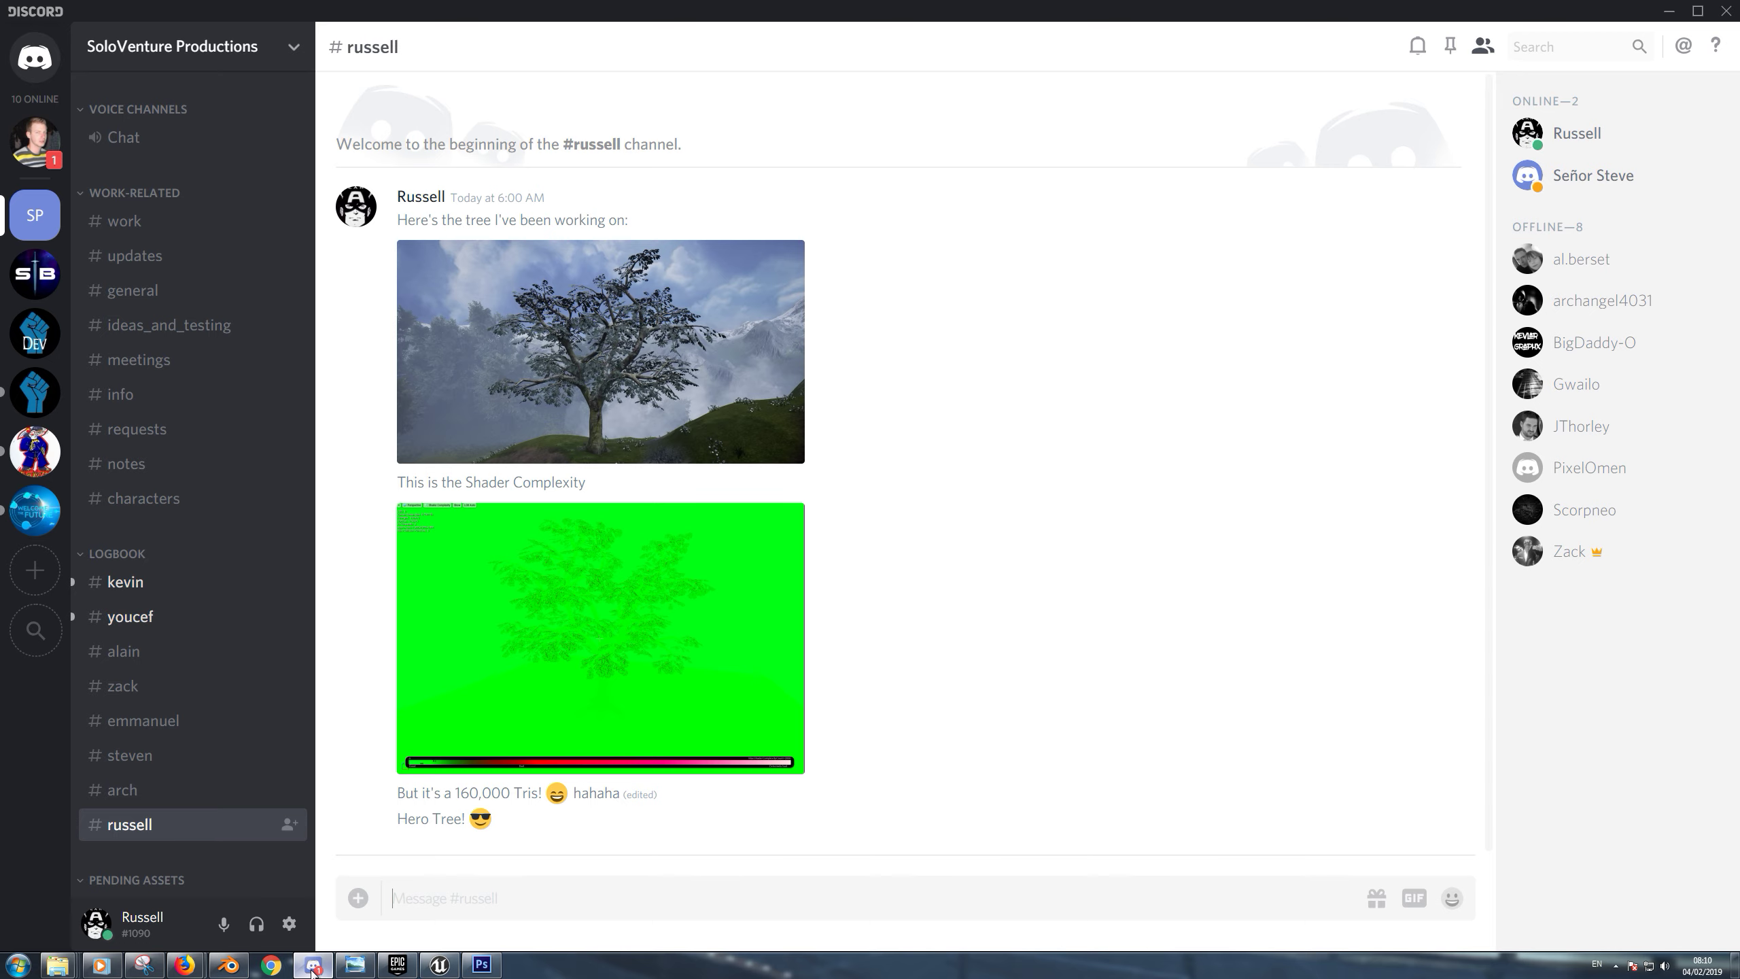
click(312, 967)
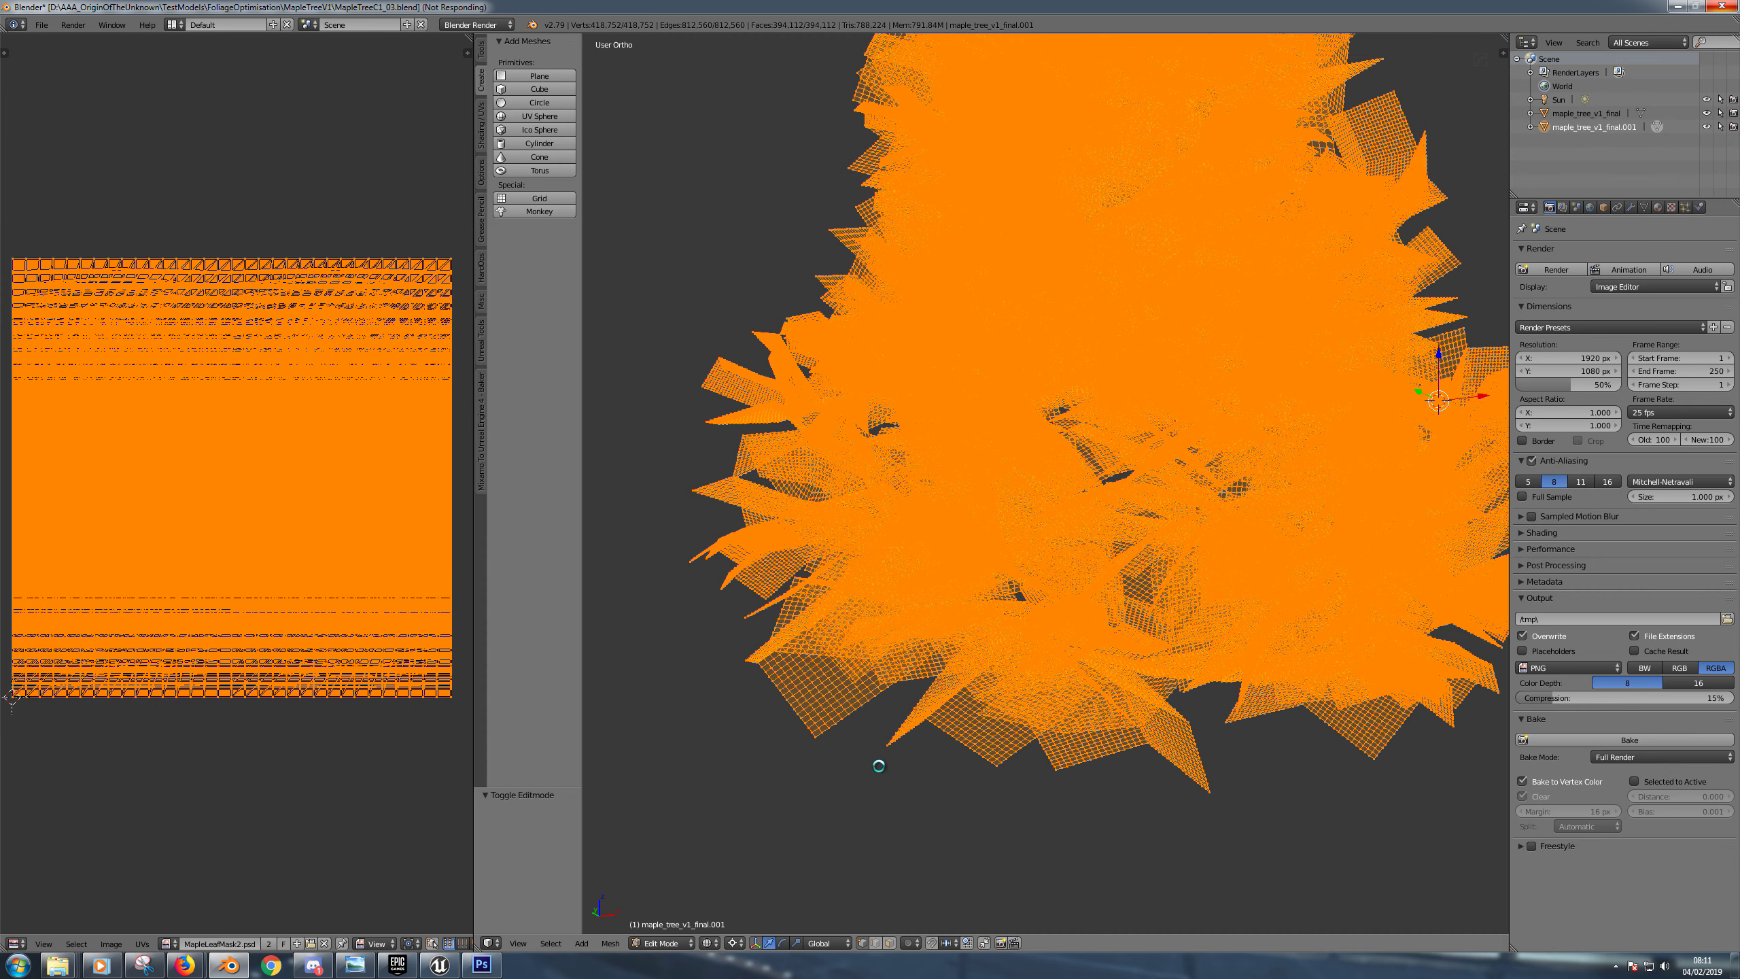
Deselect all, switch to face select, and circle-select one black leaf face at the canopy's lower edge
key(a)
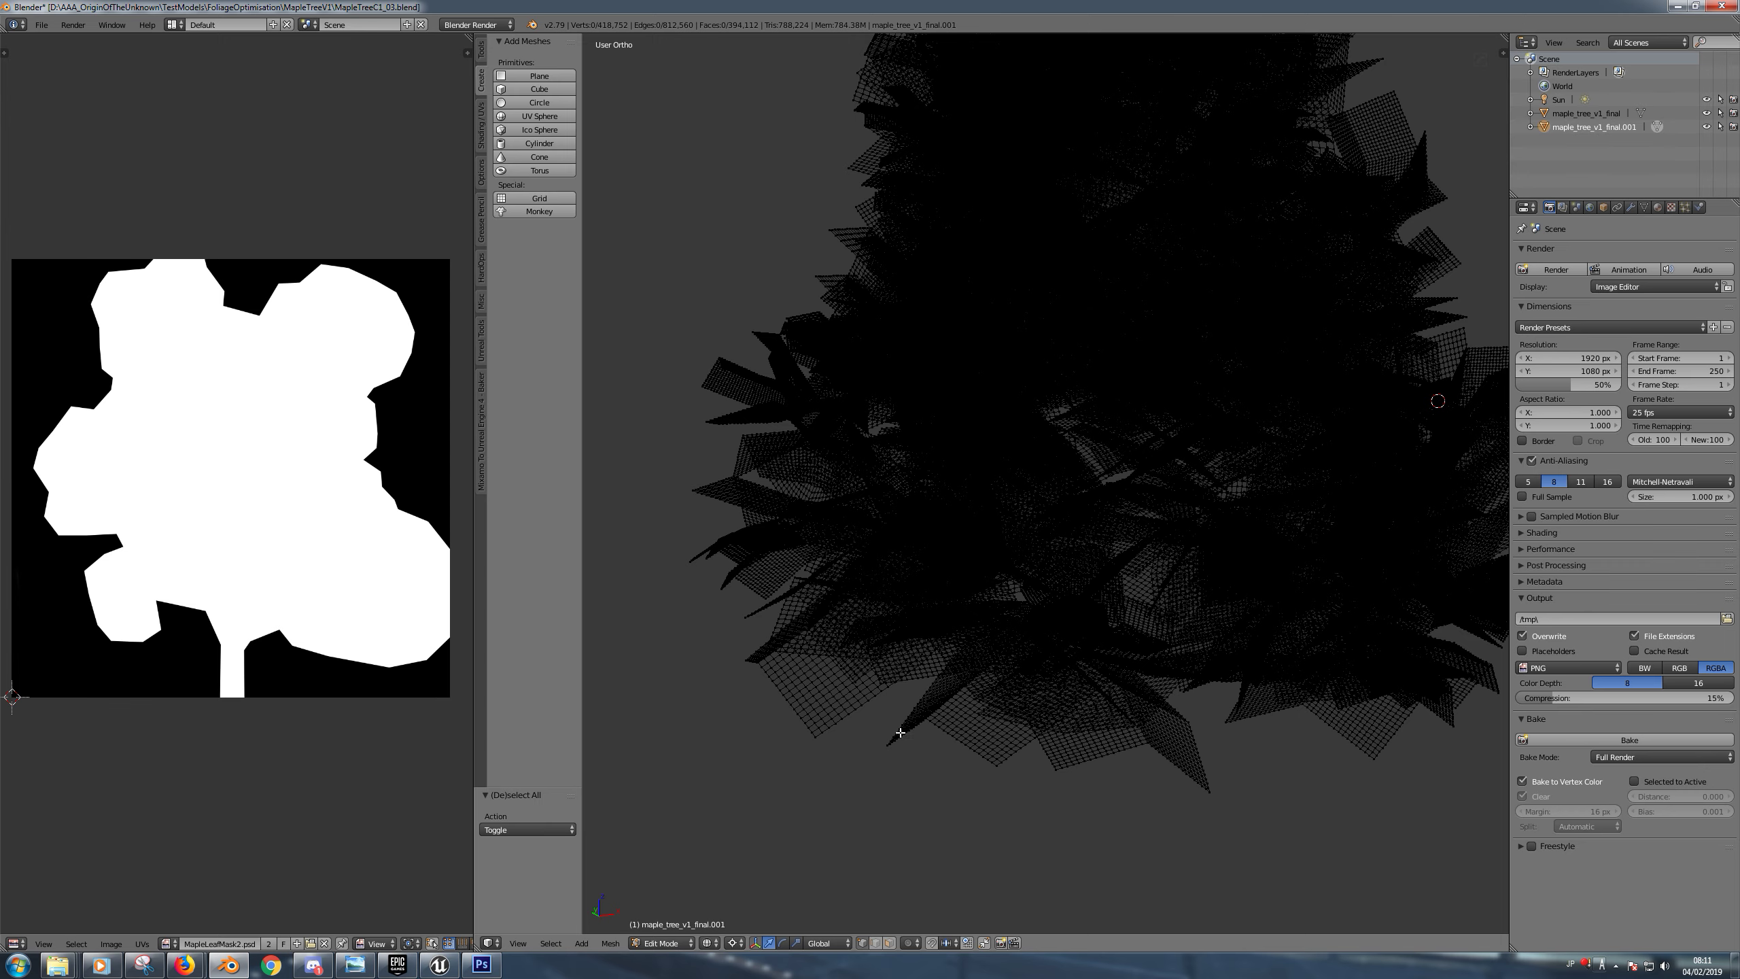
scroll(908, 691, up, 3)
shift+middle_drag(805, 714, 914, 669)
key(ctrl+Tab)
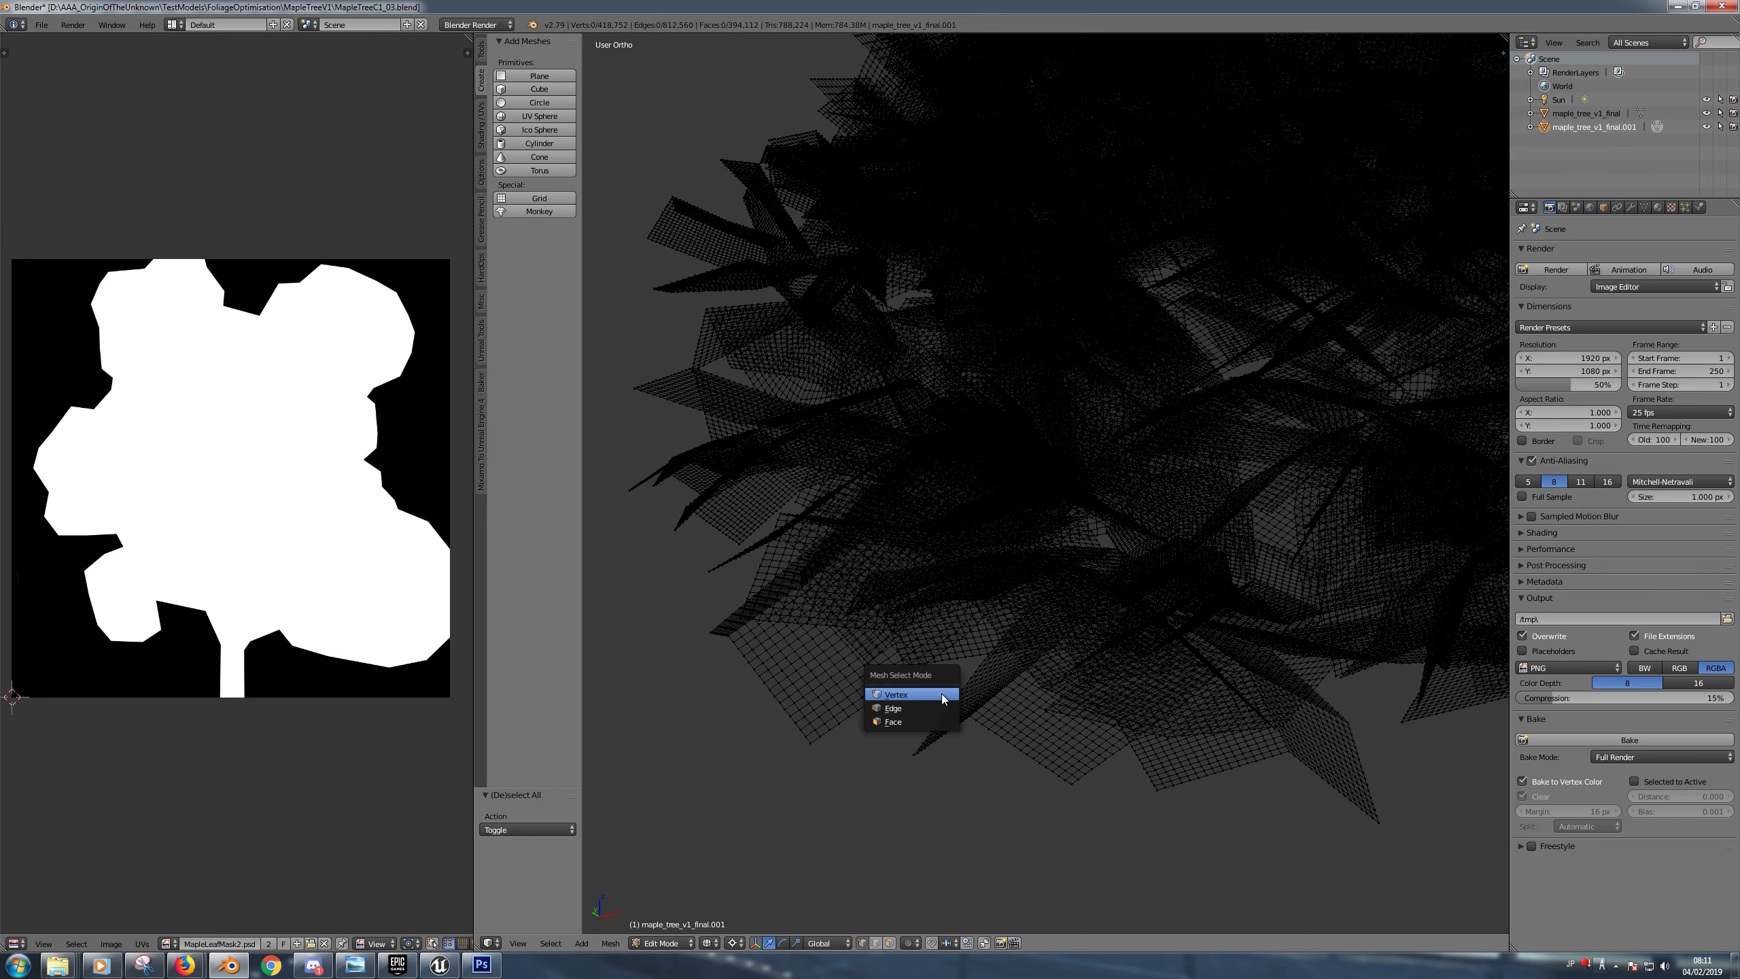
click(942, 692)
key(c)
scroll(821, 778, up, 8)
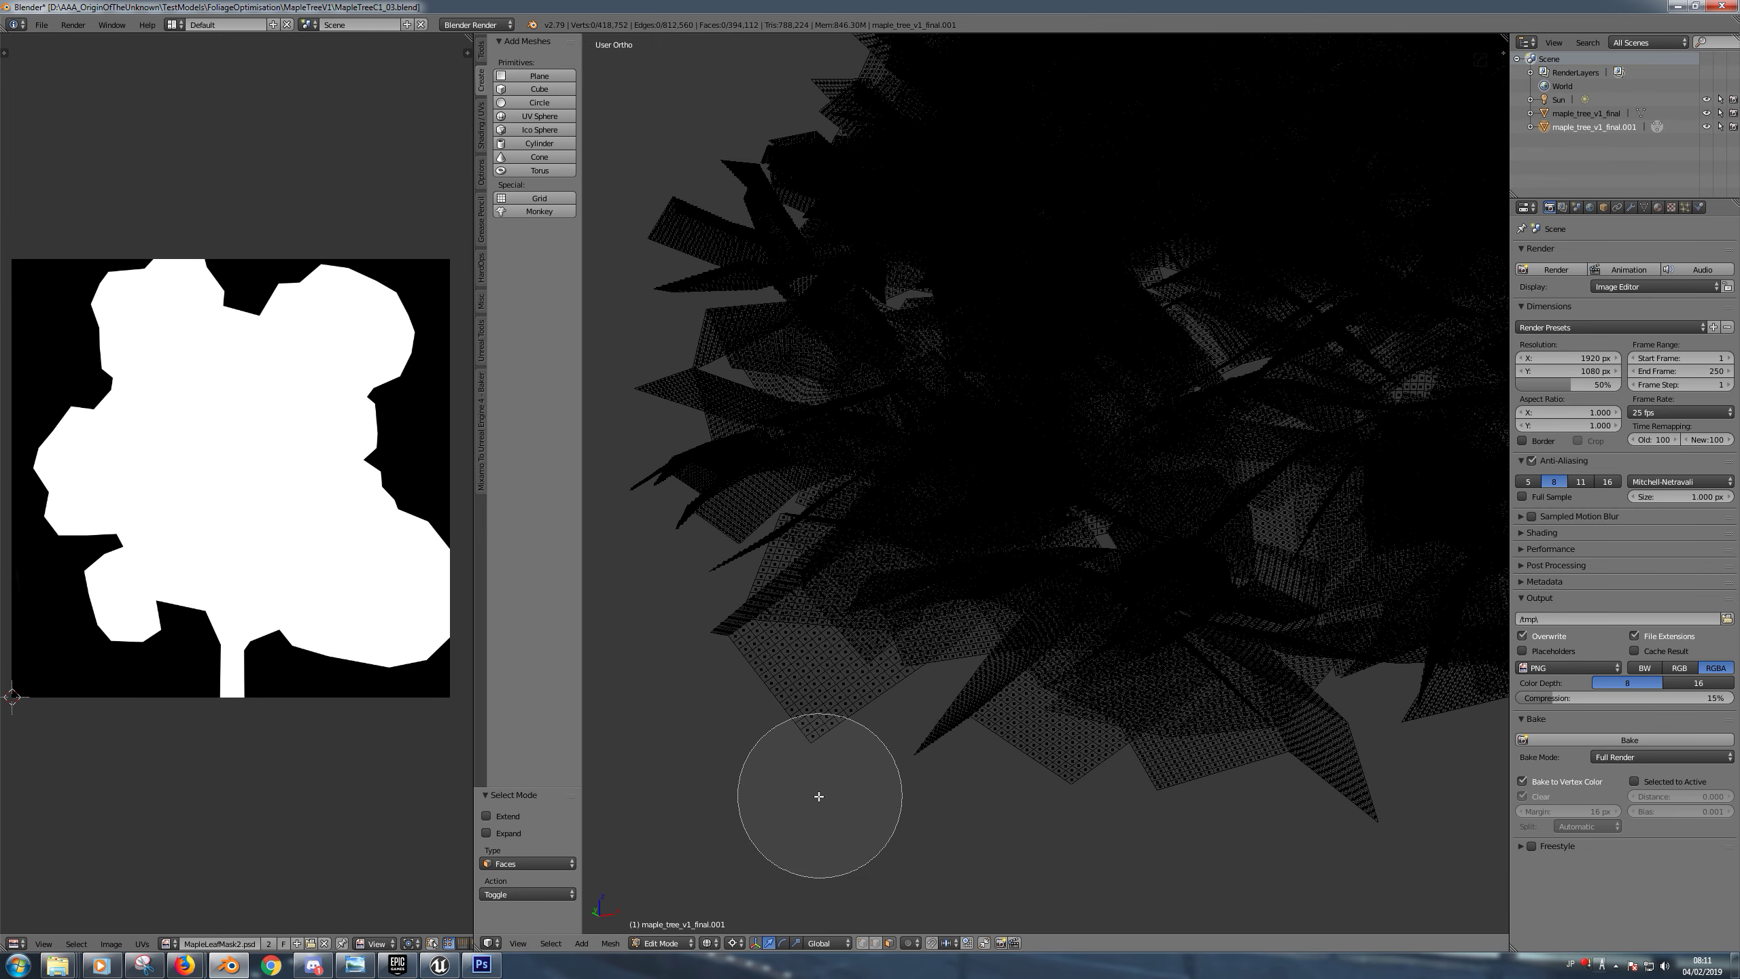
click(813, 772)
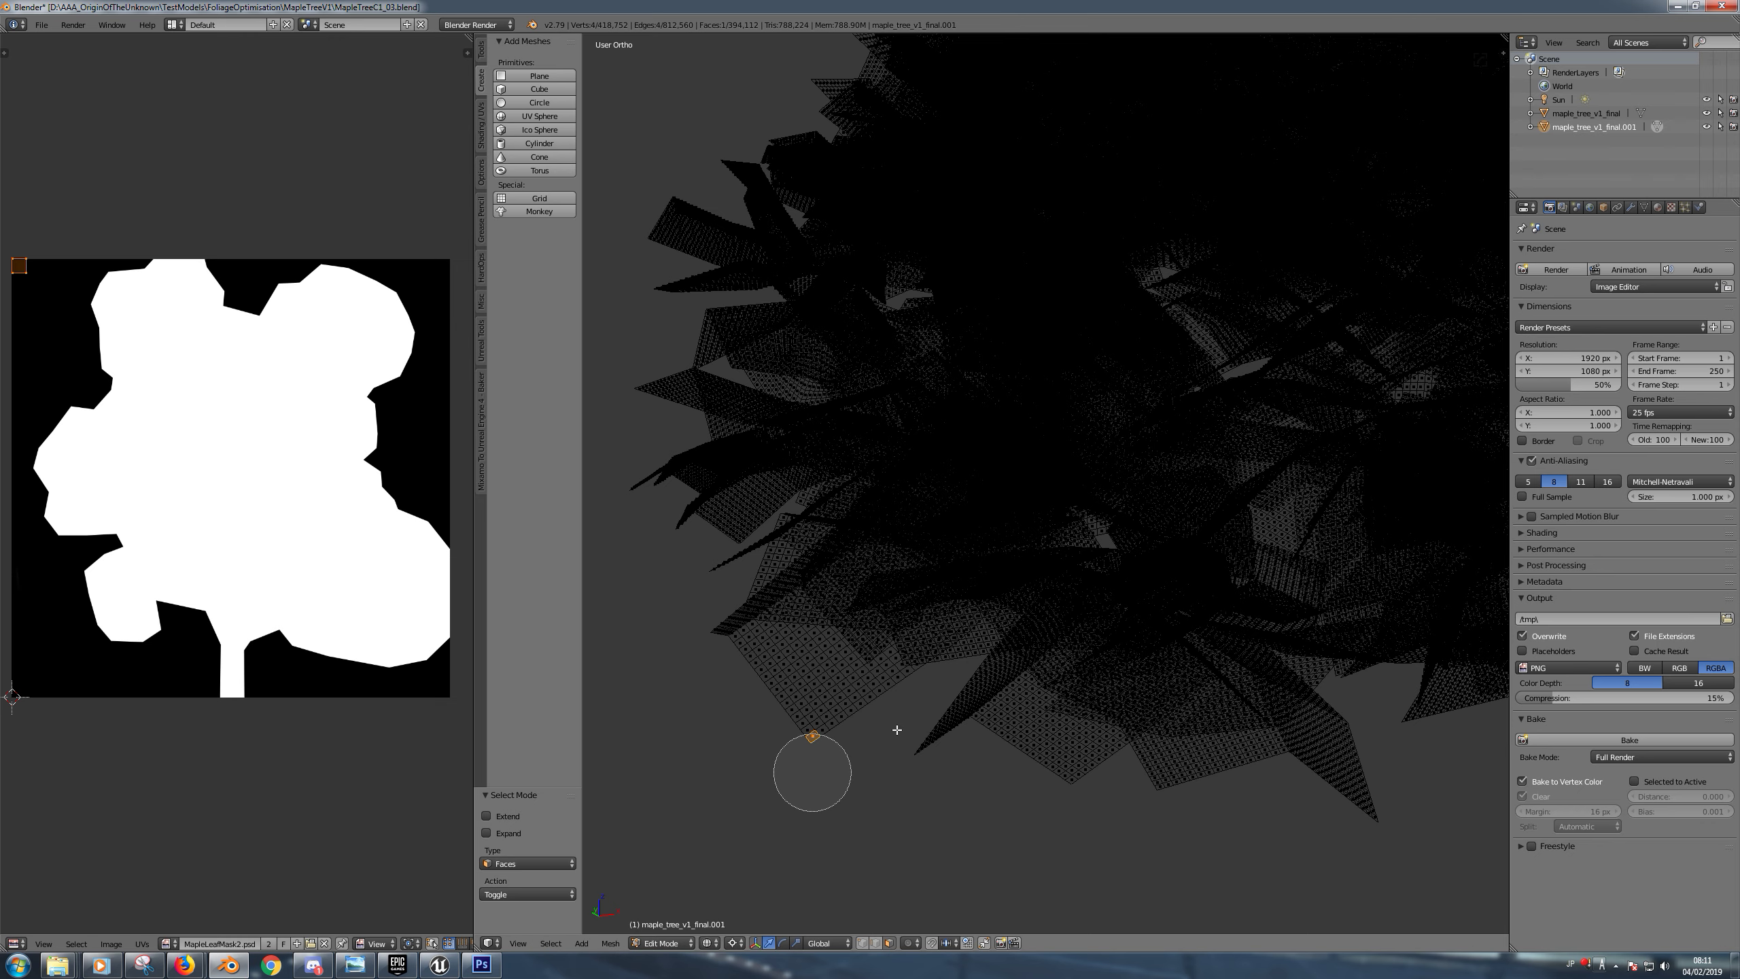
key(Escape)
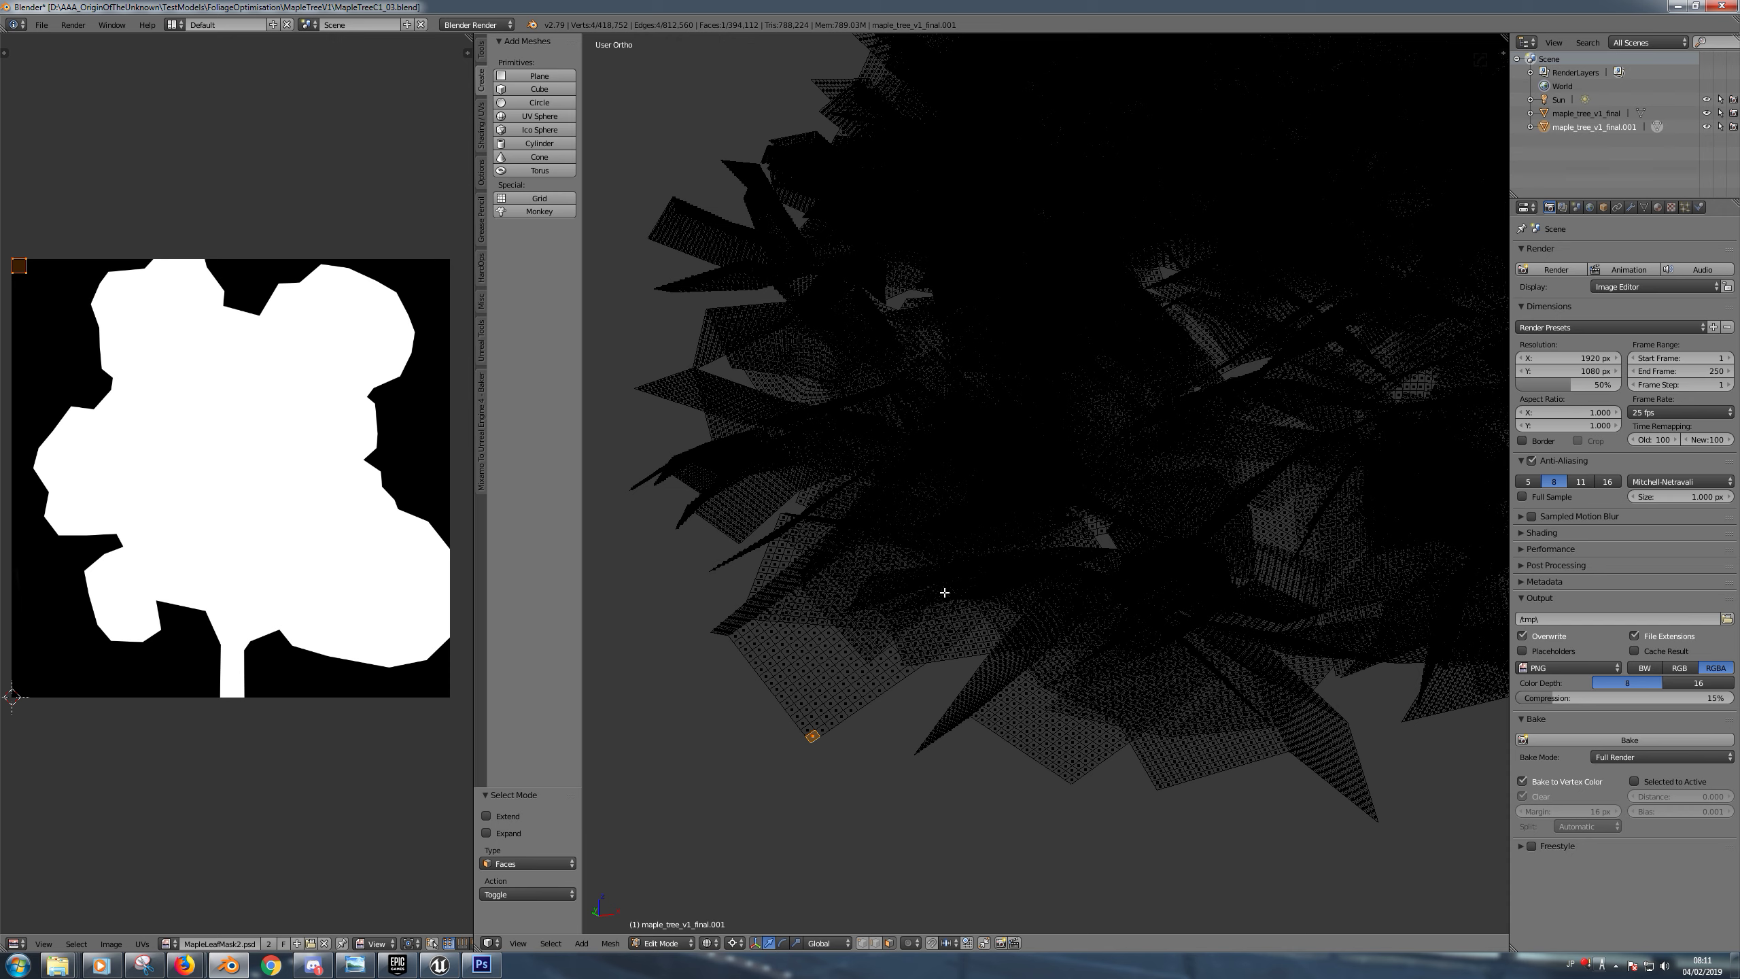
key(w)
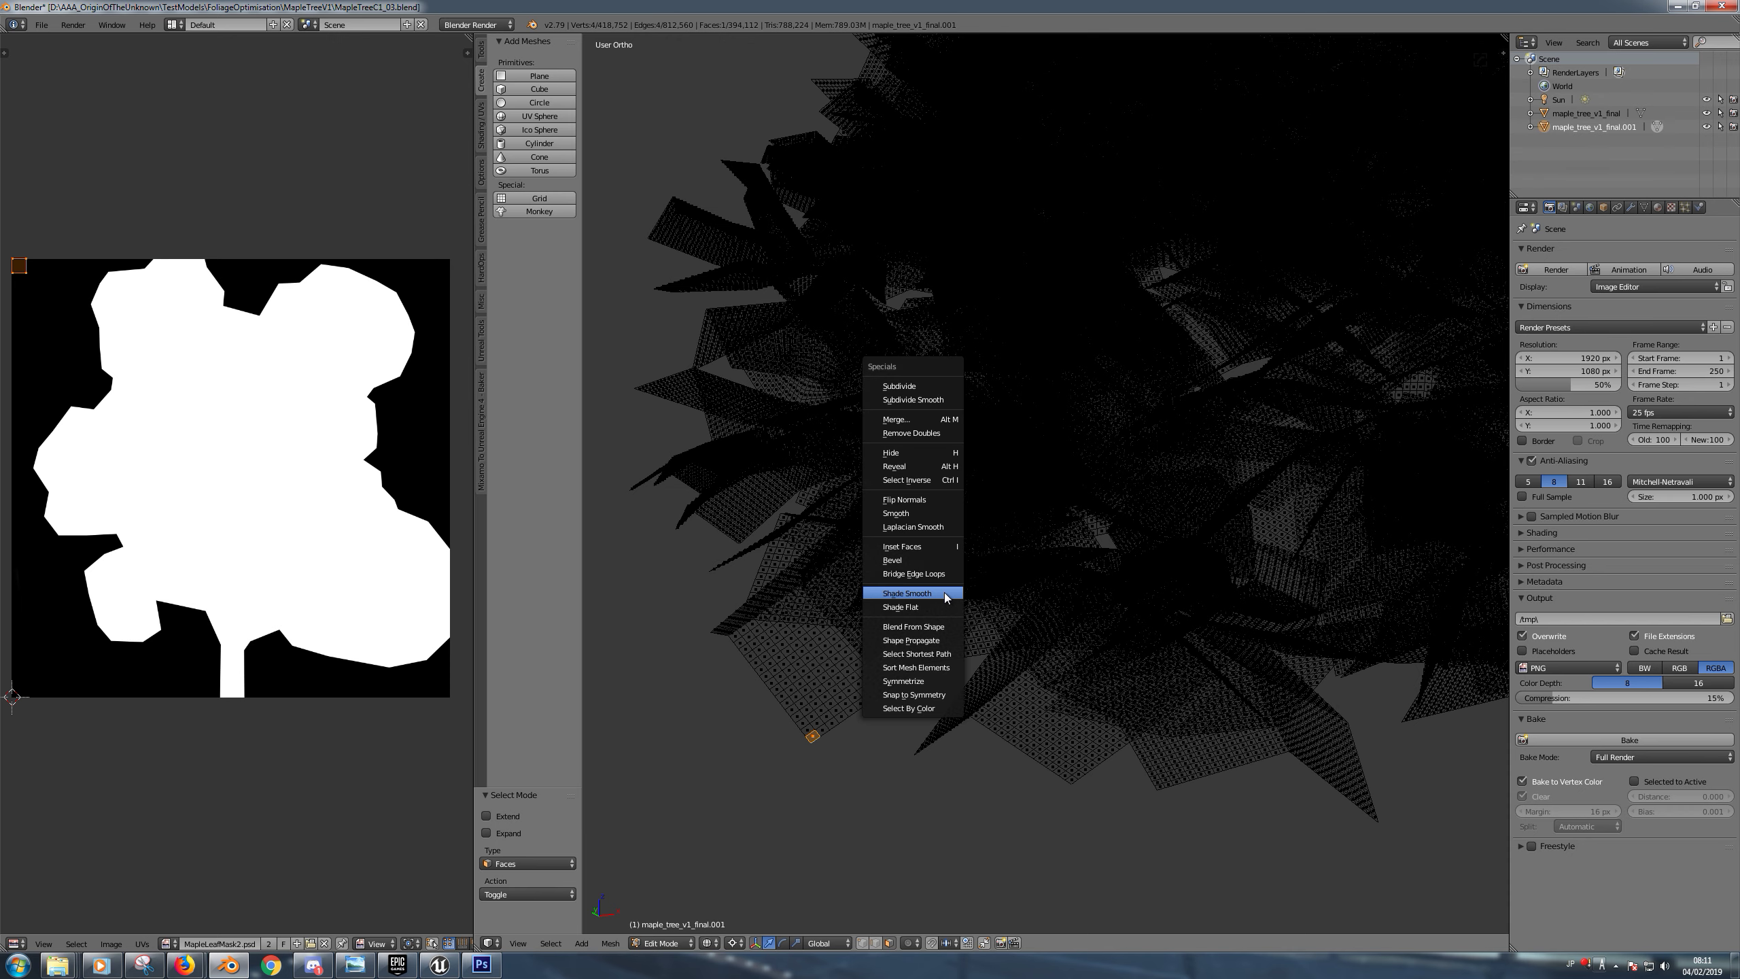
Select every face sharing the black vertex colour with Select By Color at threshold 0.01
click(917, 707)
key(Return)
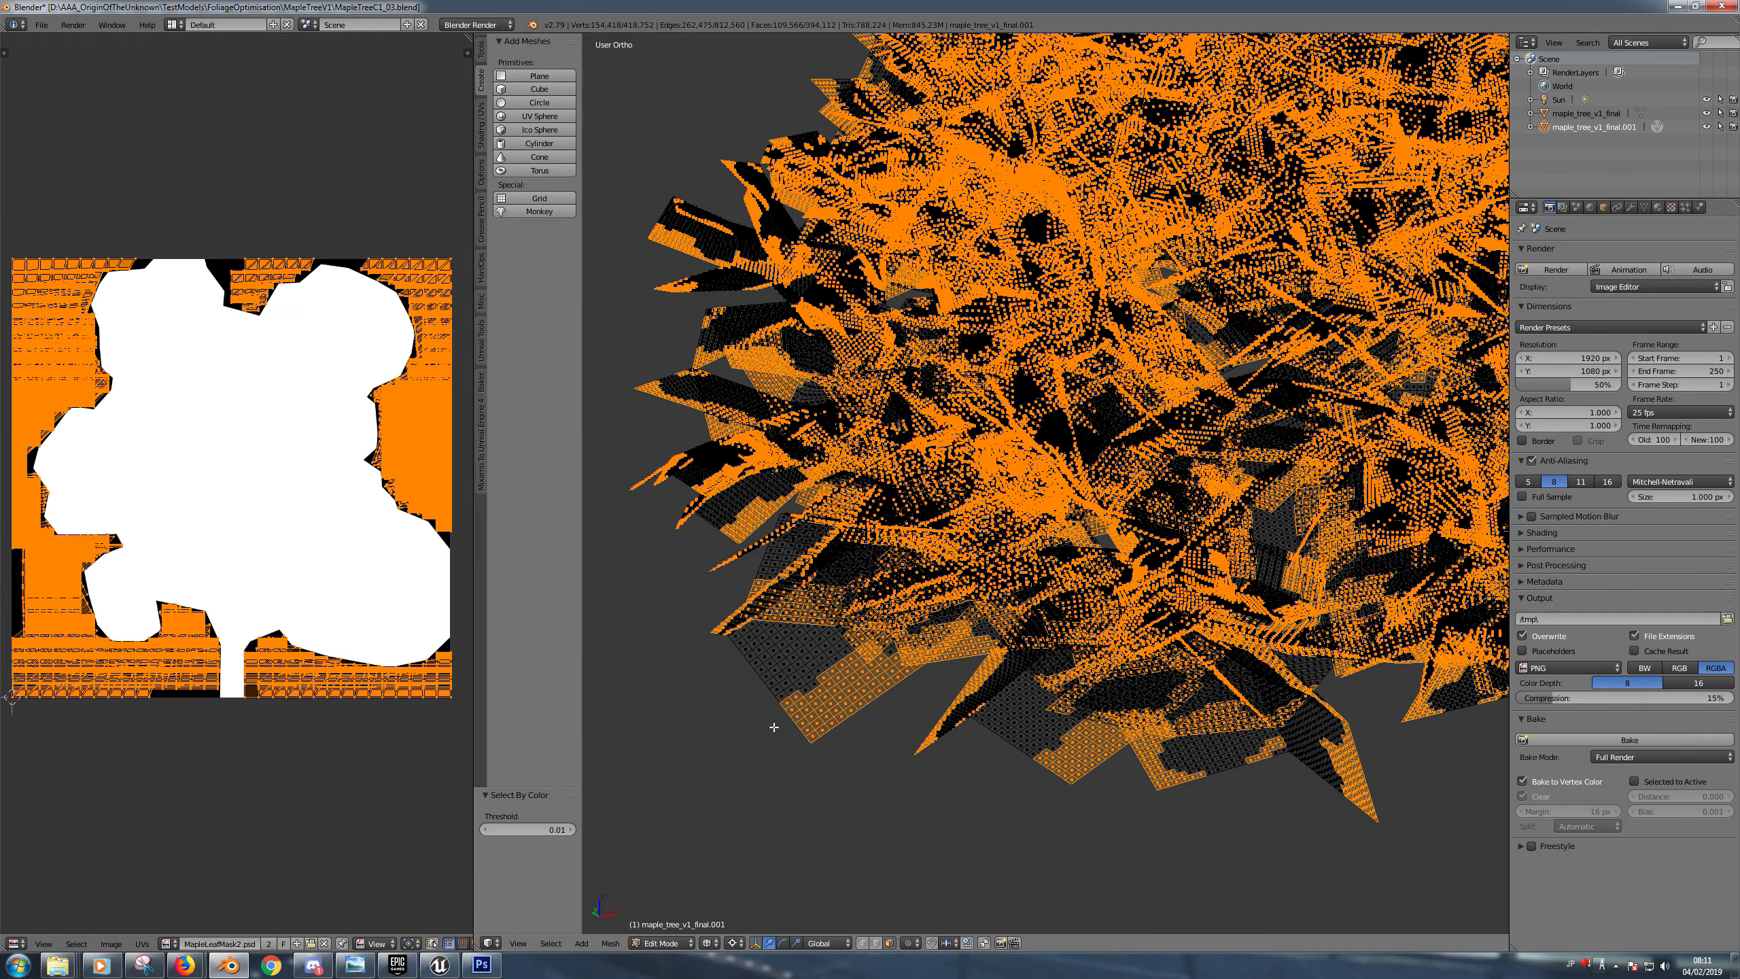
scroll(785, 721, up, 3)
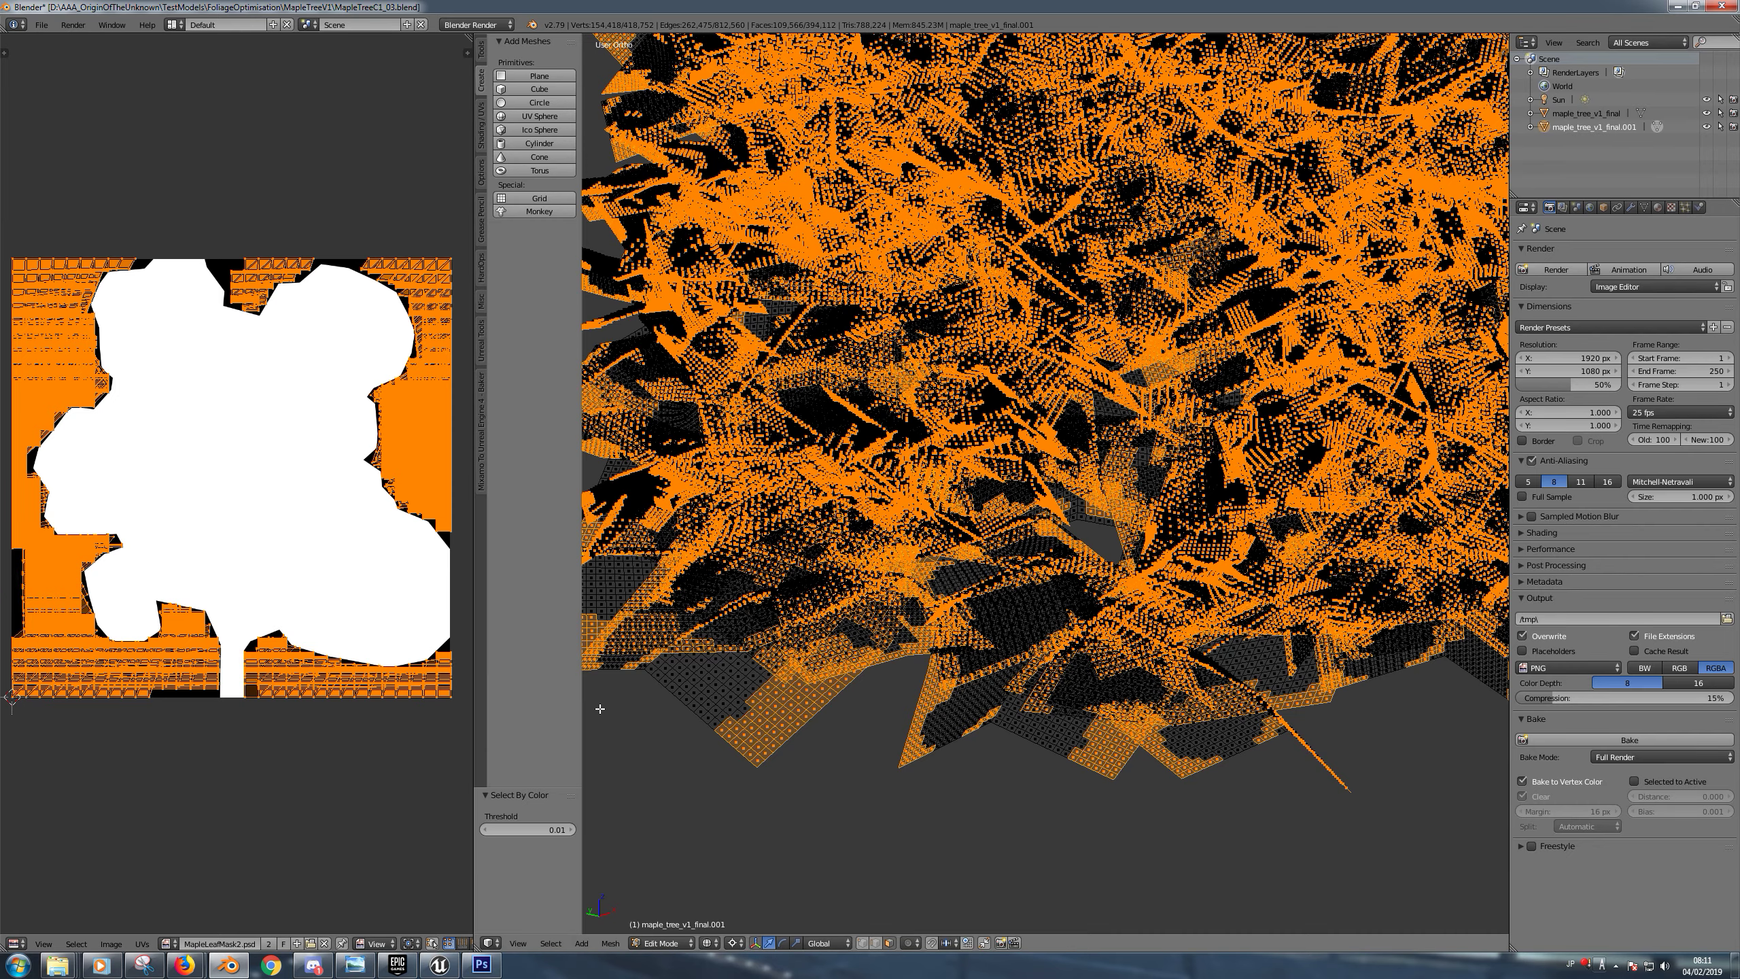
Hide the tool shelf and drag the divider to widen the UV image editor
key(t)
drag(476, 773, 743, 757)
scroll(619, 673, up, 3)
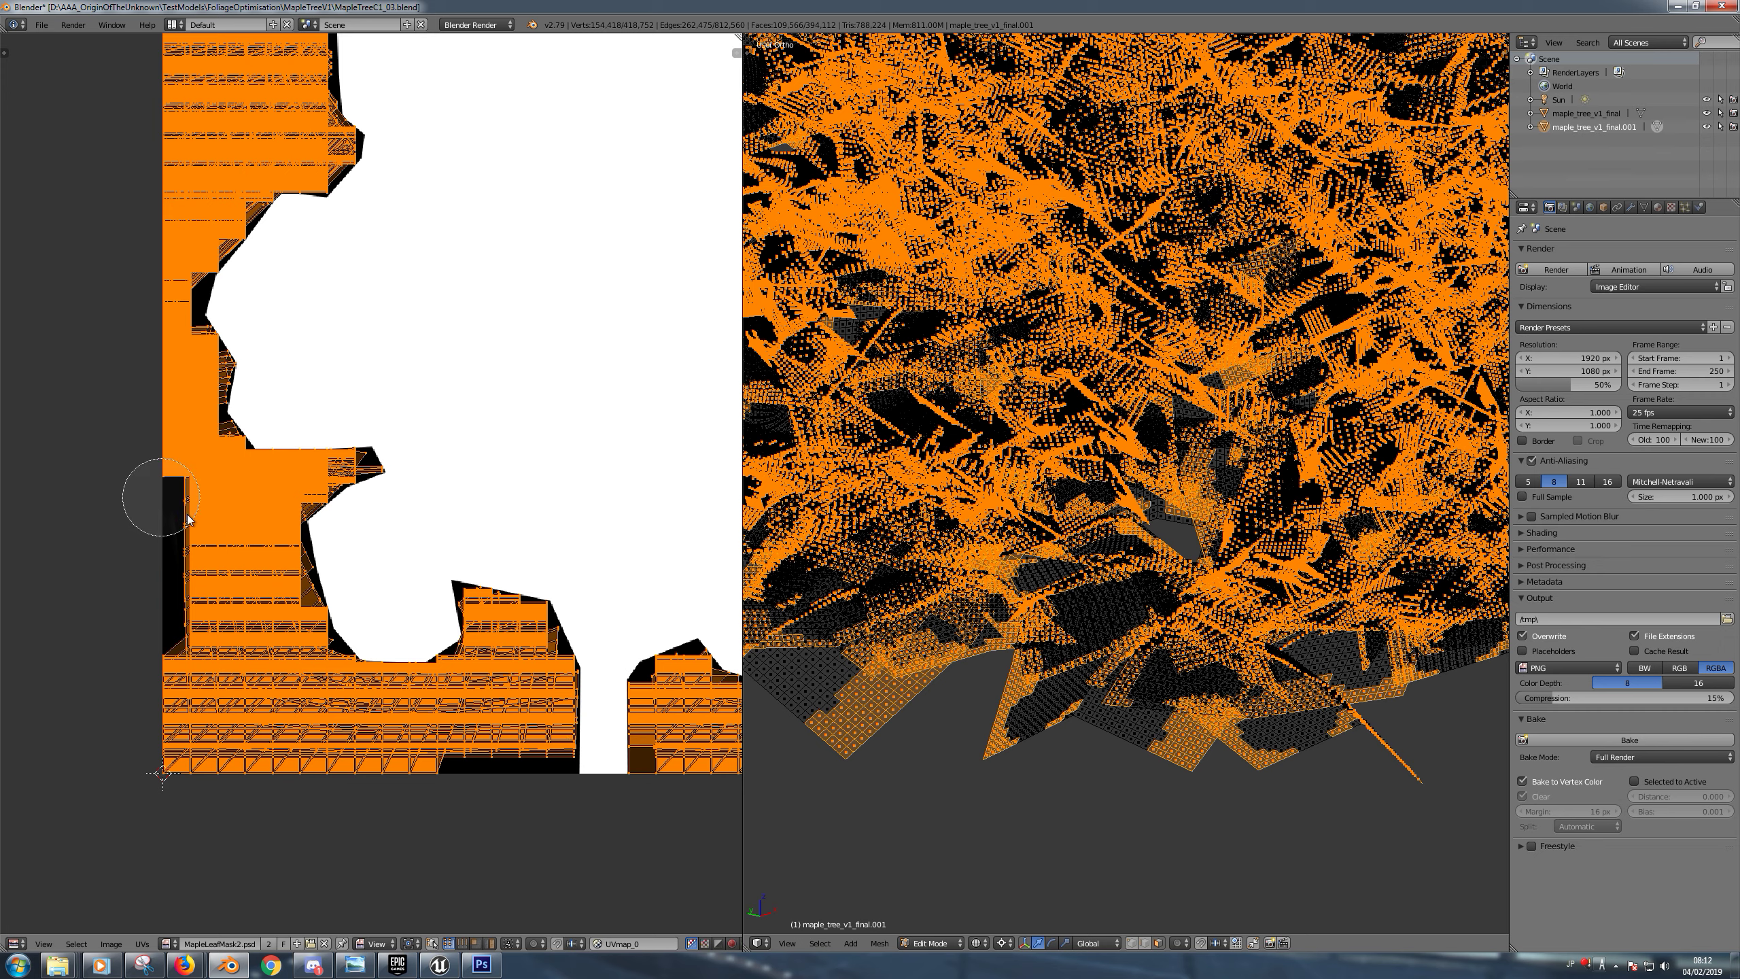
Delete the selected black-masked leaf faces, leaving 284,546 faces and 320,558 vertices
key(Escape)
scroll(119, 682, down, 3)
scroll(357, 718, up, 2)
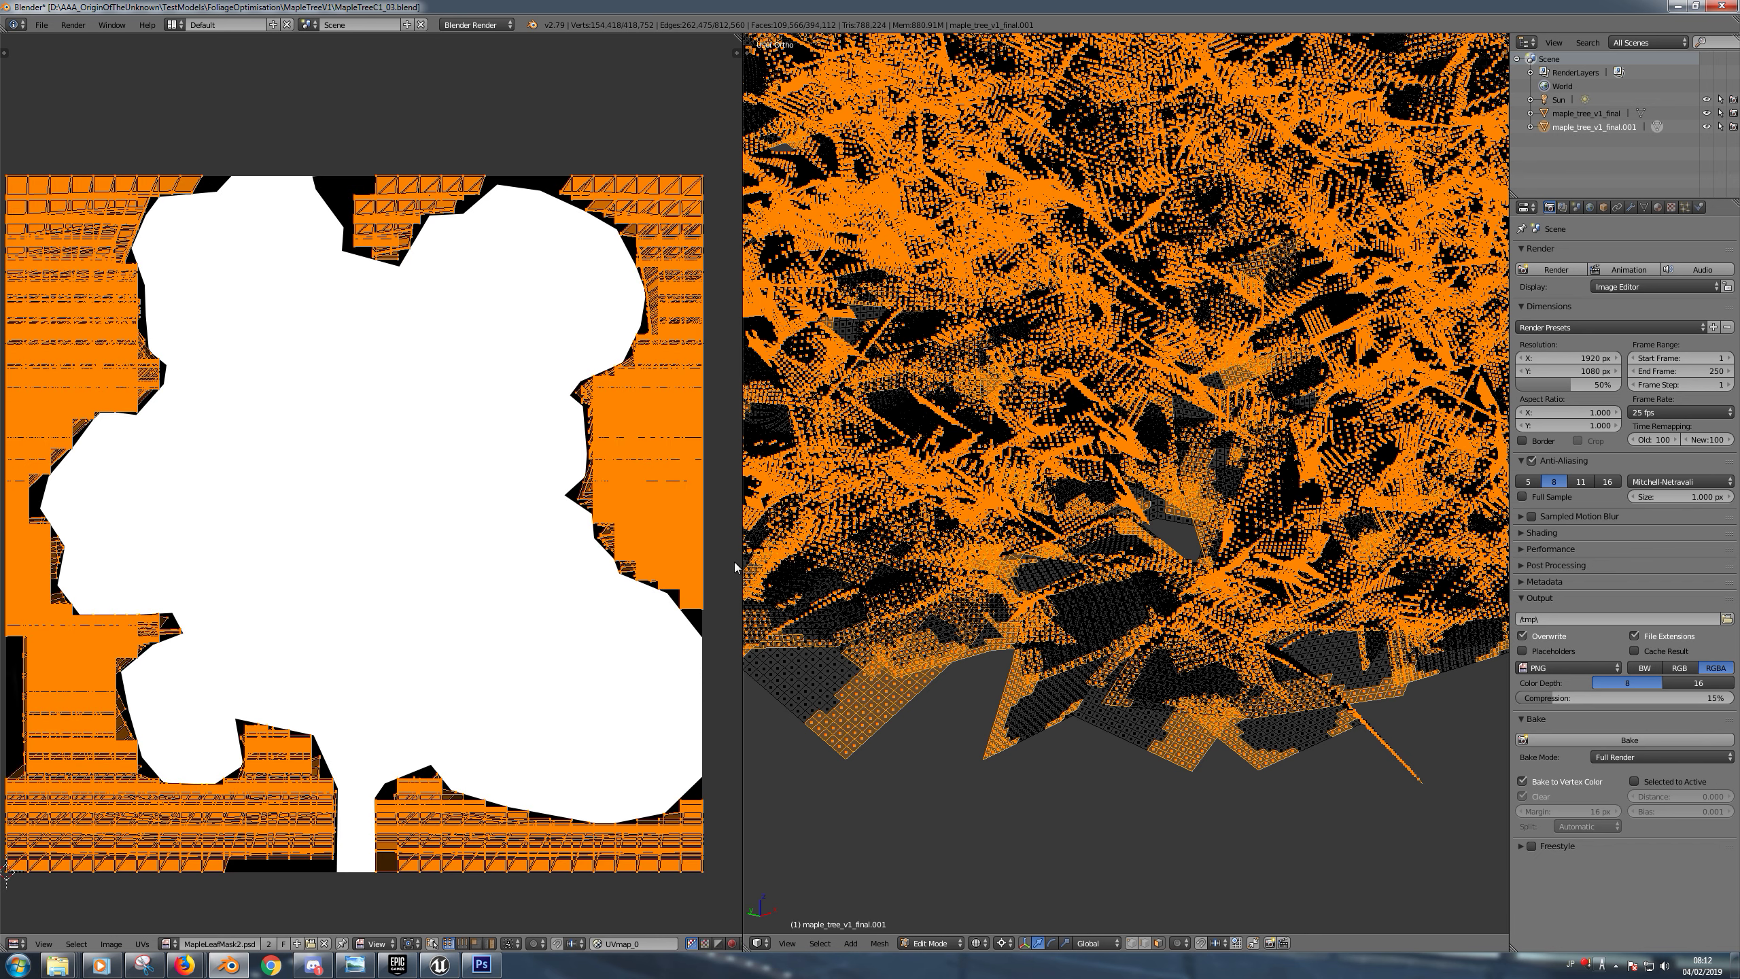
shift+middle_drag(1071, 738, 1071, 688)
key(x)
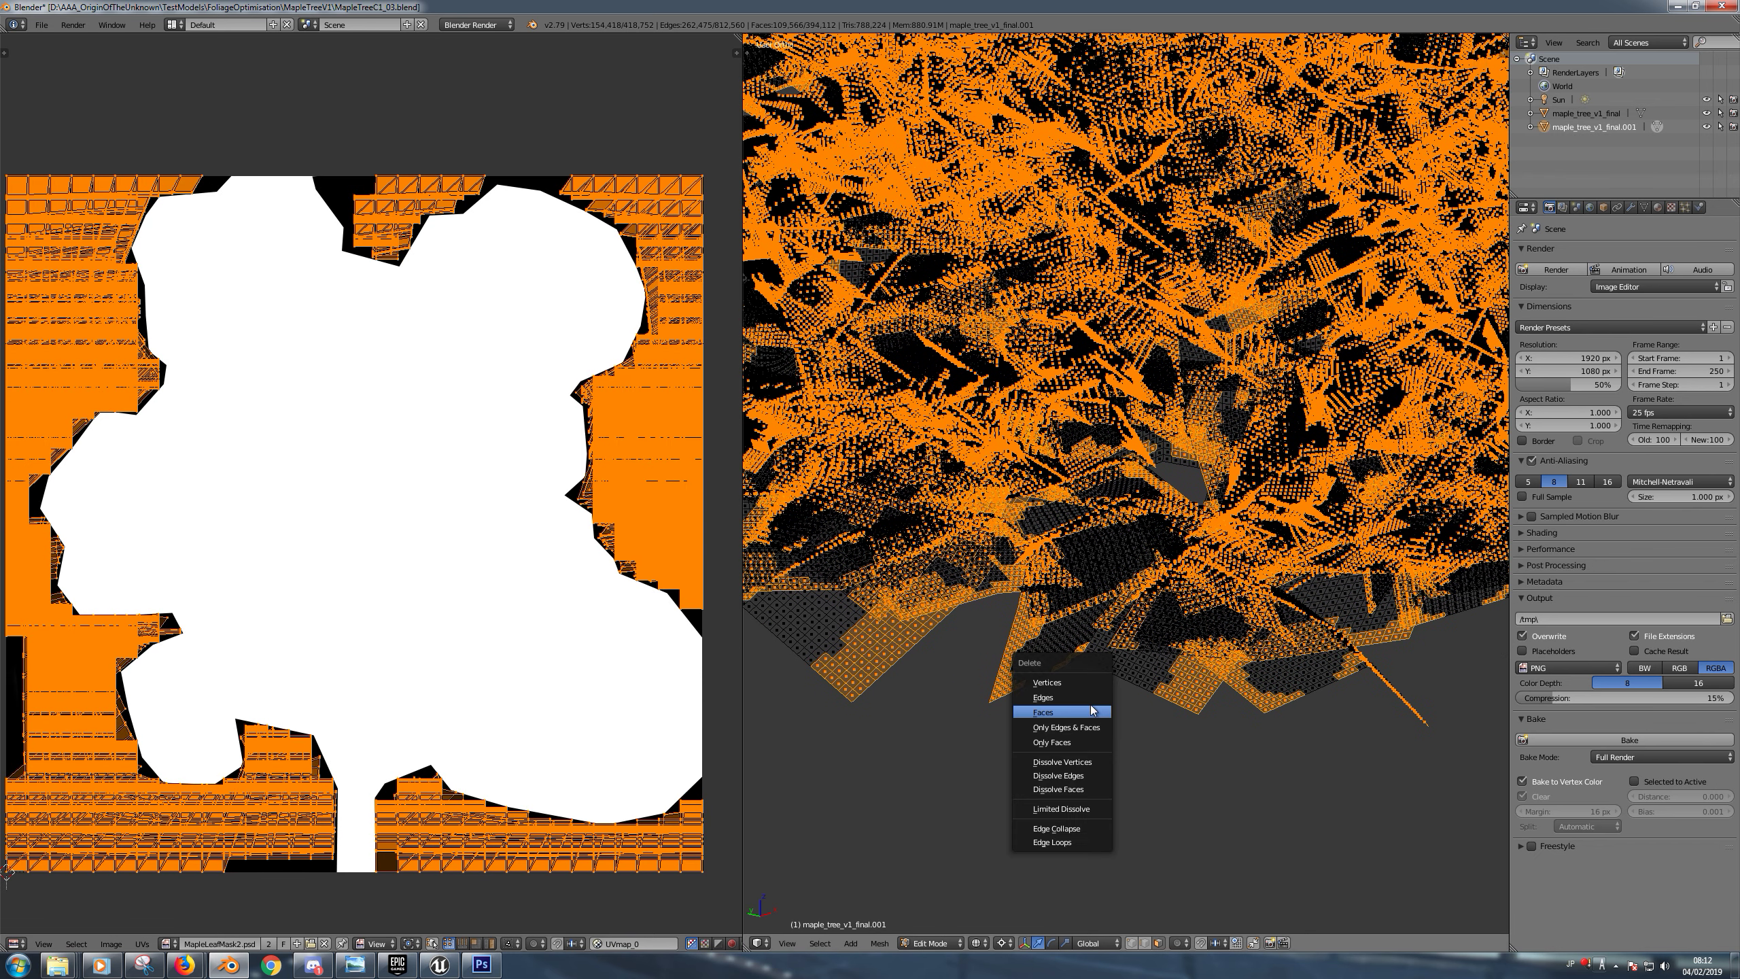
click(1089, 711)
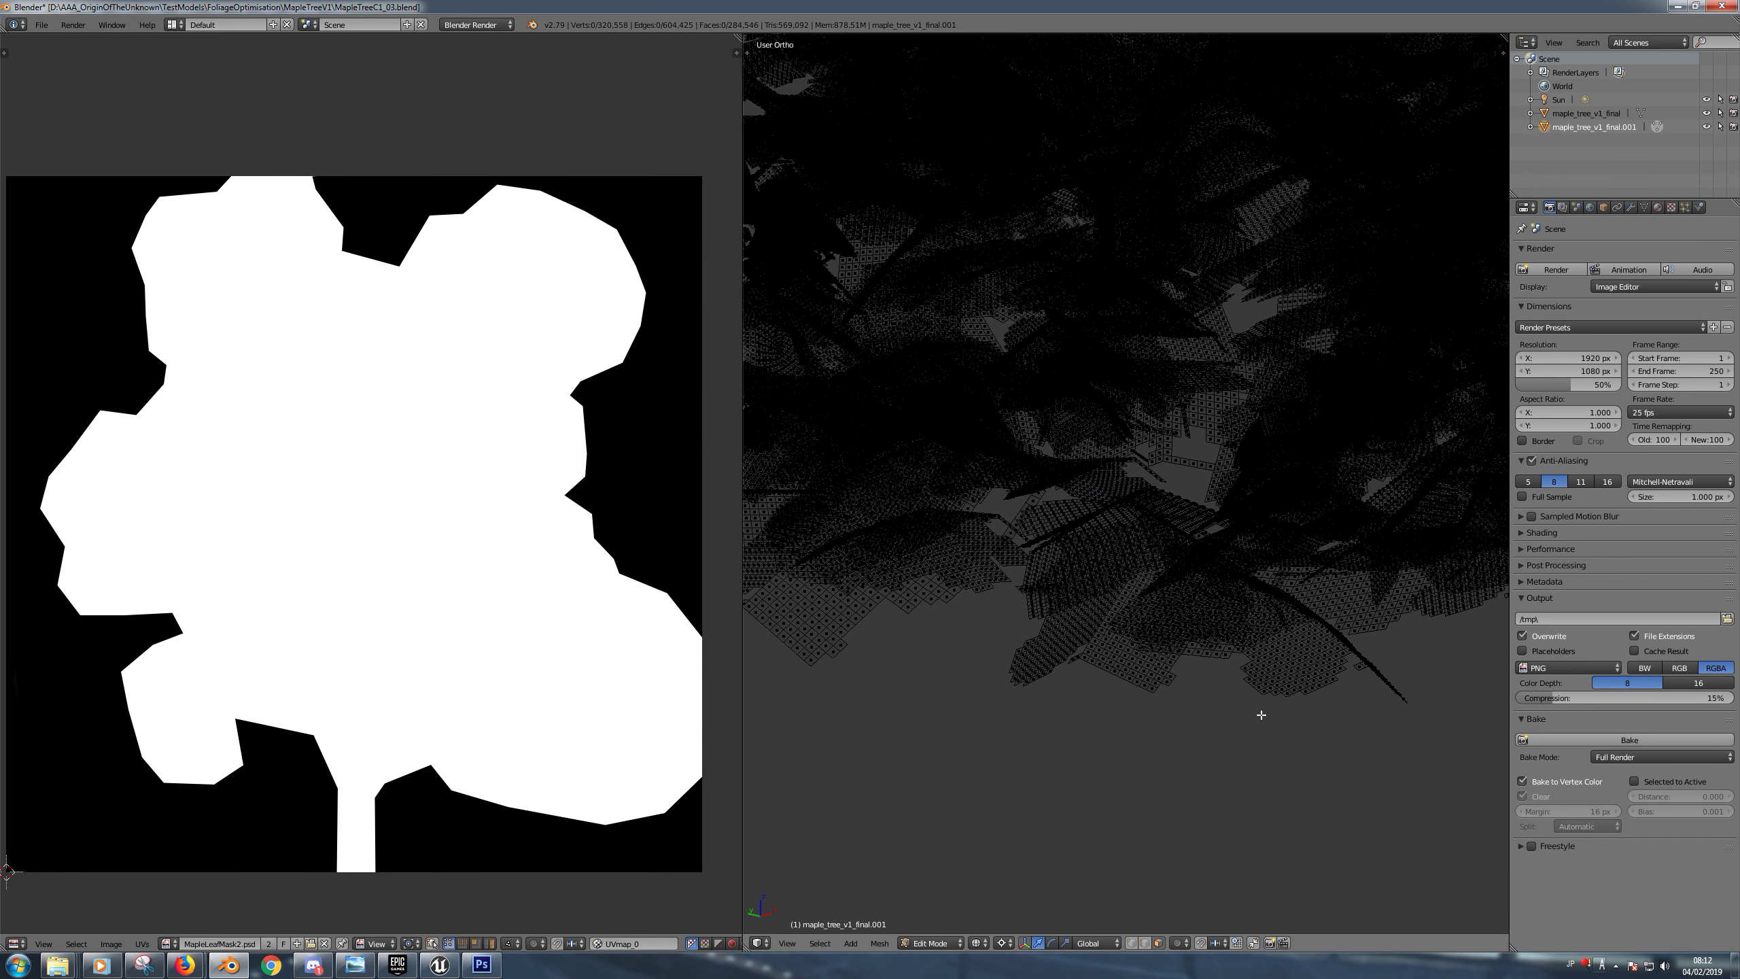
scroll(1298, 708, down, 4)
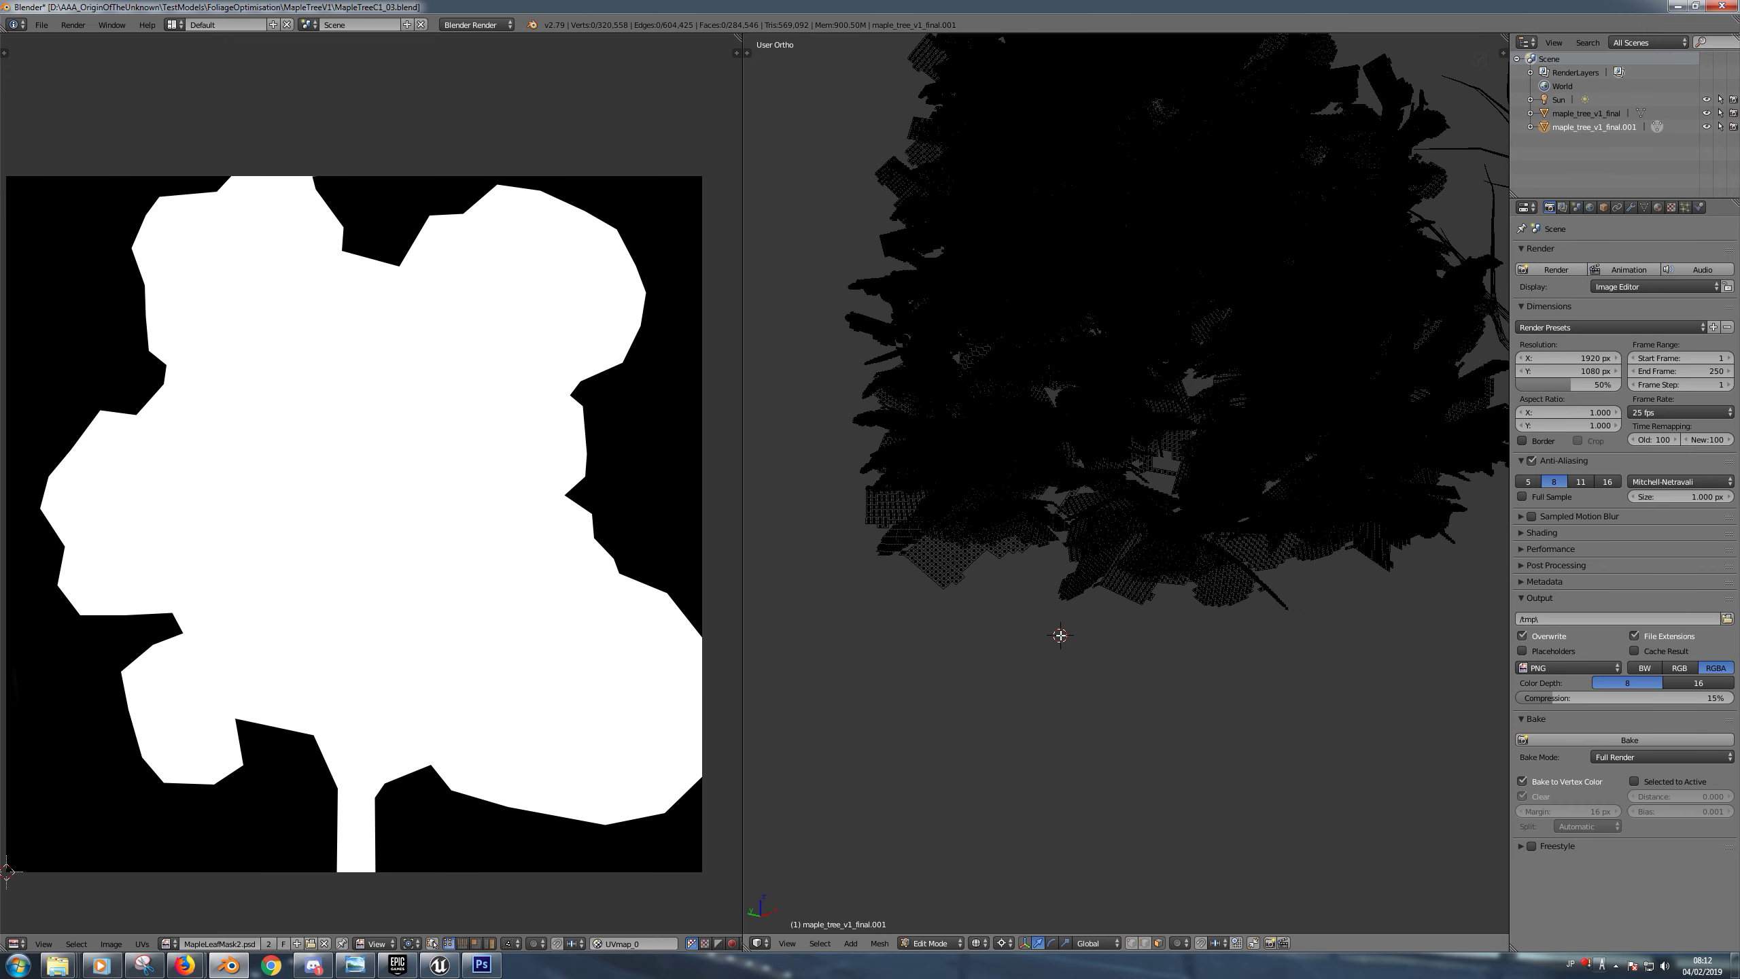
key(a)
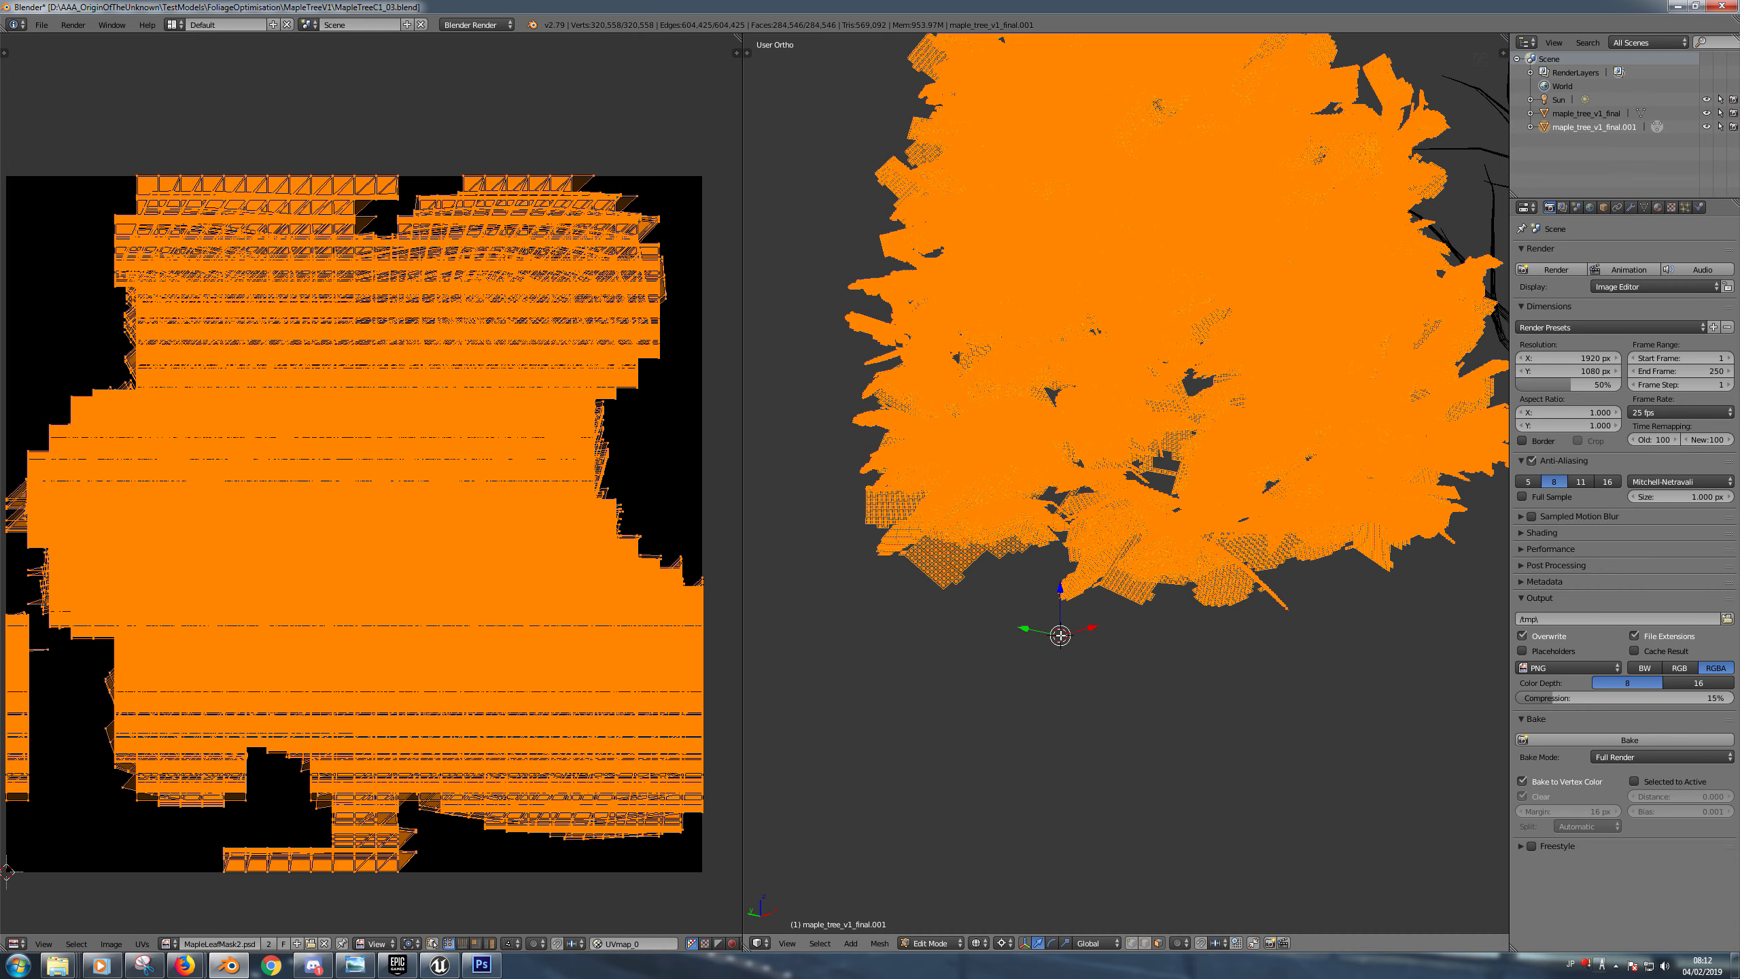
Deselect the trimmed leaf mesh, frame the whole canopy, and return it to Object Mode
key(a)
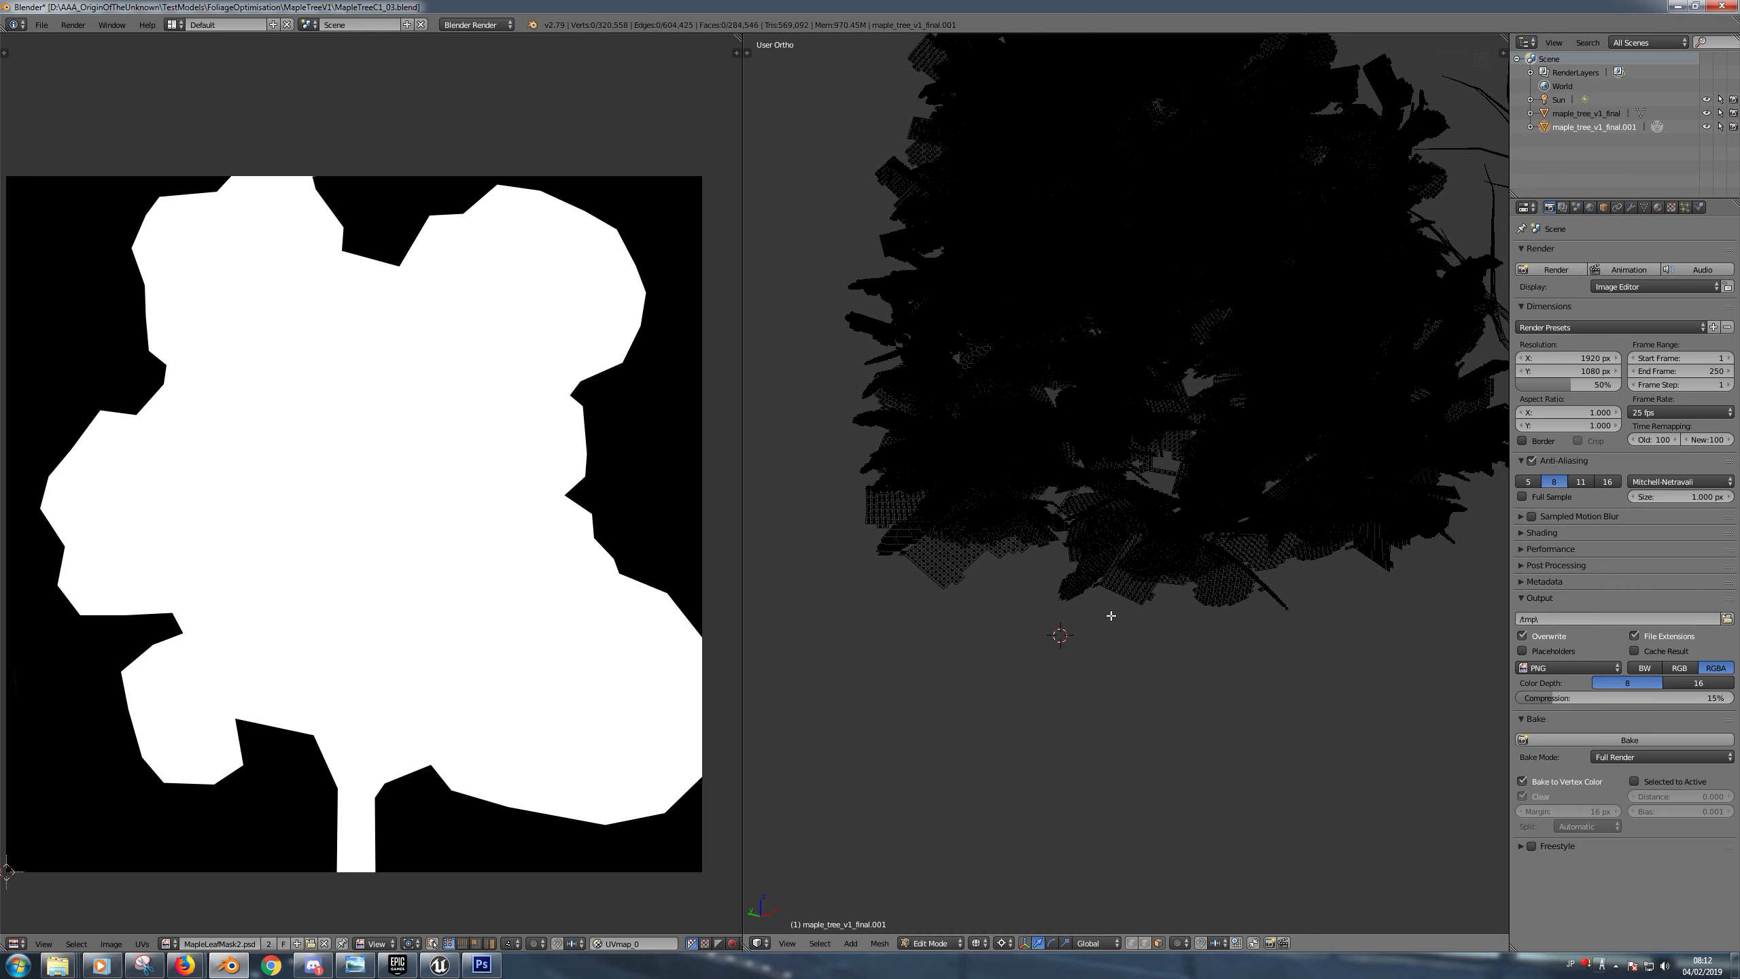
shift+middle_drag(1340, 142, 1278, 364)
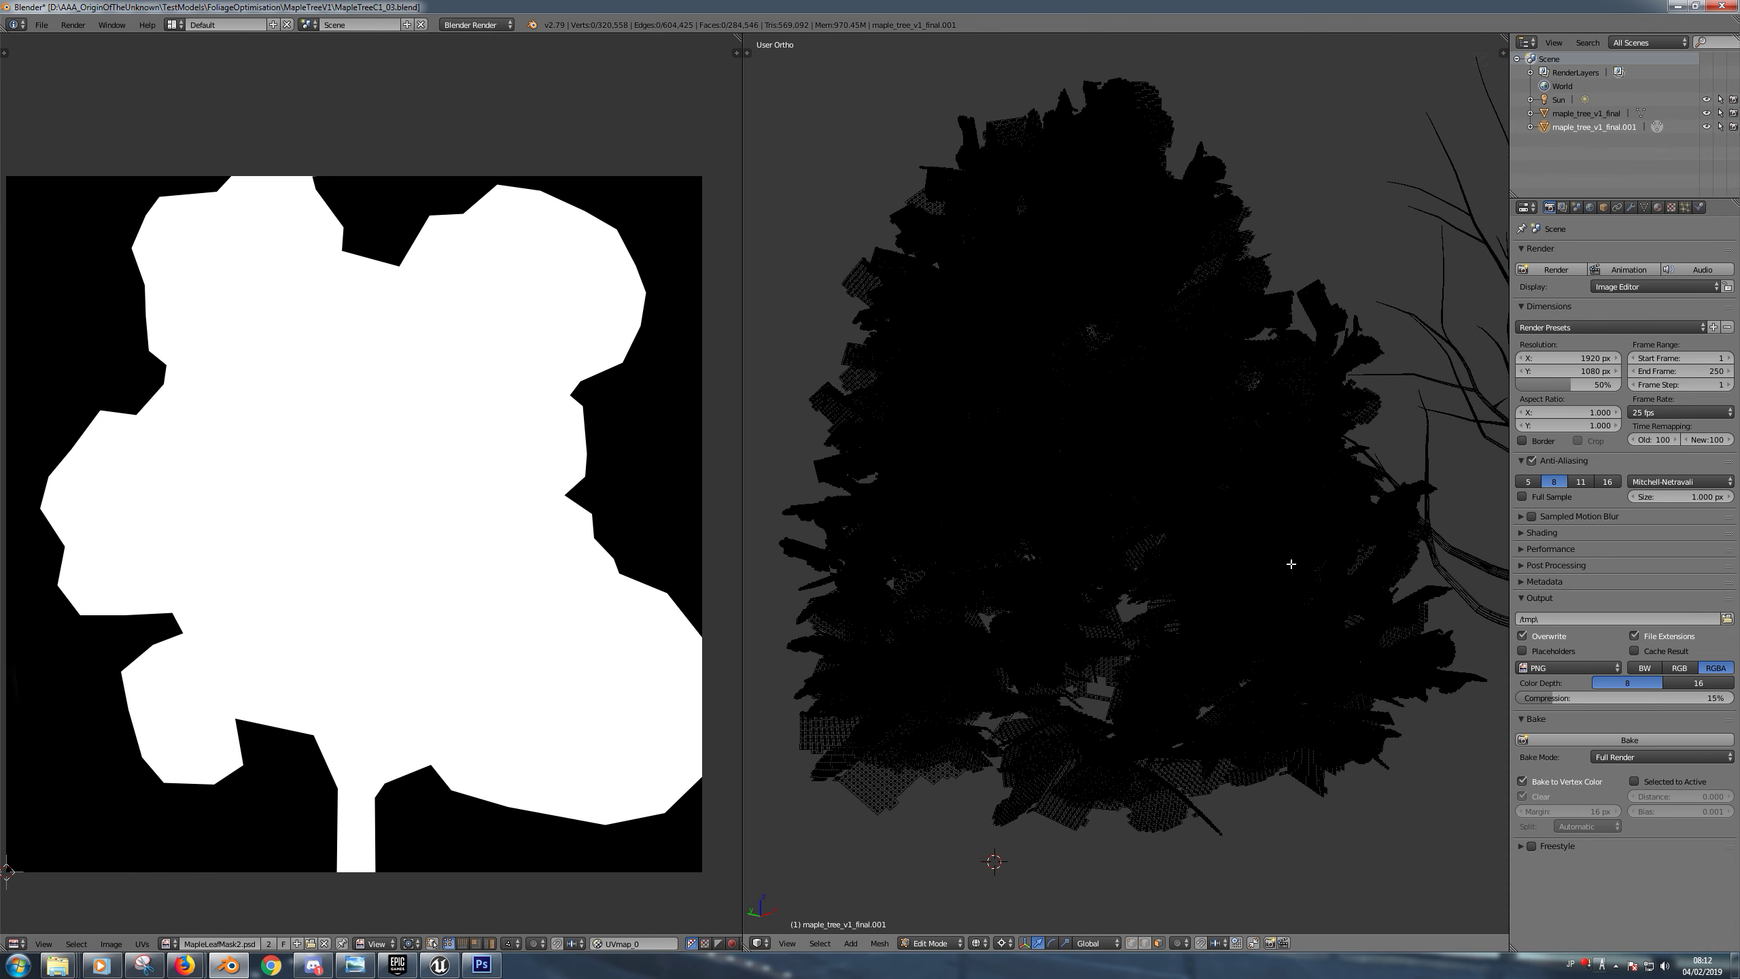
scroll(1253, 561, down, 1)
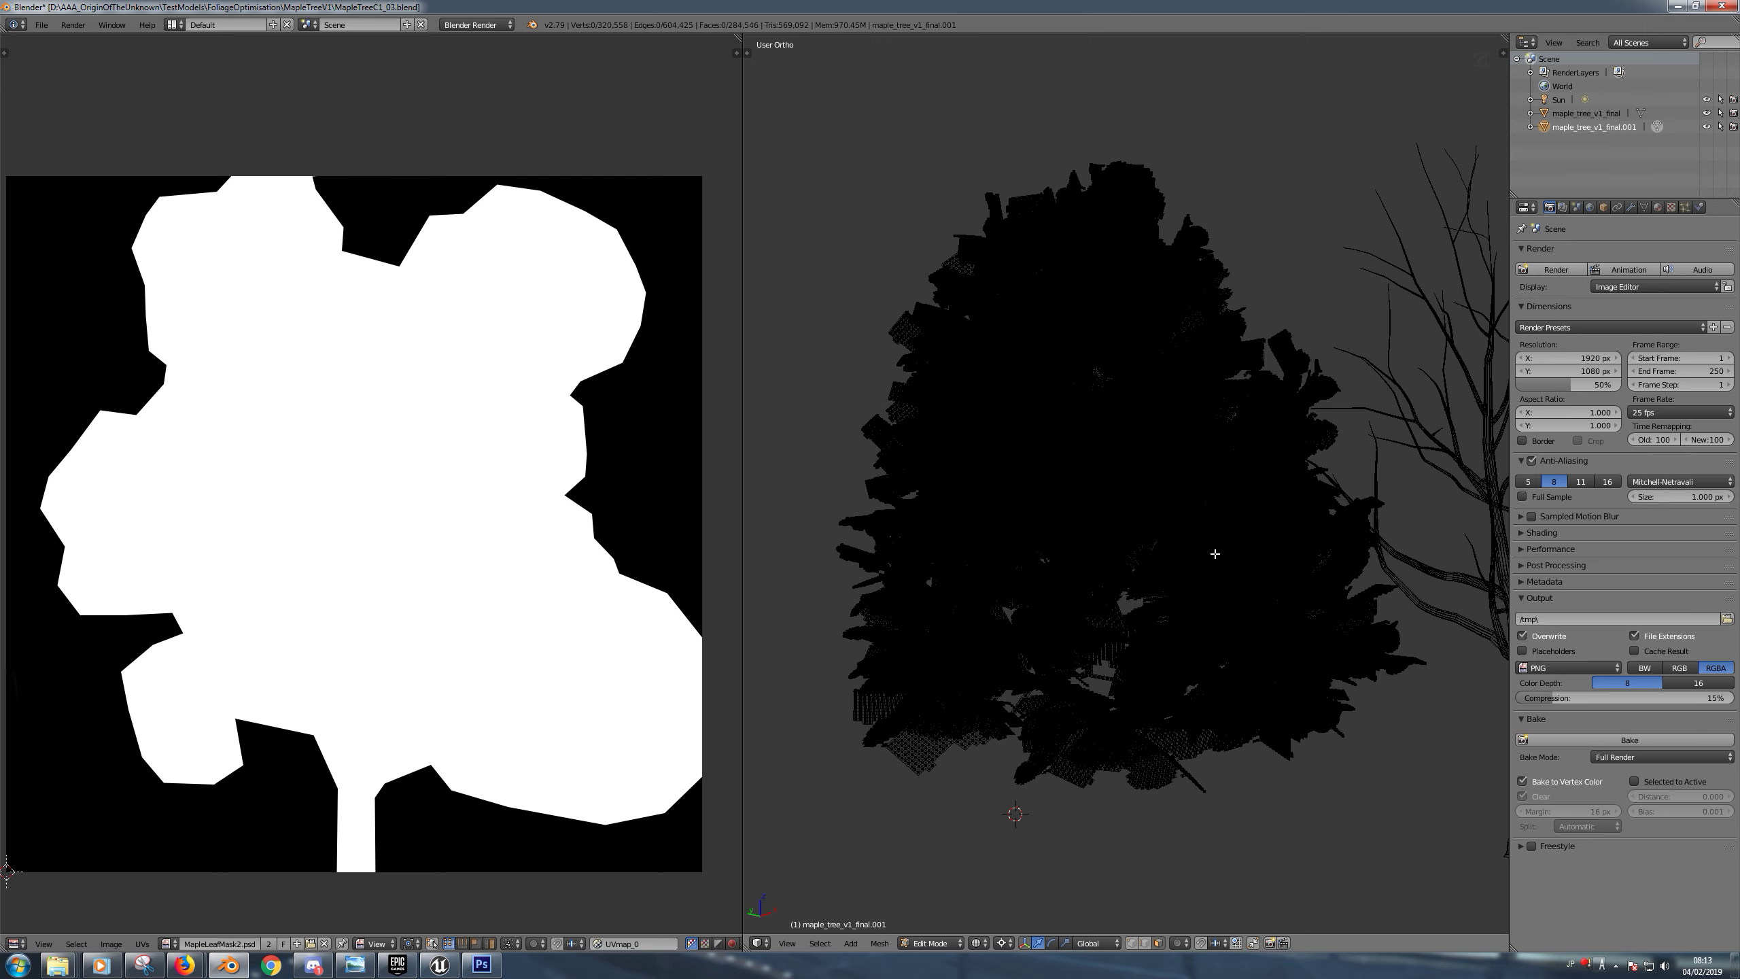
key(Tab)
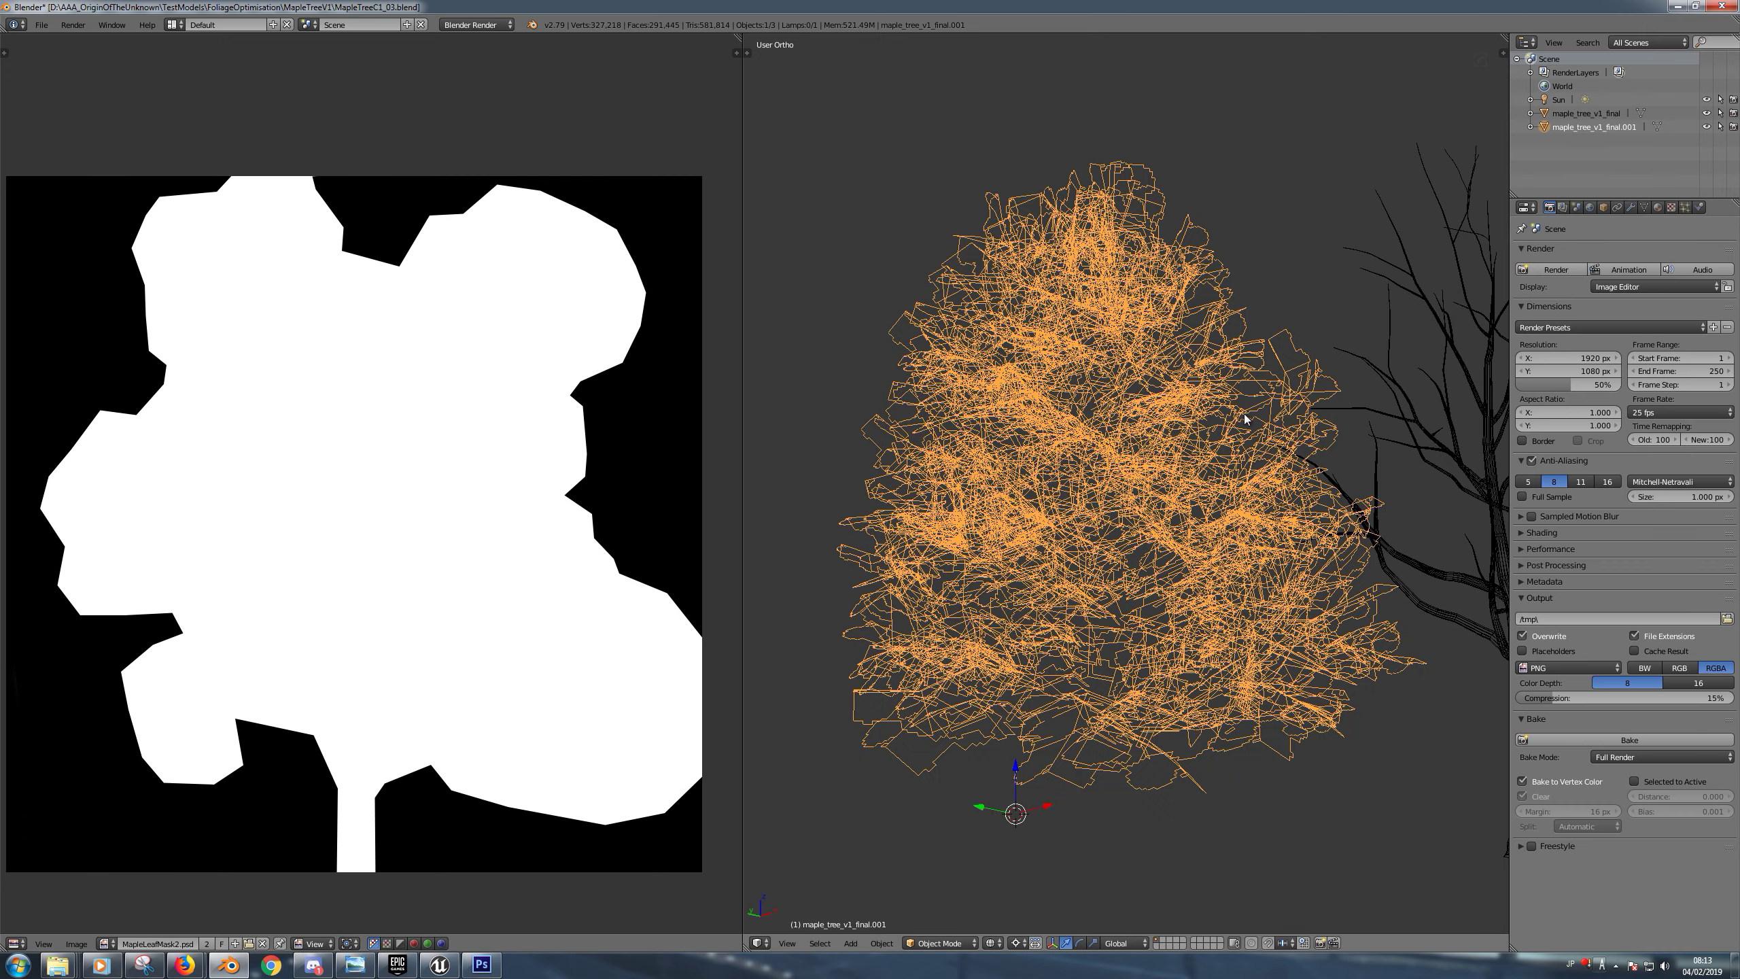
Add a Decimate modifier to the leaf mesh with ratio 0.1 and apply it
click(1644, 208)
click(1631, 207)
click(1612, 253)
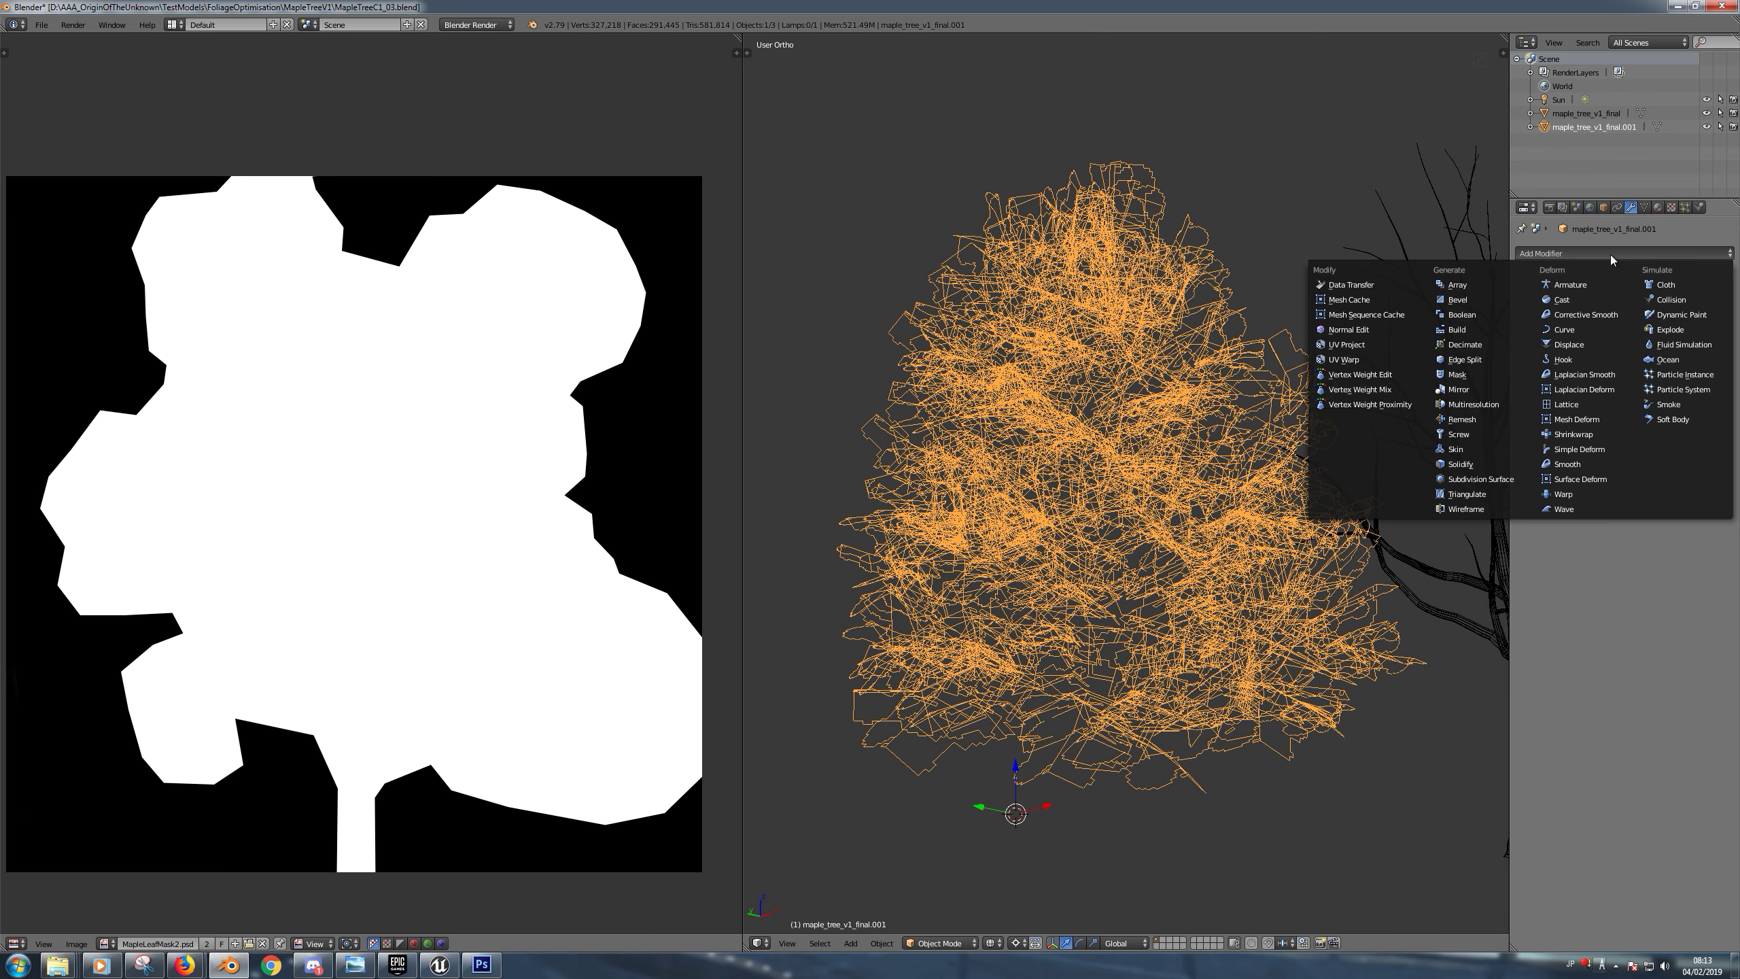
click(1506, 345)
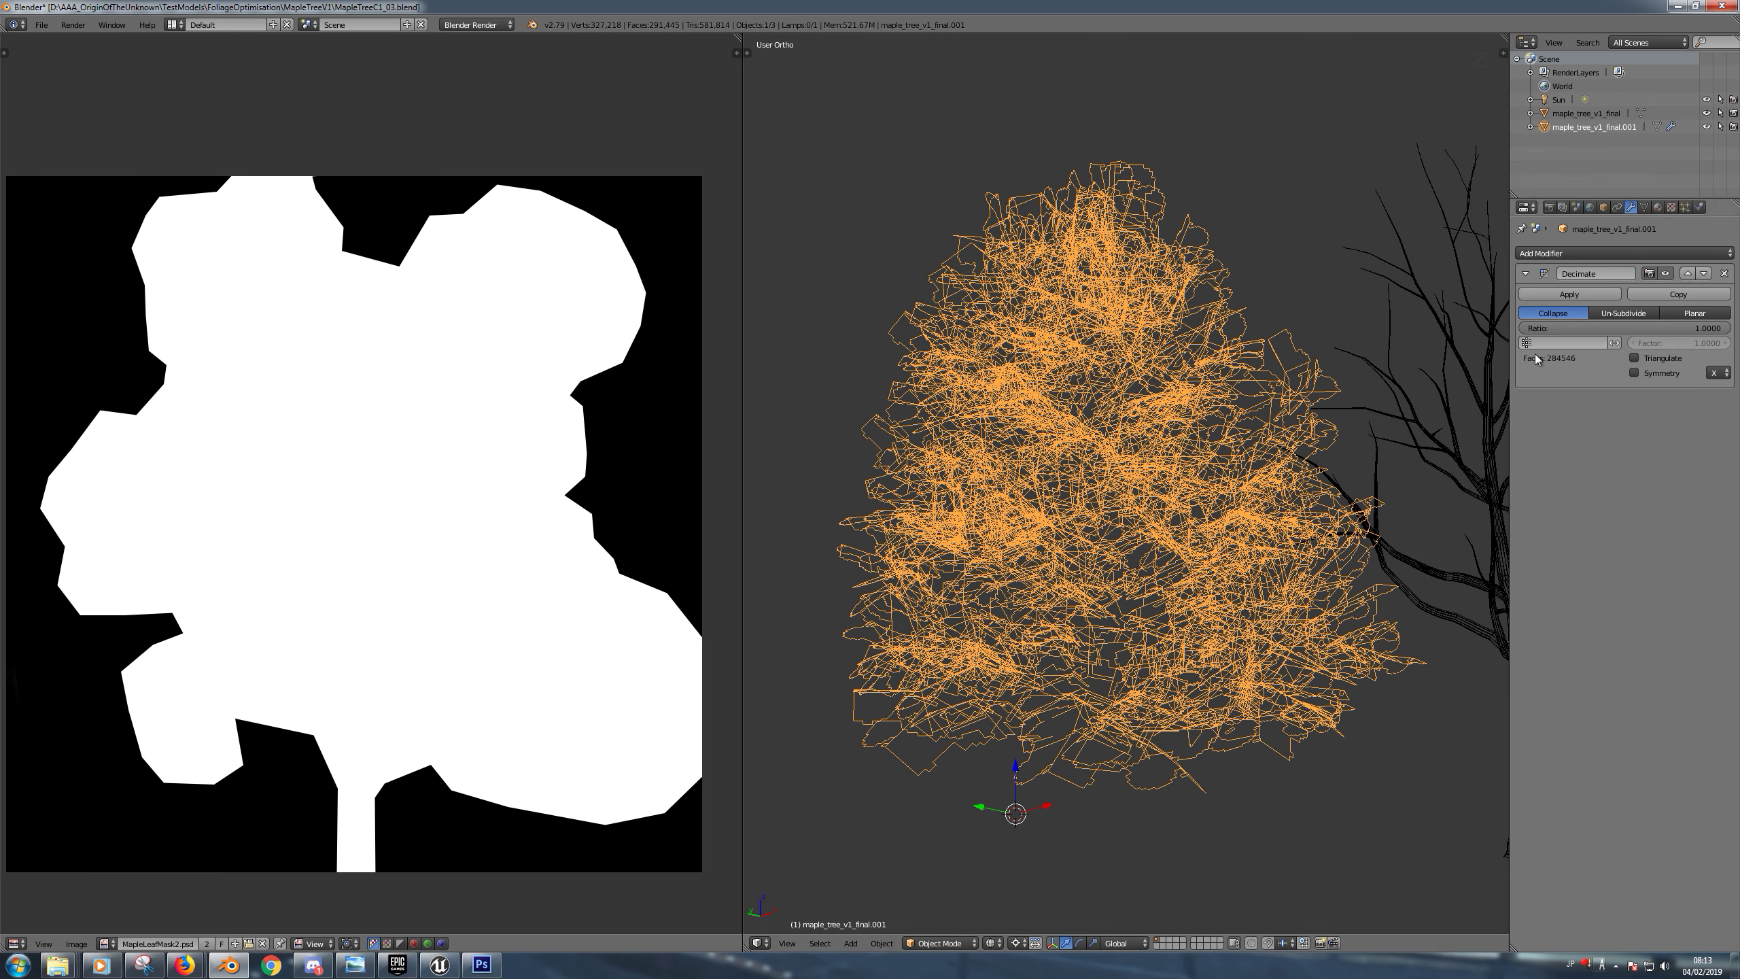
click(1611, 328)
text(.1)
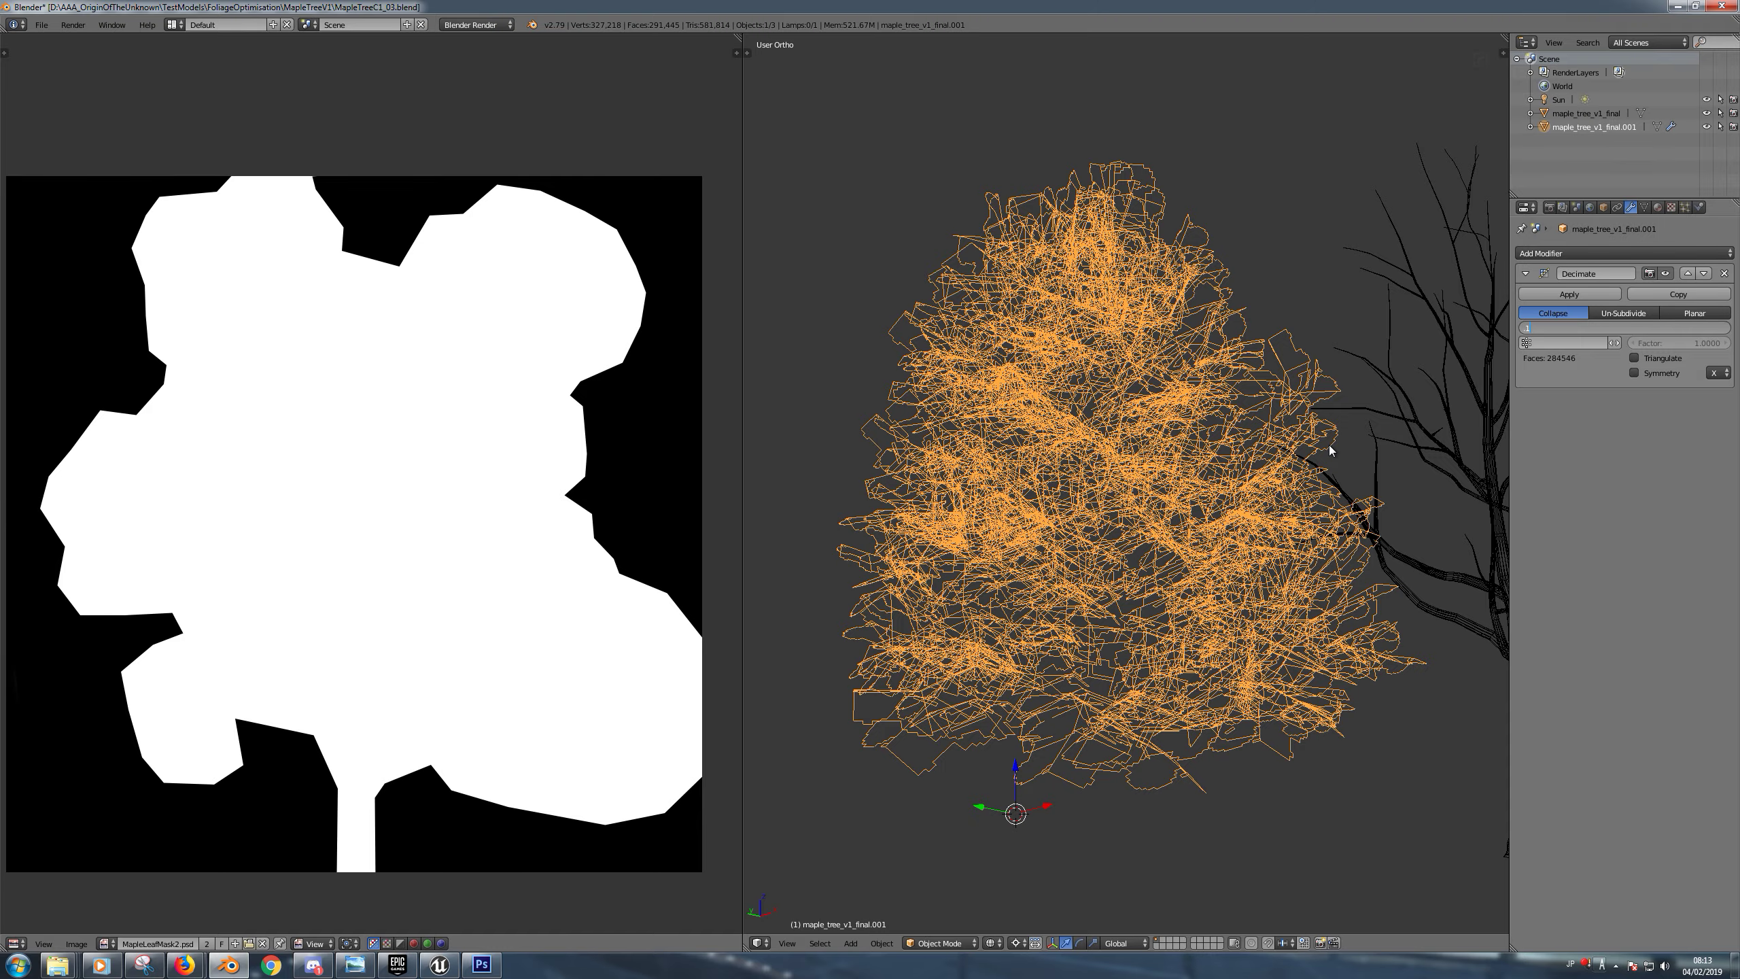
key(Return)
middle_drag(1330, 450, 1296, 555)
scroll(1253, 521, up, 5)
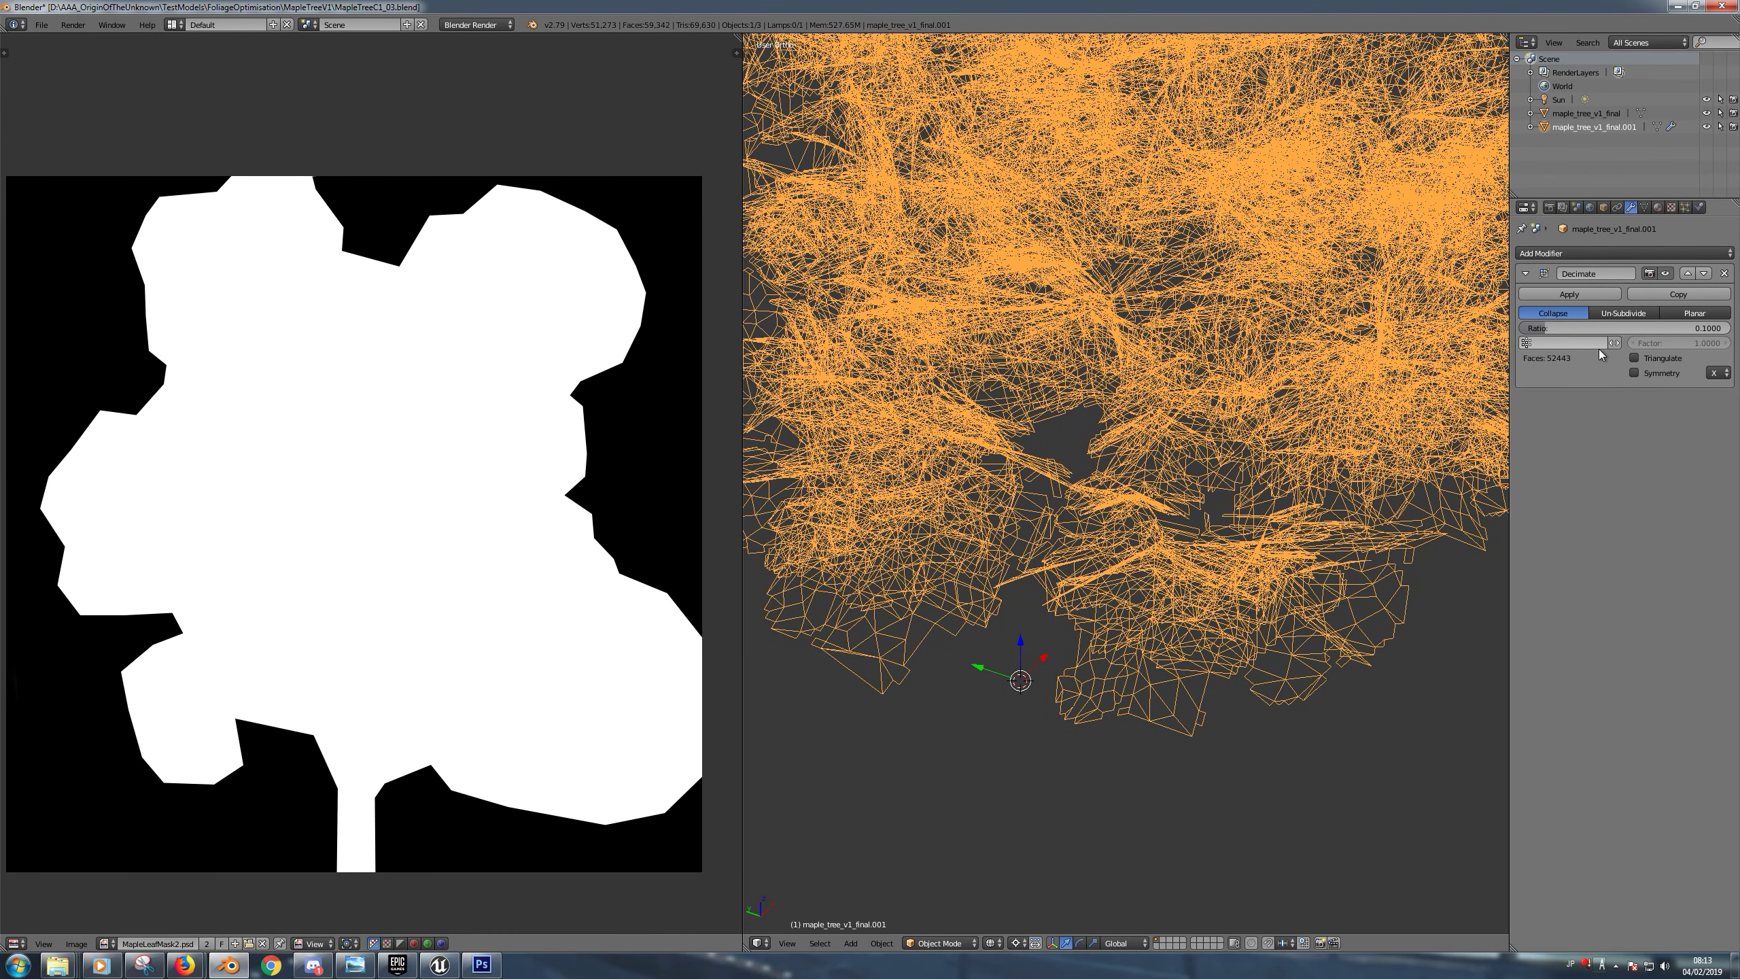
scroll(1138, 383, down, 4)
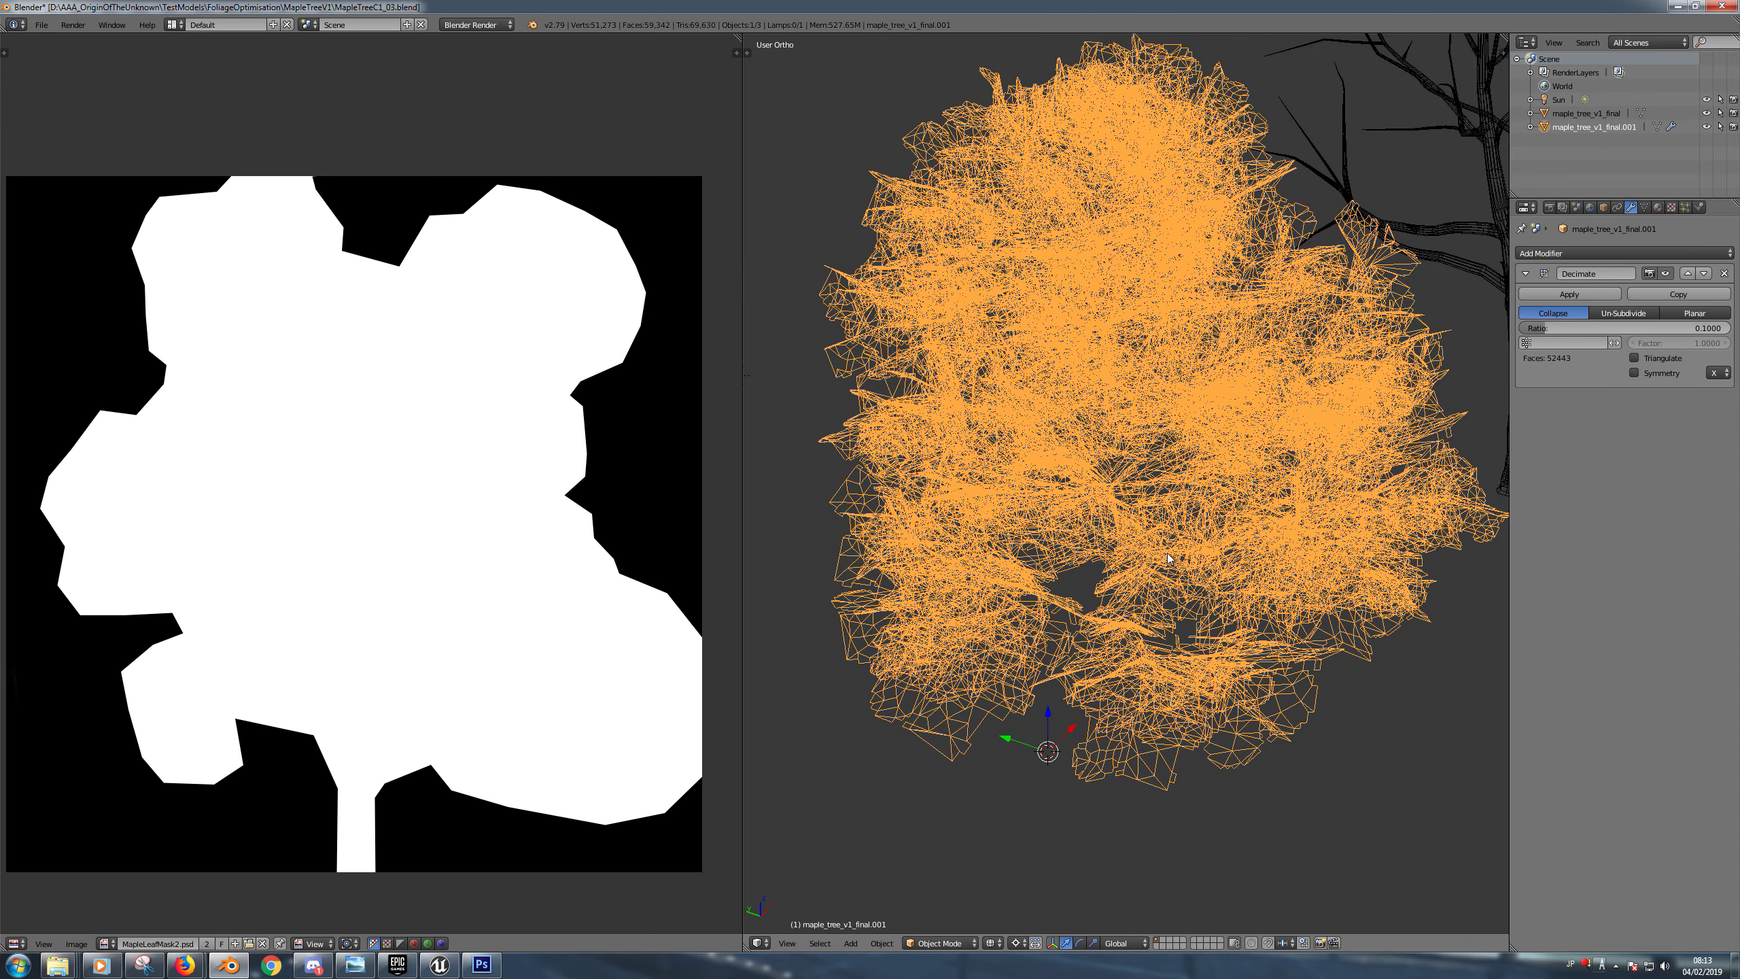
key(z)
key(z)
shift+scroll(1213, 588, down, 2)
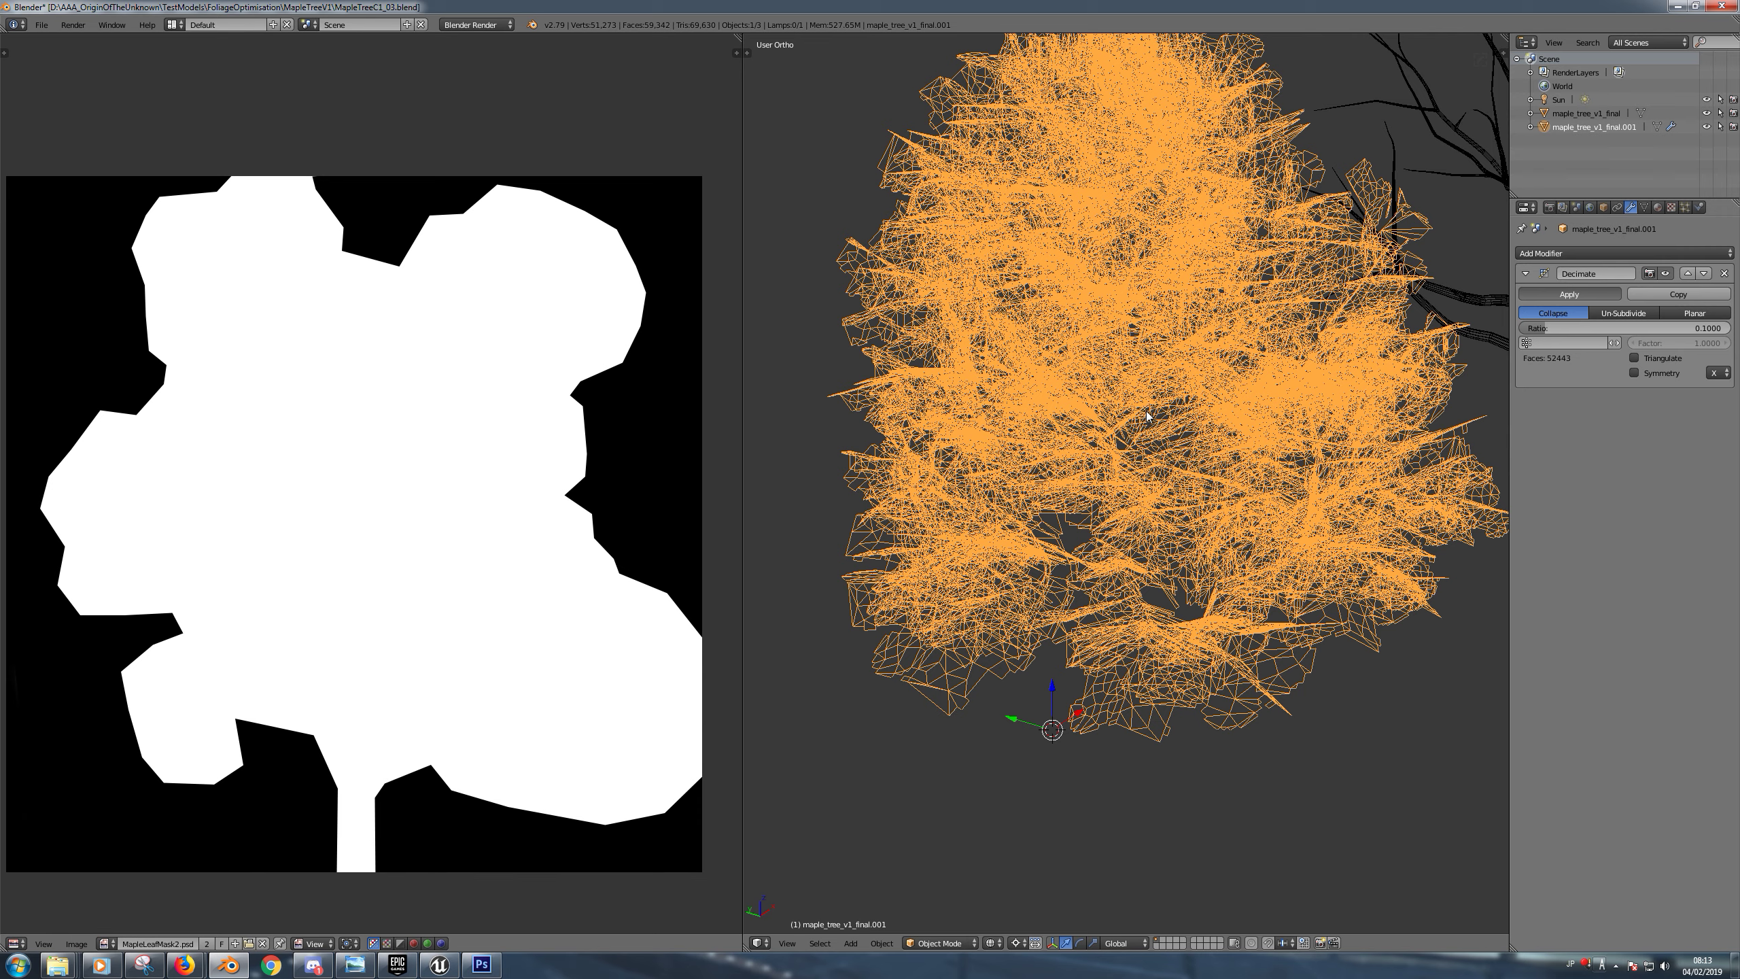
key(ctrl+z)
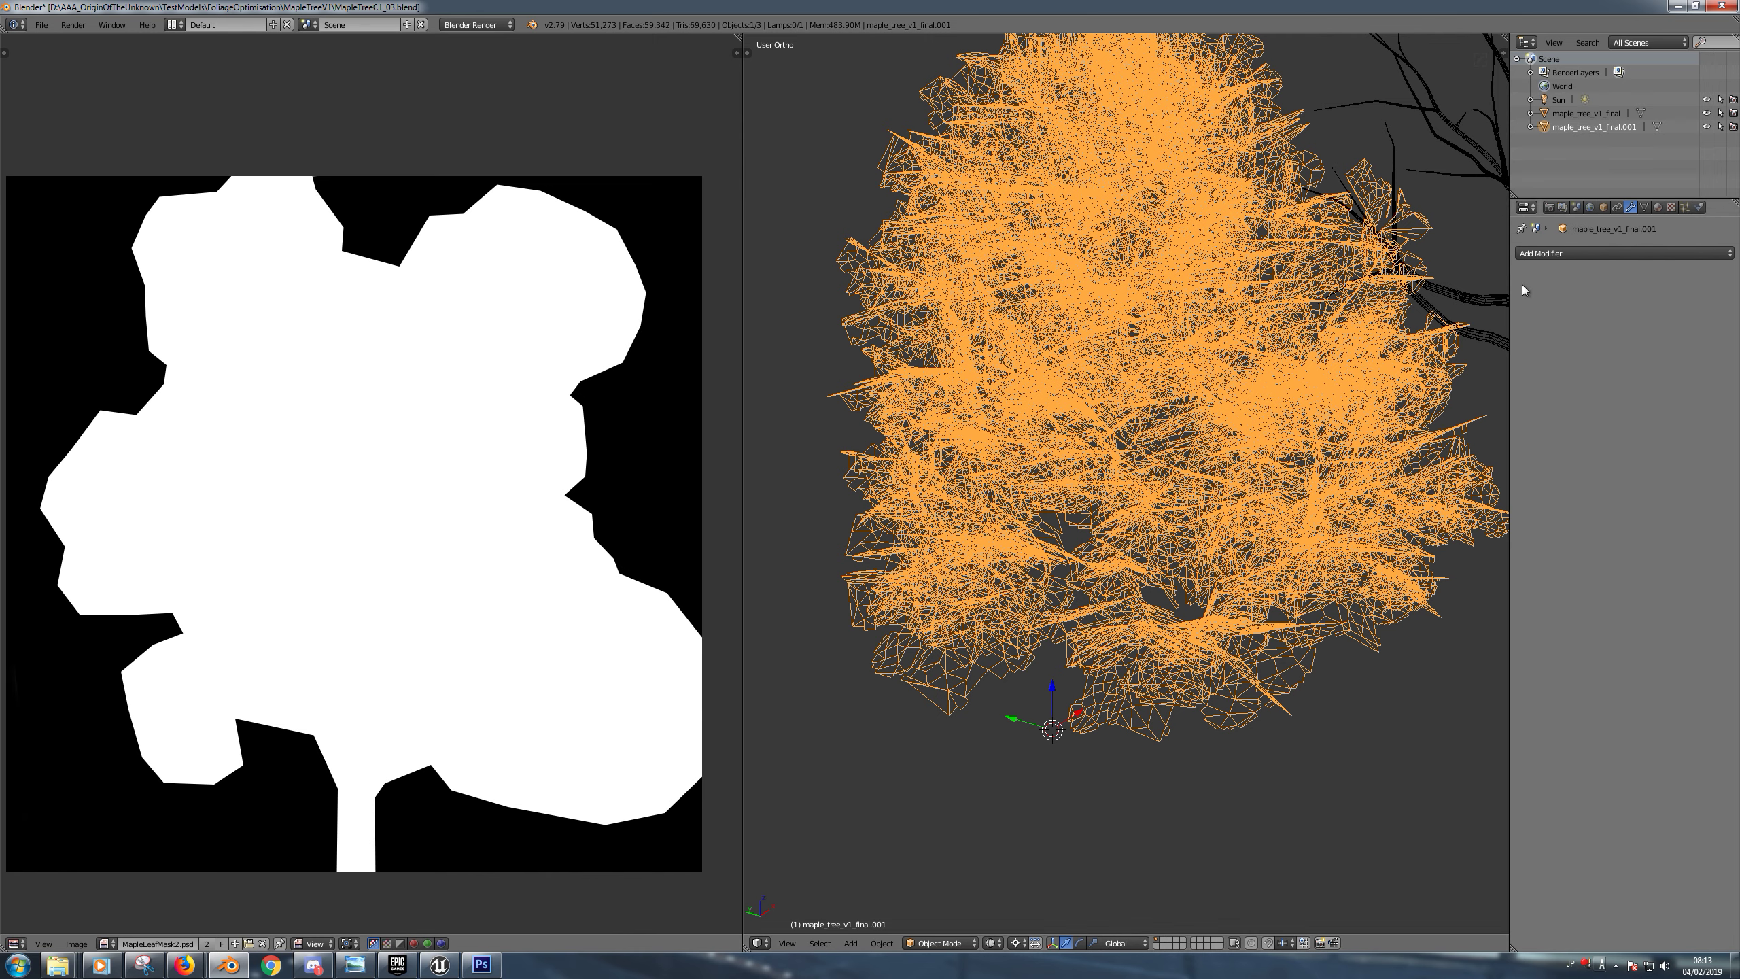
Add a second Decimate modifier at ratio 0.2 and apply it, leaving 11,292 faces
click(1558, 253)
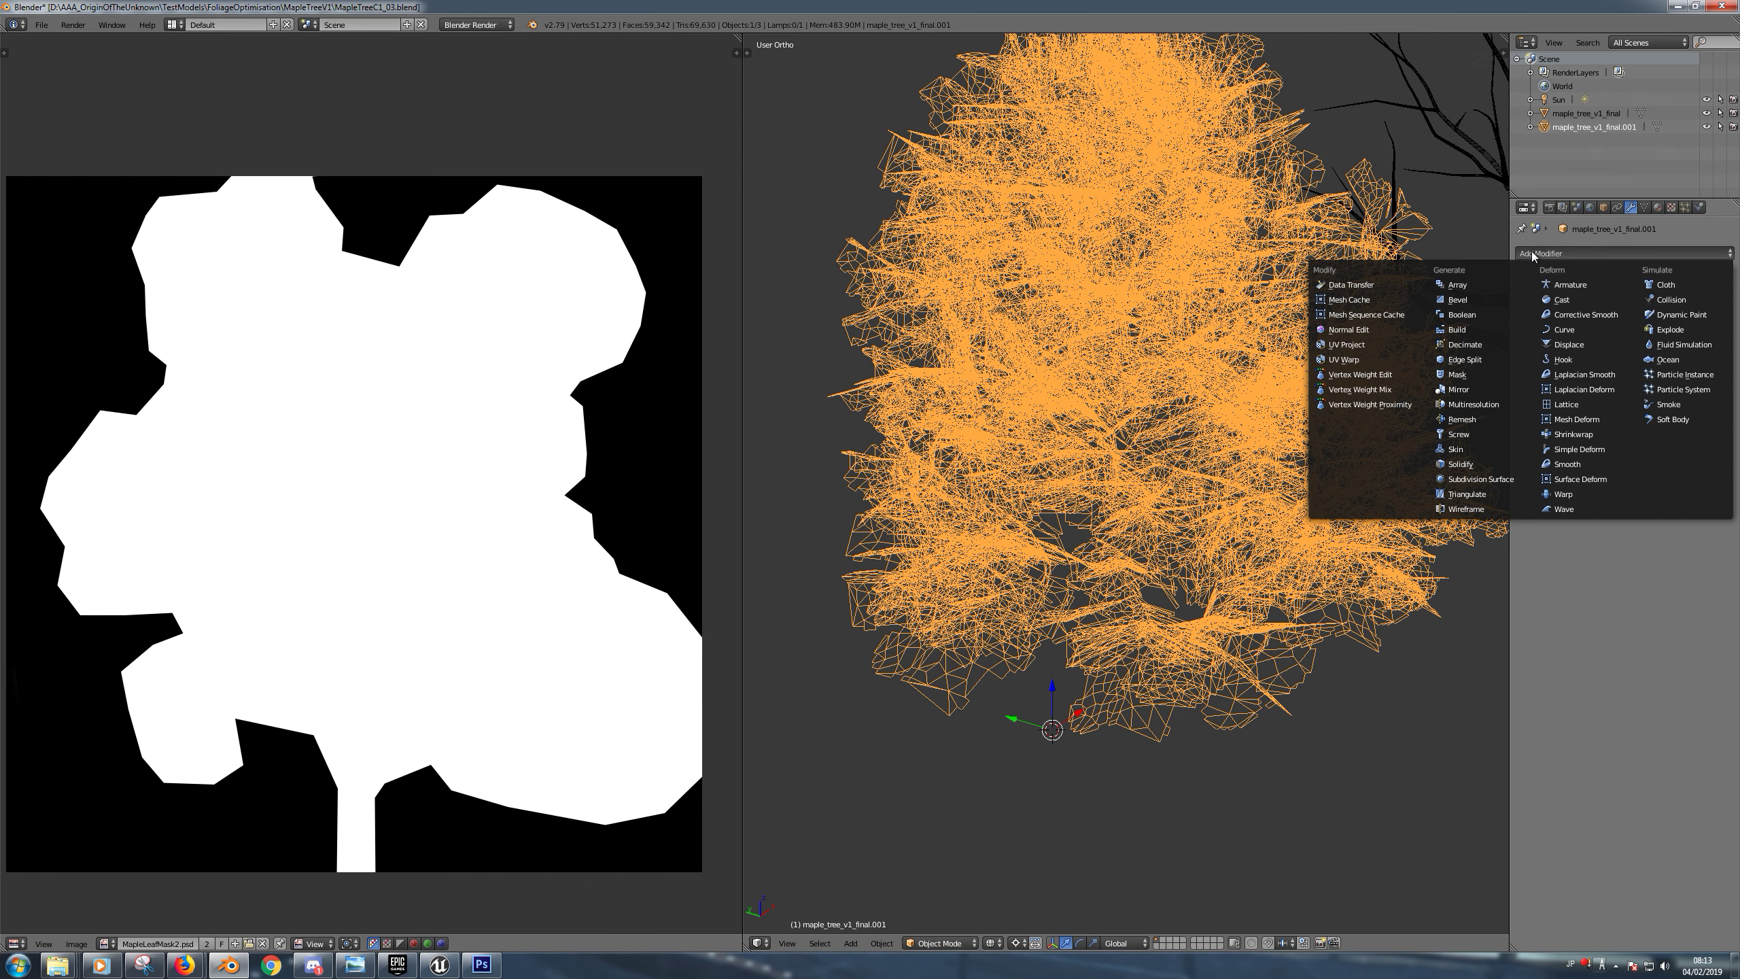
click(1480, 344)
click(1578, 329)
key(BackSpace)
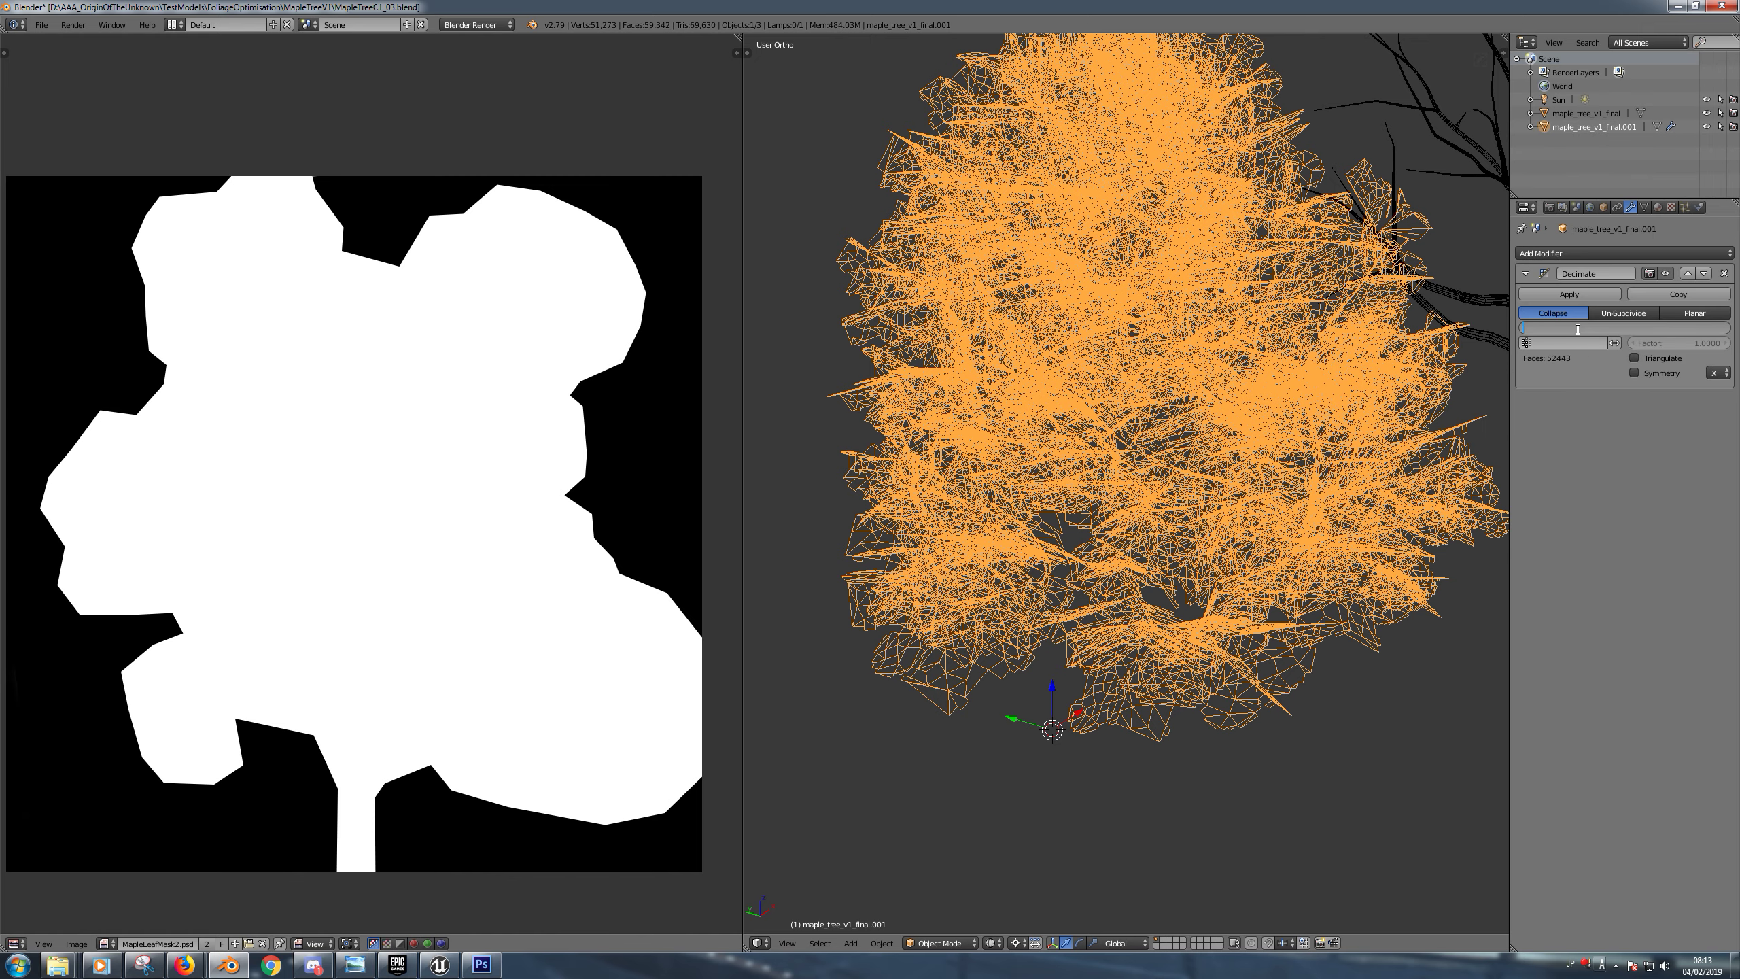
text(.2)
key(Return)
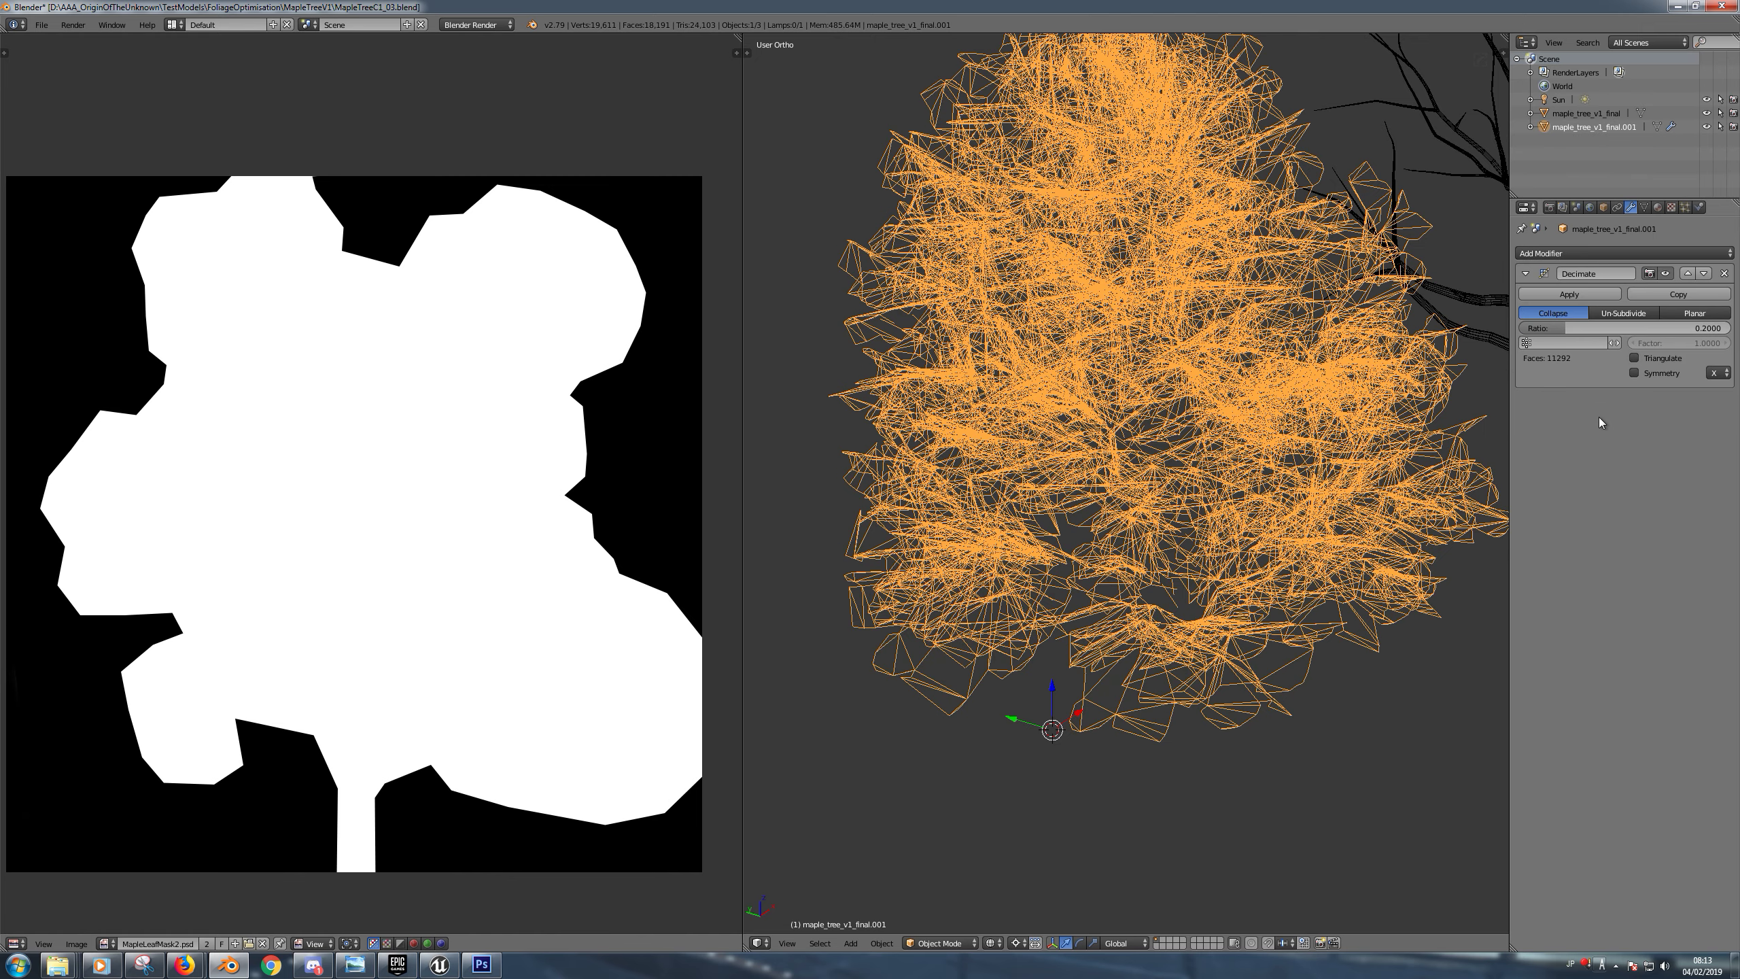
scroll(1344, 498, up, 5)
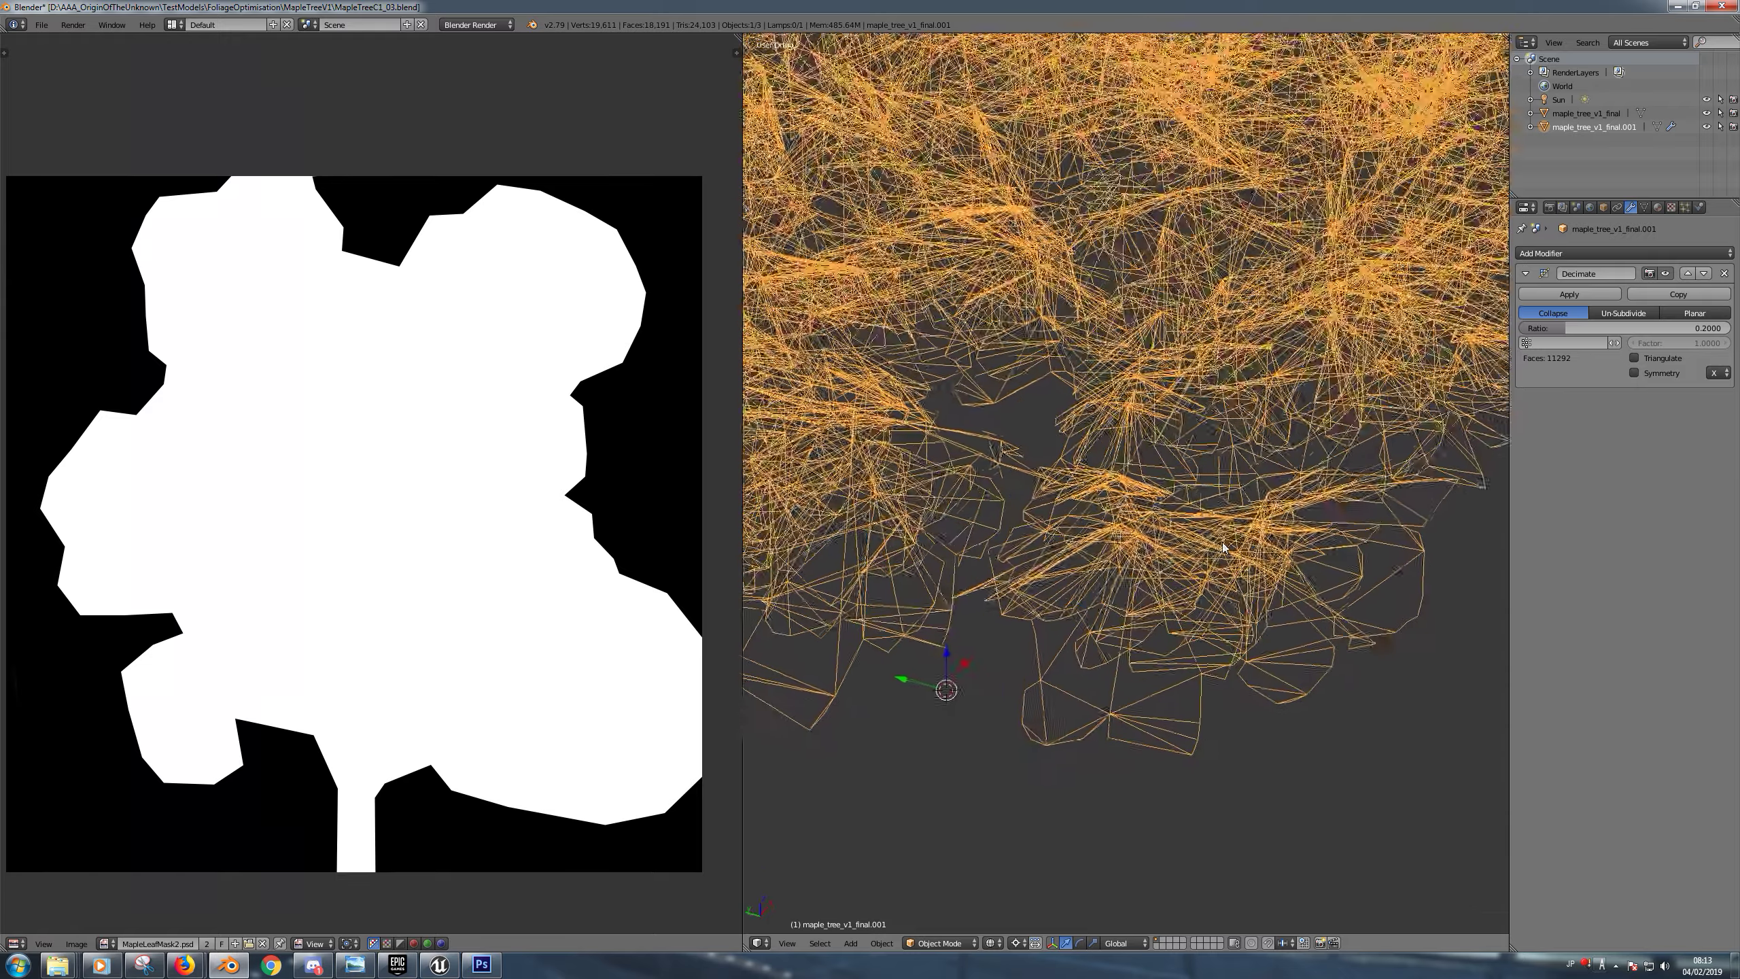
scroll(1320, 567, down, 5)
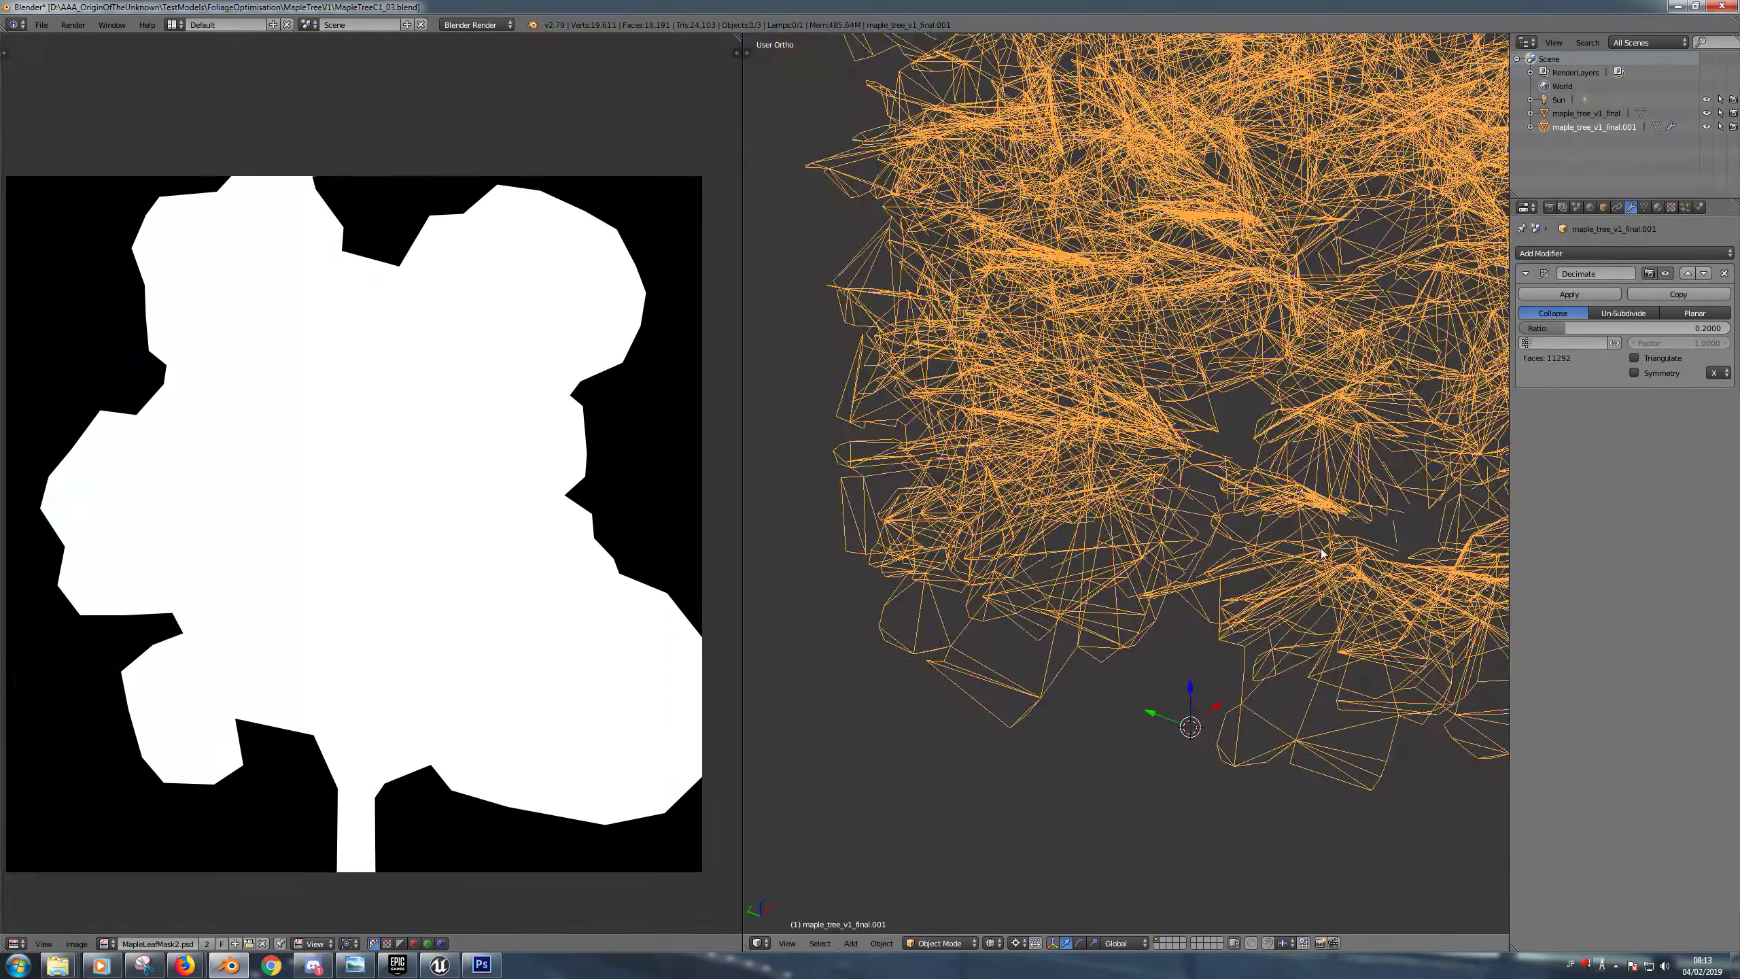
click(1569, 294)
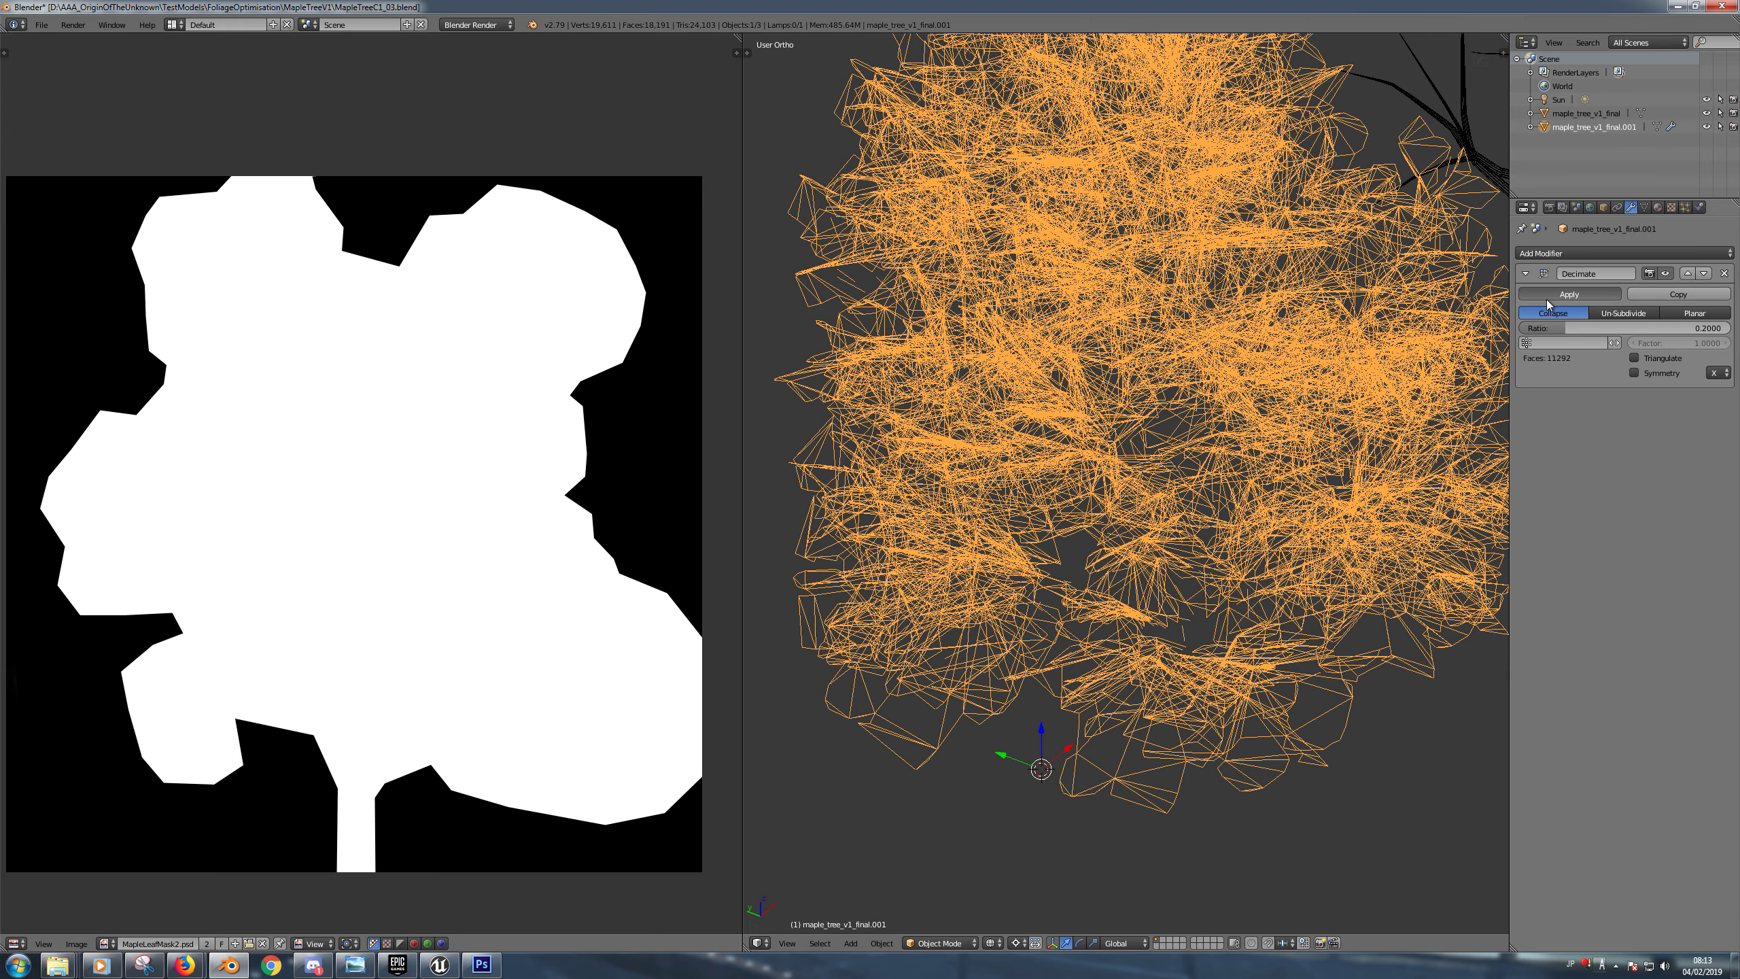
Show the decimated canopy solid-shaded in Edit Mode and orbit to inspect its underside
key(z)
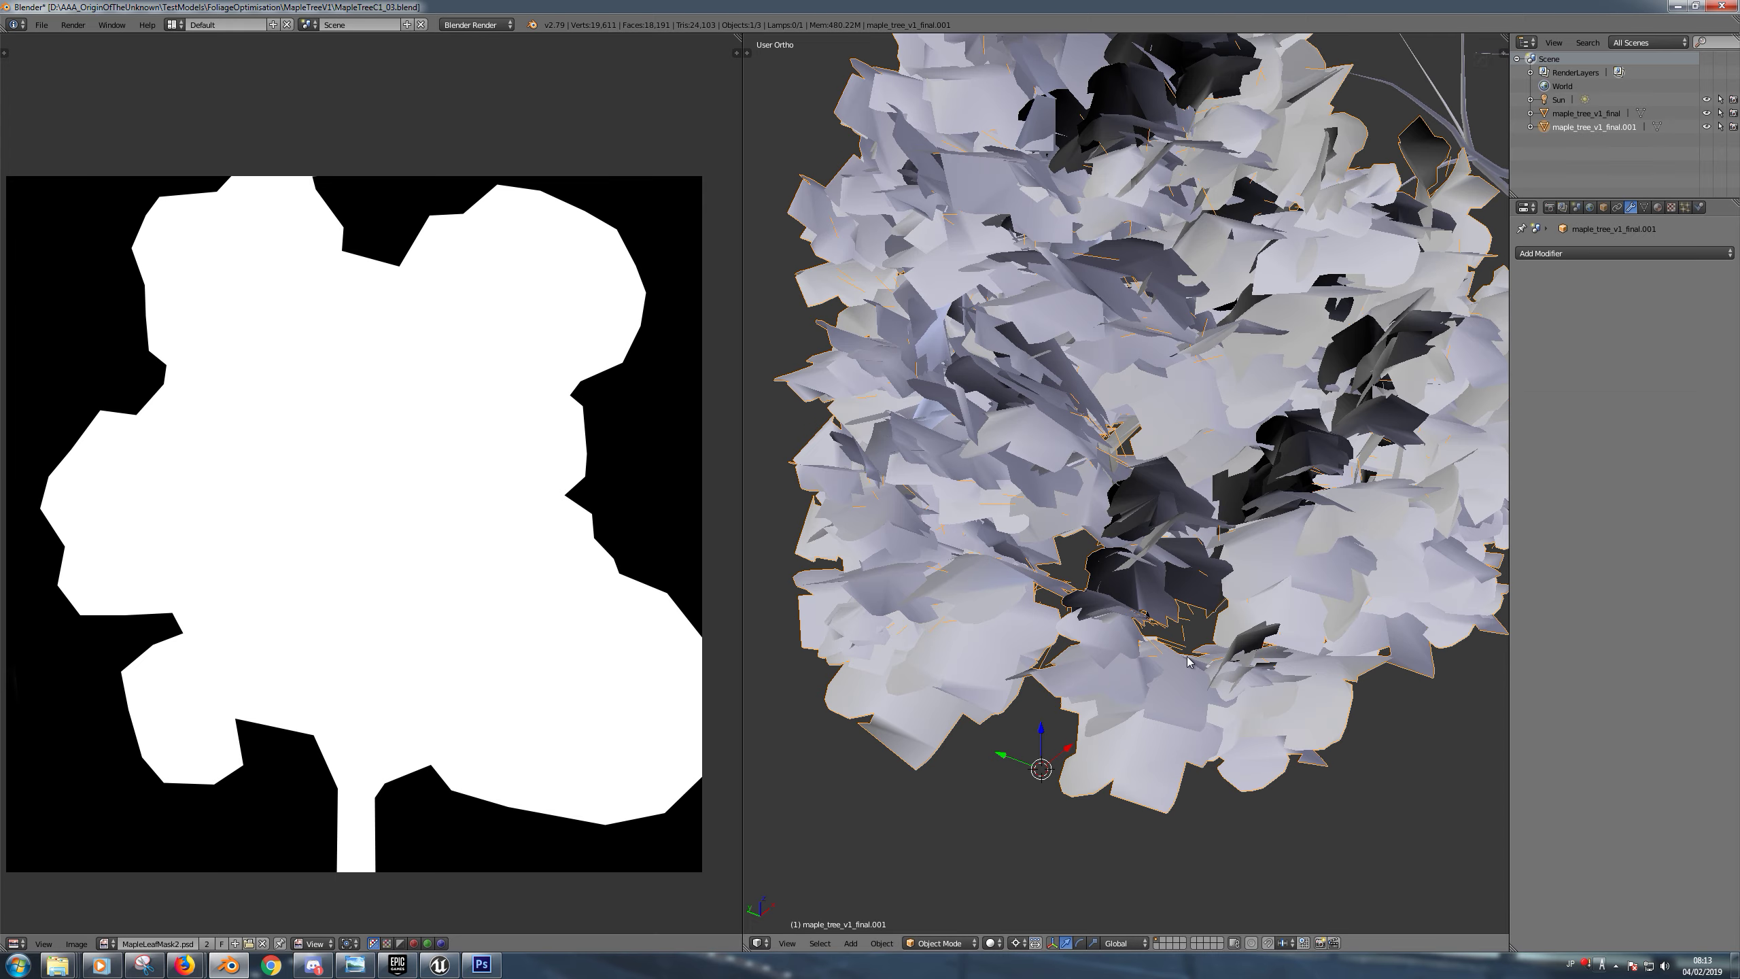
scroll(1189, 662, up, 1)
key(Tab)
key(a)
key(a)
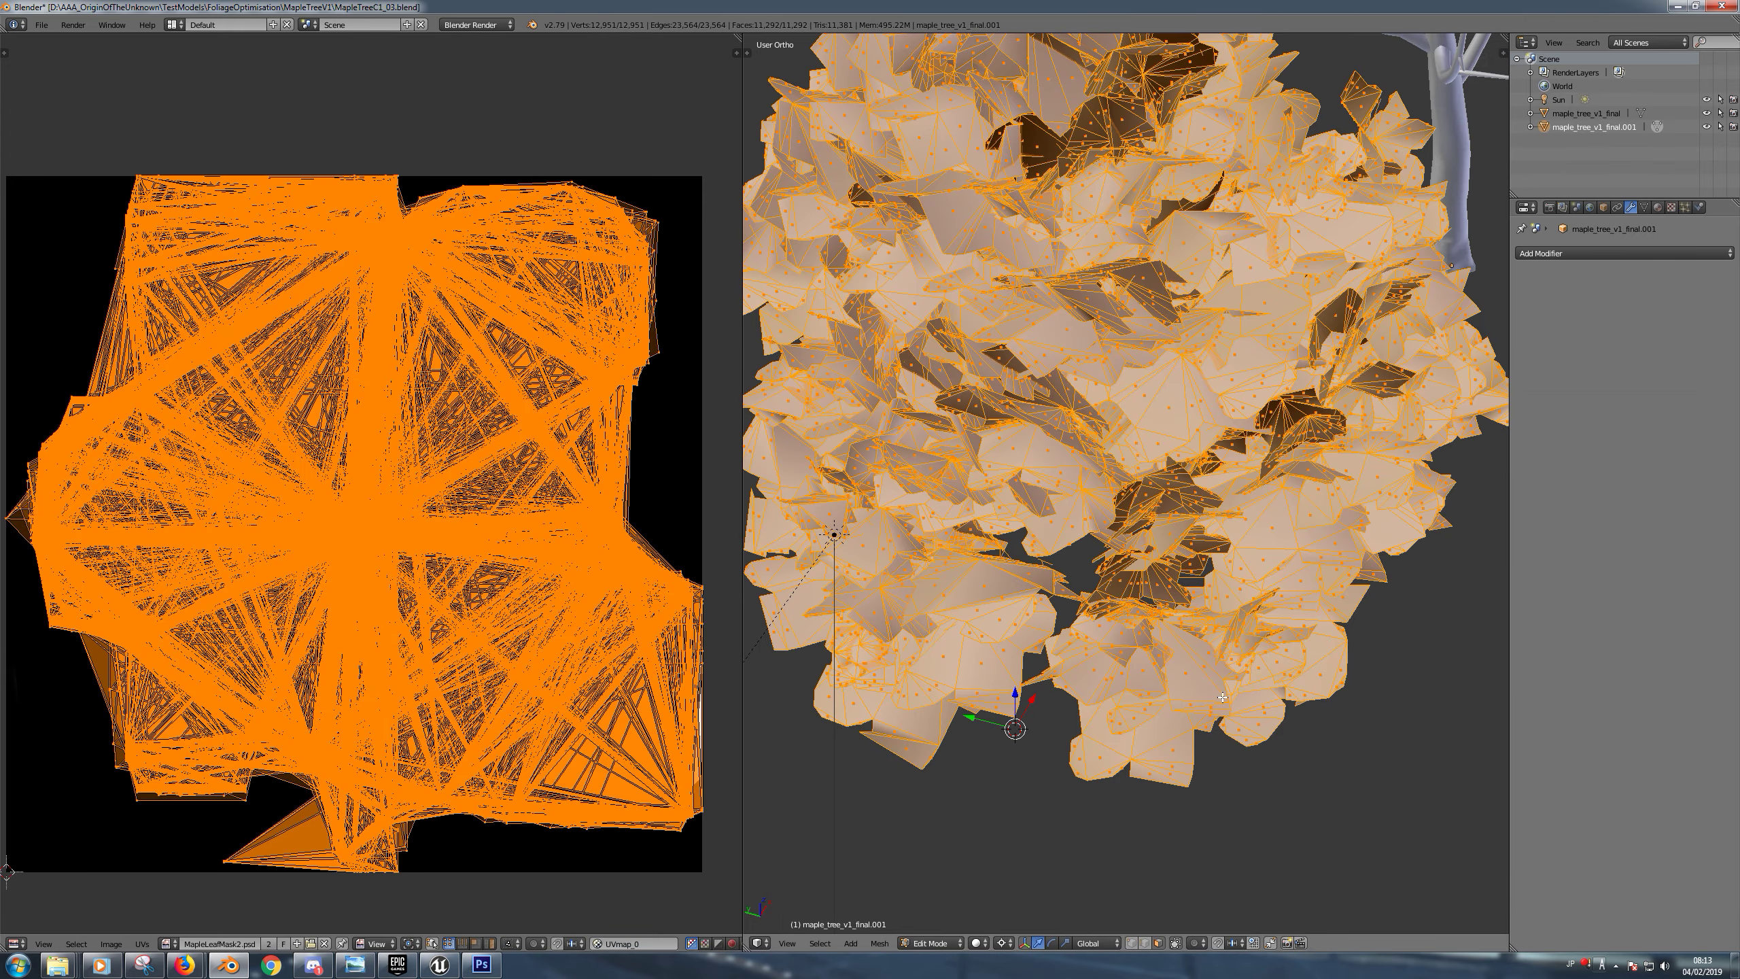
middle_drag(1222, 697, 1157, 578)
scroll(1157, 578, down, 5)
scroll(1192, 590, up, 5)
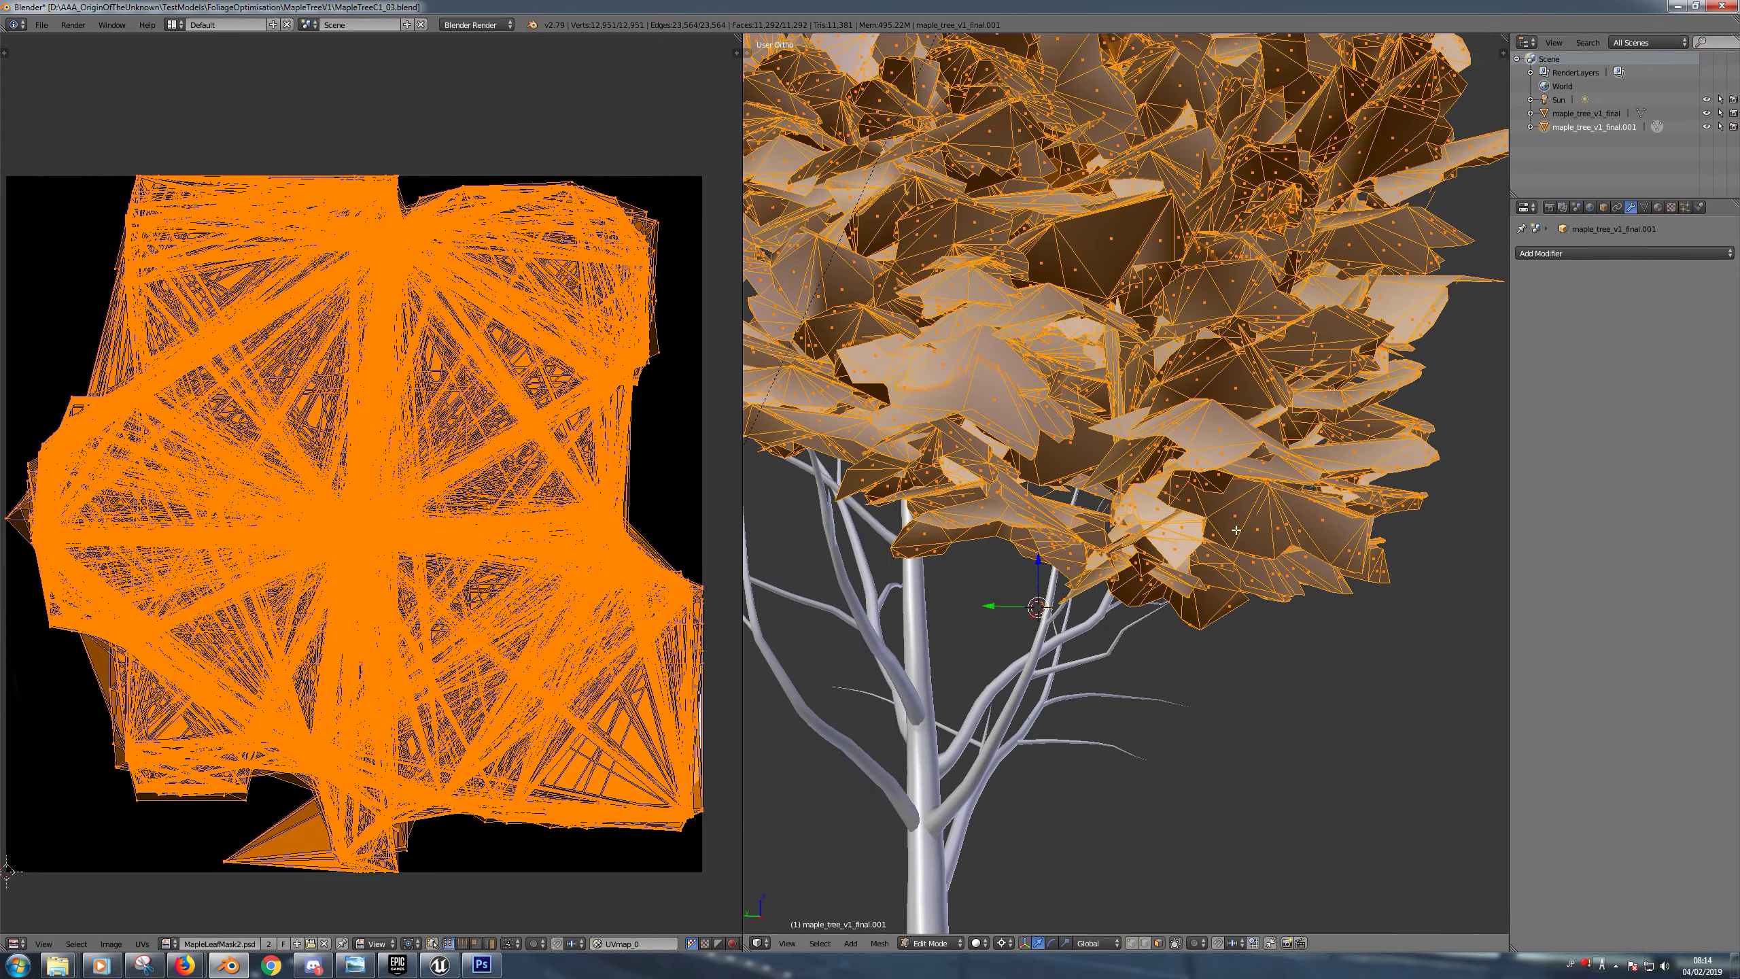
key(a)
key(a)
middle_drag(1192, 590, 1164, 548)
key(a)
Switch to face select, select all, and remove the two redundant vertices
key(a)
scroll(1165, 549, up, 3)
key(a)
key(ctrl+Tab)
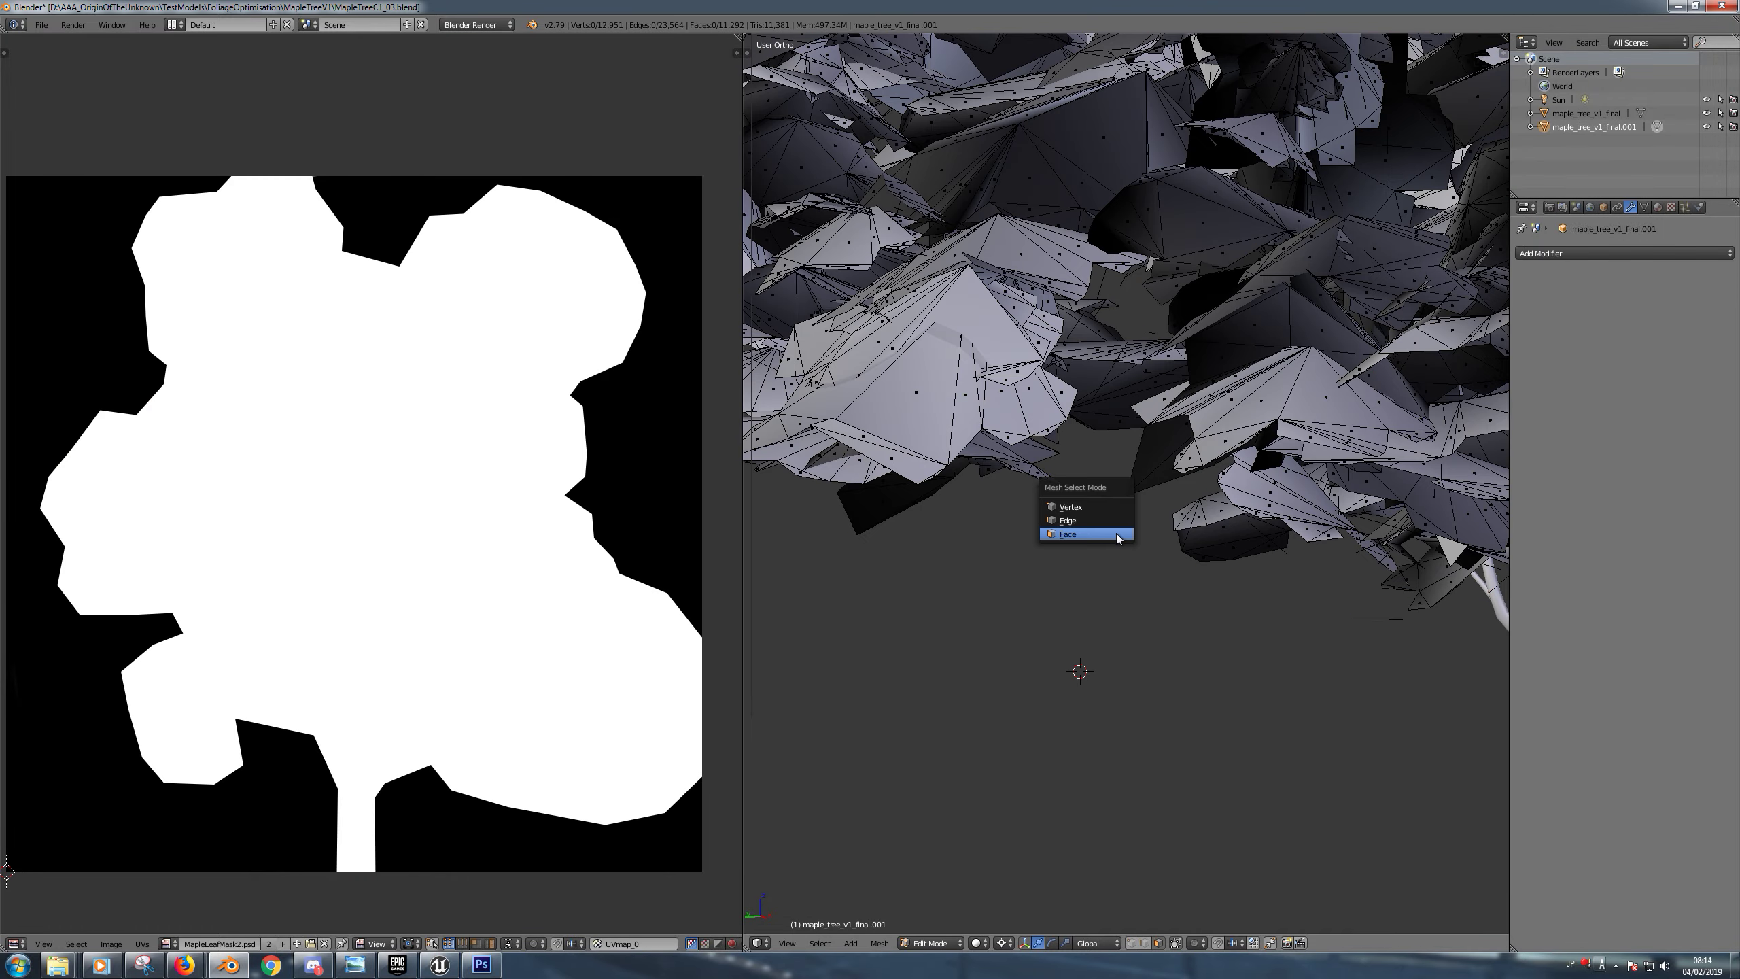
click(1118, 533)
Select a stray loose edge below the canopy and delete its vertices
key(a)
key(w)
click(1130, 491)
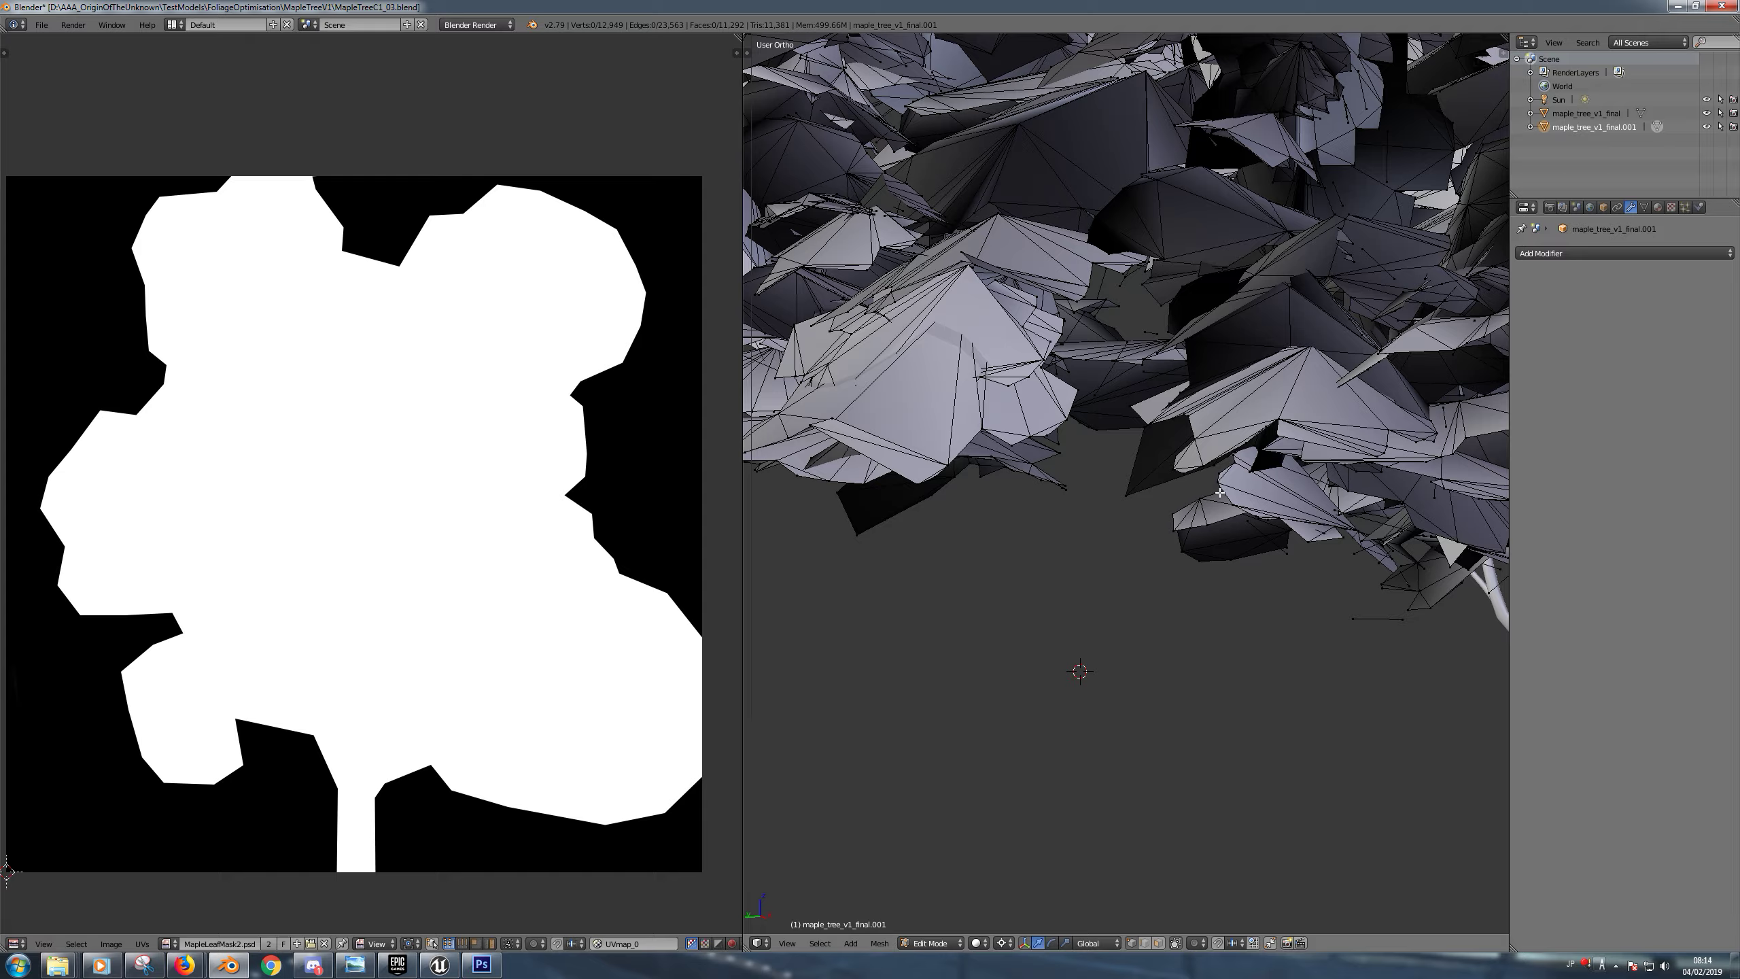
middle_drag(1248, 492, 1196, 576)
key(a)
right_click(1197, 576)
key(x)
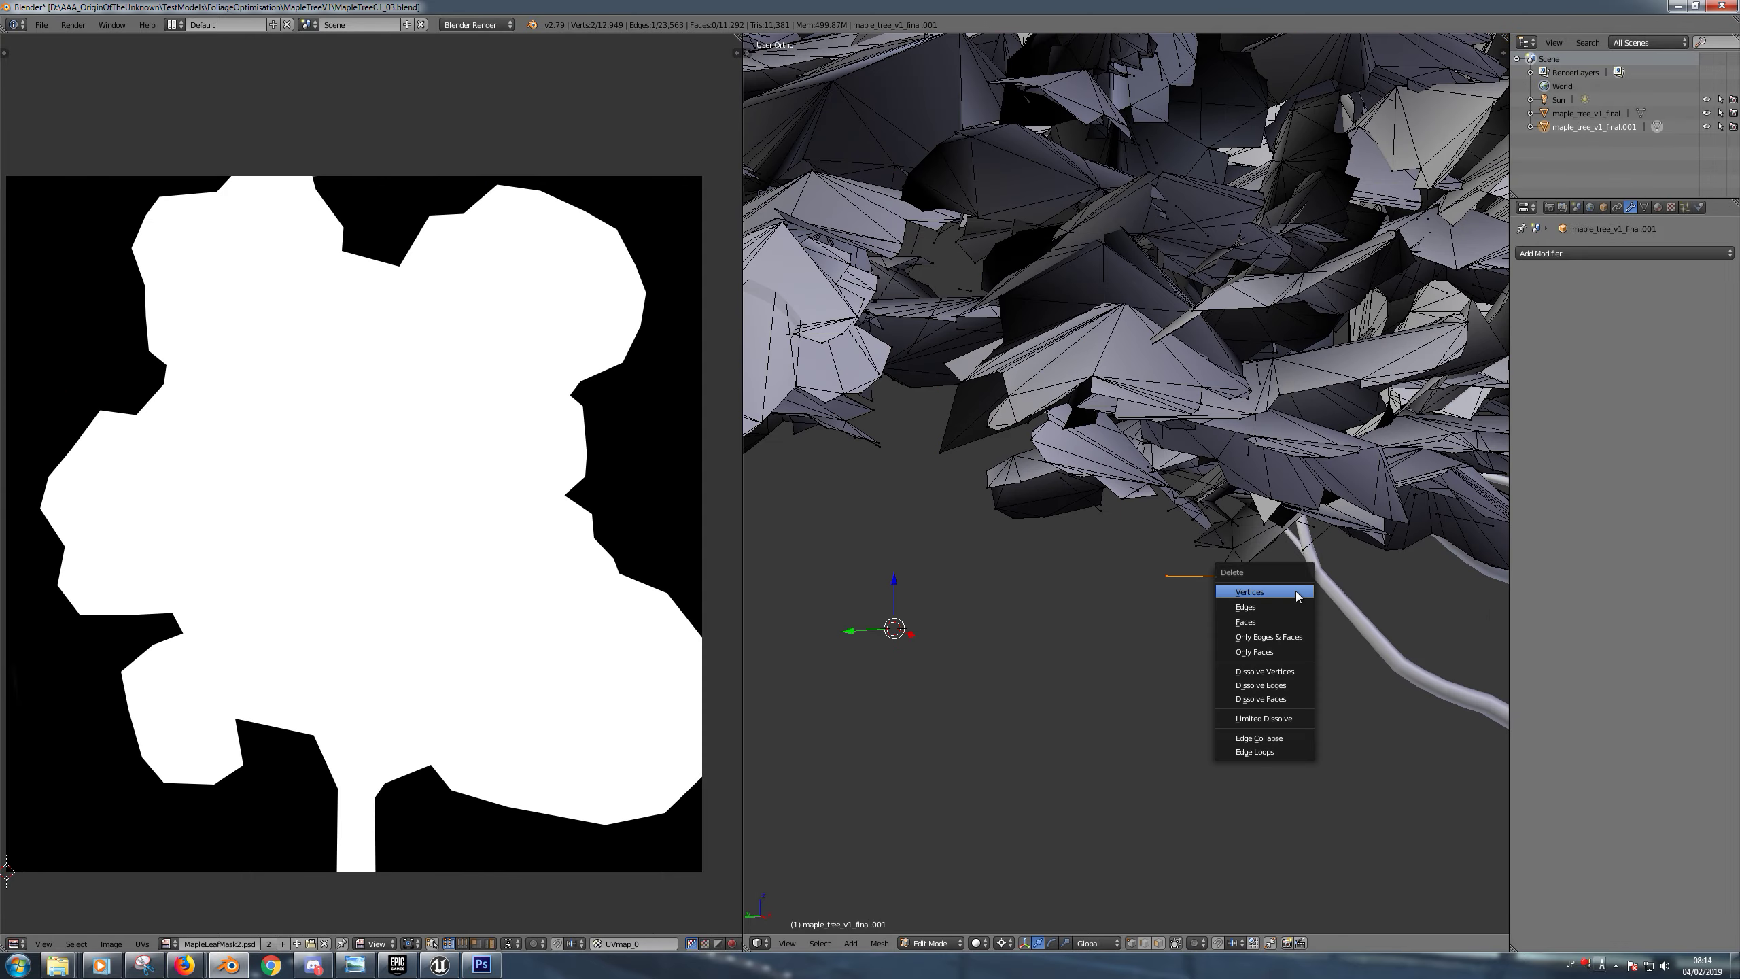
click(1295, 590)
key(a)
scroll(1346, 522, down, 5)
Pick another loose edge and select all similar edges by Amount of Adjacent Faces
middle_drag(1346, 521, 1154, 696)
scroll(1154, 696, up, 2)
scroll(1154, 696, up, 4)
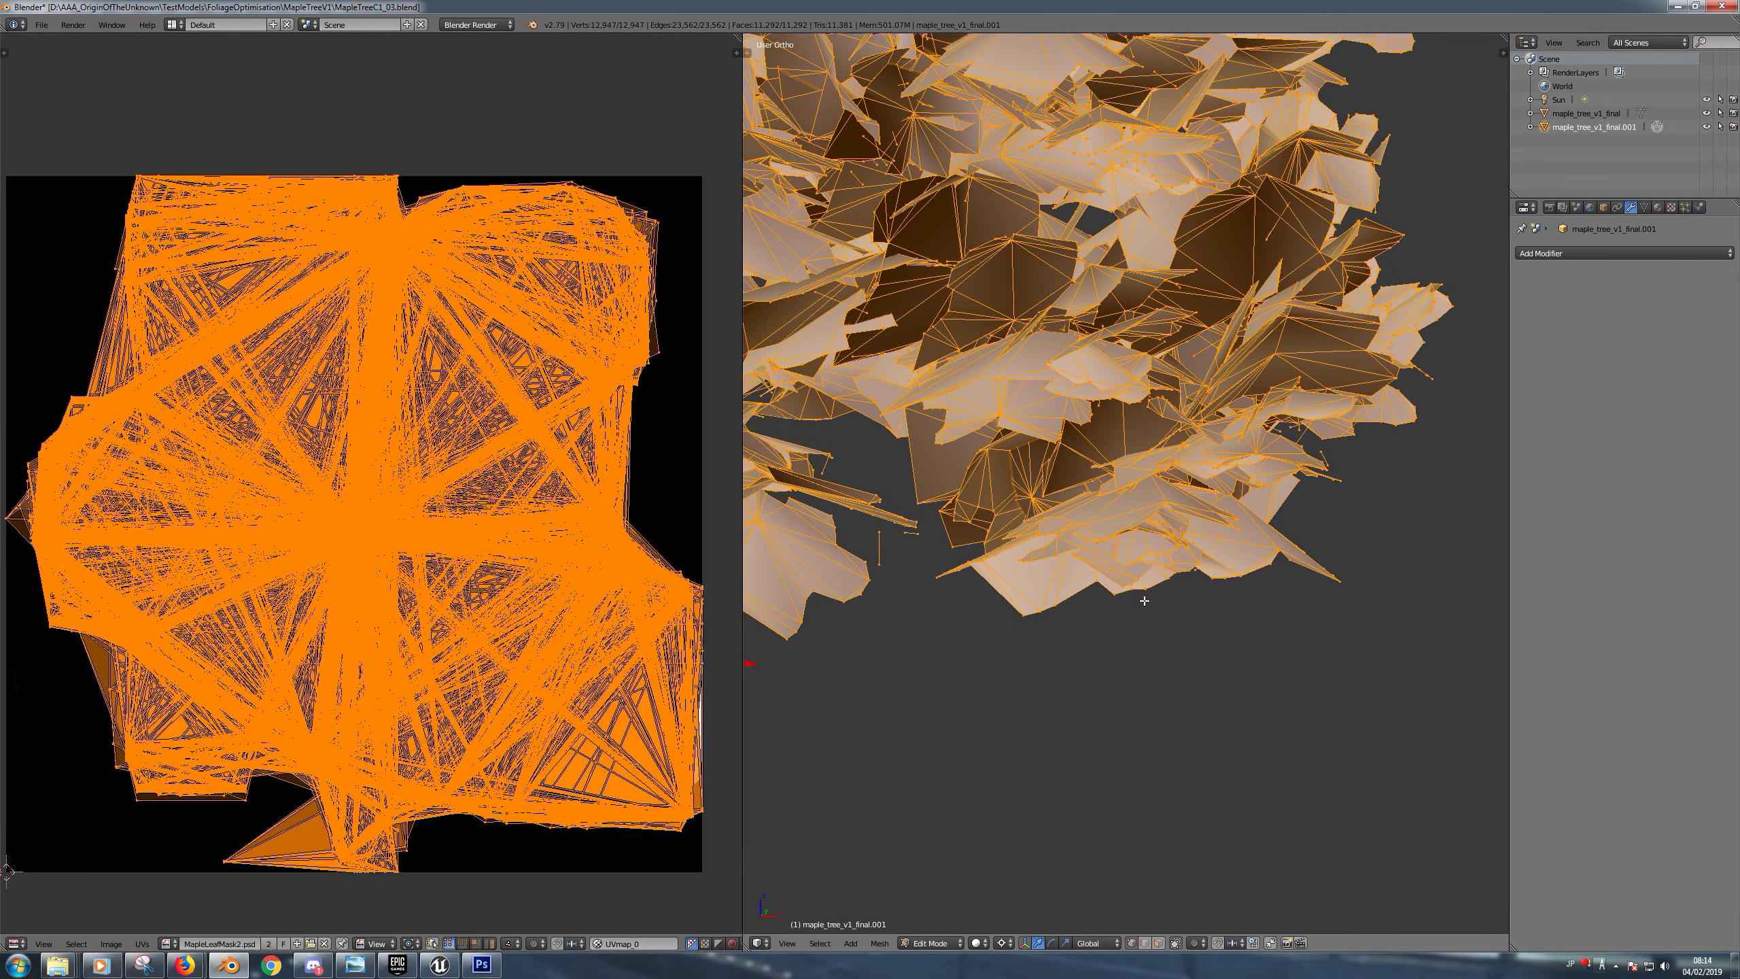
scroll(1142, 629, up, 3)
key(a)
right_click(994, 647)
key(x)
key(shift+g)
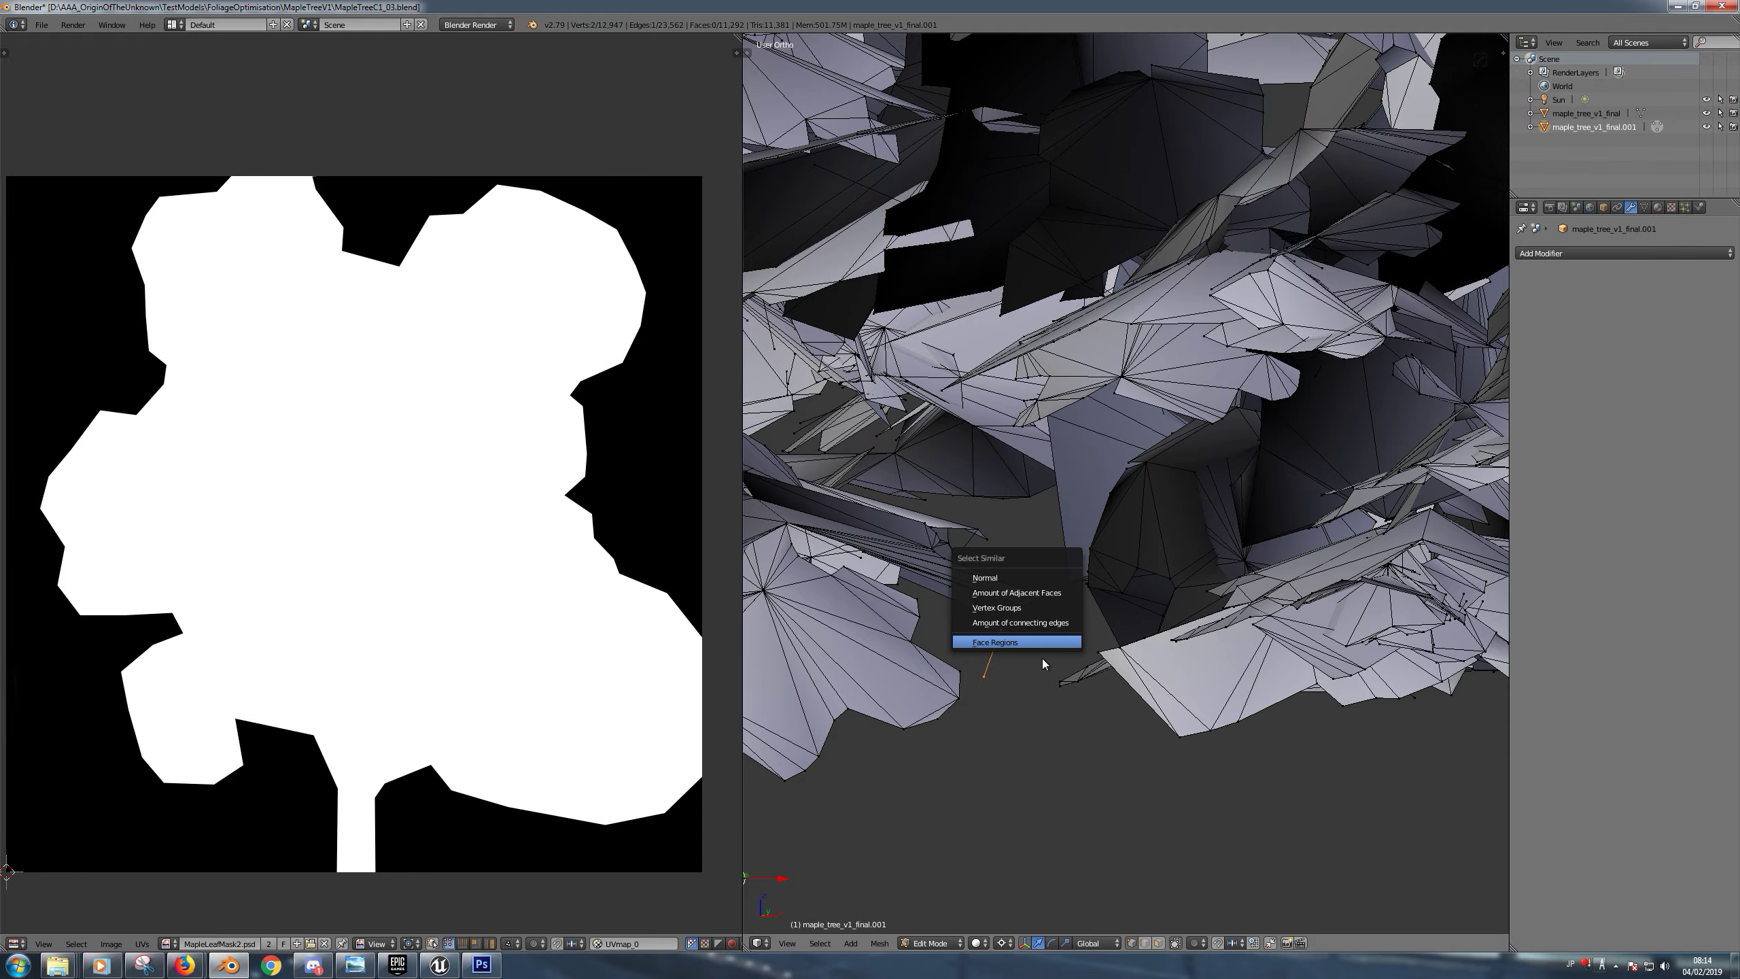
click(1028, 591)
Delete the selected loose edges in wireframe view, then undo the deletion
key(z)
scroll(1192, 541, down, 5)
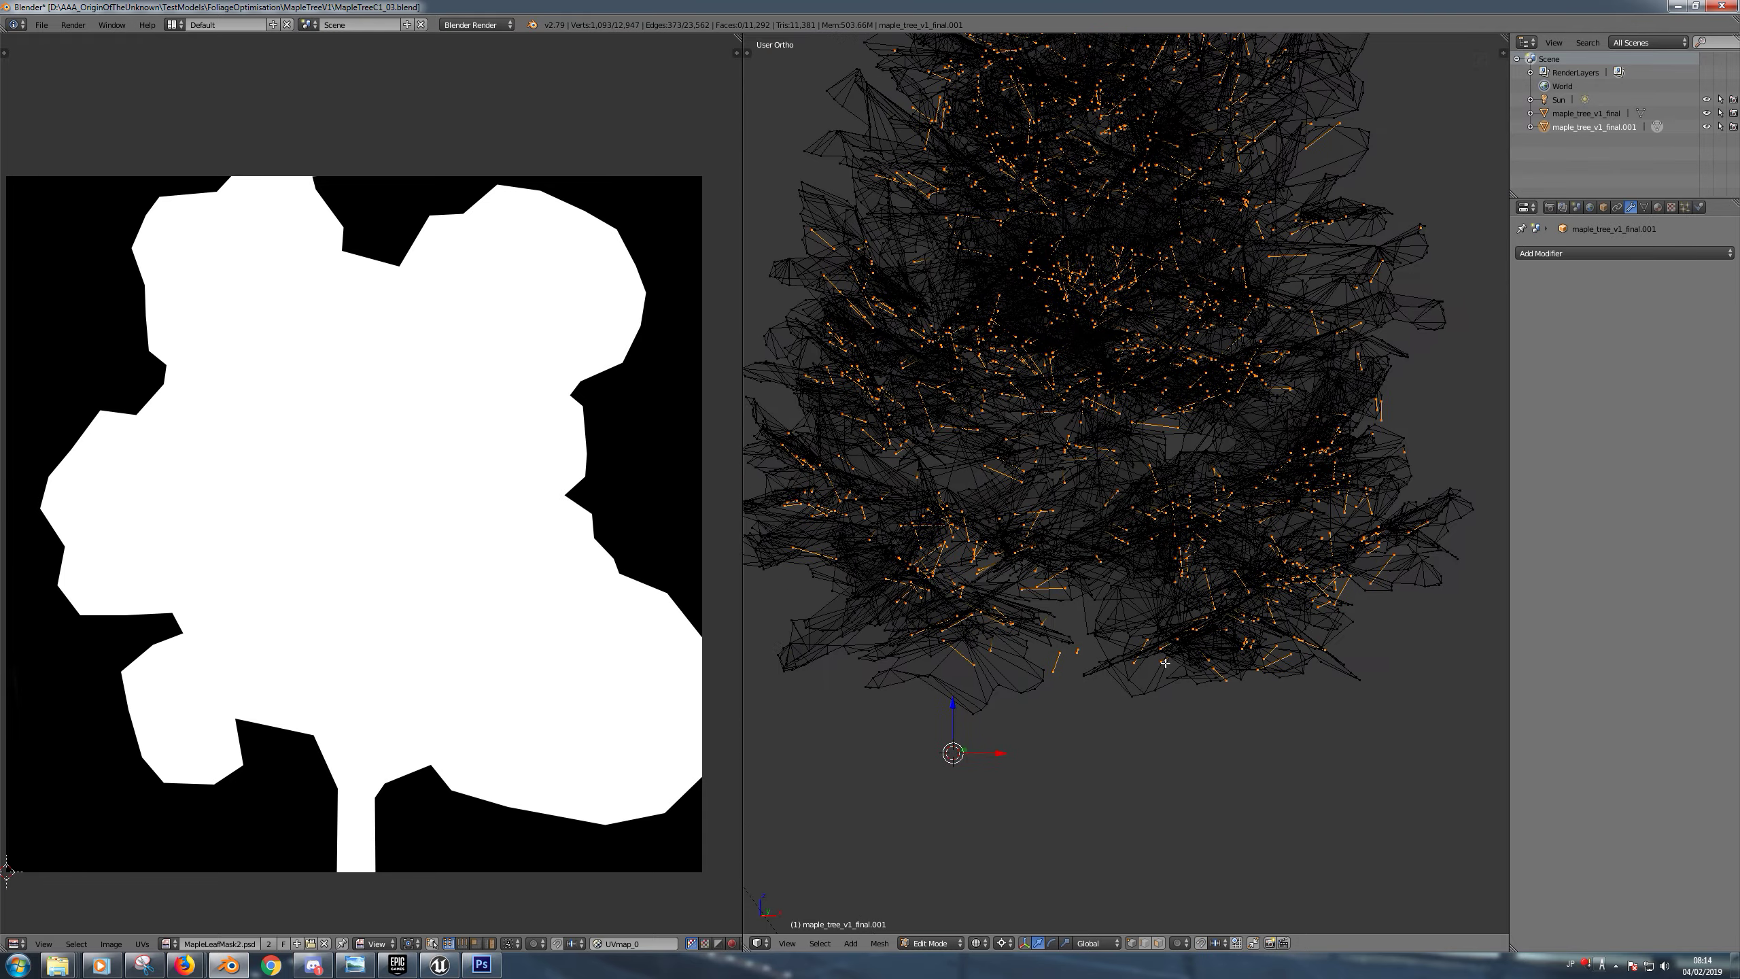
middle_drag(1209, 582, 1226, 596)
key(x)
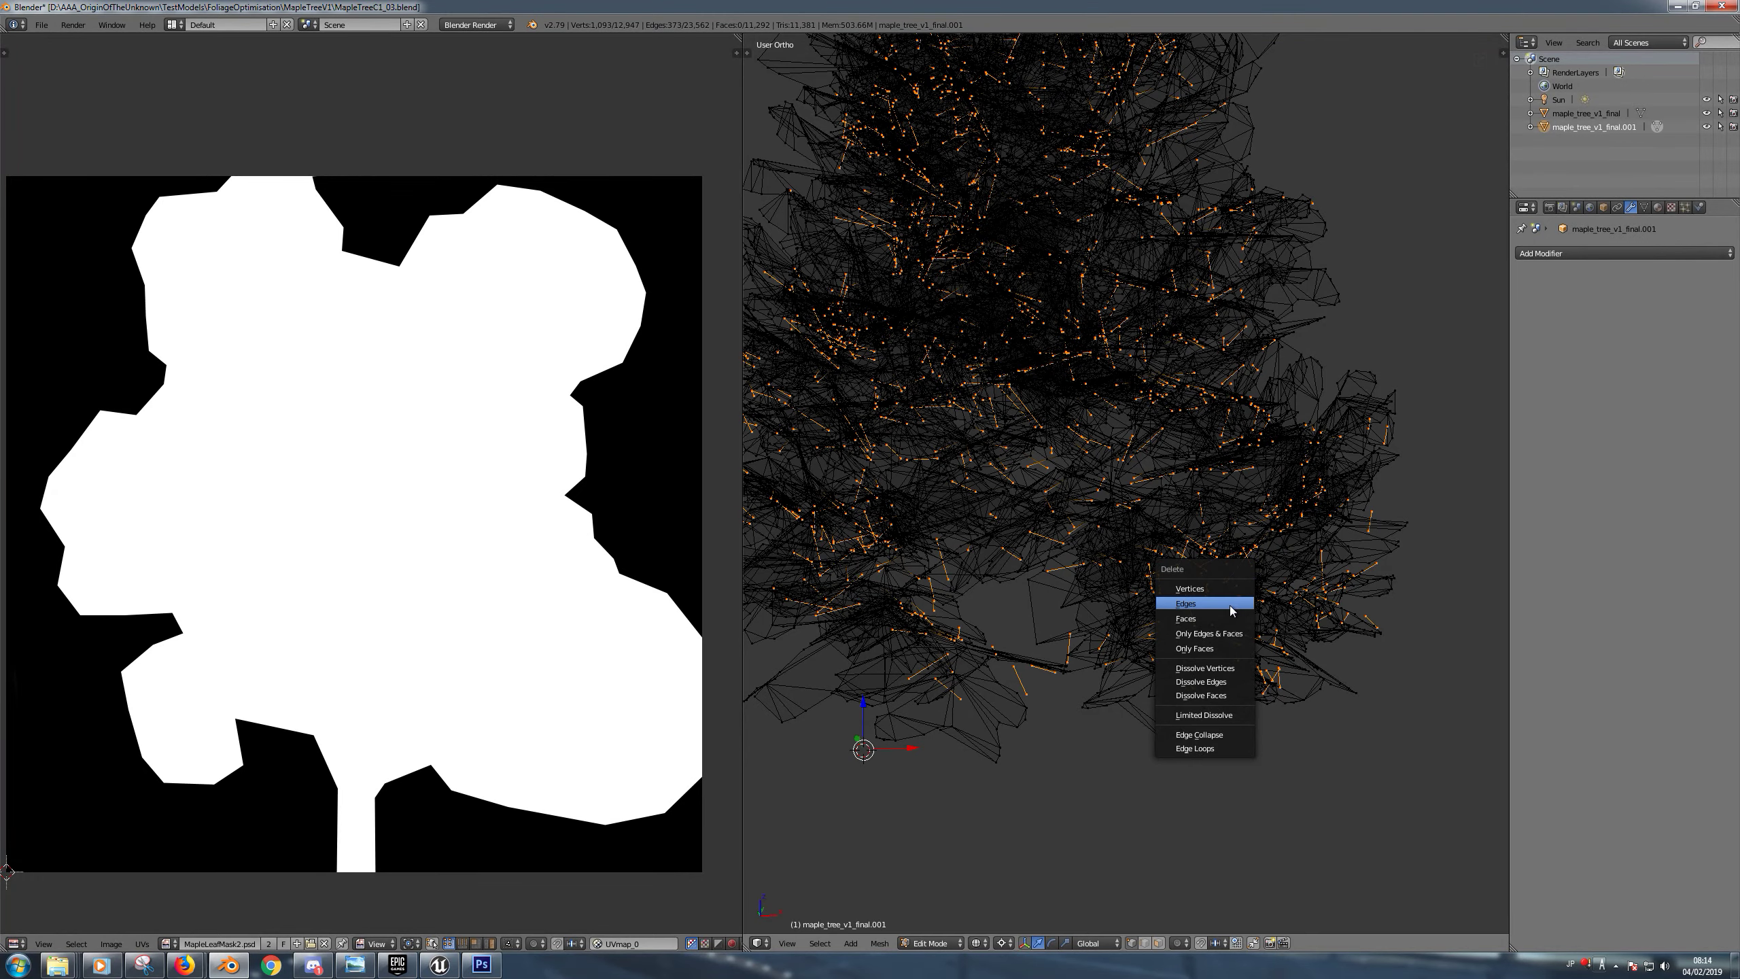
click(1230, 600)
key(z)
scroll(1270, 591, down, 5)
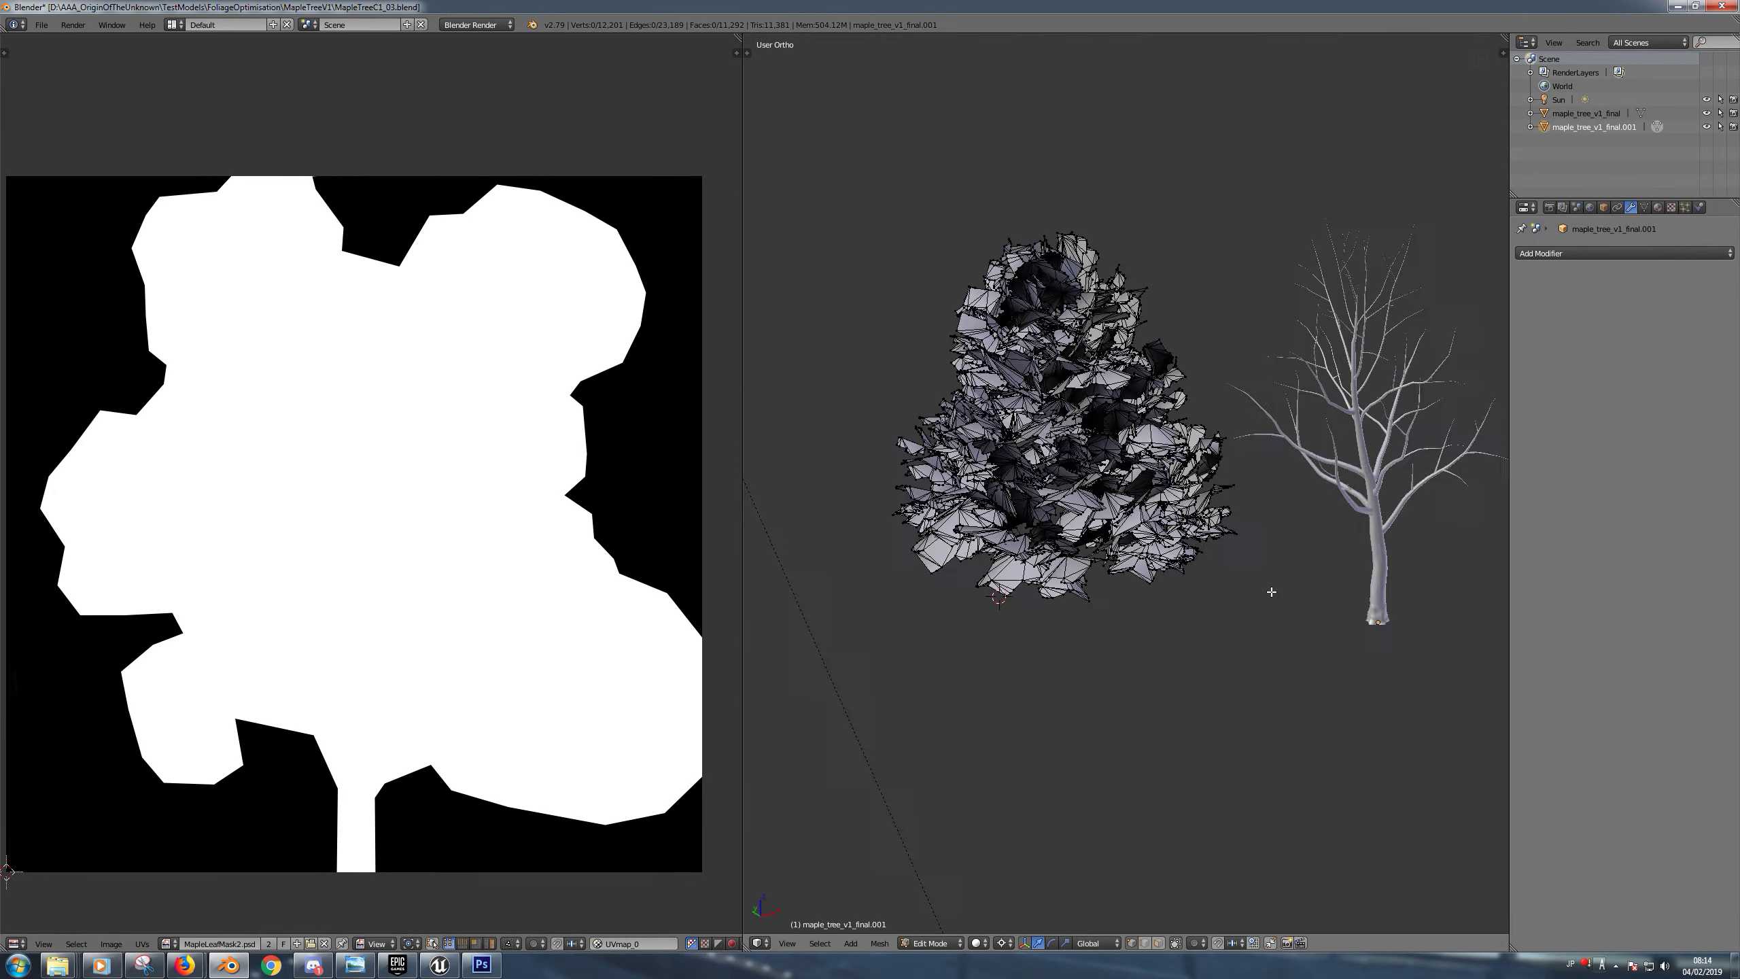
middle_drag(1271, 591, 1289, 605)
scroll(1287, 596, up, 5)
key(ctrl+z)
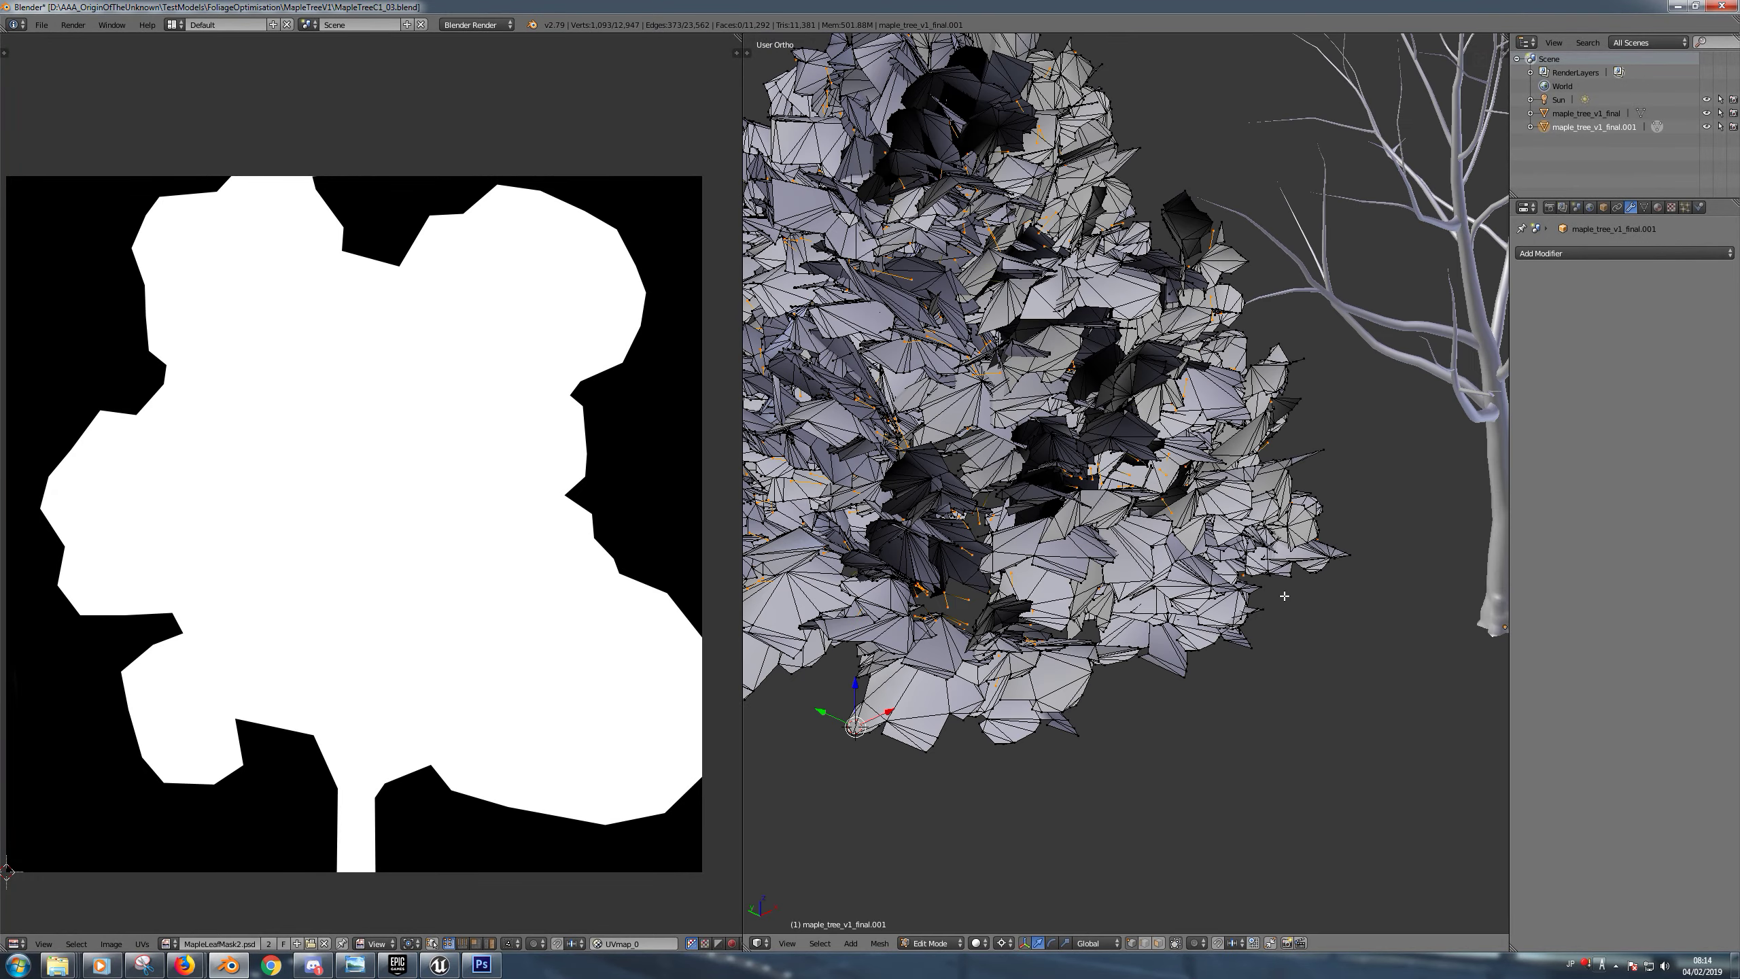
Retry deleting the selected loose edges with another delete option, then frame both trees from the front
key(x)
click(1275, 583)
key(ctrl+z)
key(x)
click(1268, 598)
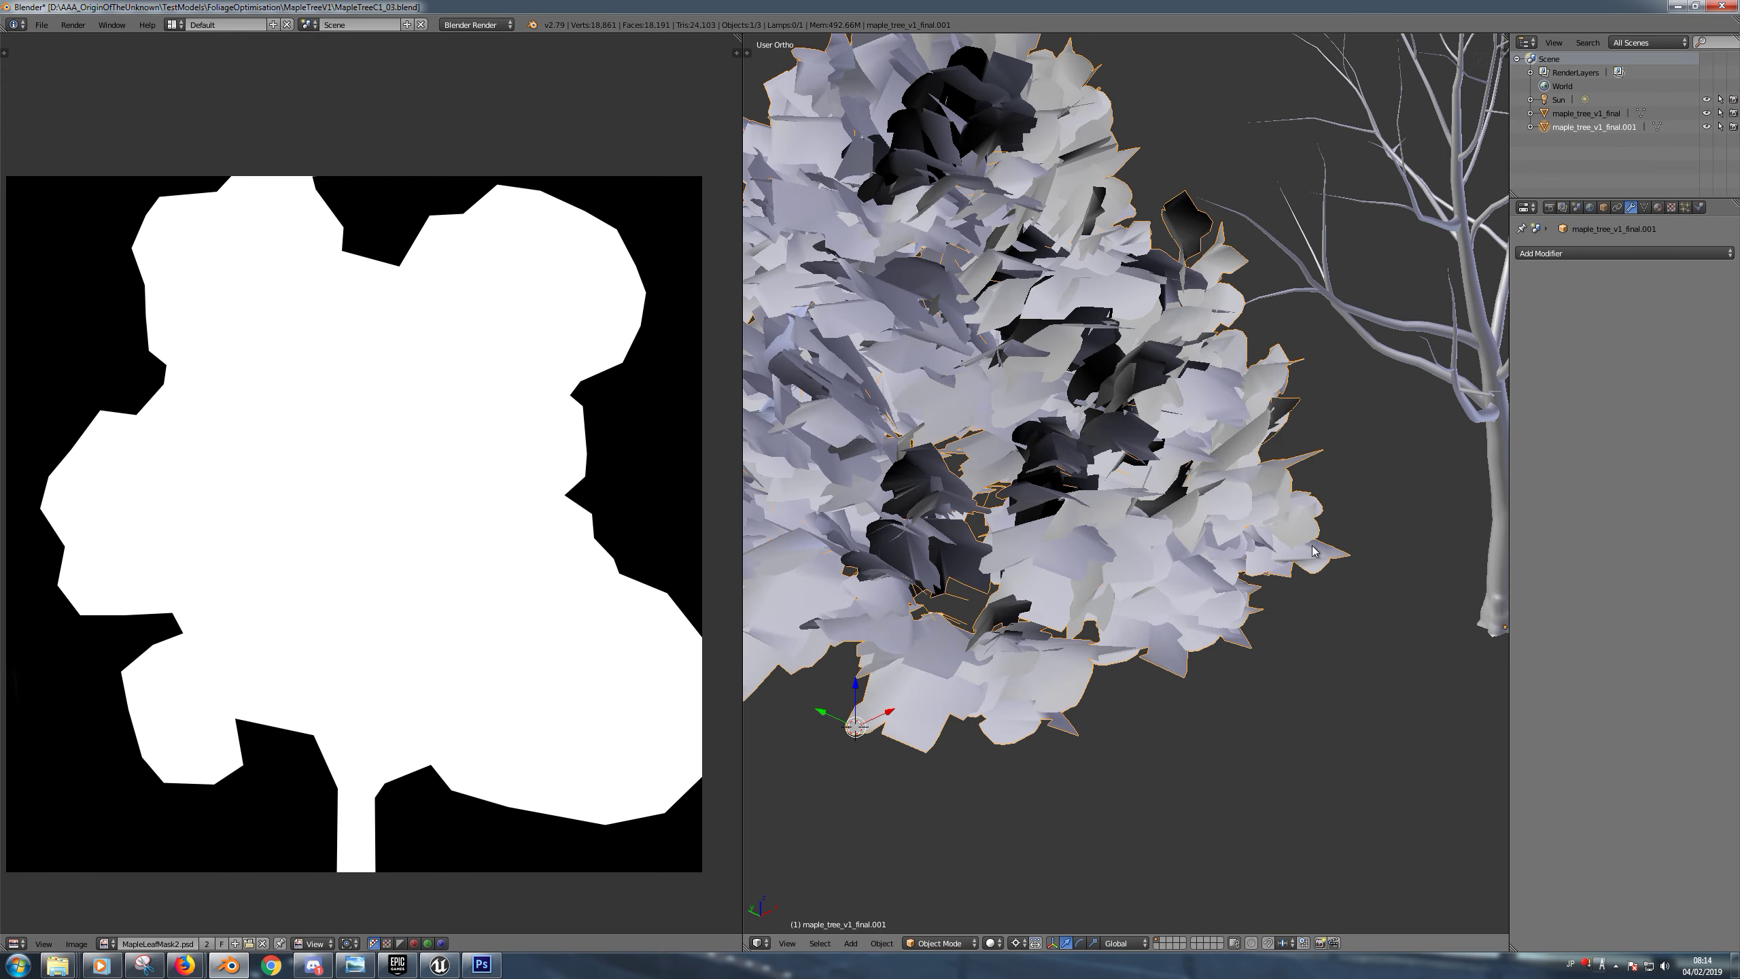
scroll(1314, 551, down, 6)
key(KP_1)
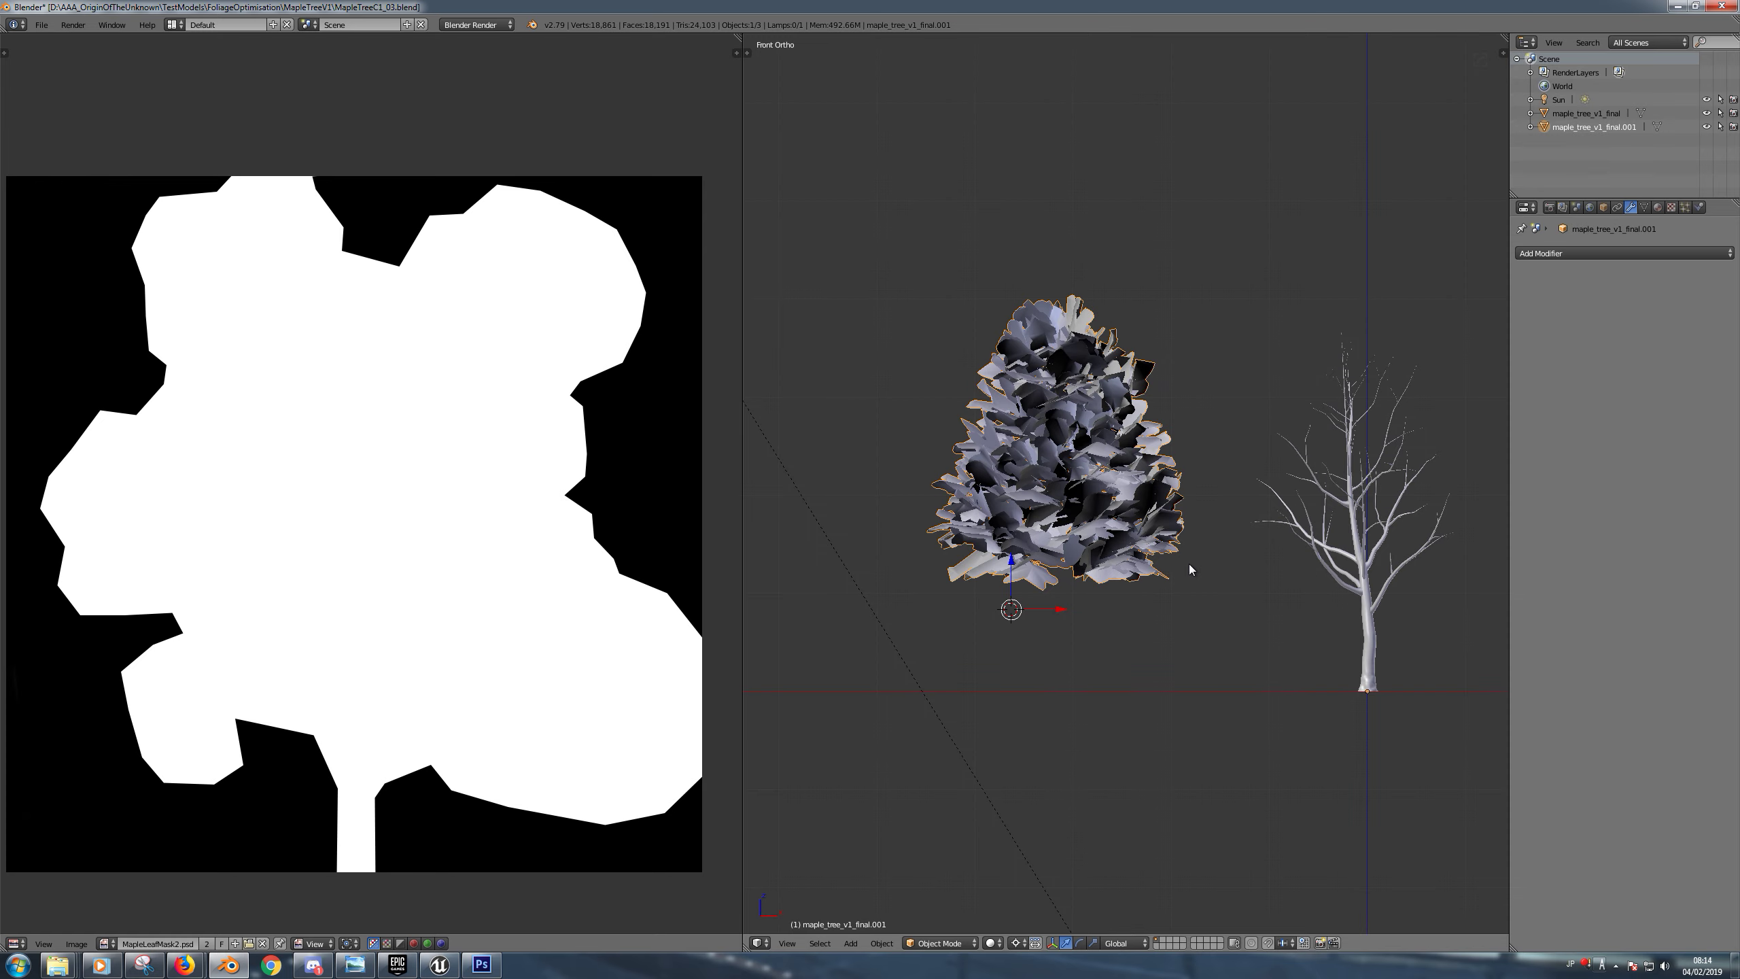
shift+middle_drag(1188, 564, 1130, 574)
Move the foliage geometry 3 units along X onto the trunk
key(Tab)
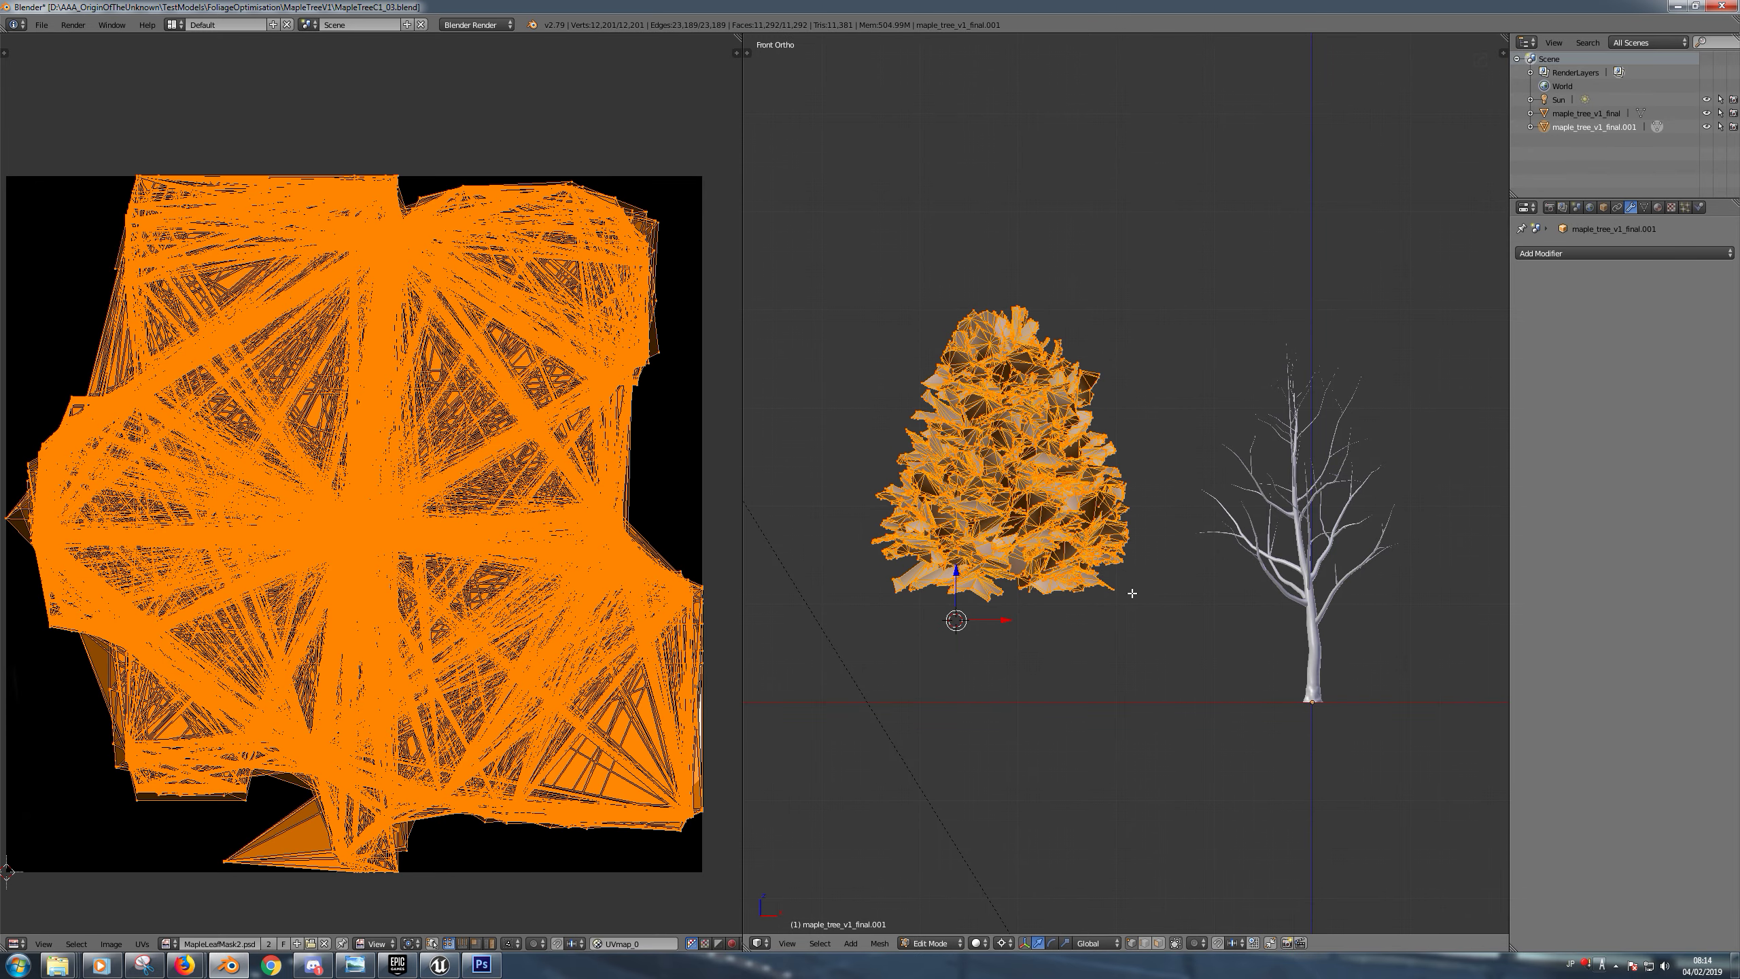
scroll(1126, 564, down, 1)
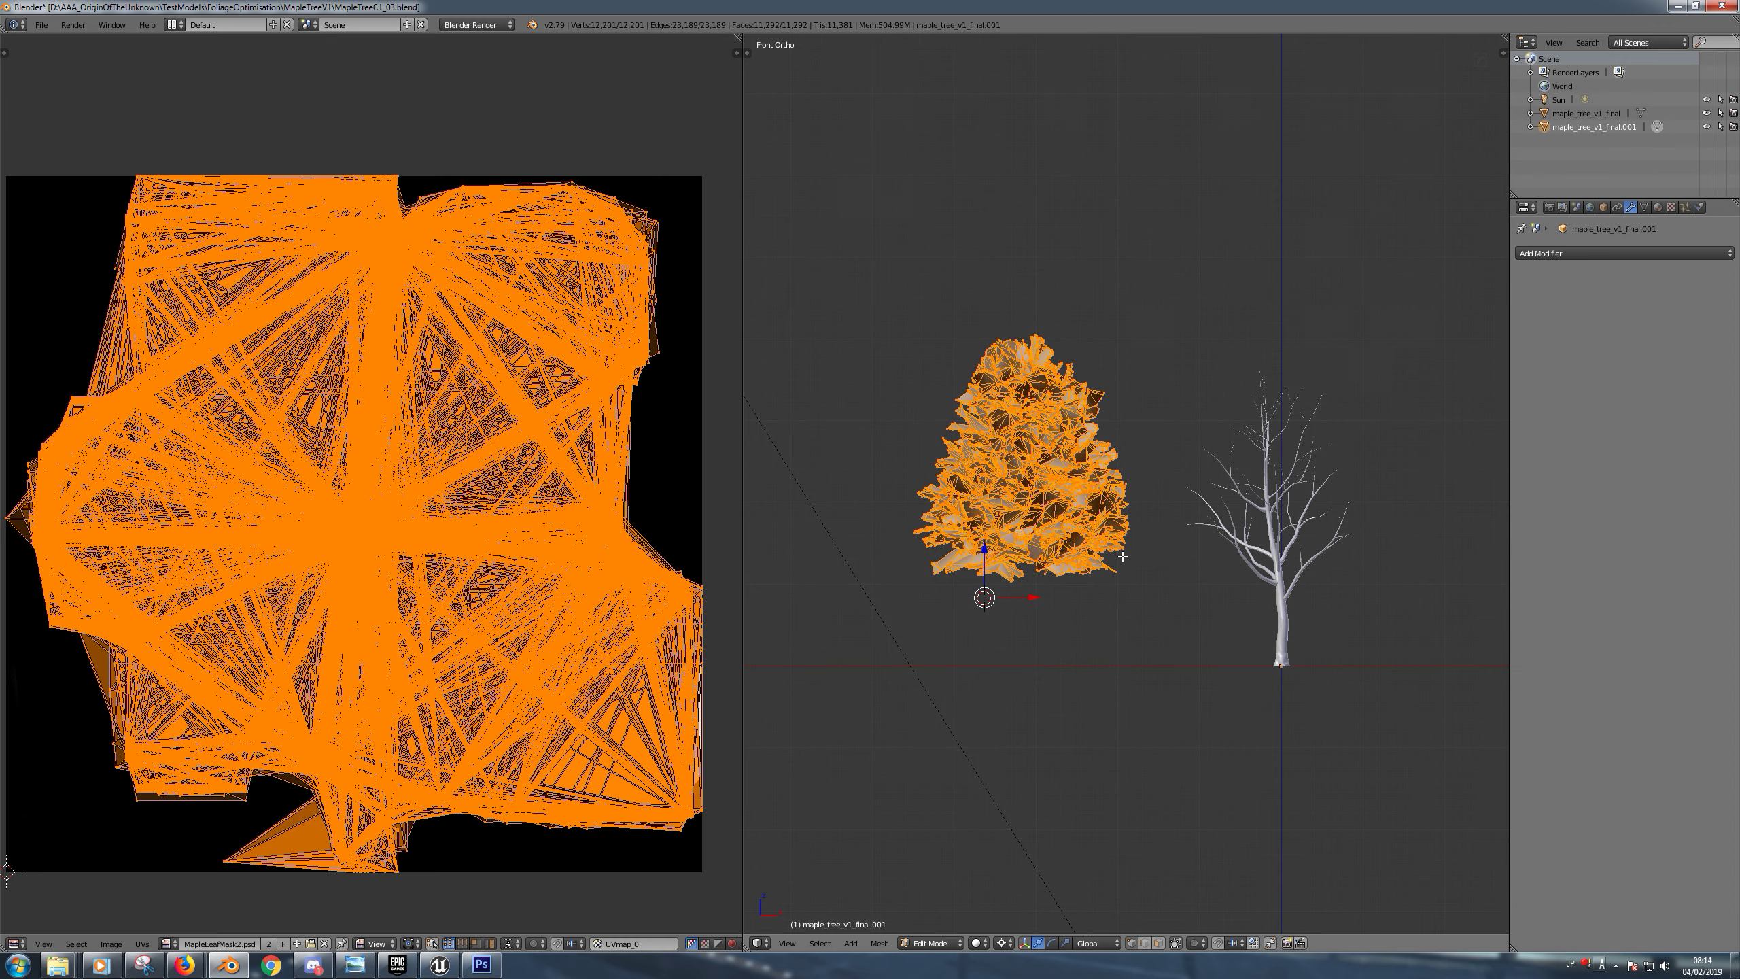
key(g)
key(x)
key(3)
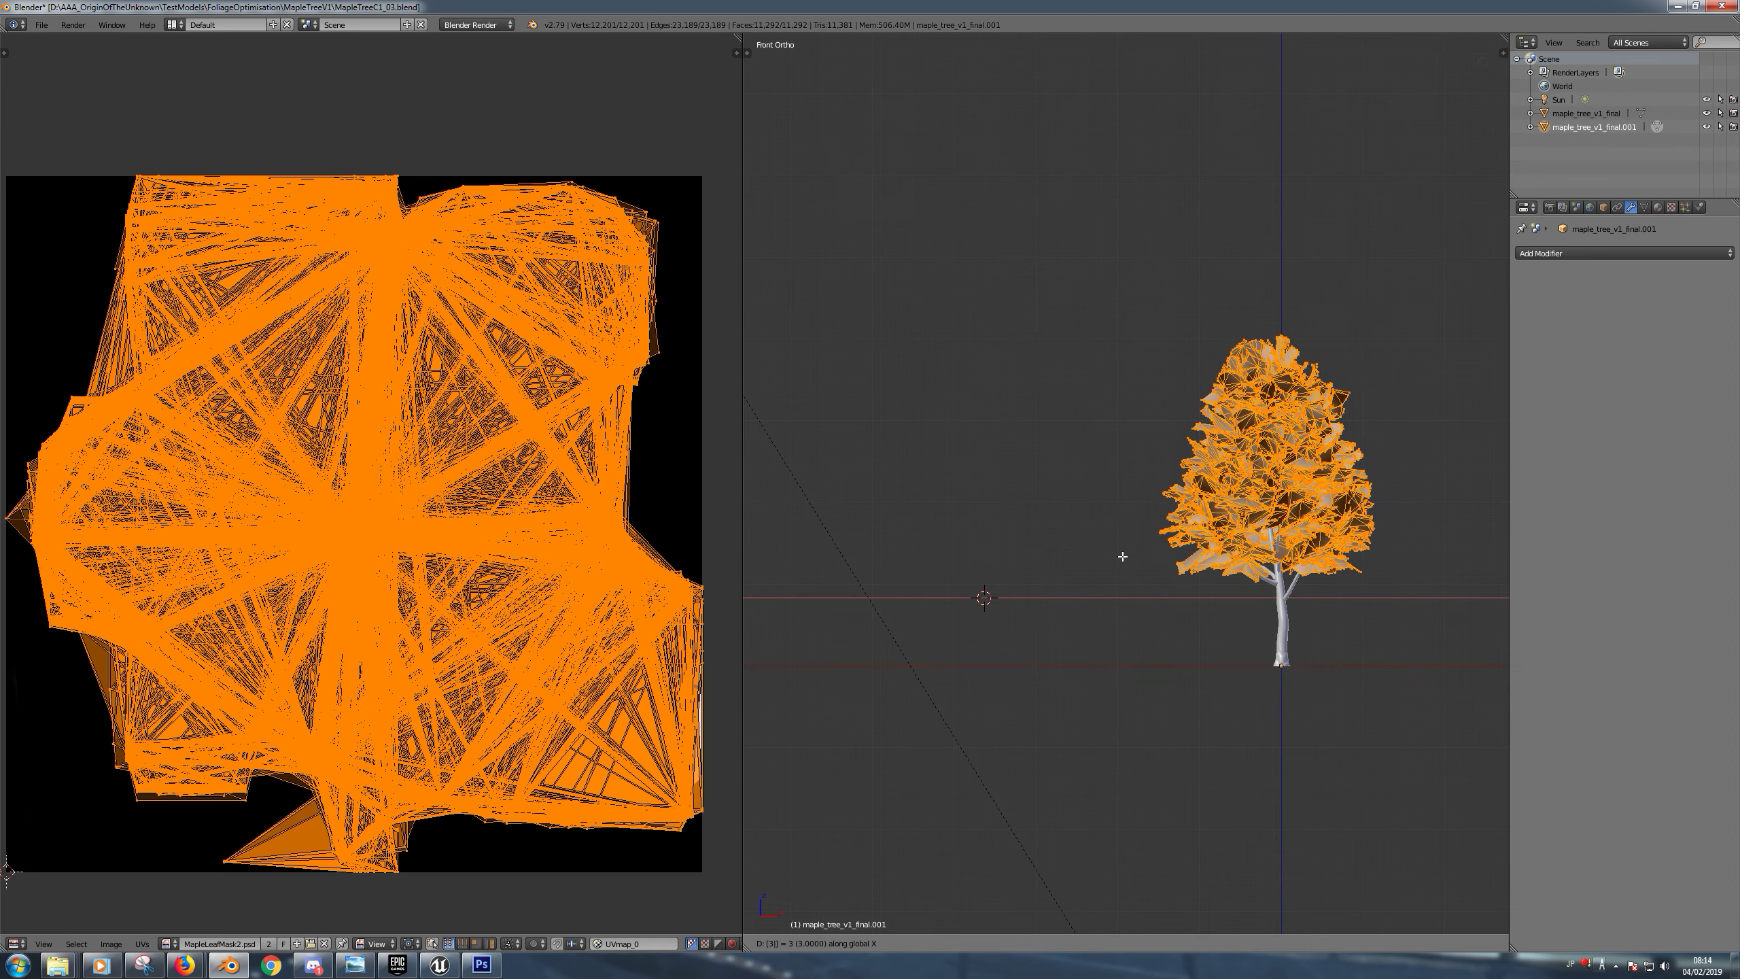
key(Return)
key(Tab)
Add the trunk to the selection and join it with the foliage into maple_tree_v1_final
middle_drag(1126, 564, 1192, 572)
scroll(1210, 681, up, 3)
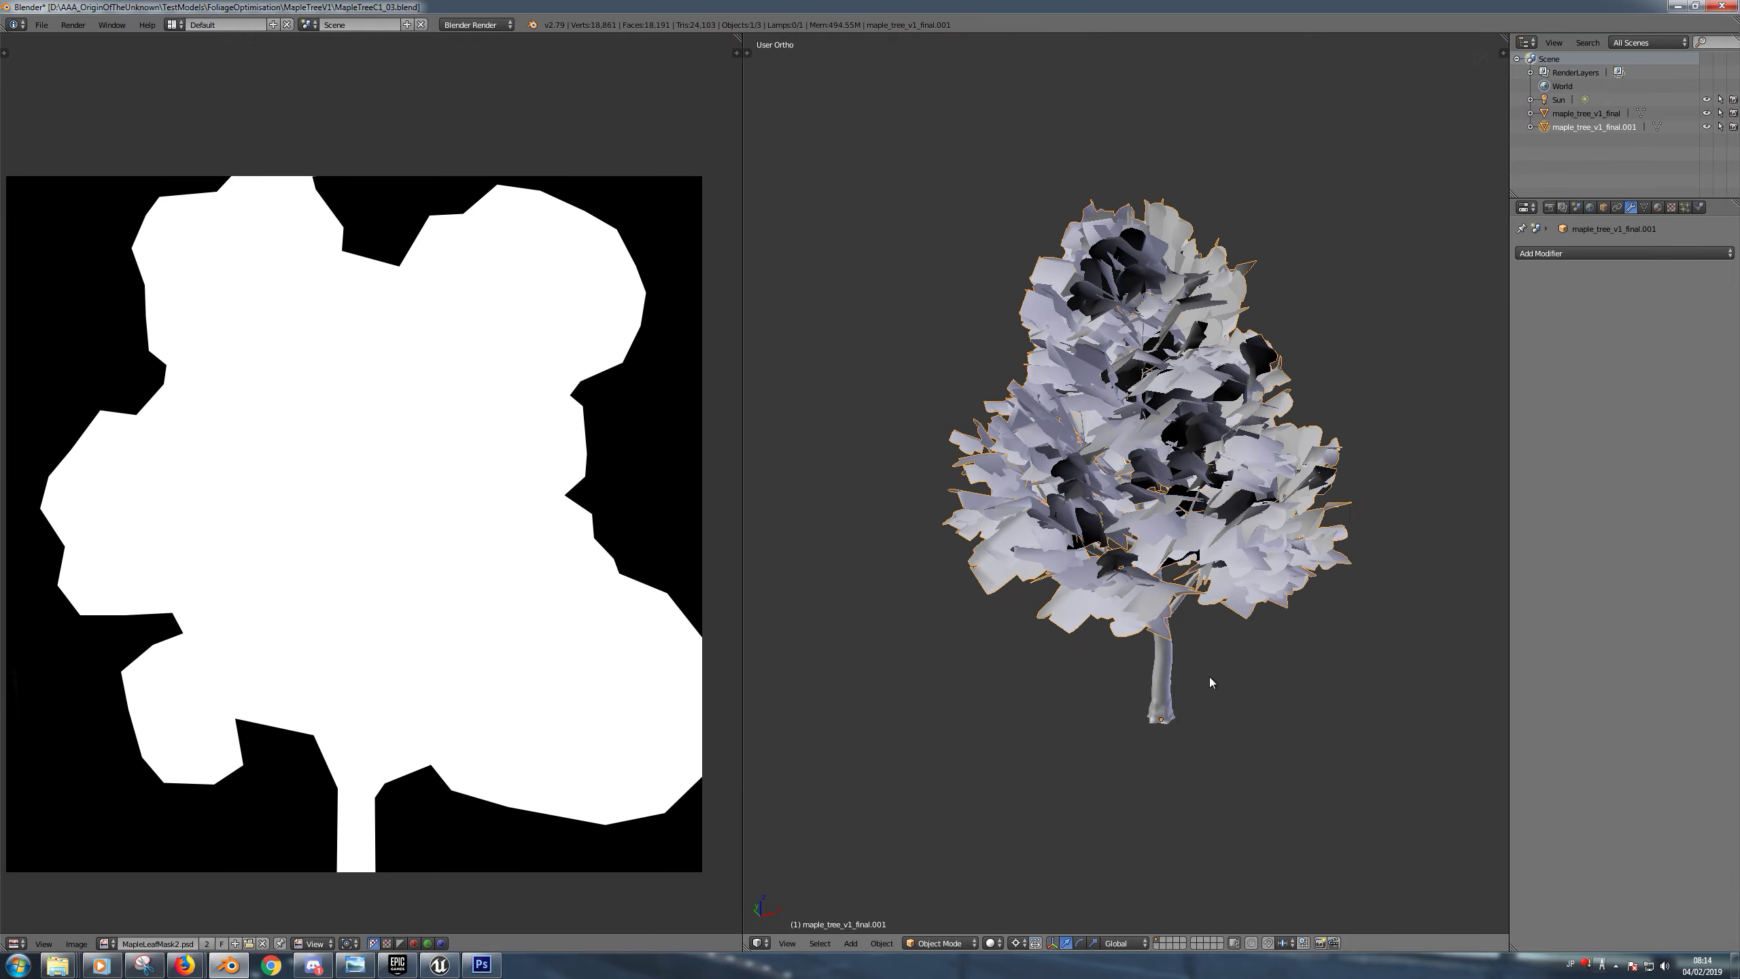
scroll(1213, 678, up, 2)
middle_drag(1221, 669, 1108, 570)
key(KP_1)
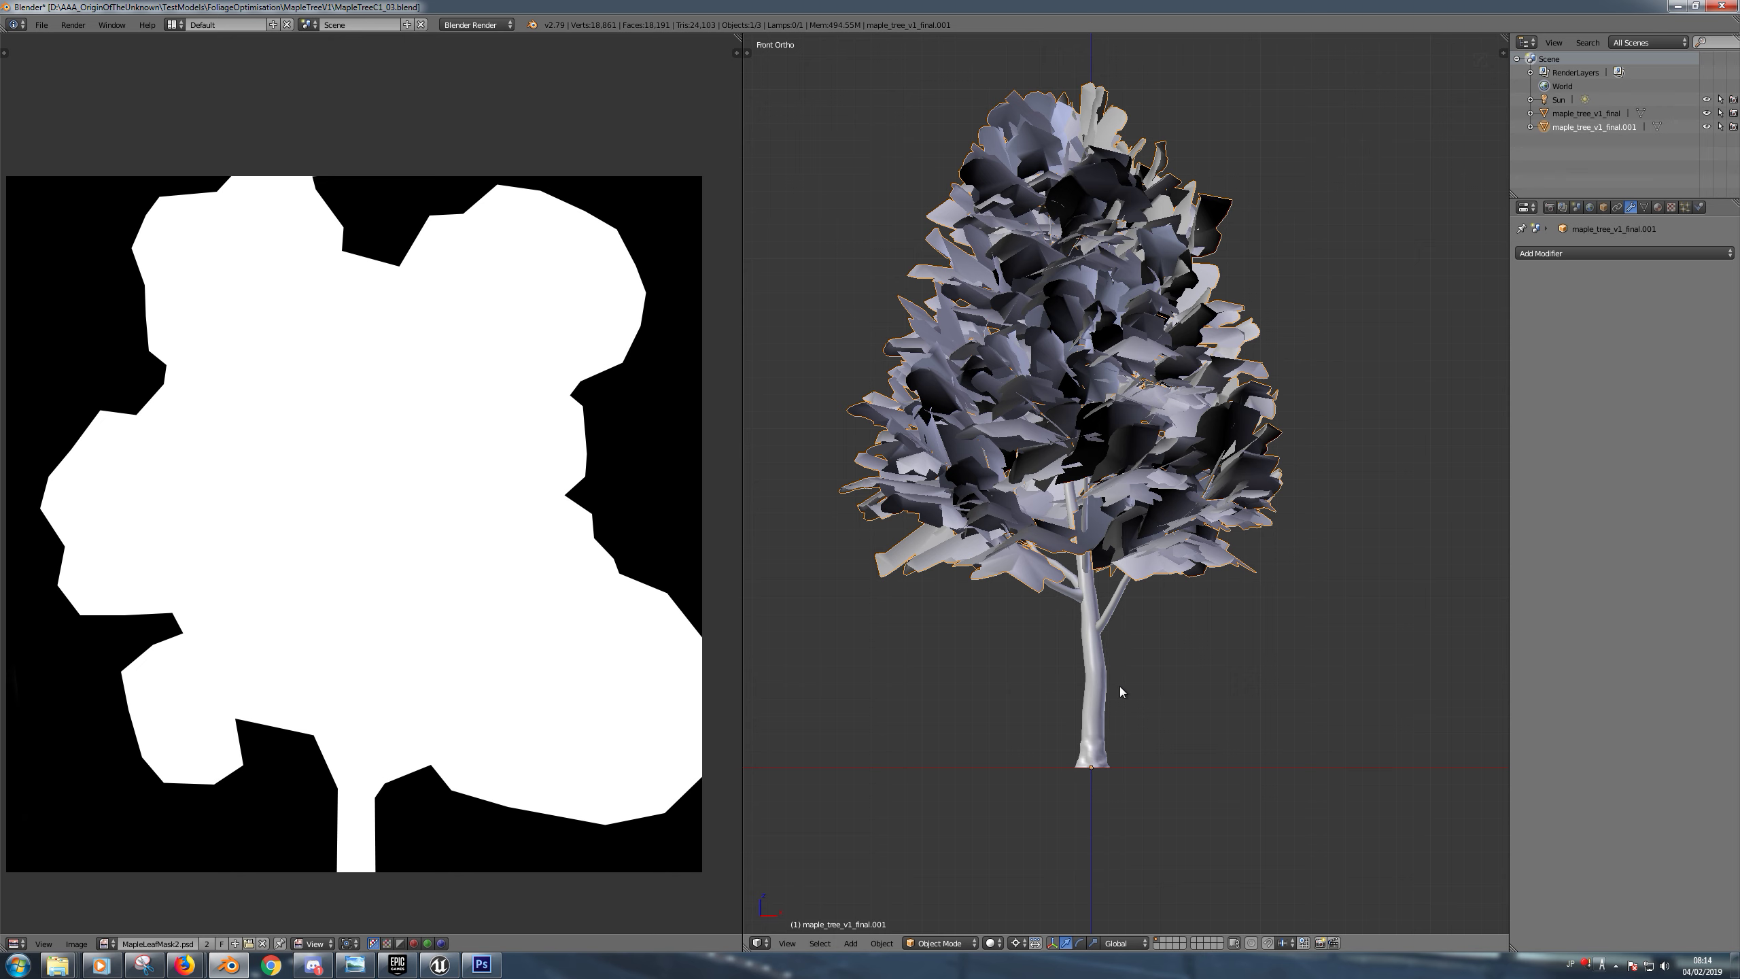
shift+right_click(1096, 673)
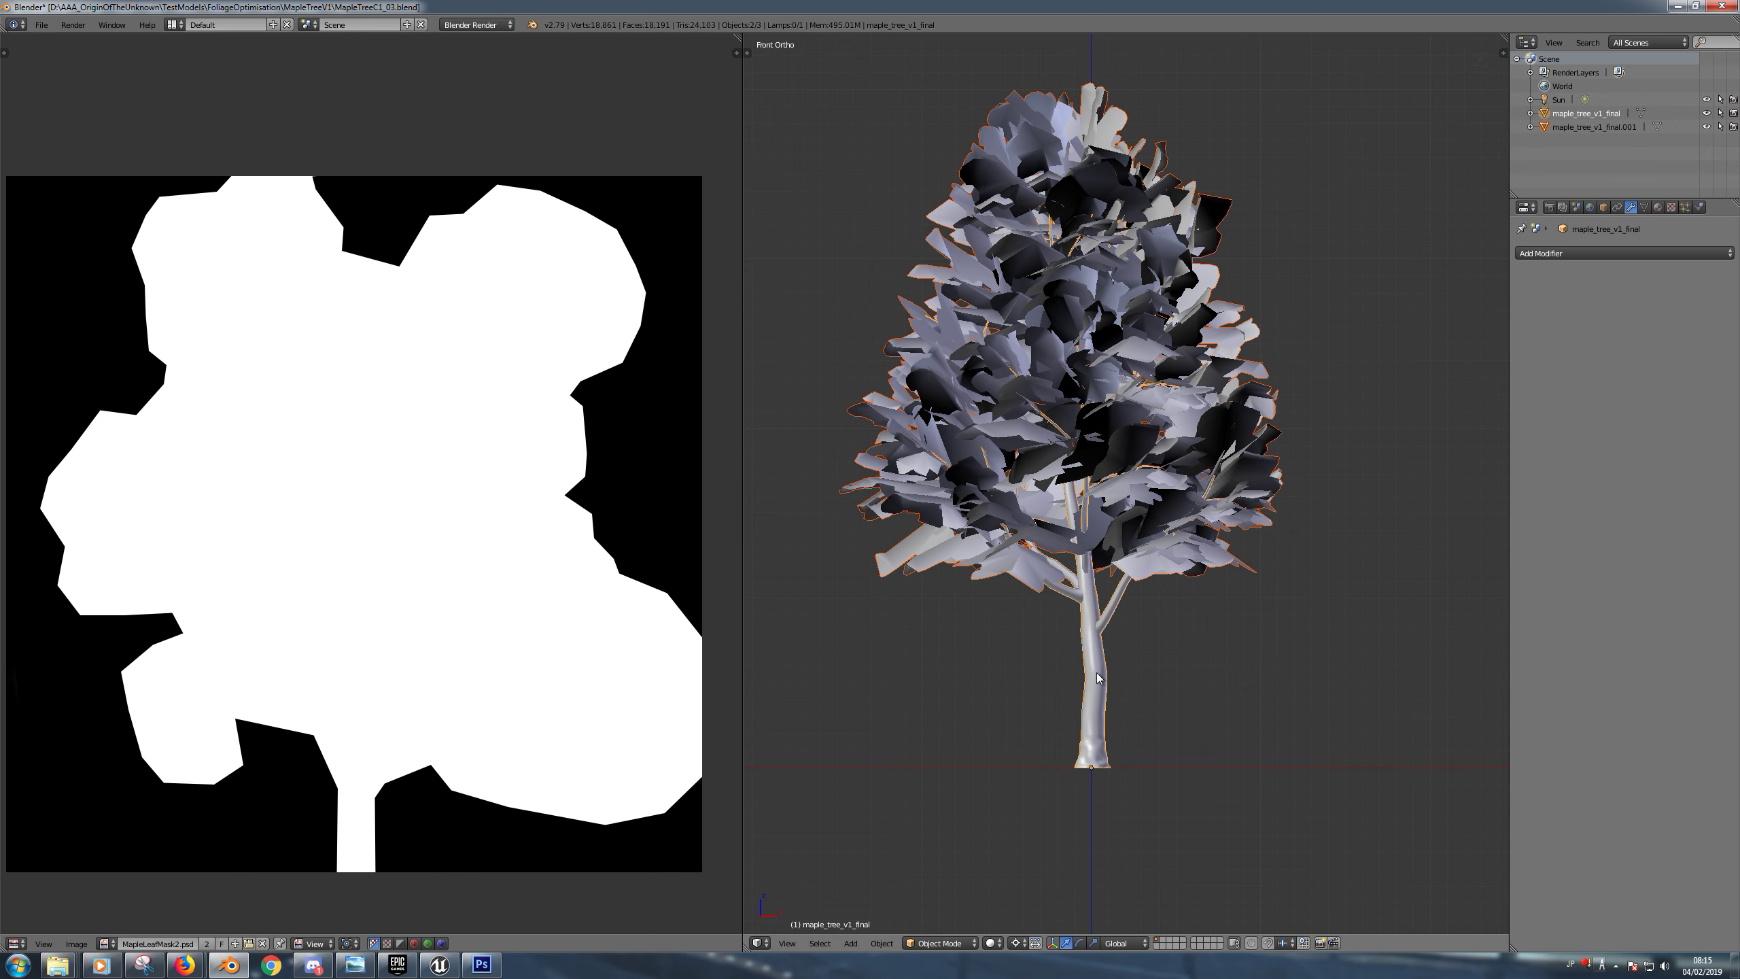
key(ctrl+j)
Start an FBX export of maple_tree_v1_final, cancel it, and list its three material slots
key(Tab)
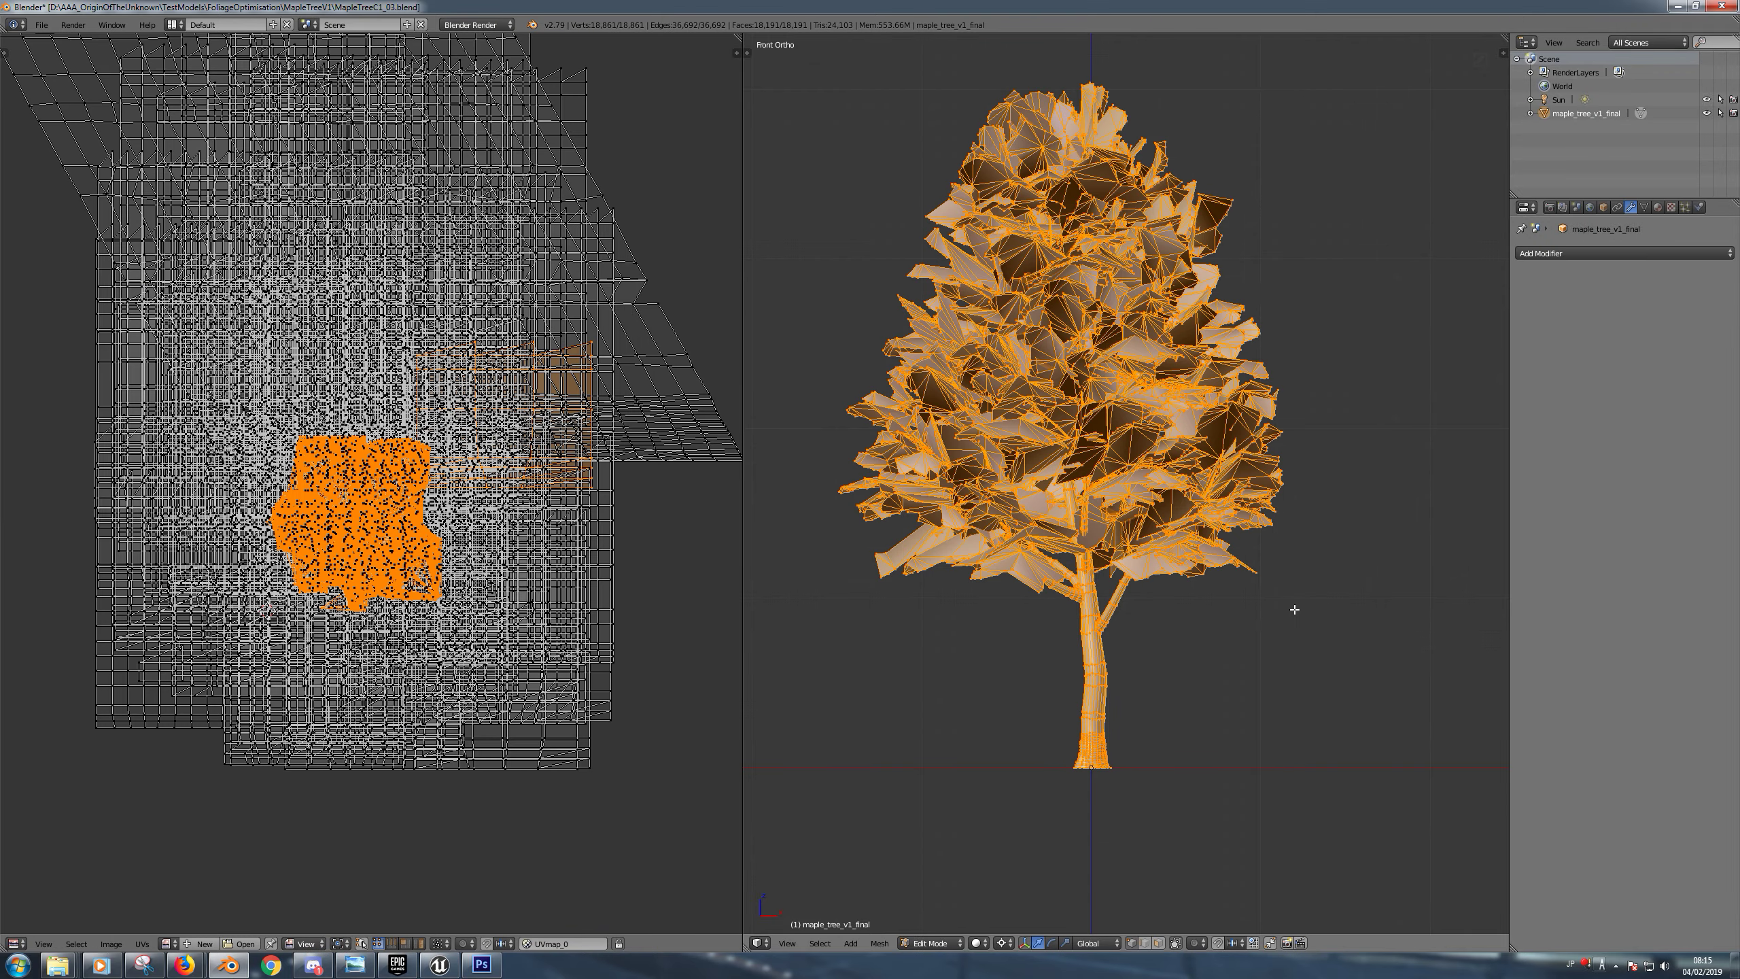
key(Tab)
key(Tab)
key(Tab)
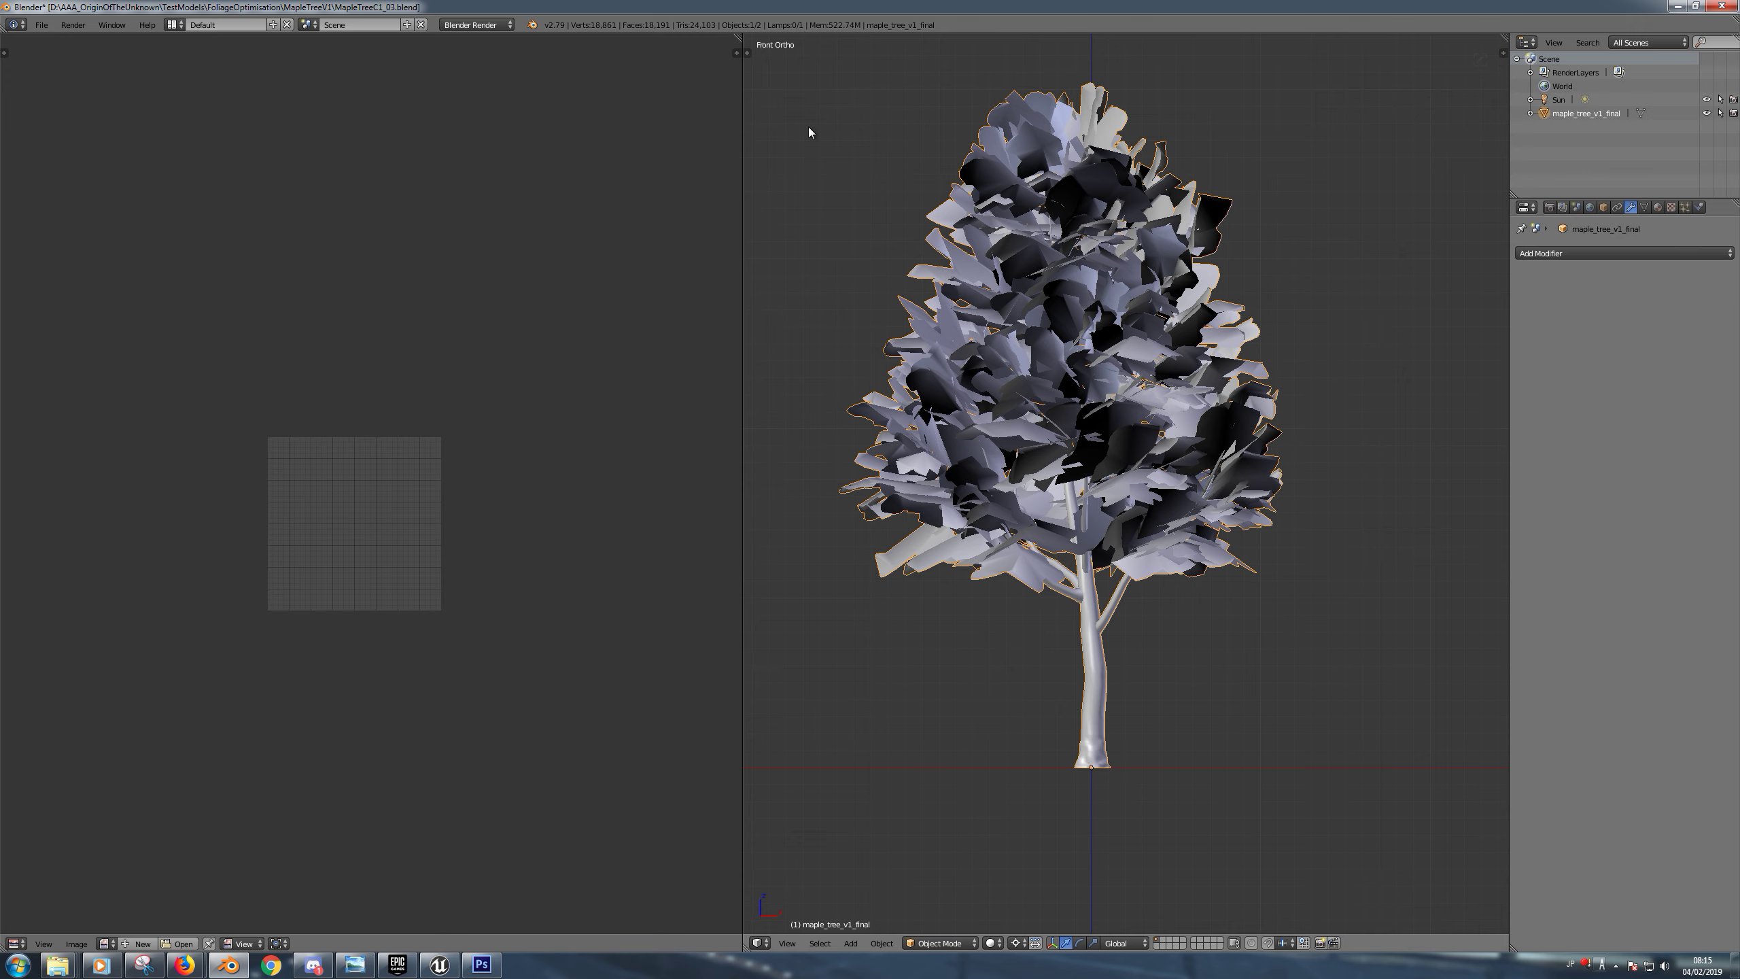
click(41, 24)
mouse_move(102, 297)
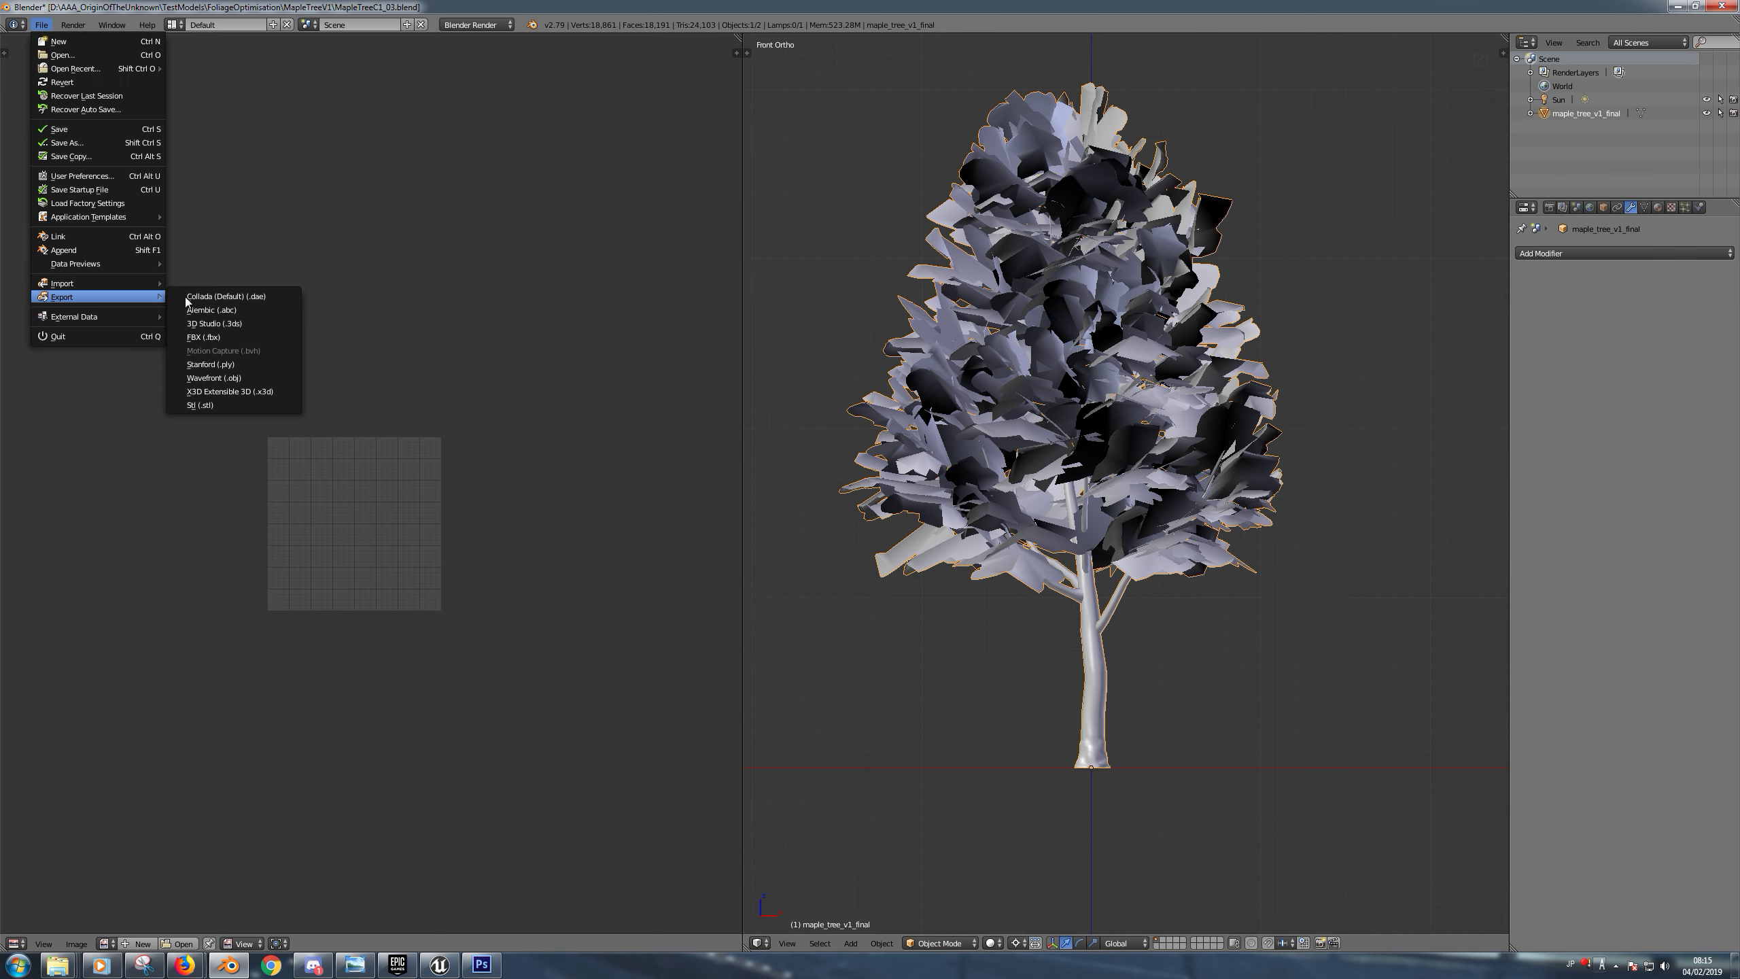
click(232, 338)
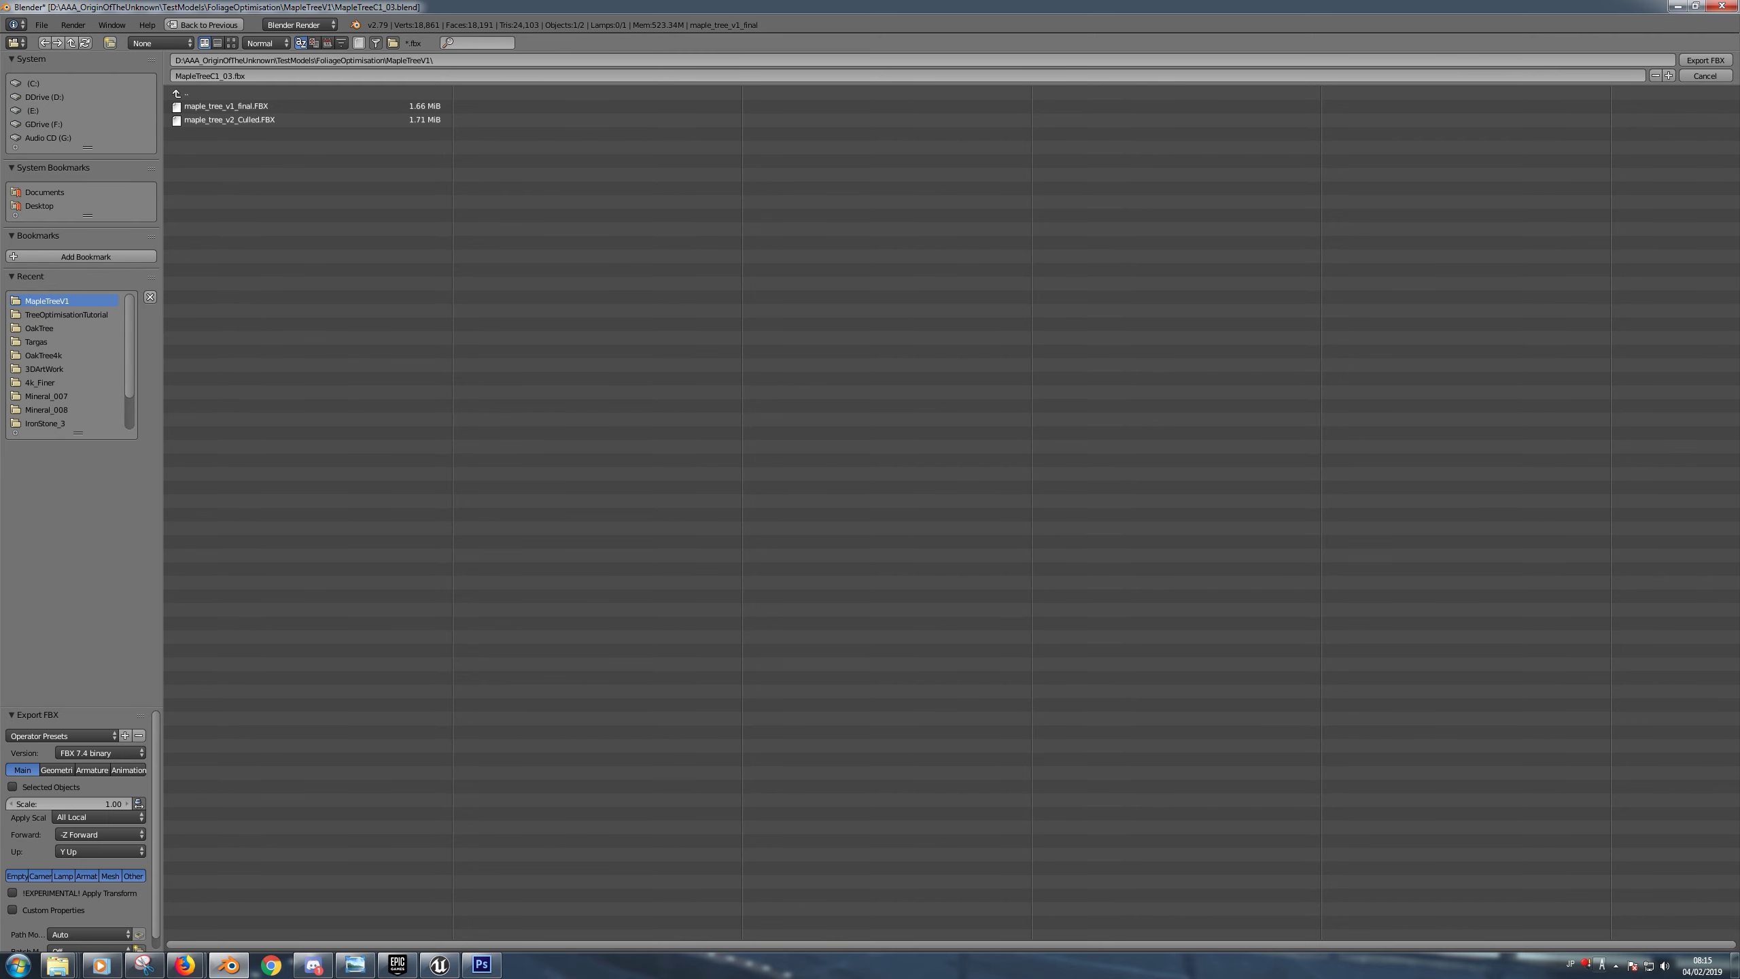
click(1701, 74)
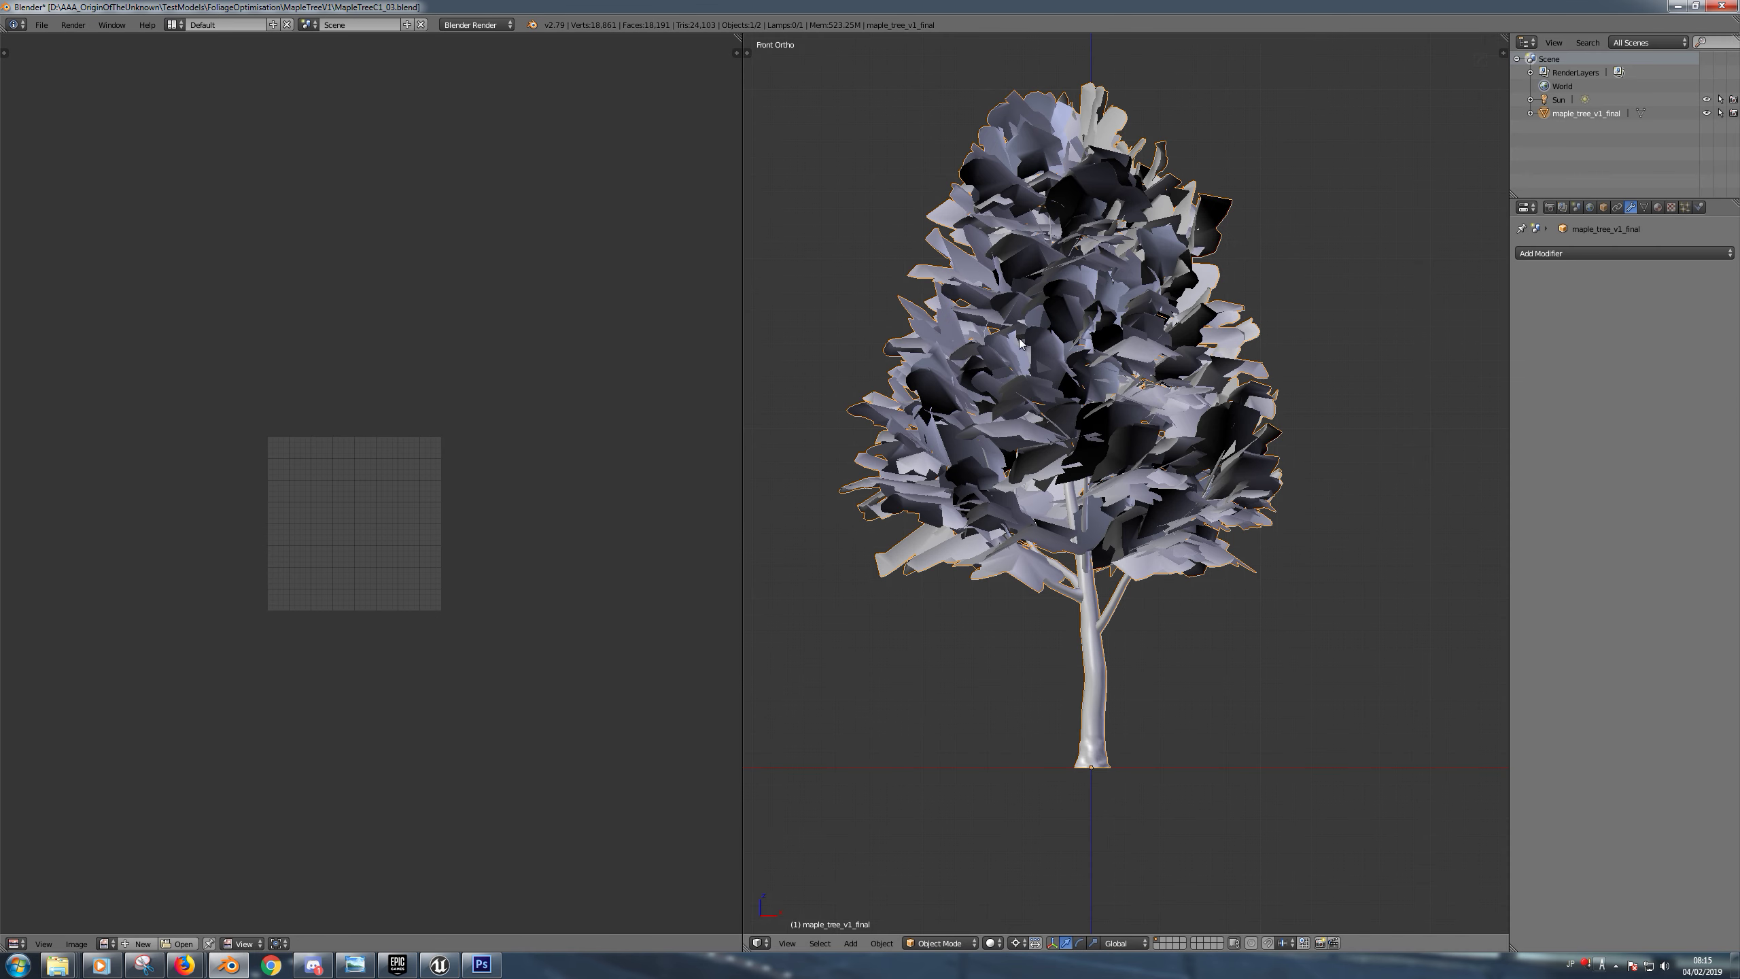
click(1659, 207)
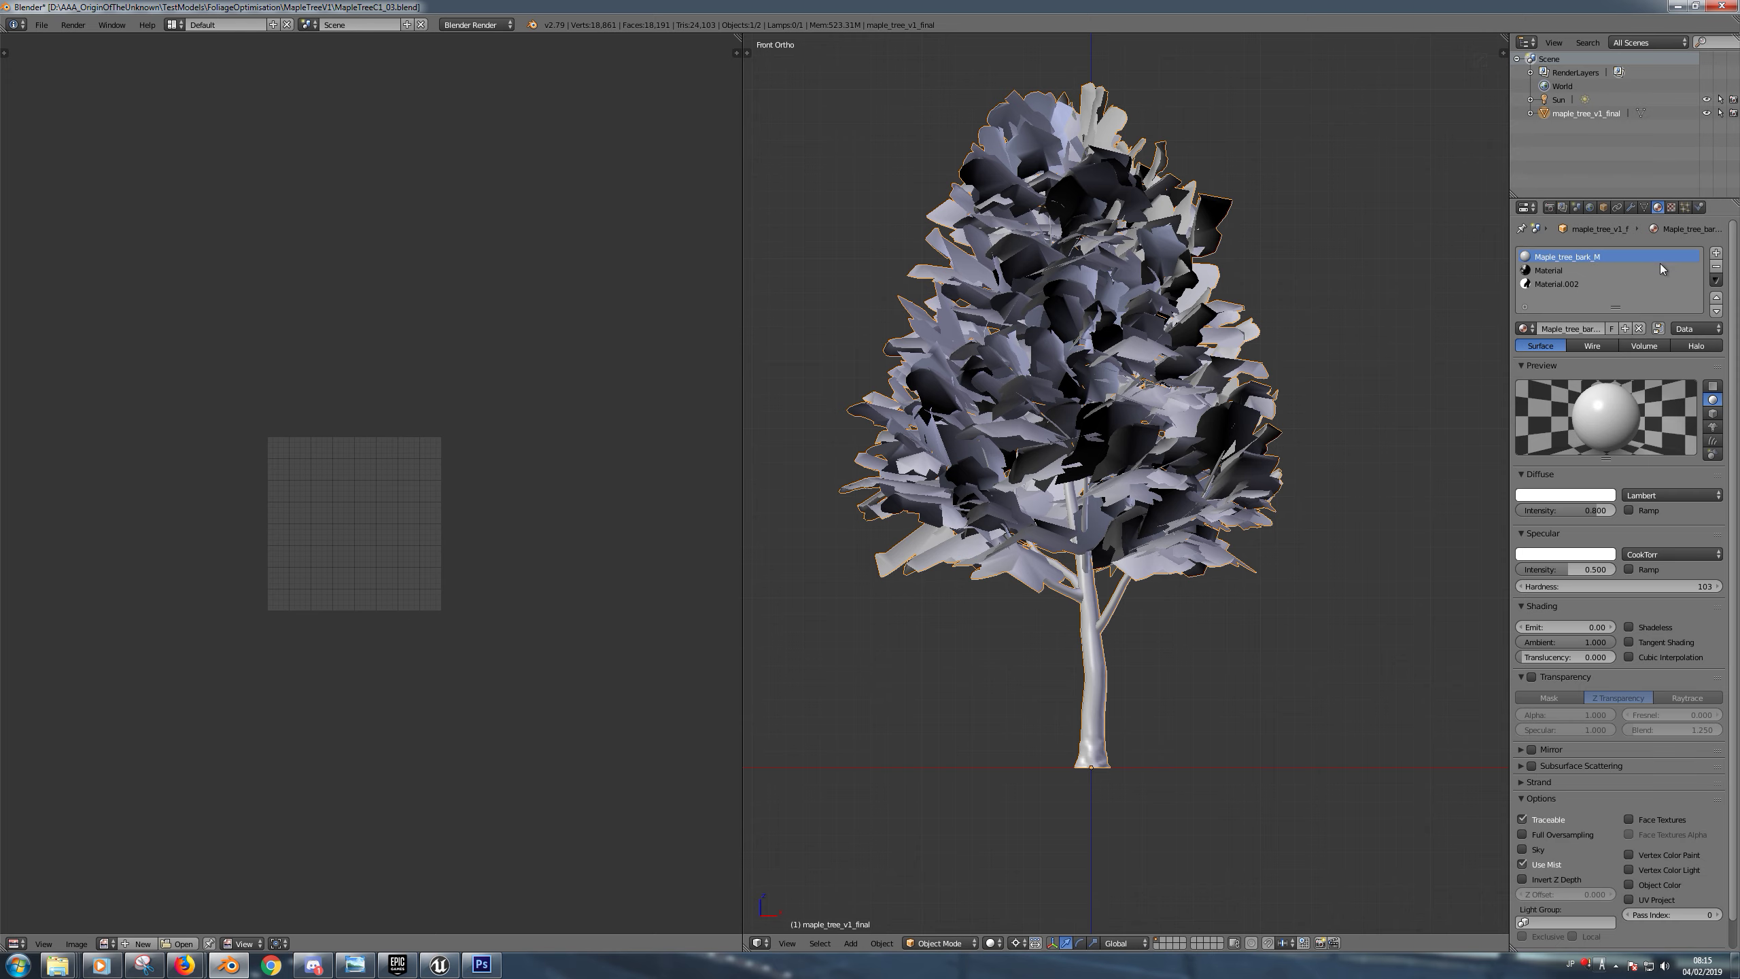
Remove the Maple_tree_bark_M material slot by mistake and undo the removal
middle_drag(1258, 292, 1293, 312)
scroll(1336, 322, up, 3)
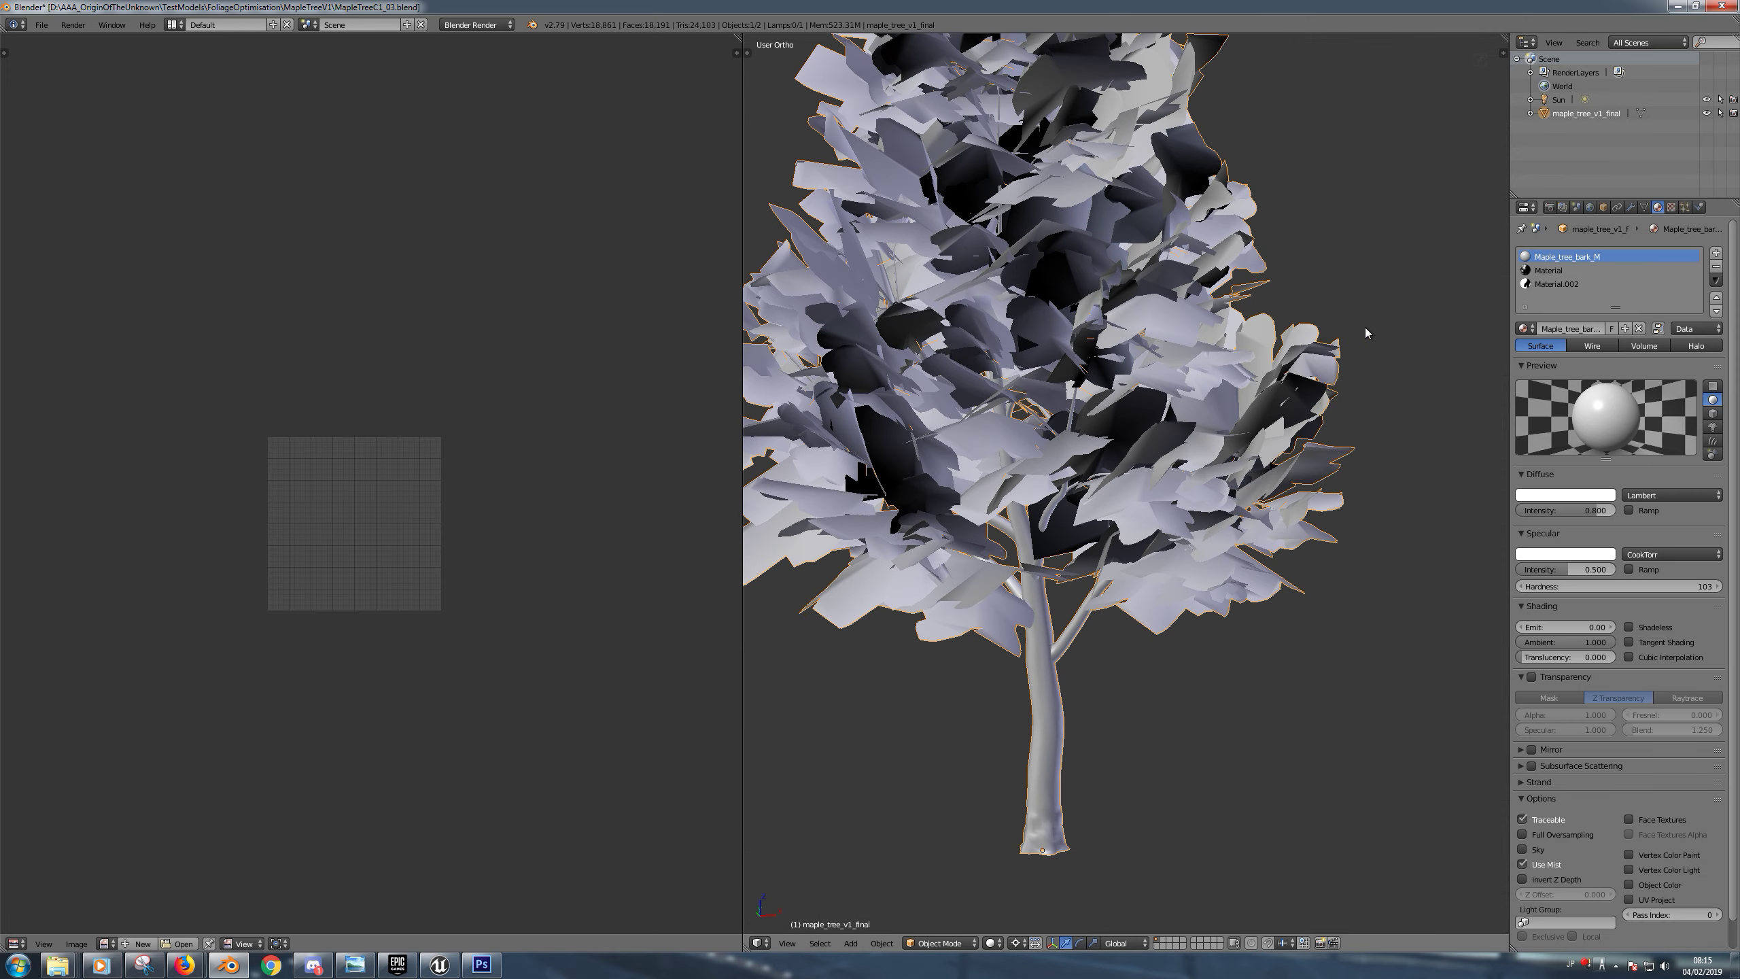
click(1717, 270)
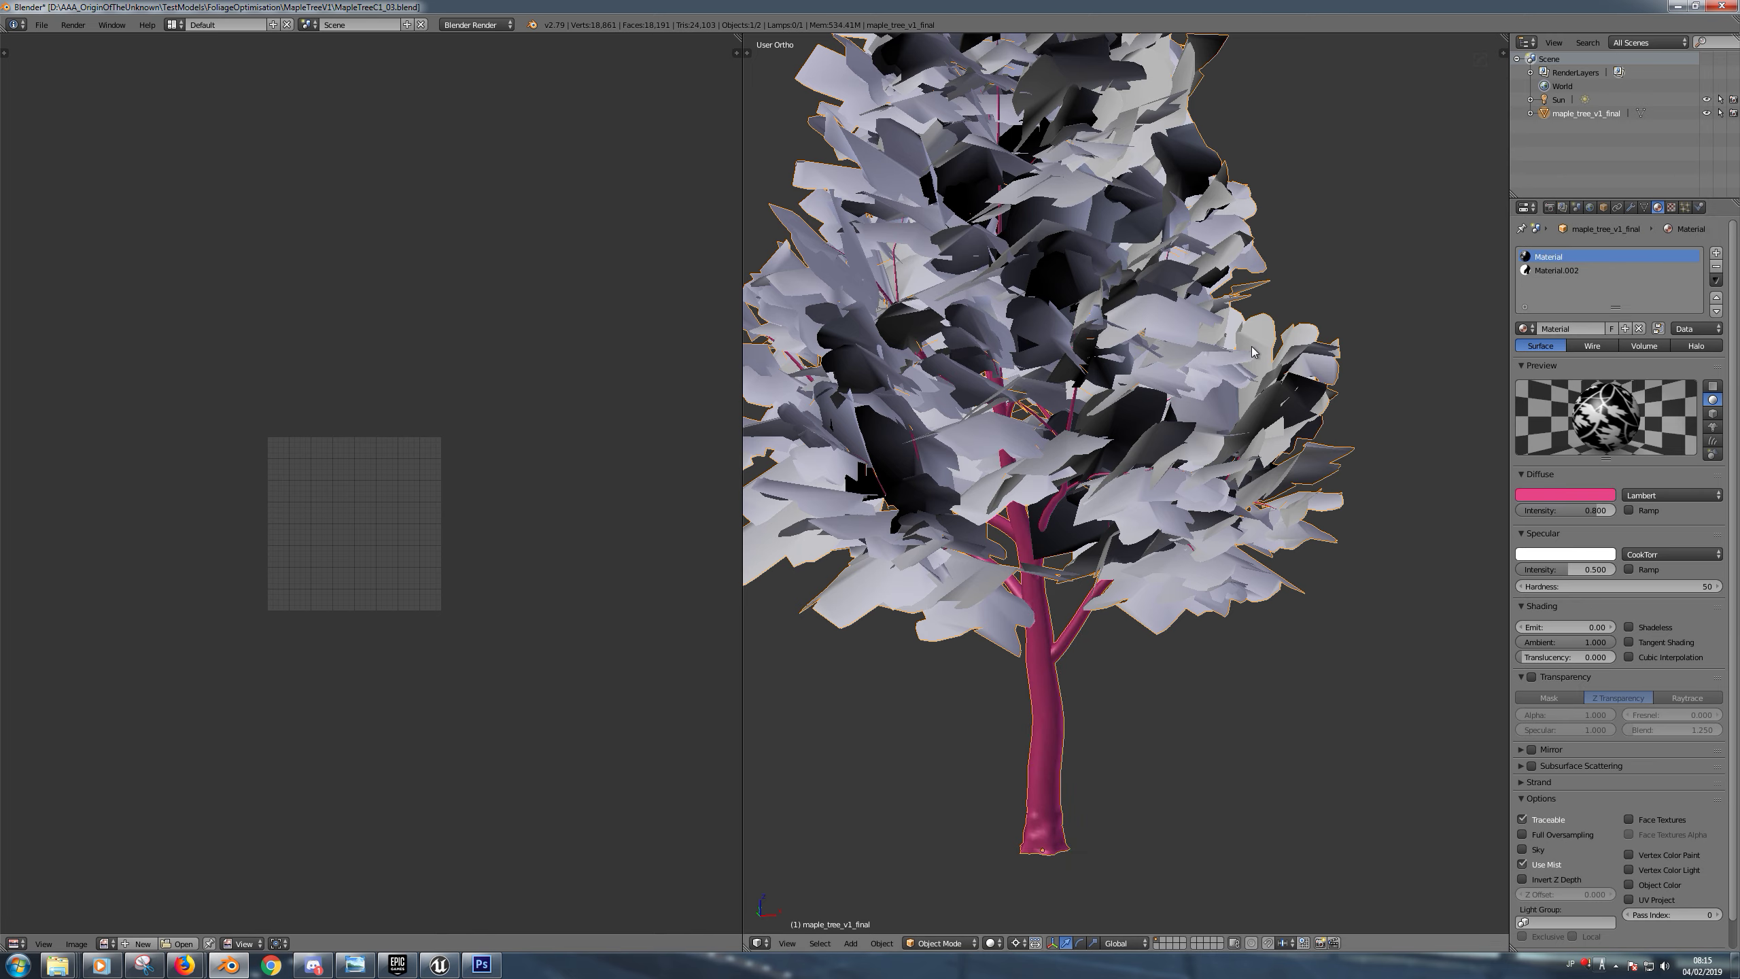
key(ctrl+z)
In Edit Mode, check which faces use the bark slot and Material.002 for the leaves
key(Tab)
key(a)
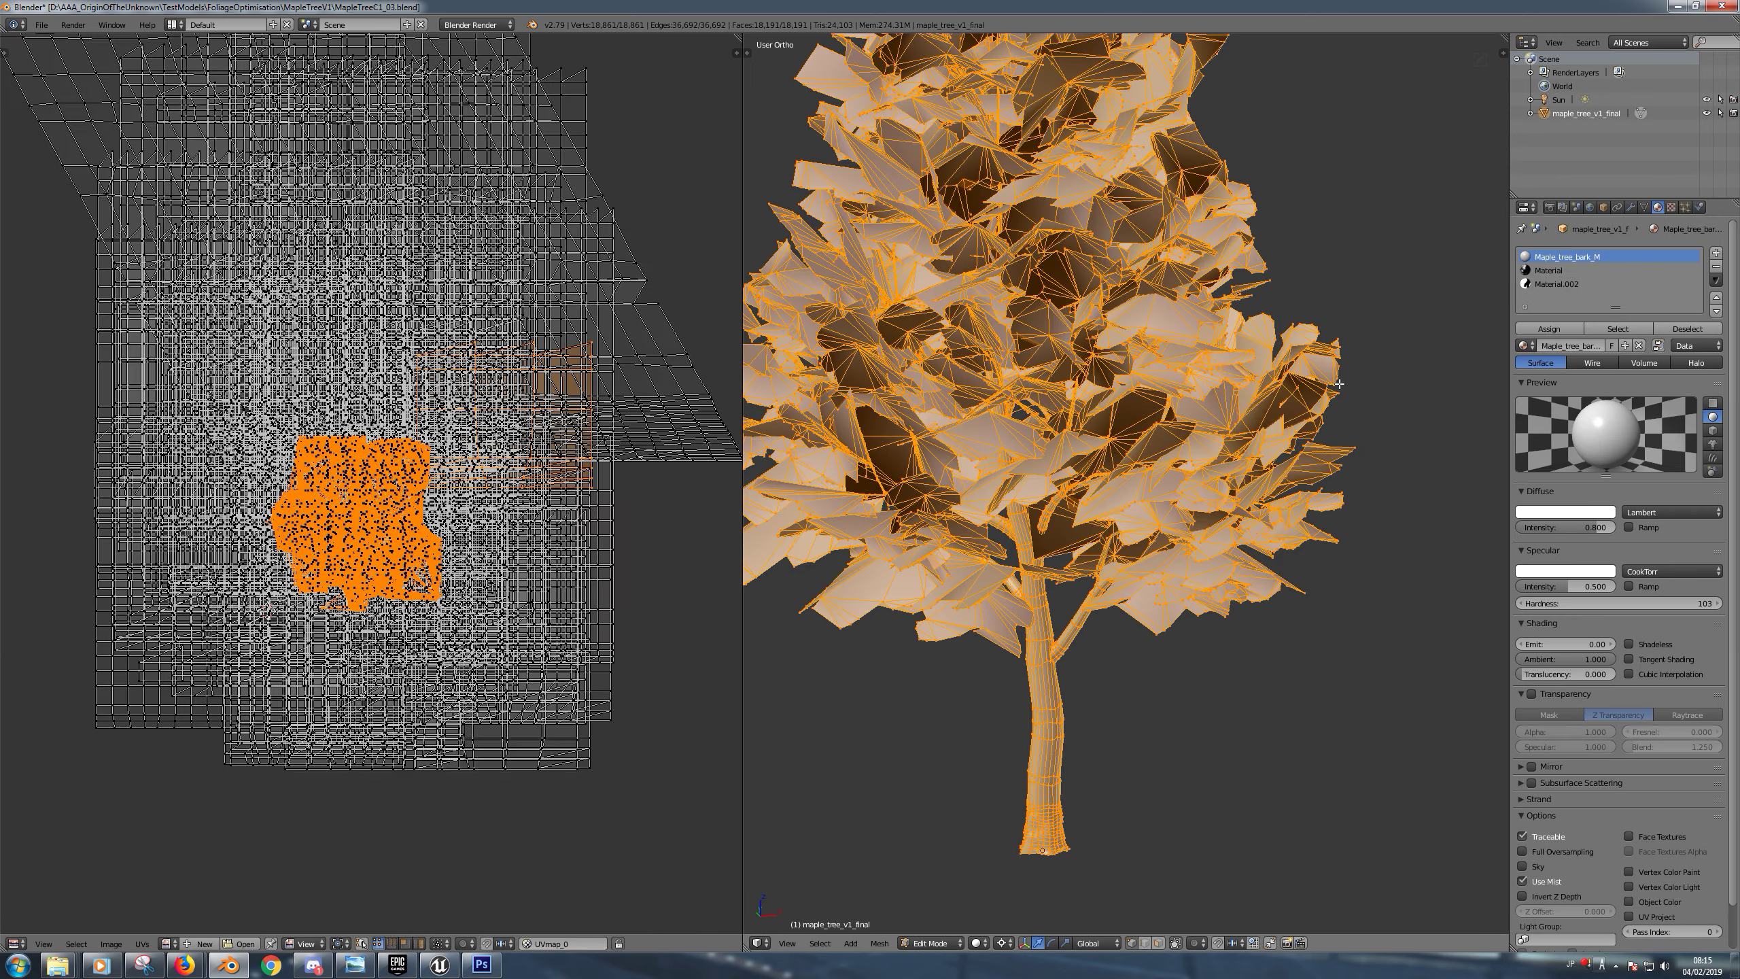
key(a)
click(1610, 329)
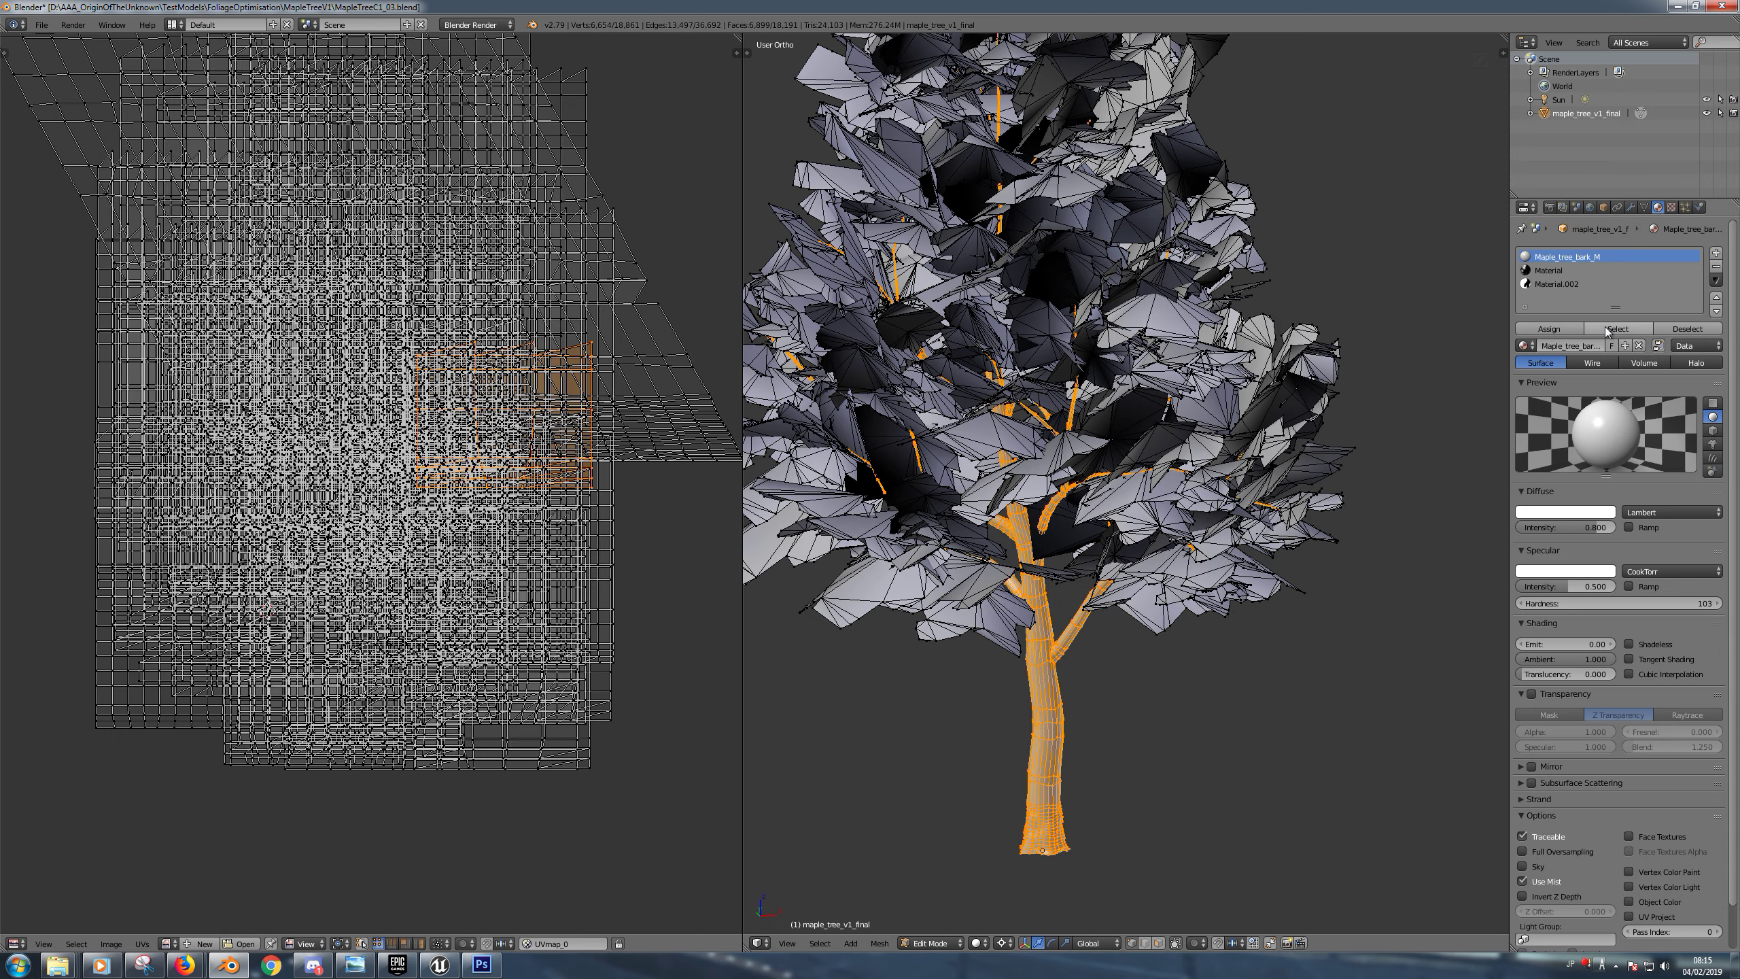
key(ctrl+z)
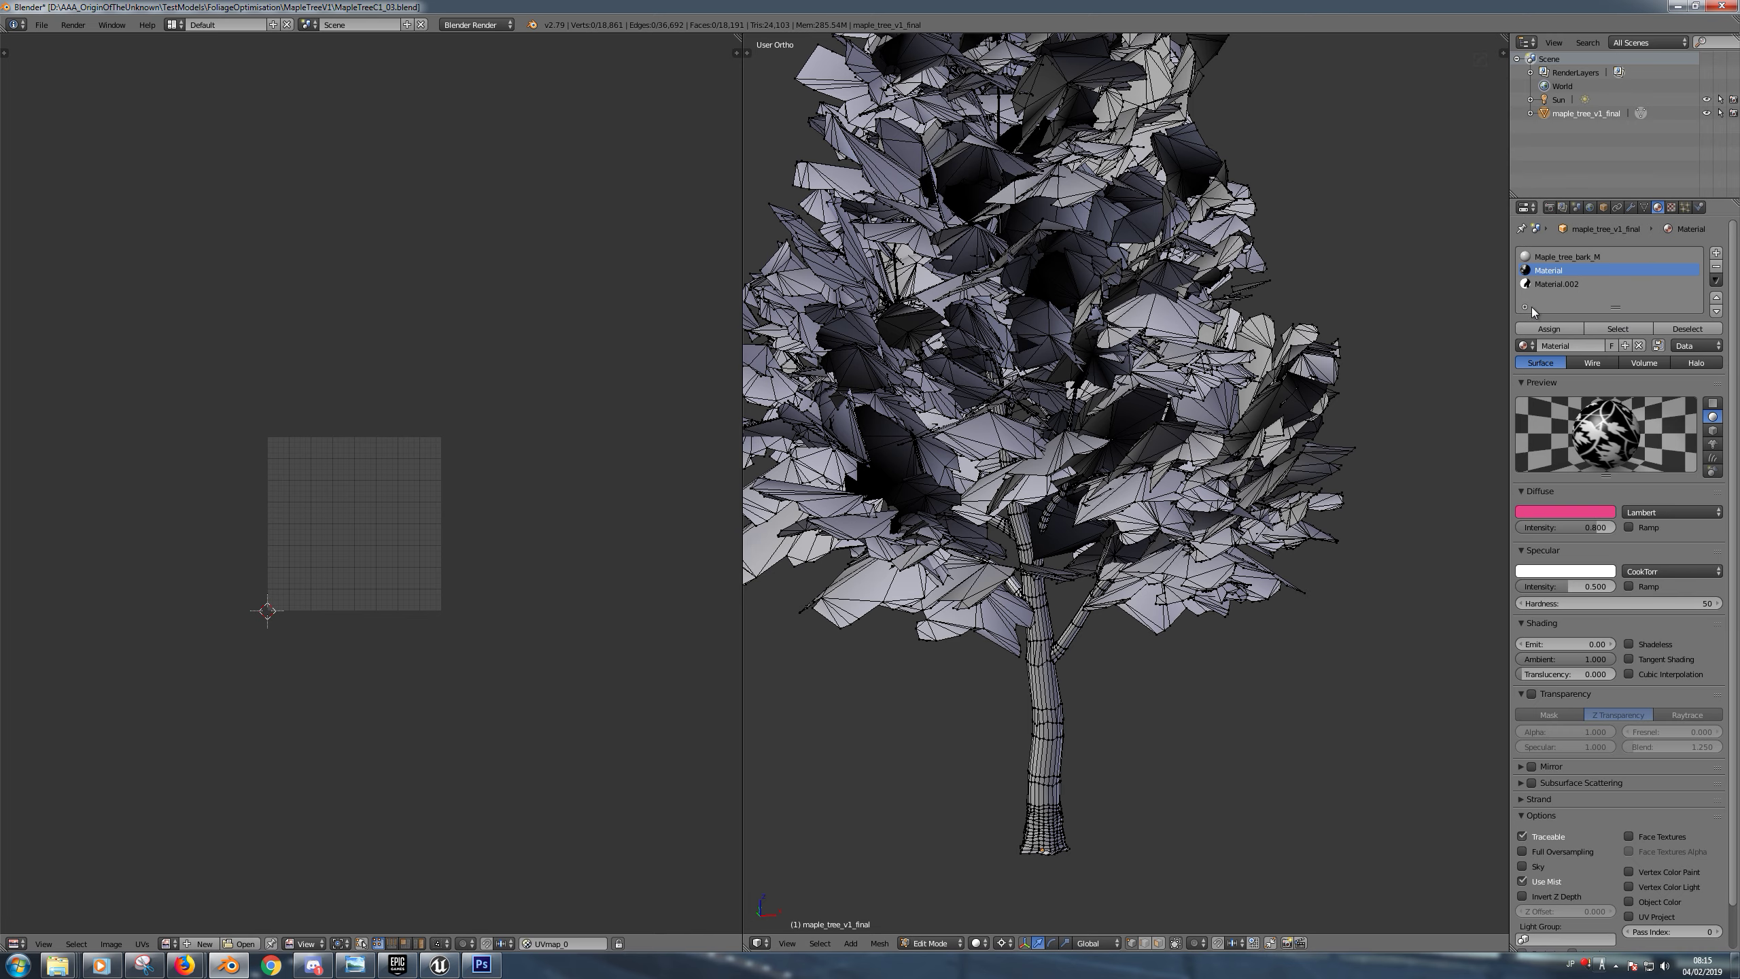
click(1568, 283)
click(1615, 328)
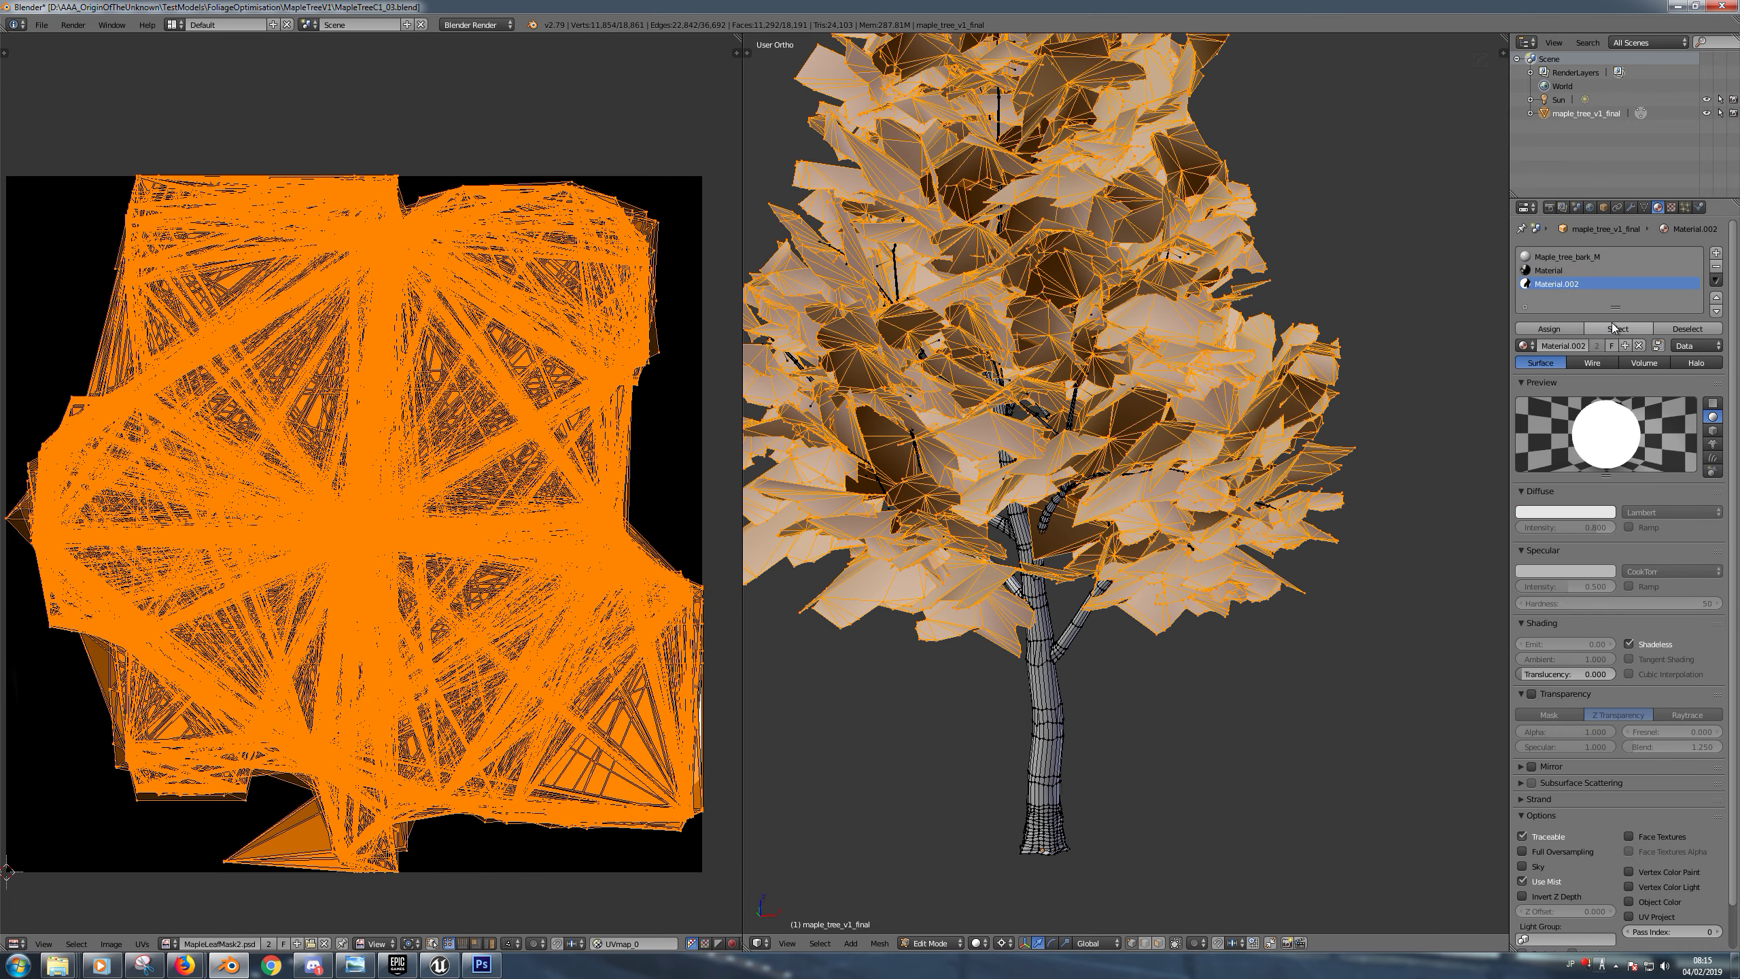
key(Tab)
Delete the unused 'Material' slot from the joined tree
click(1575, 270)
click(1716, 267)
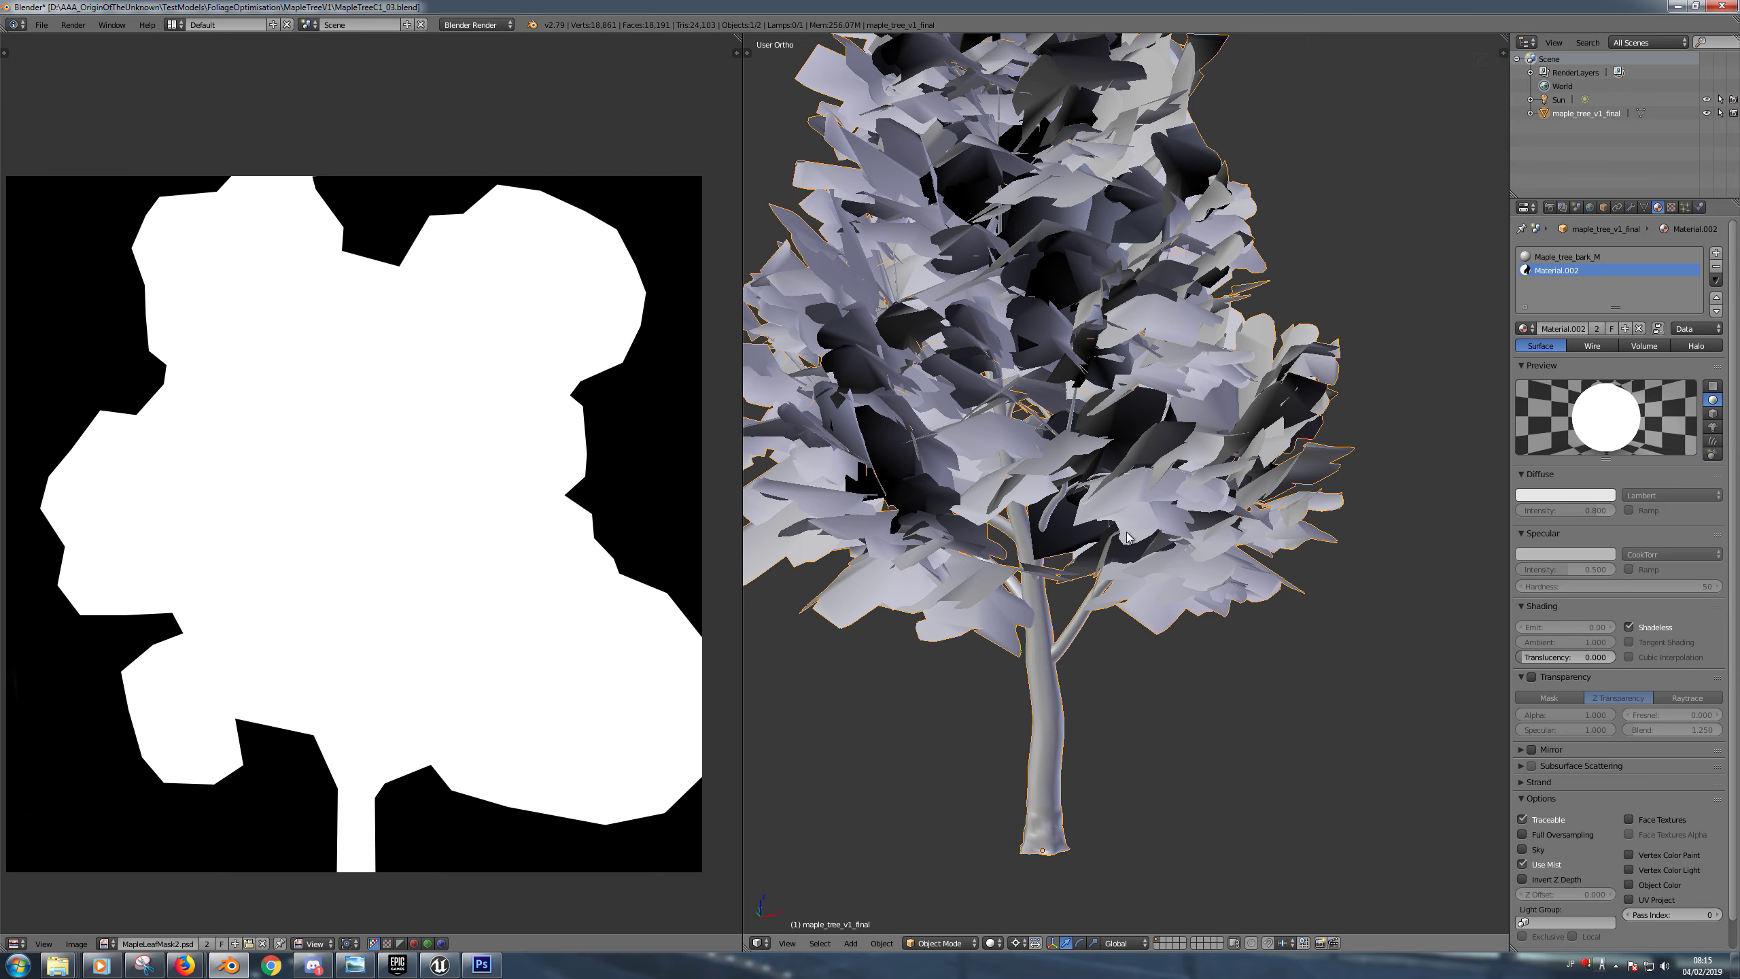
scroll(1127, 537, down, 3)
middle_drag(1096, 617, 1065, 711)
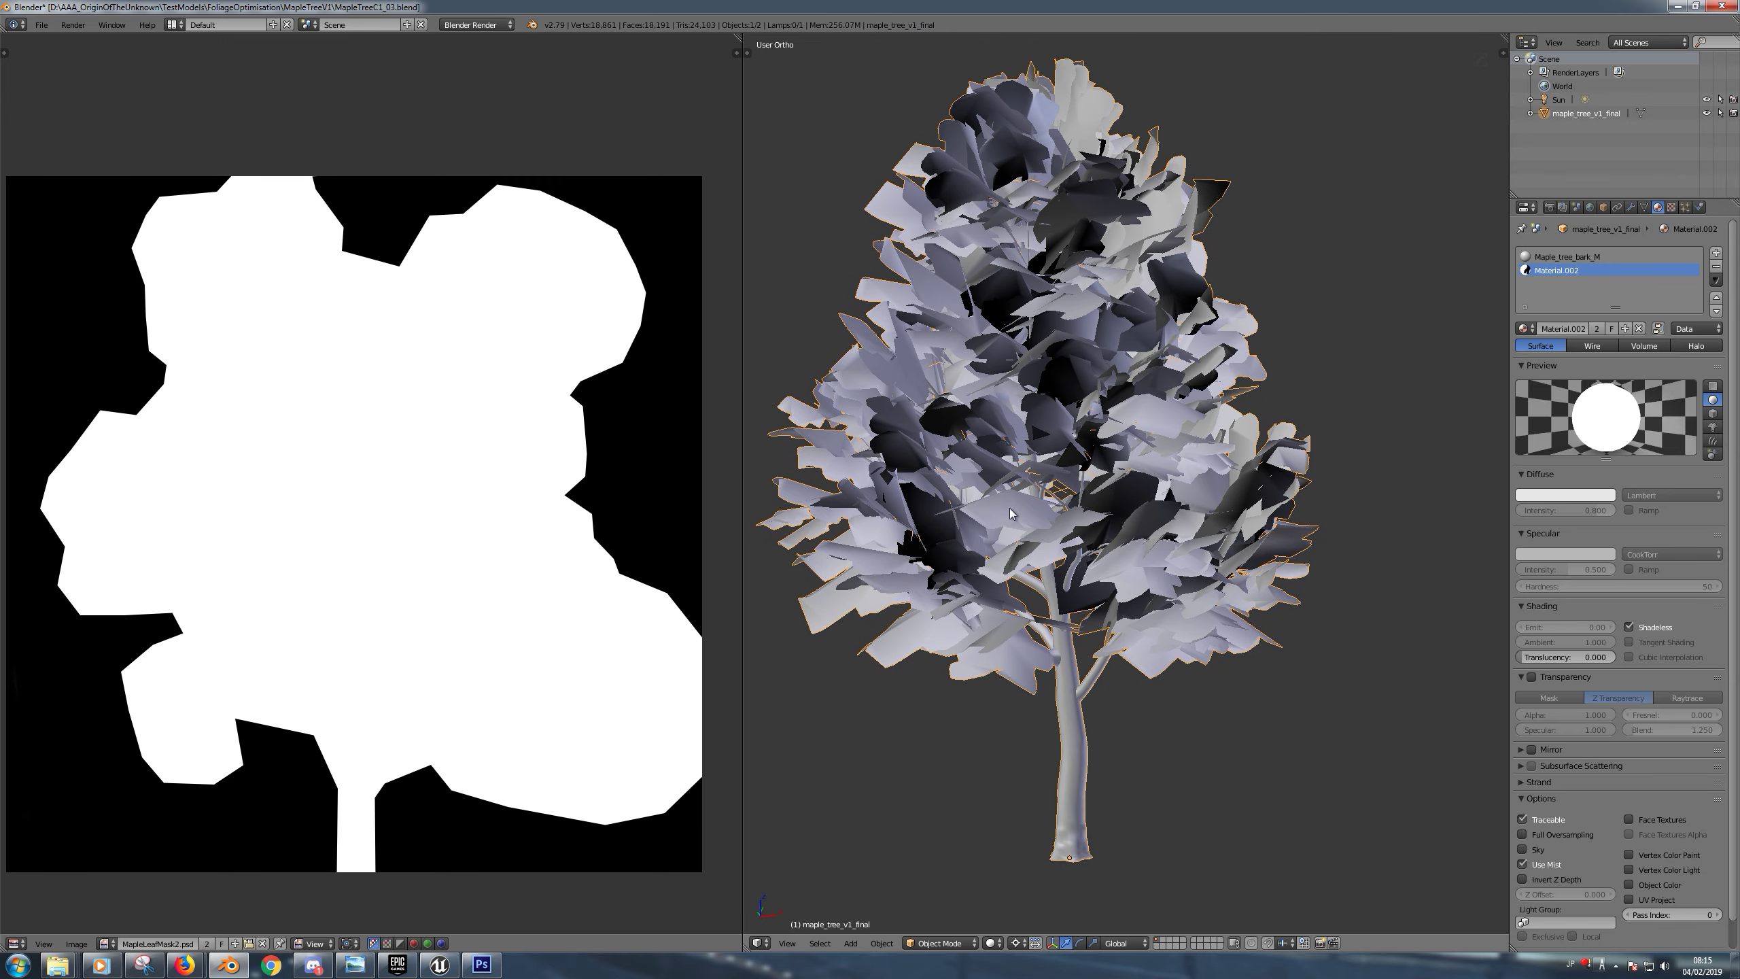
Start an FBX export into the TreeOptimisationTutorial folder
click(41, 24)
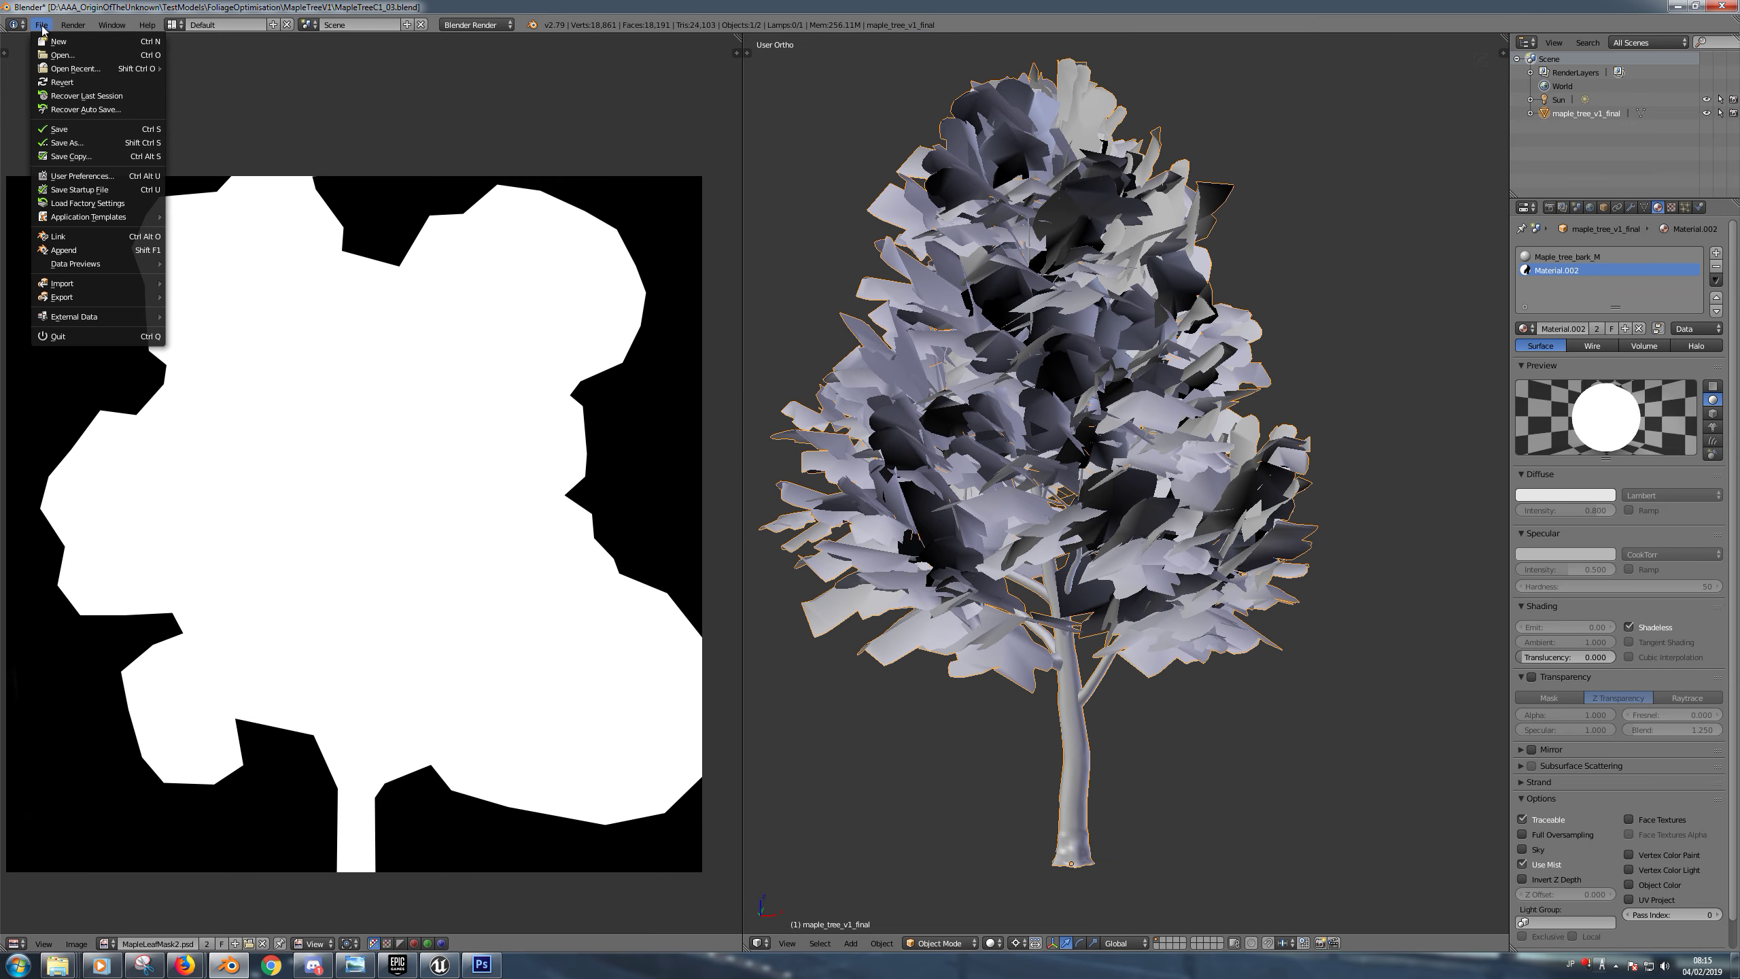
mouse_move(62, 297)
click(233, 326)
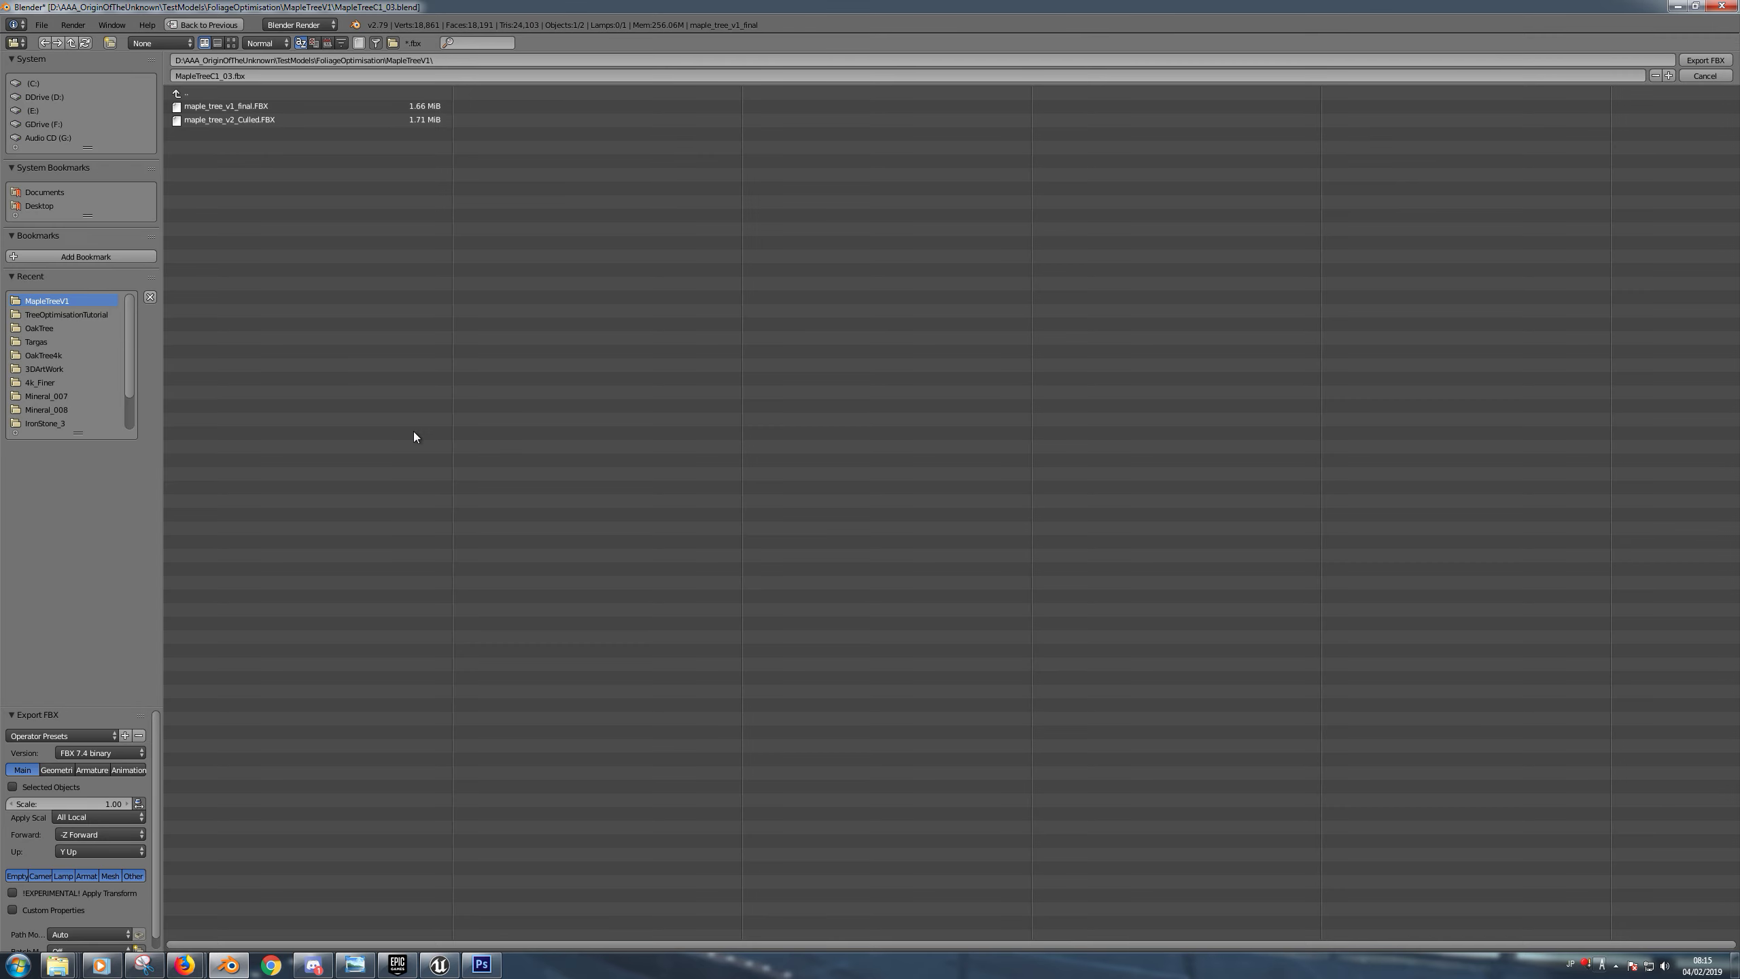
click(62, 314)
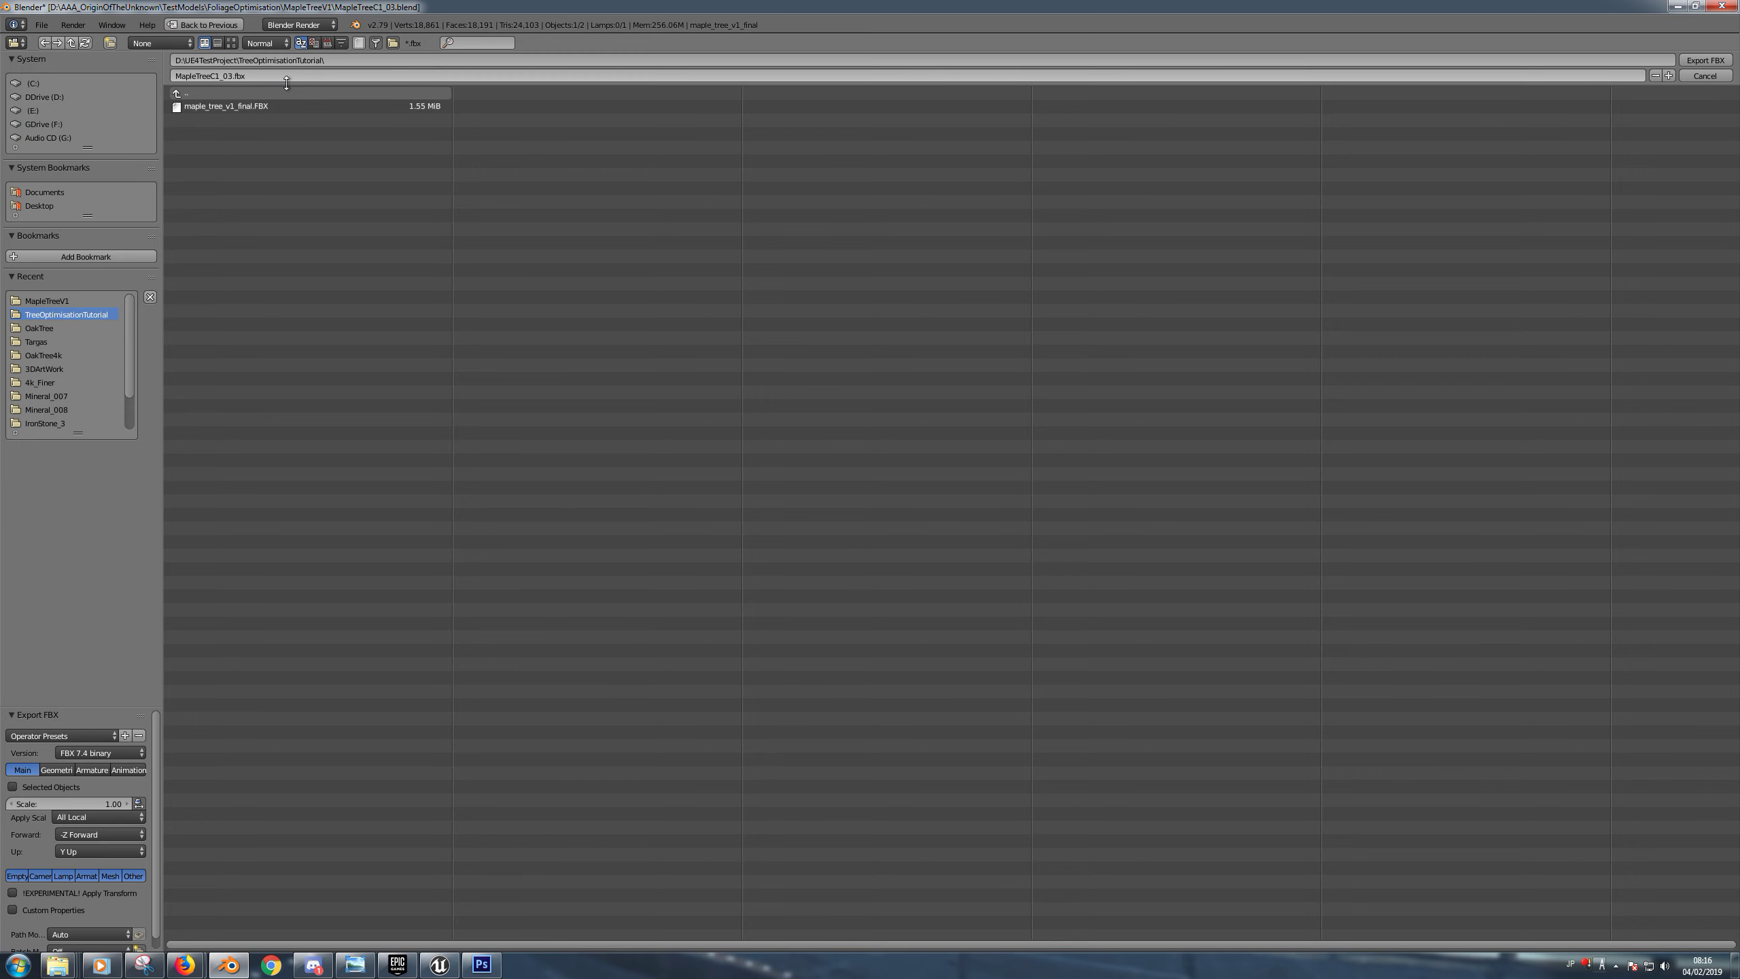
Name the export maple_tree_Optimised.fbx and review the Armature, Animation and Main options
click(216, 105)
double_click(221, 75)
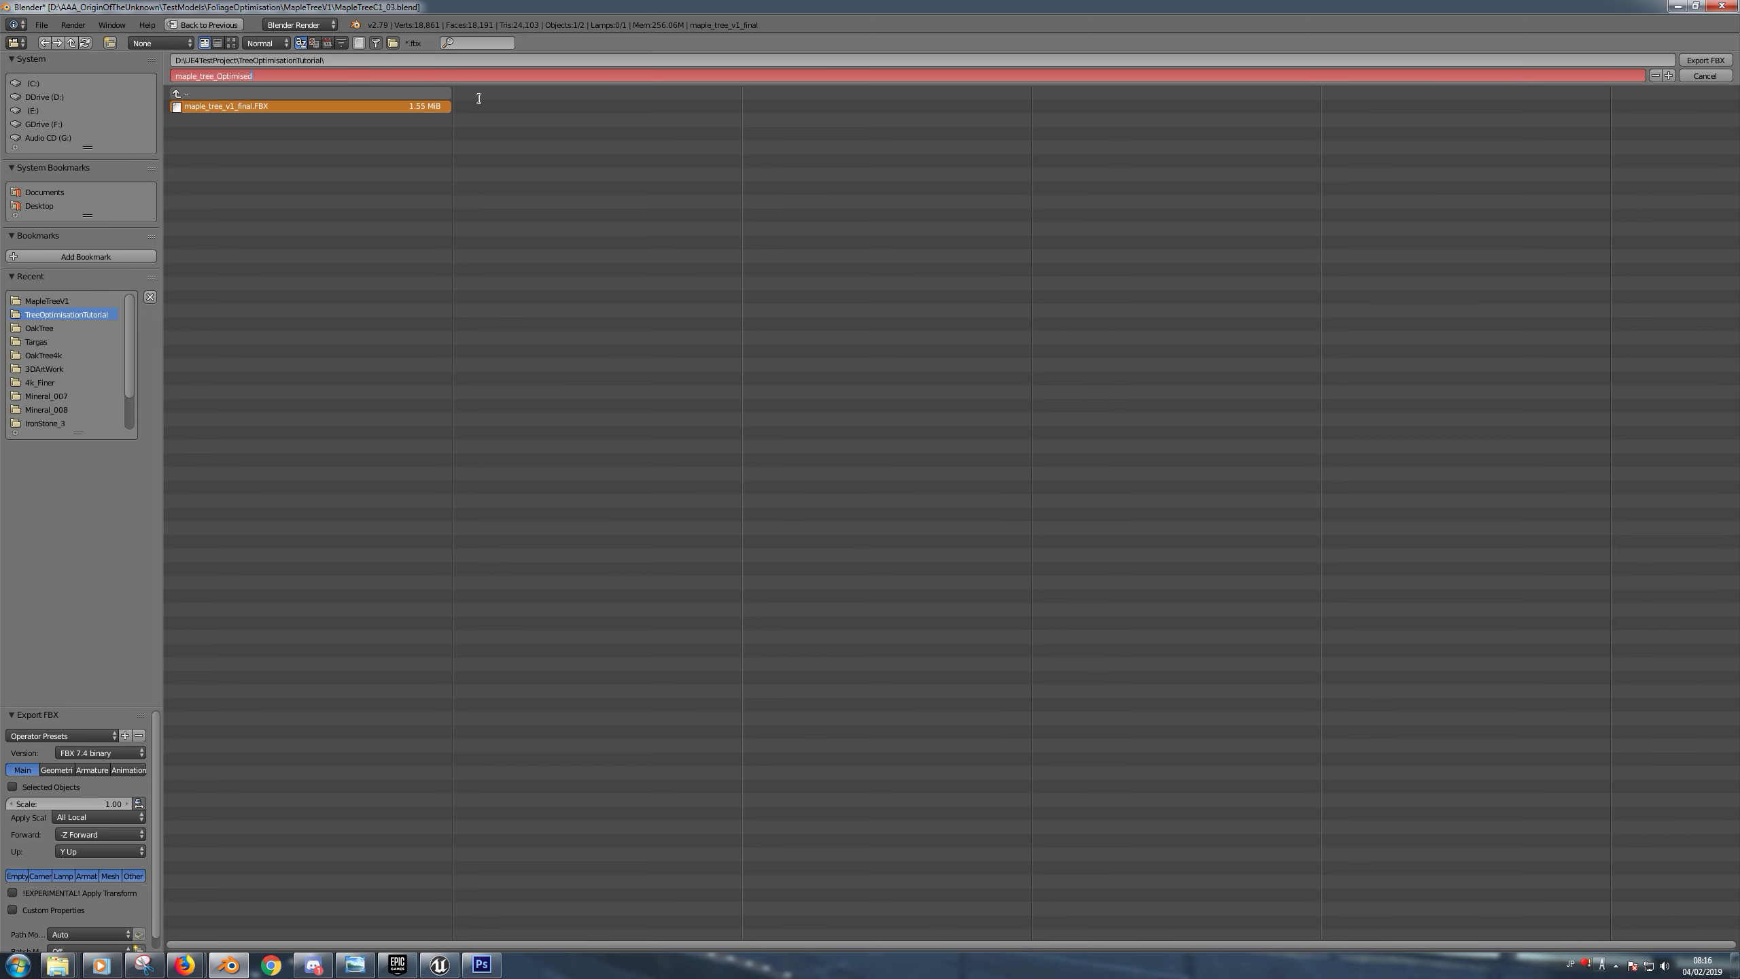
key(Return)
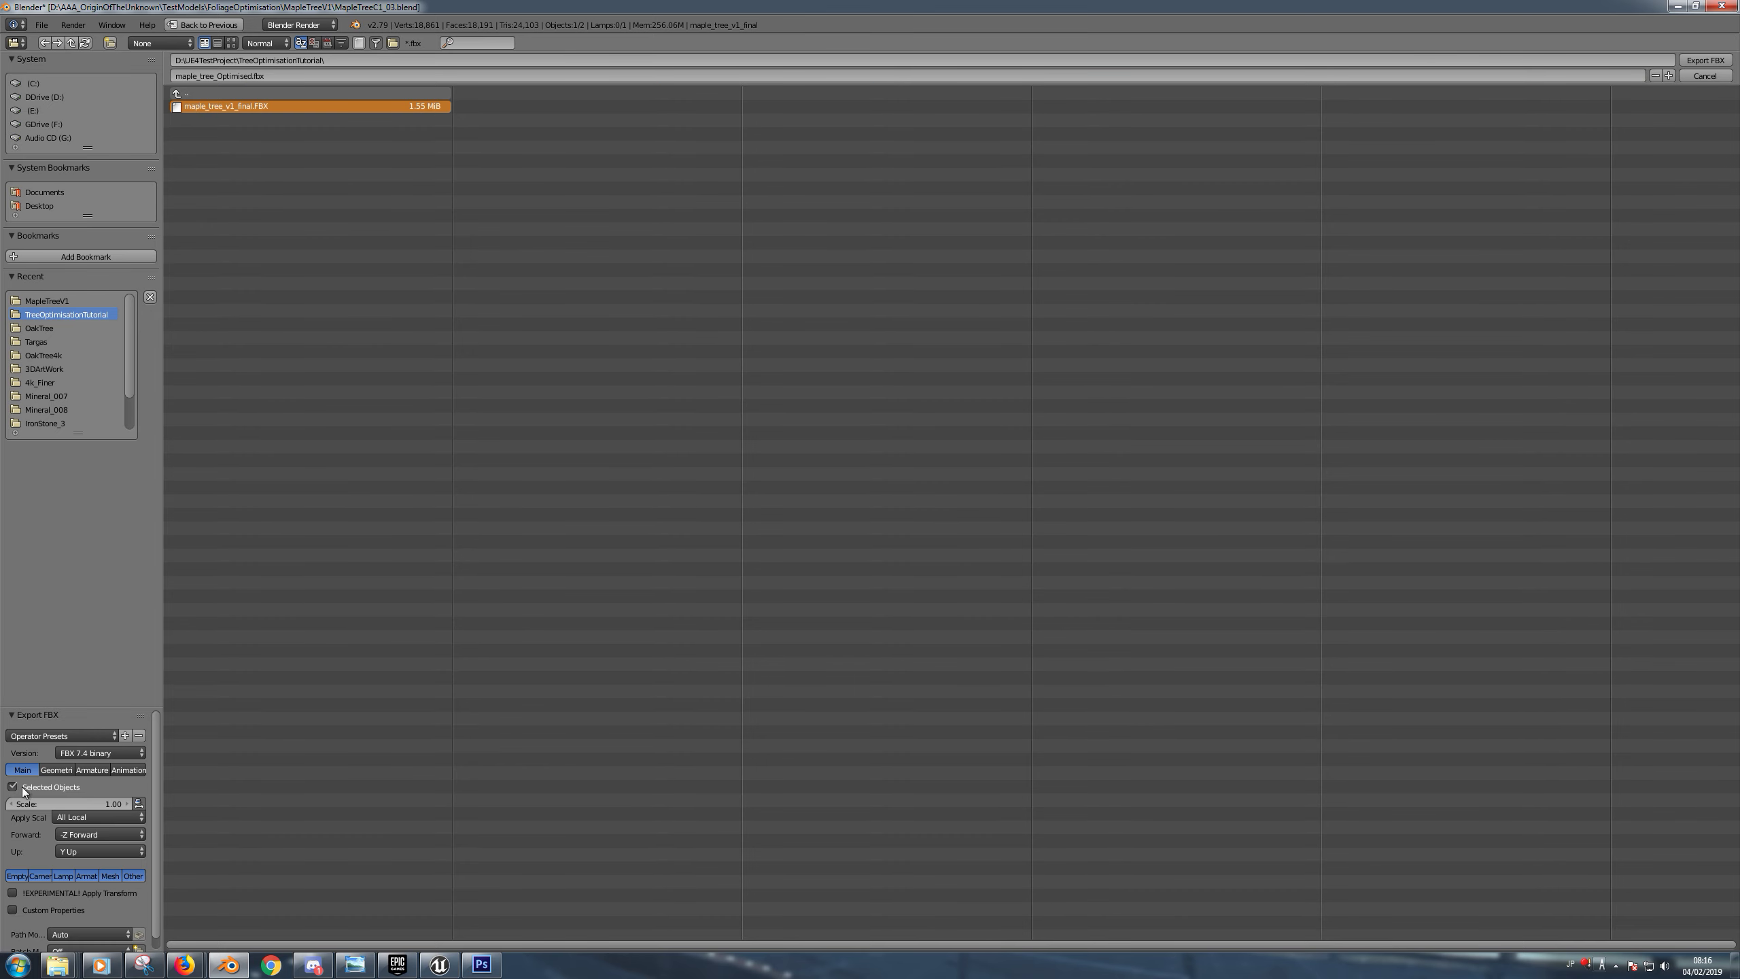
click(90, 770)
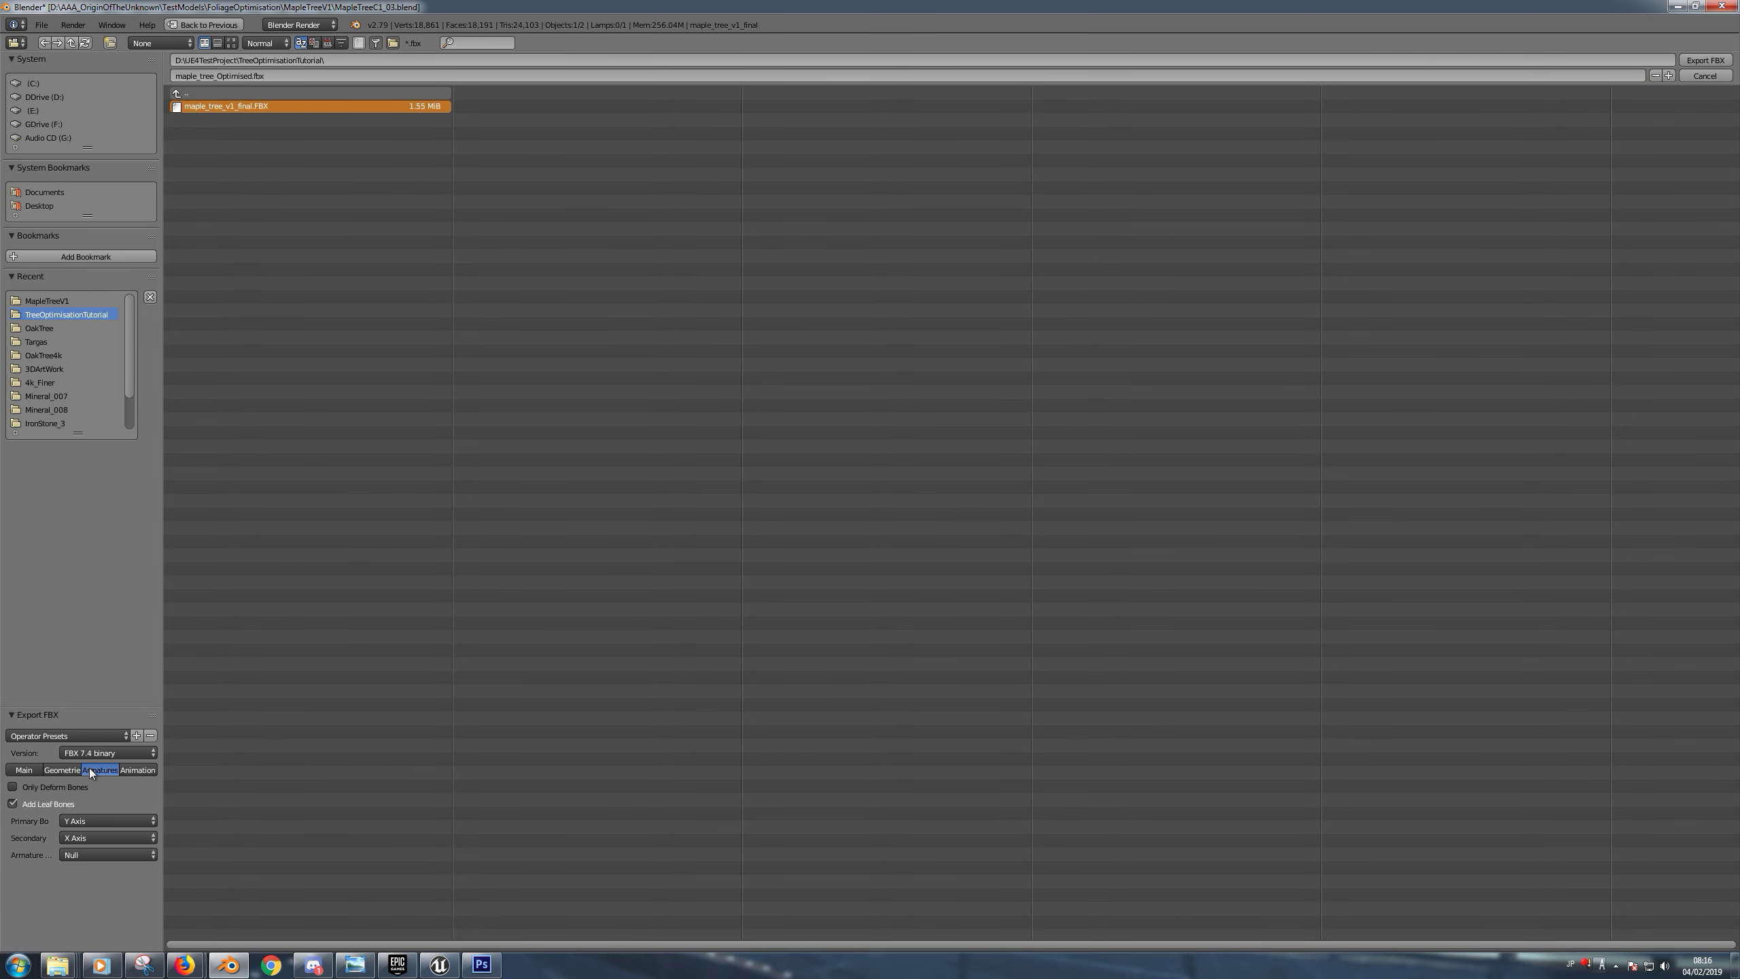
click(139, 771)
click(23, 769)
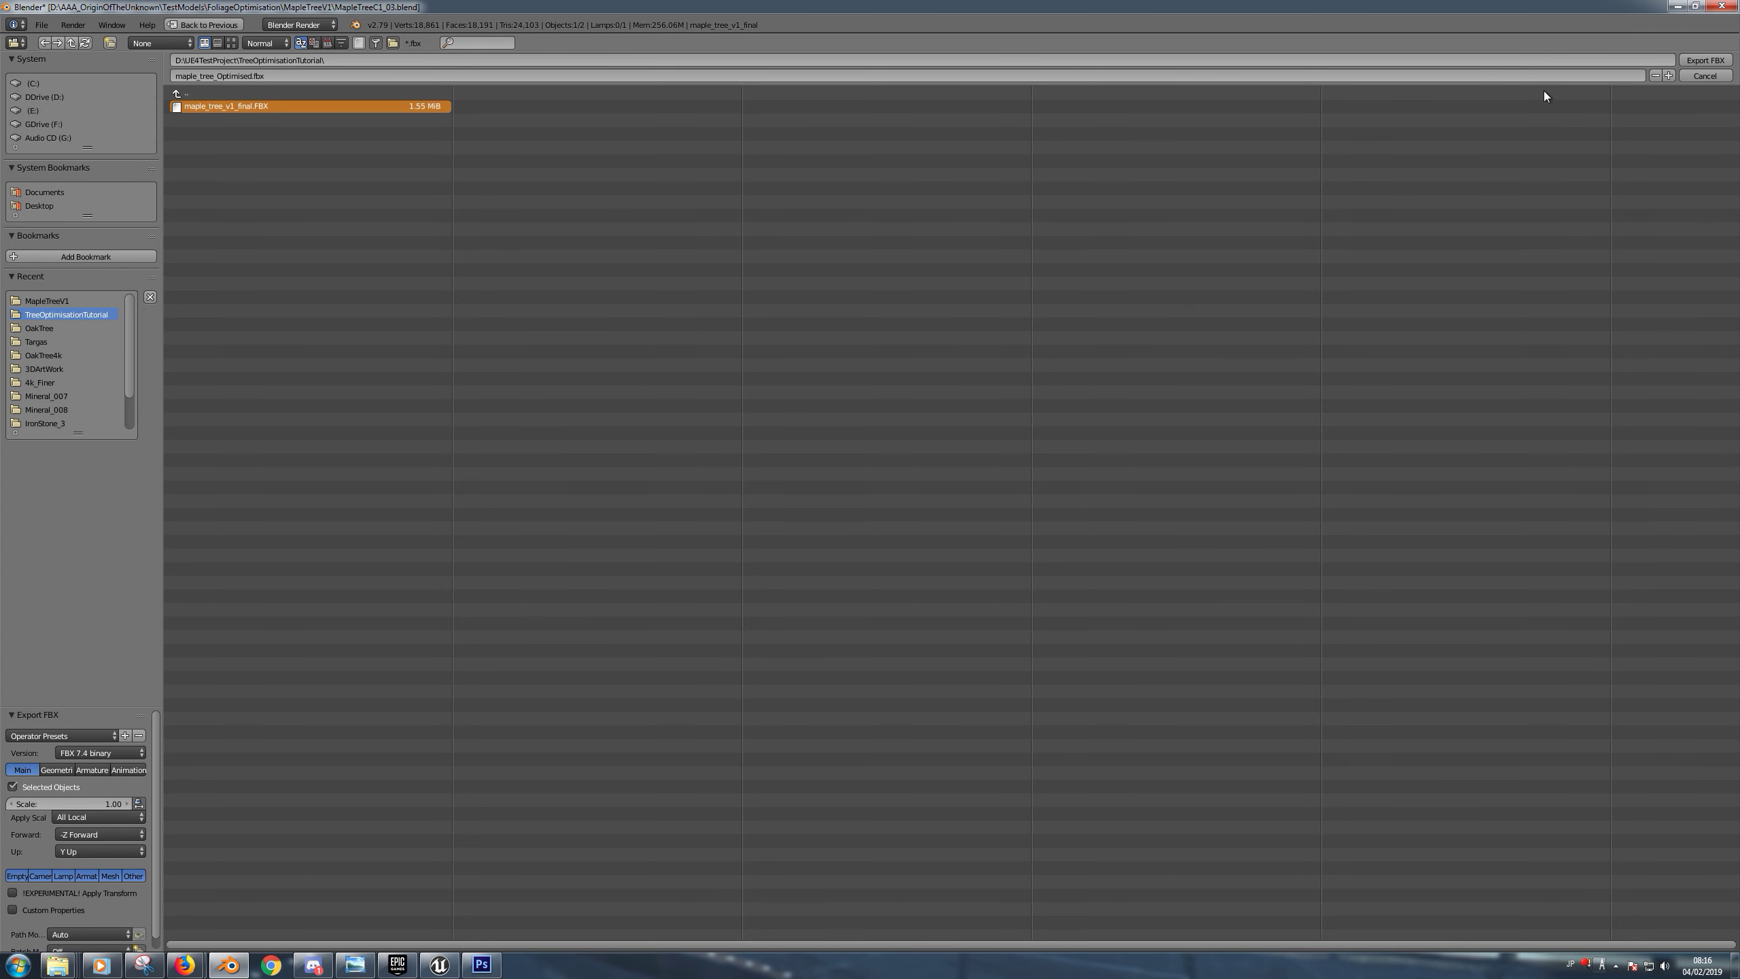
Confirm the FBX export, close the CastleFortress editor without saving, and show the Epic Games Launcher
key(Return)
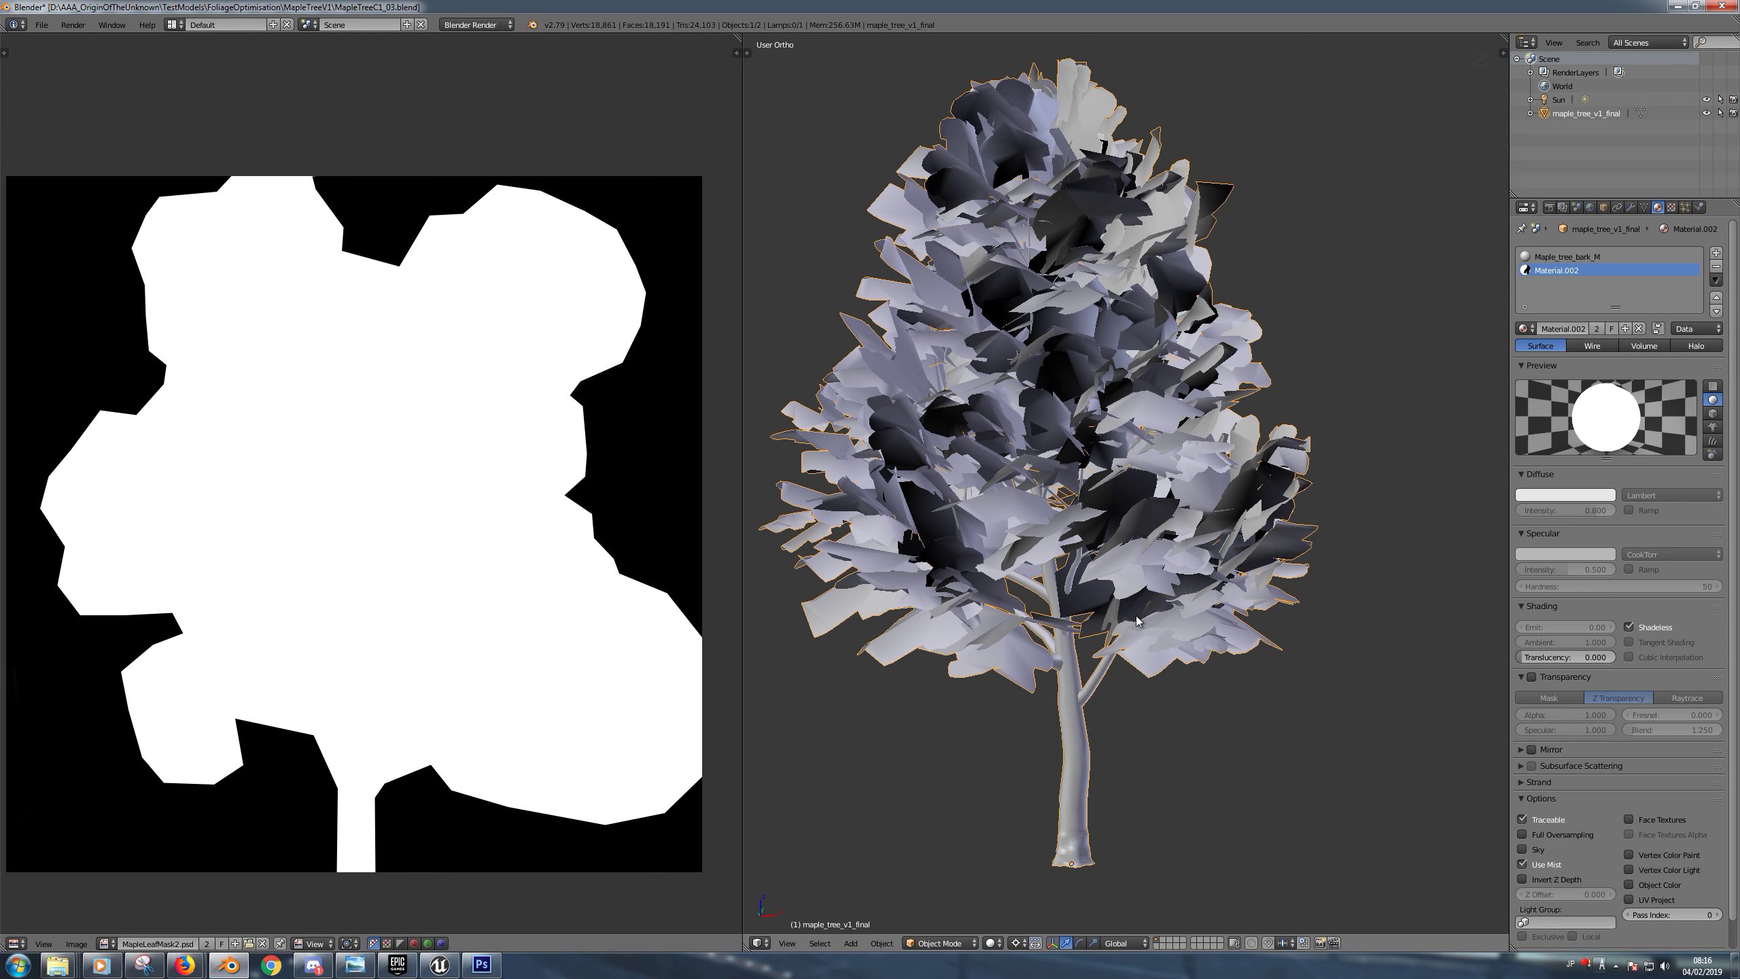
click(439, 964)
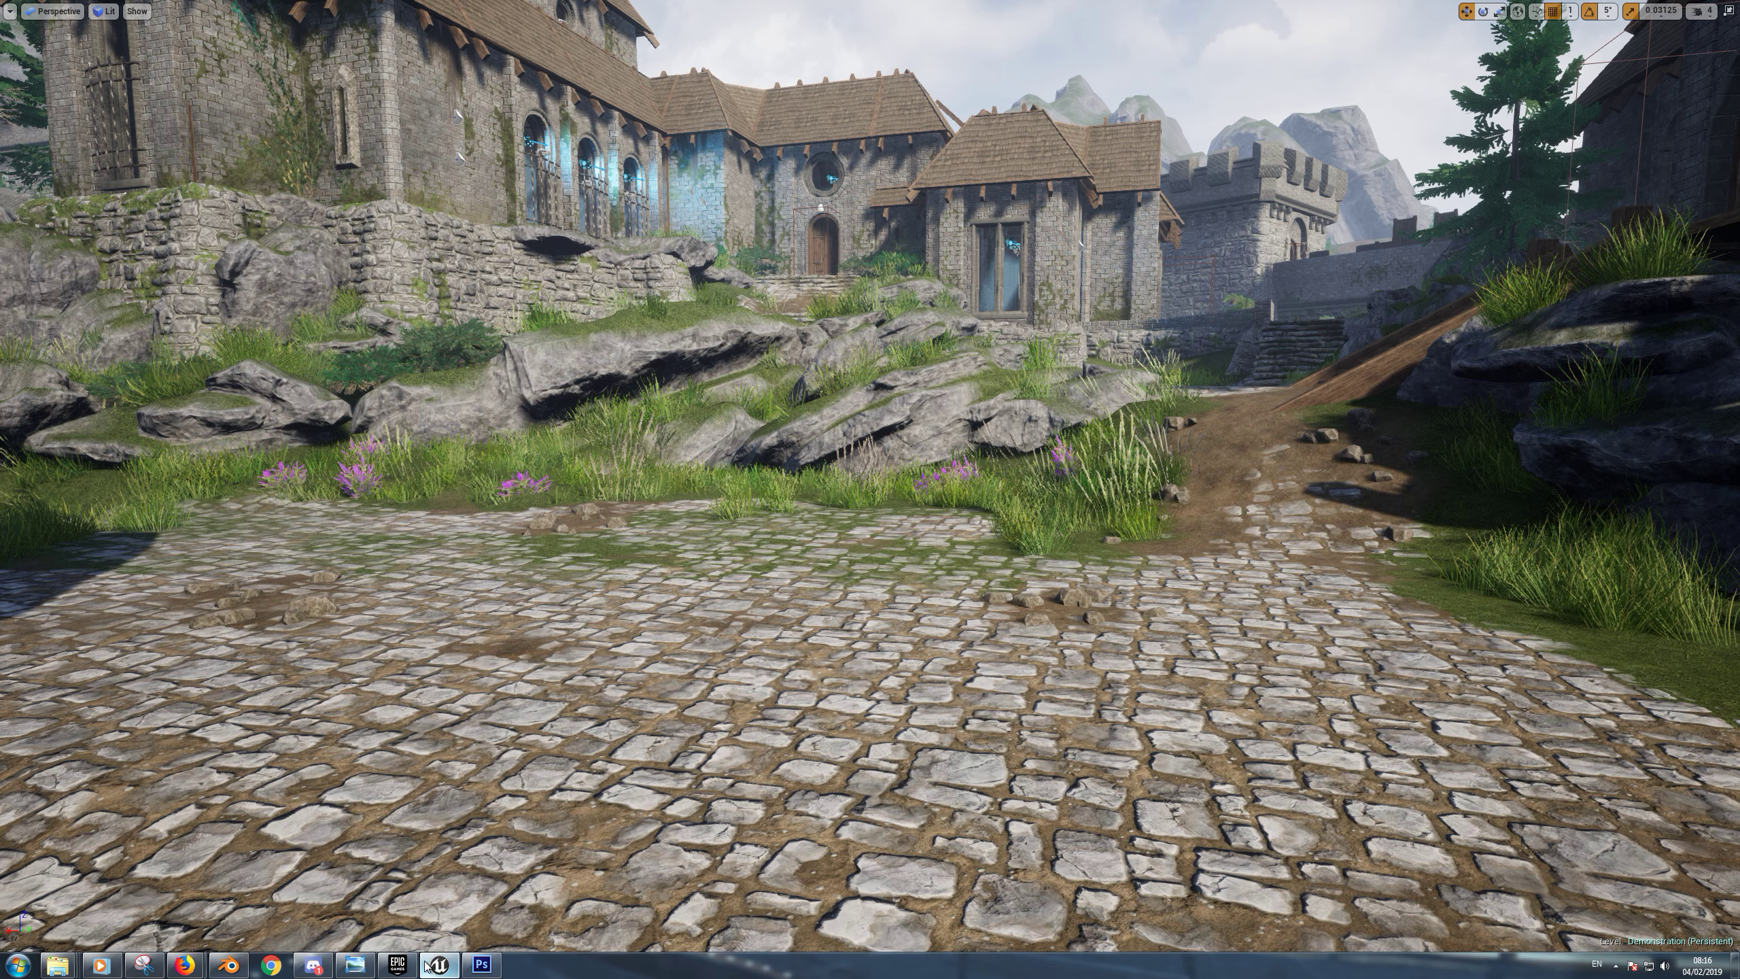
key(F11)
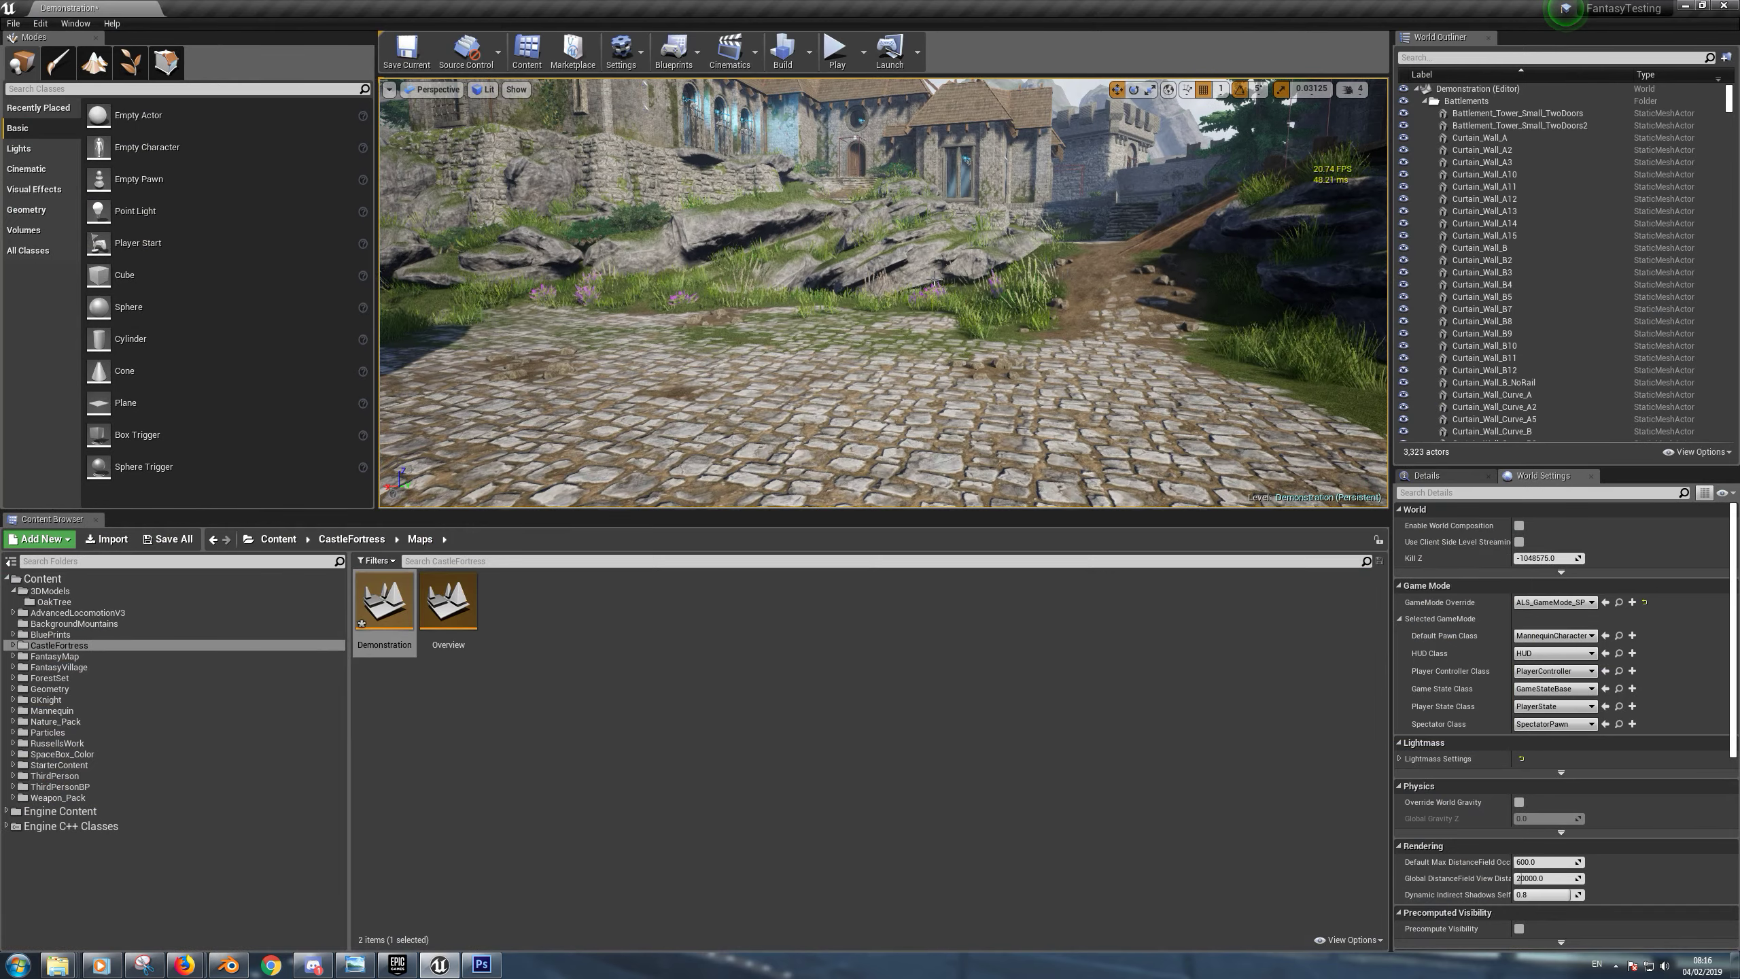
key(ctrl+shift+s)
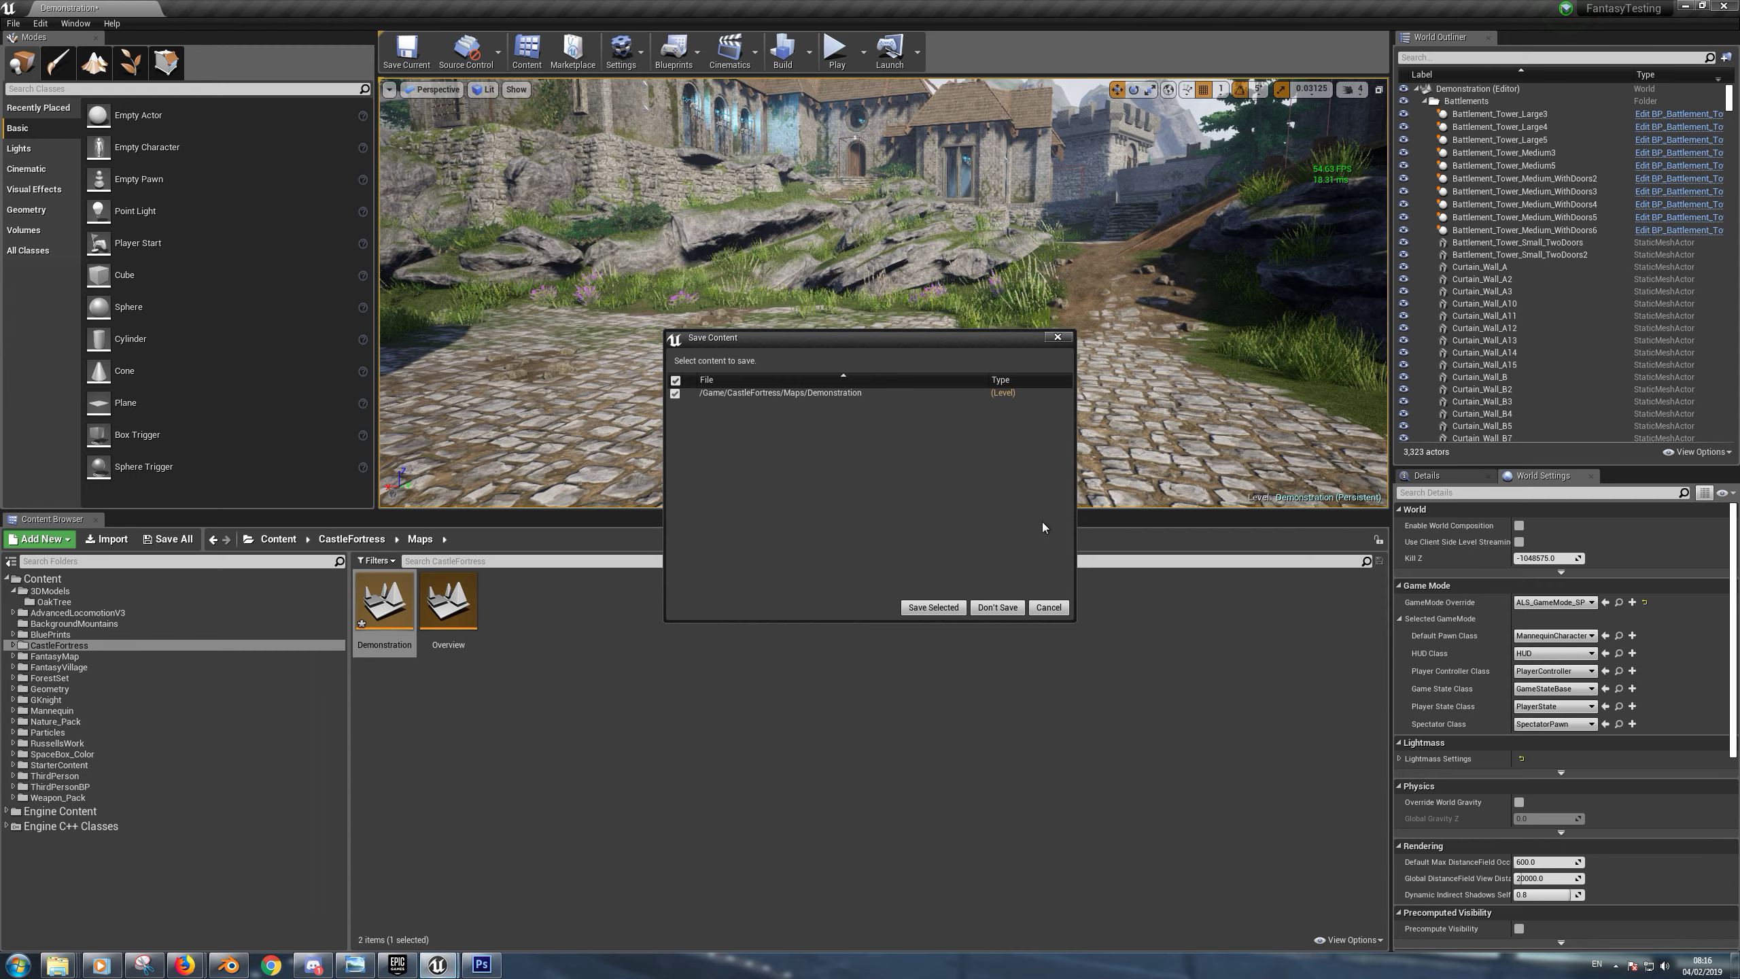
click(1003, 609)
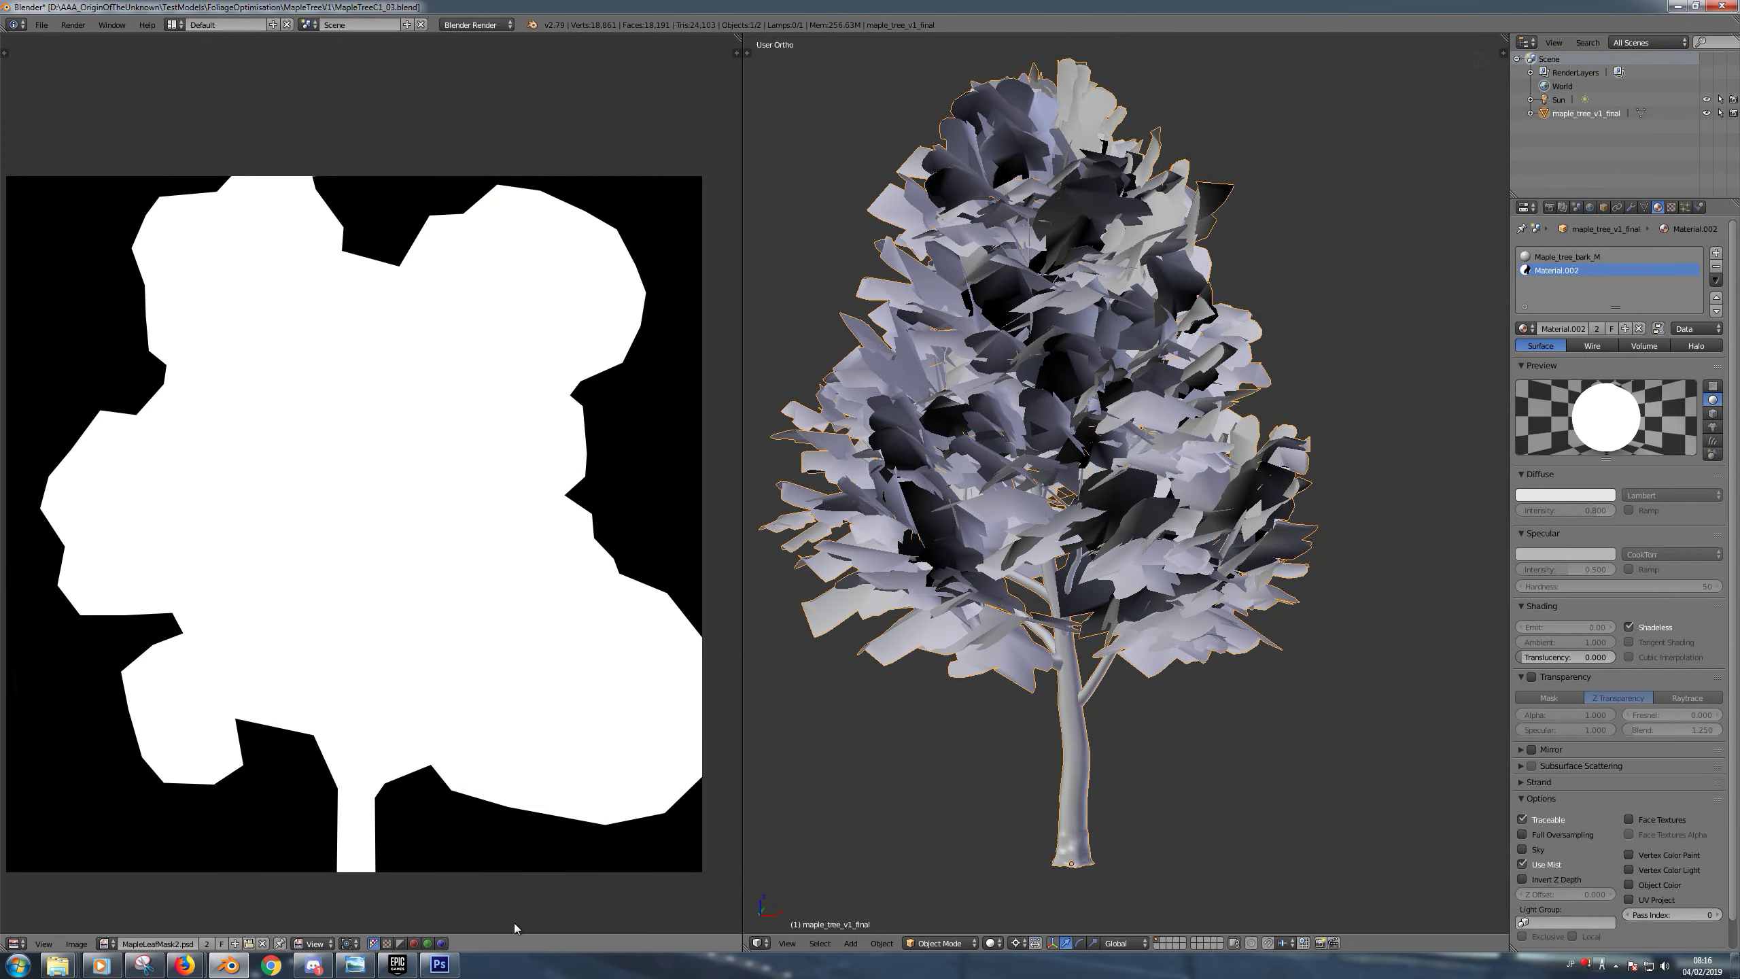
click(398, 965)
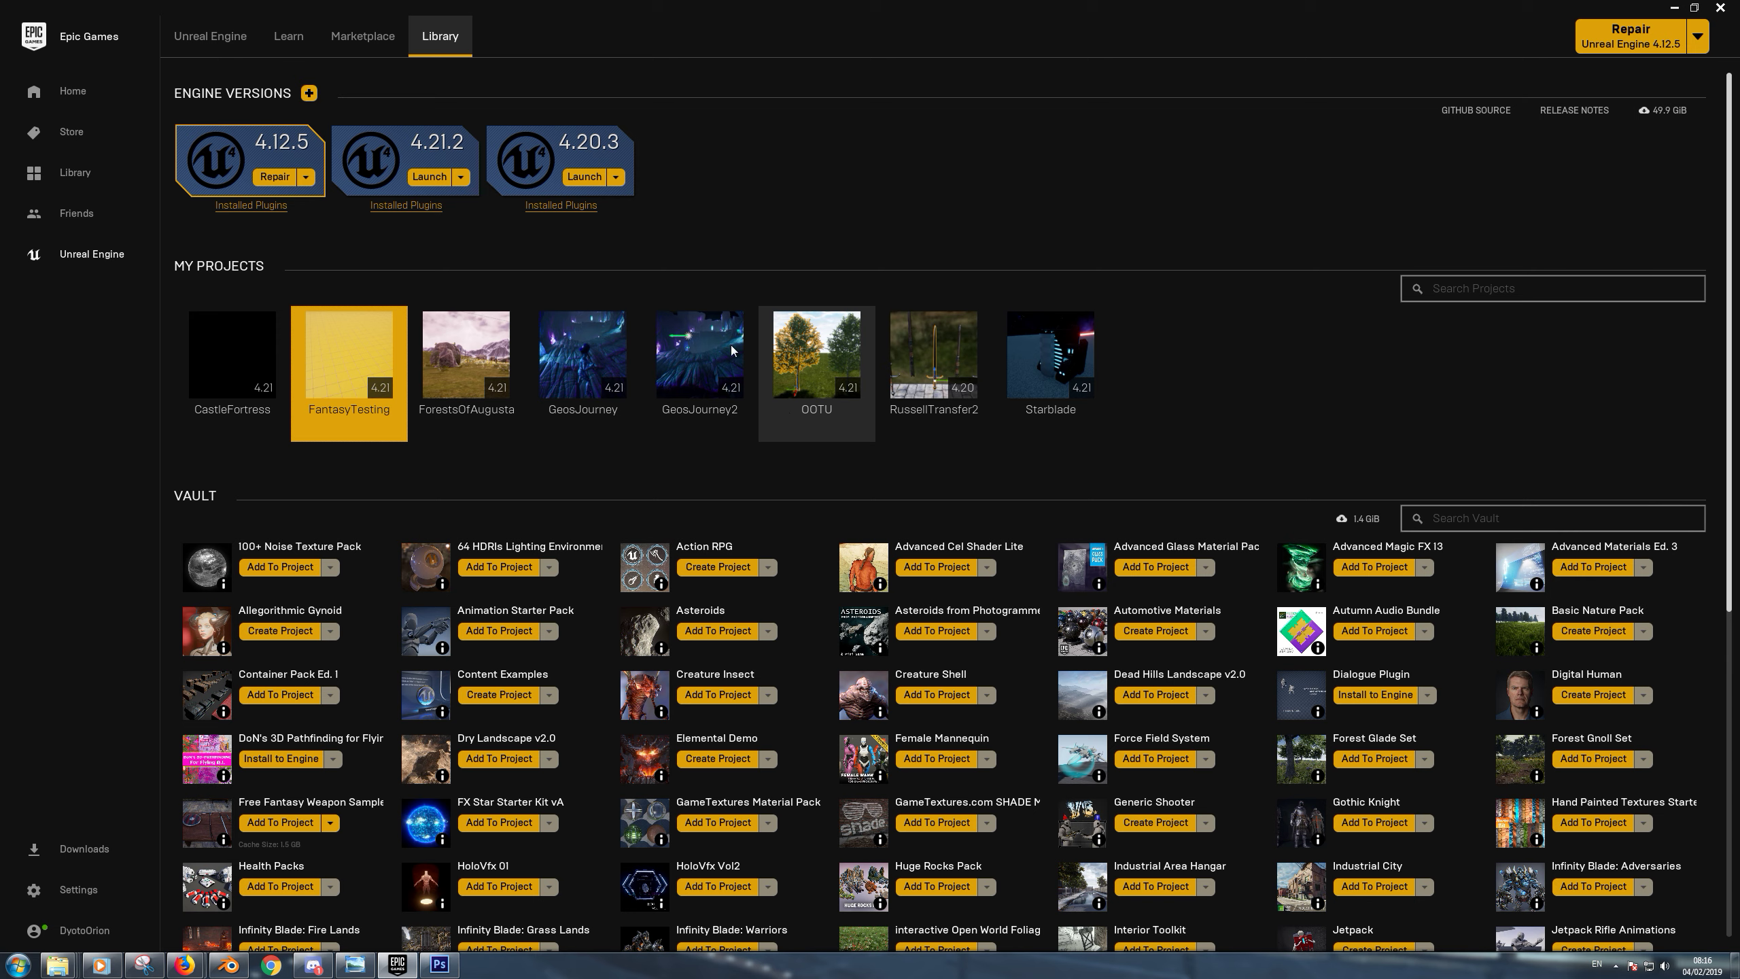
Launch the OOTU project from the My Projects list
double_click(828, 329)
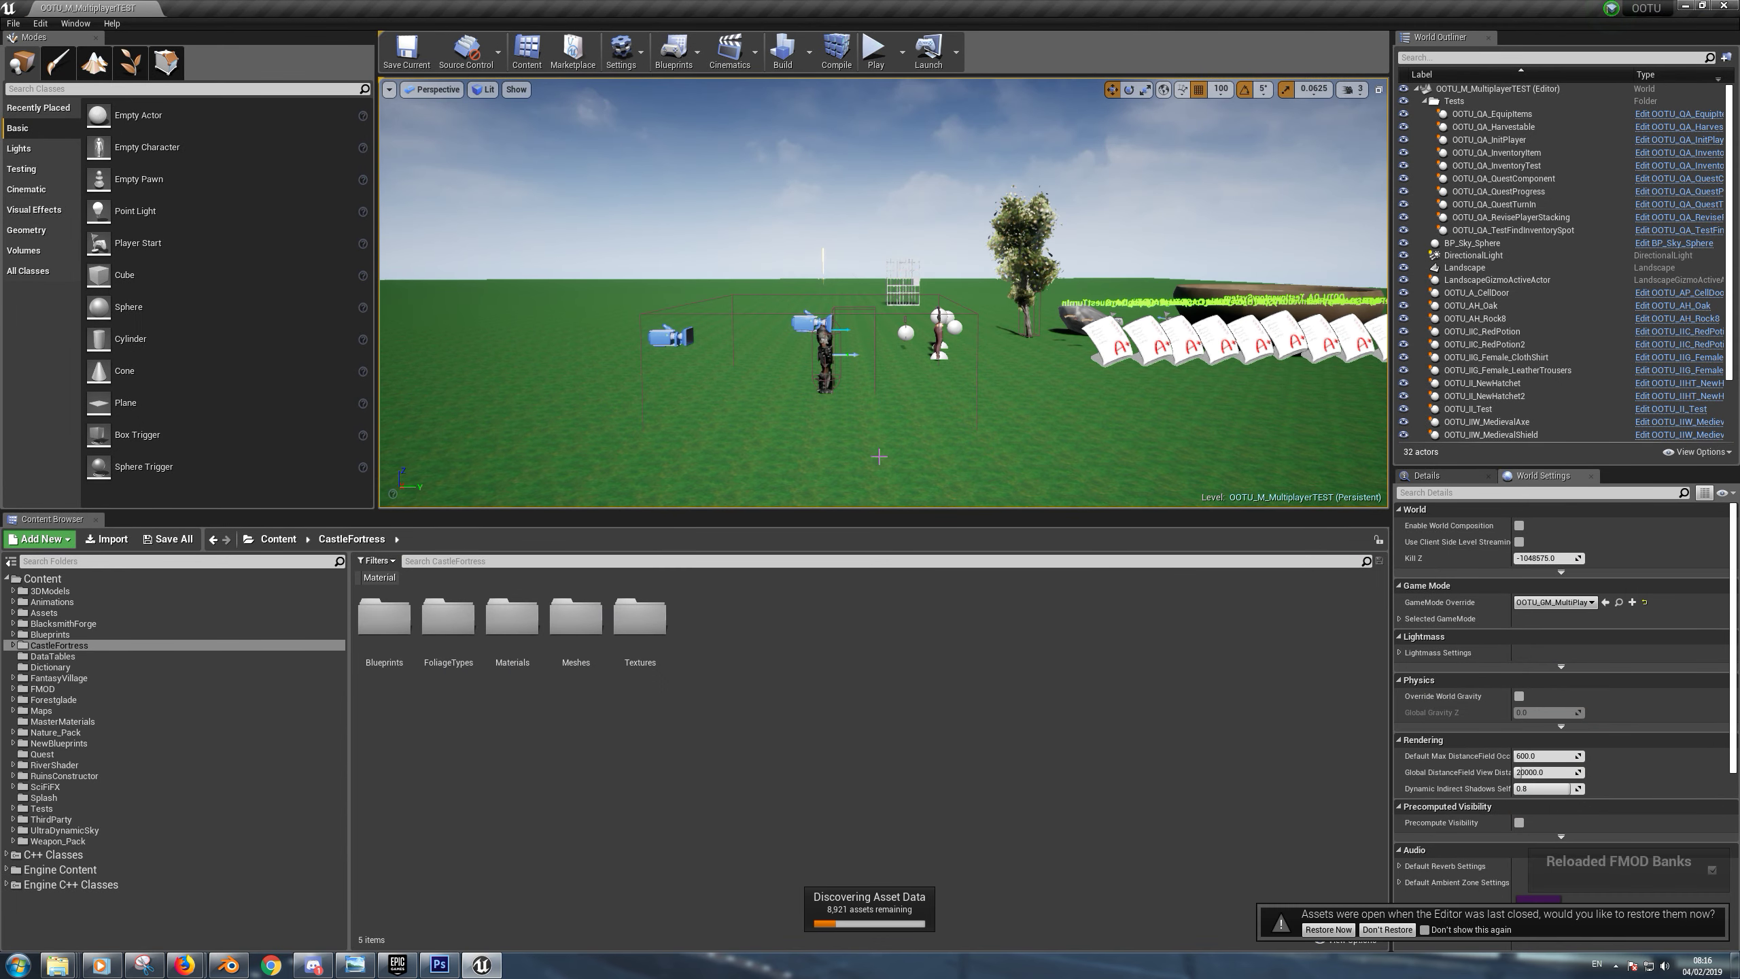
Open the NewWorld level from Maps > RussTestLevel > NewFolder and tilt the camera toward the trees
click(41, 710)
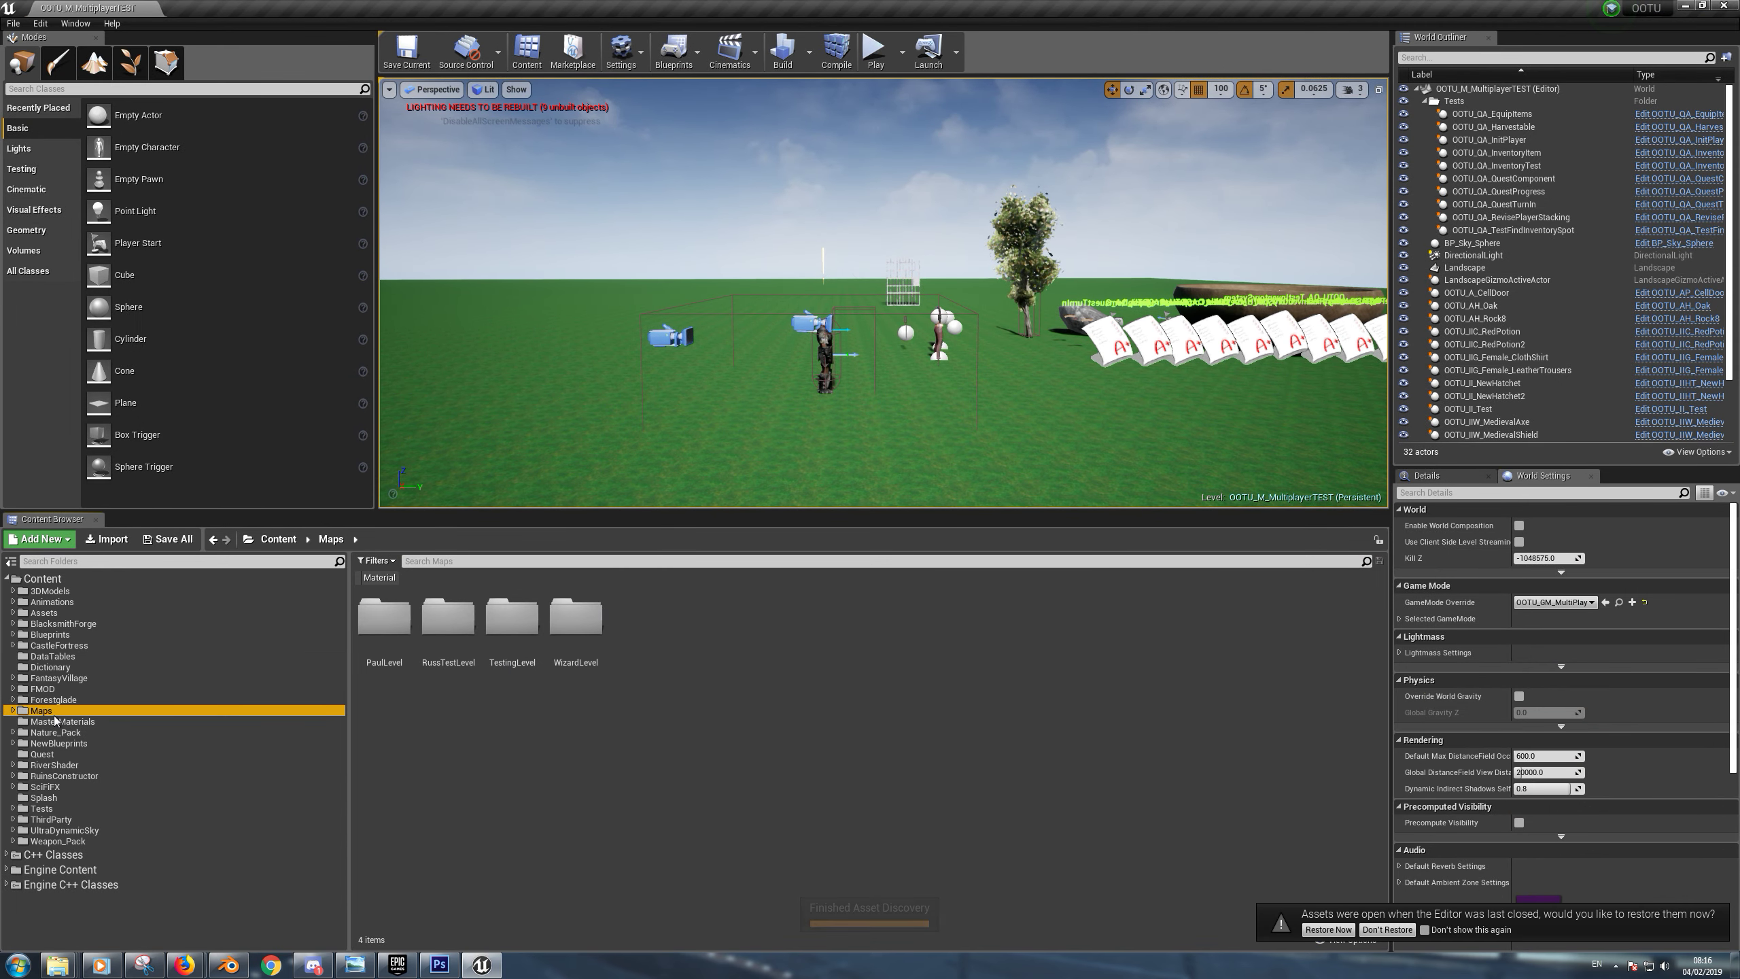
double_click(448, 618)
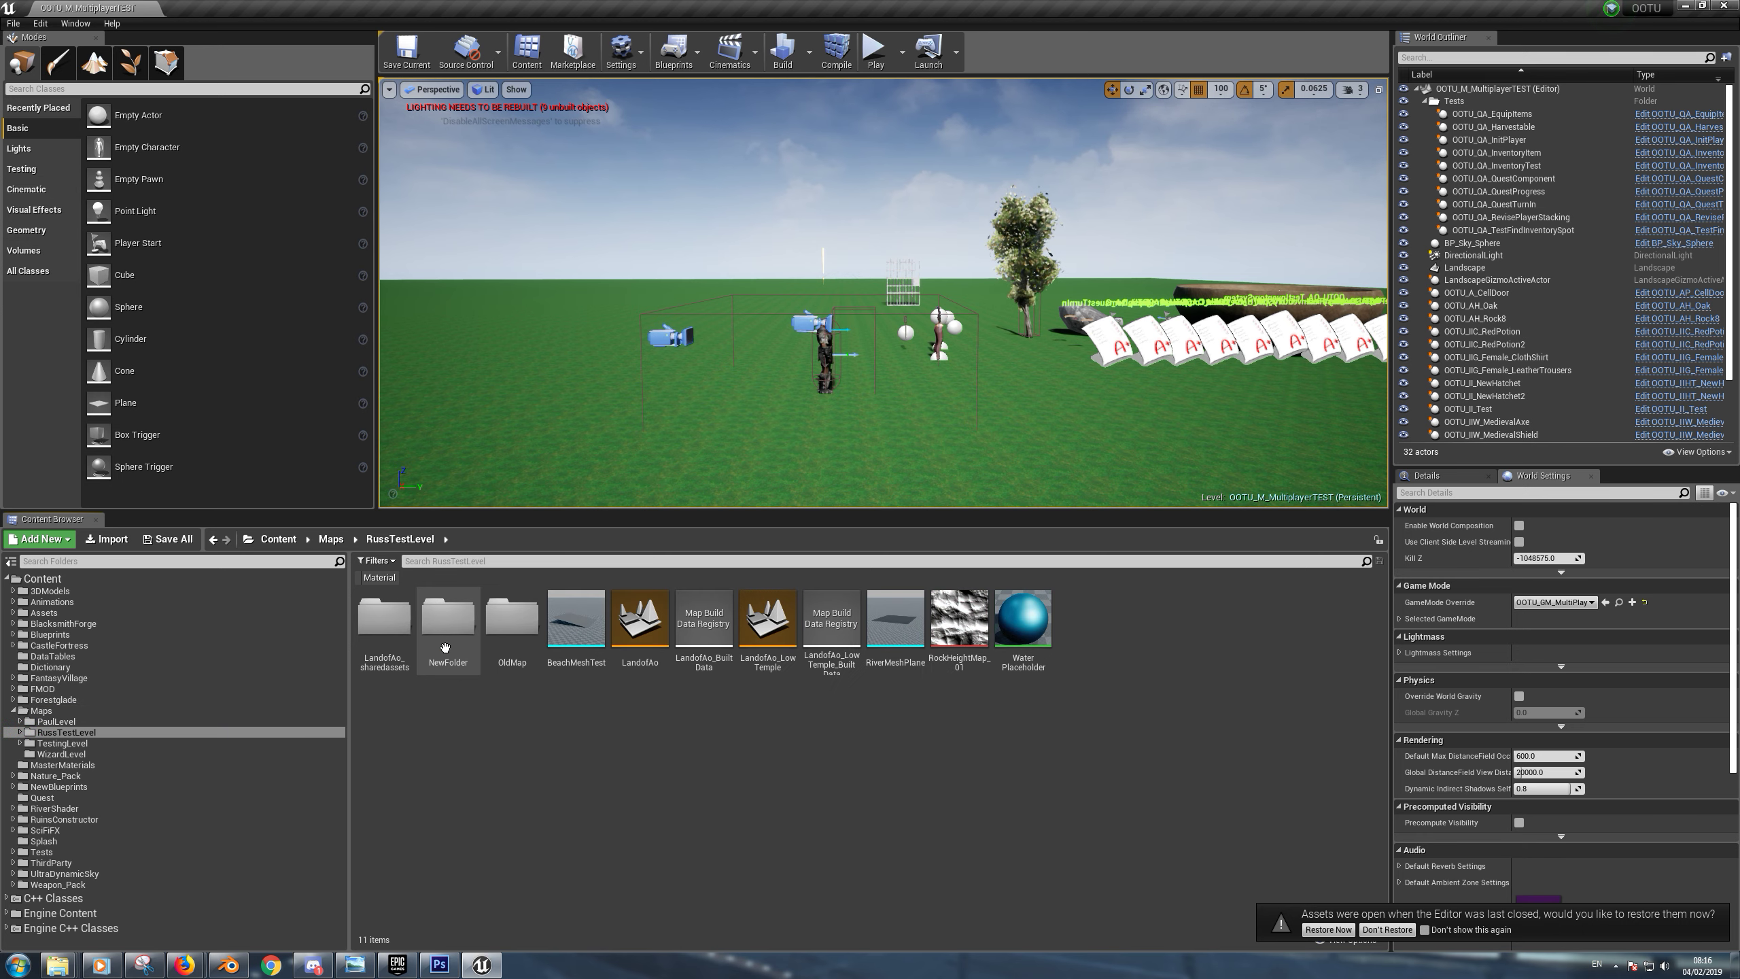
double_click(443, 619)
double_click(436, 625)
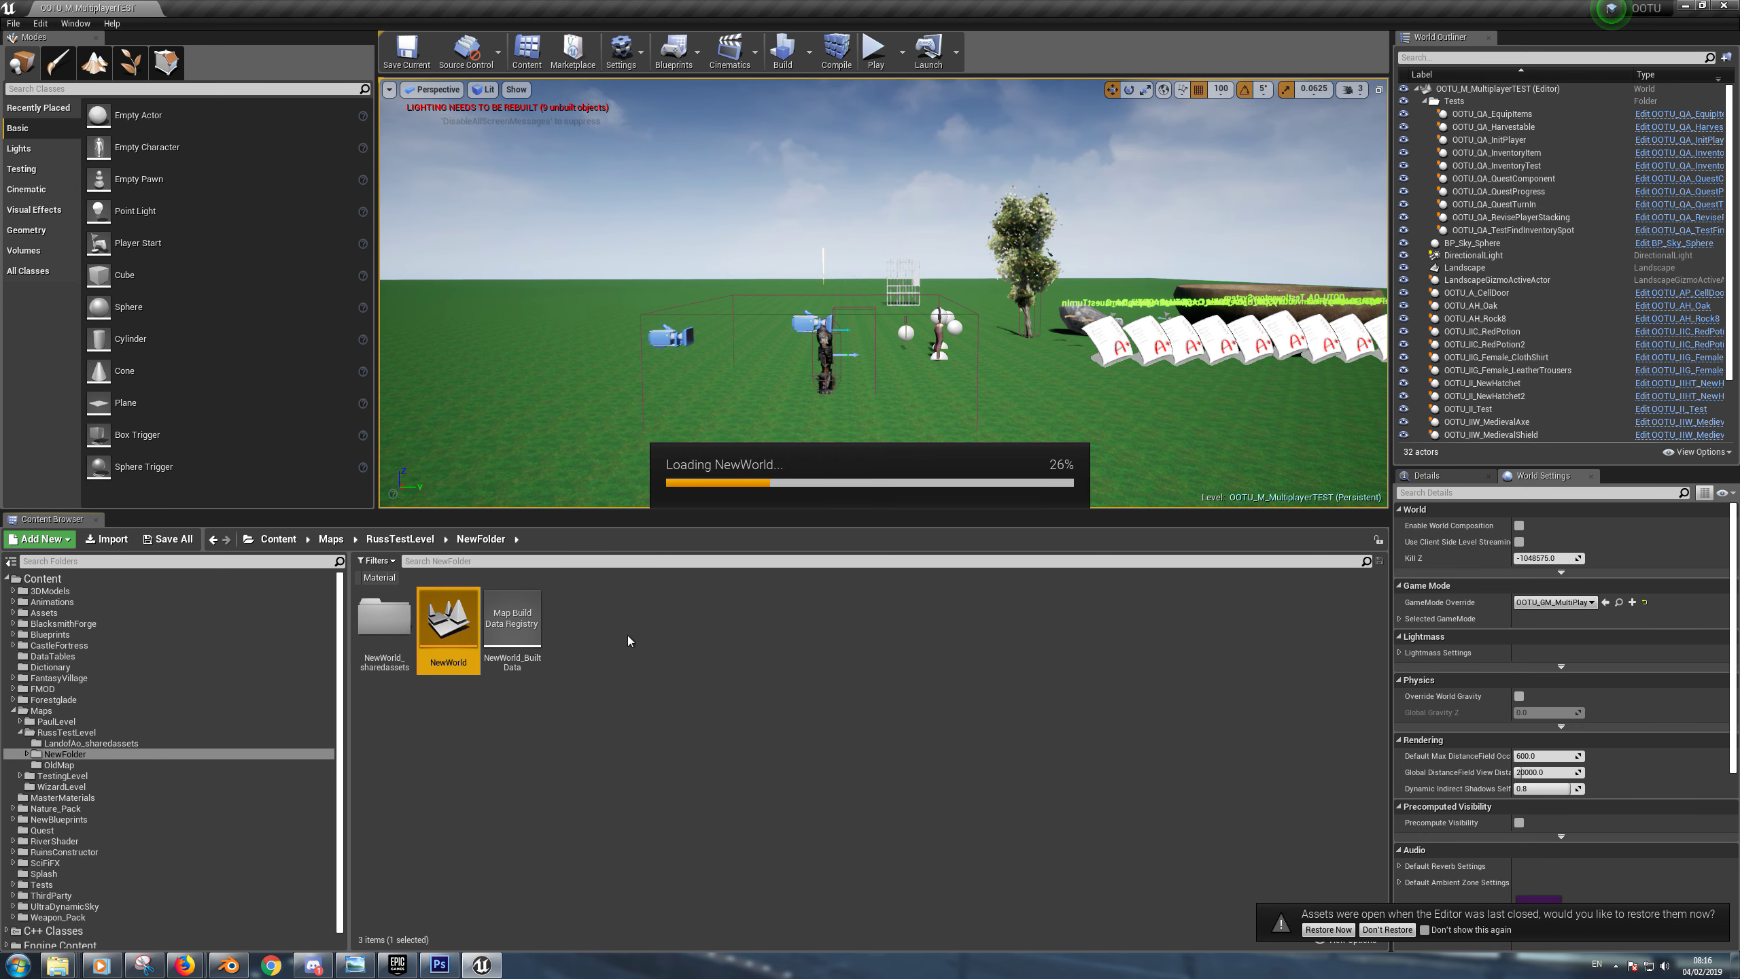
mouse_move(984, 350)
right_down()
mouse_move(1014, 348)
mouse_move(1006, 295)
mouse_move(1007, 319)
mouse_move(979, 336)
mouse_move(971, 322)
right_up()
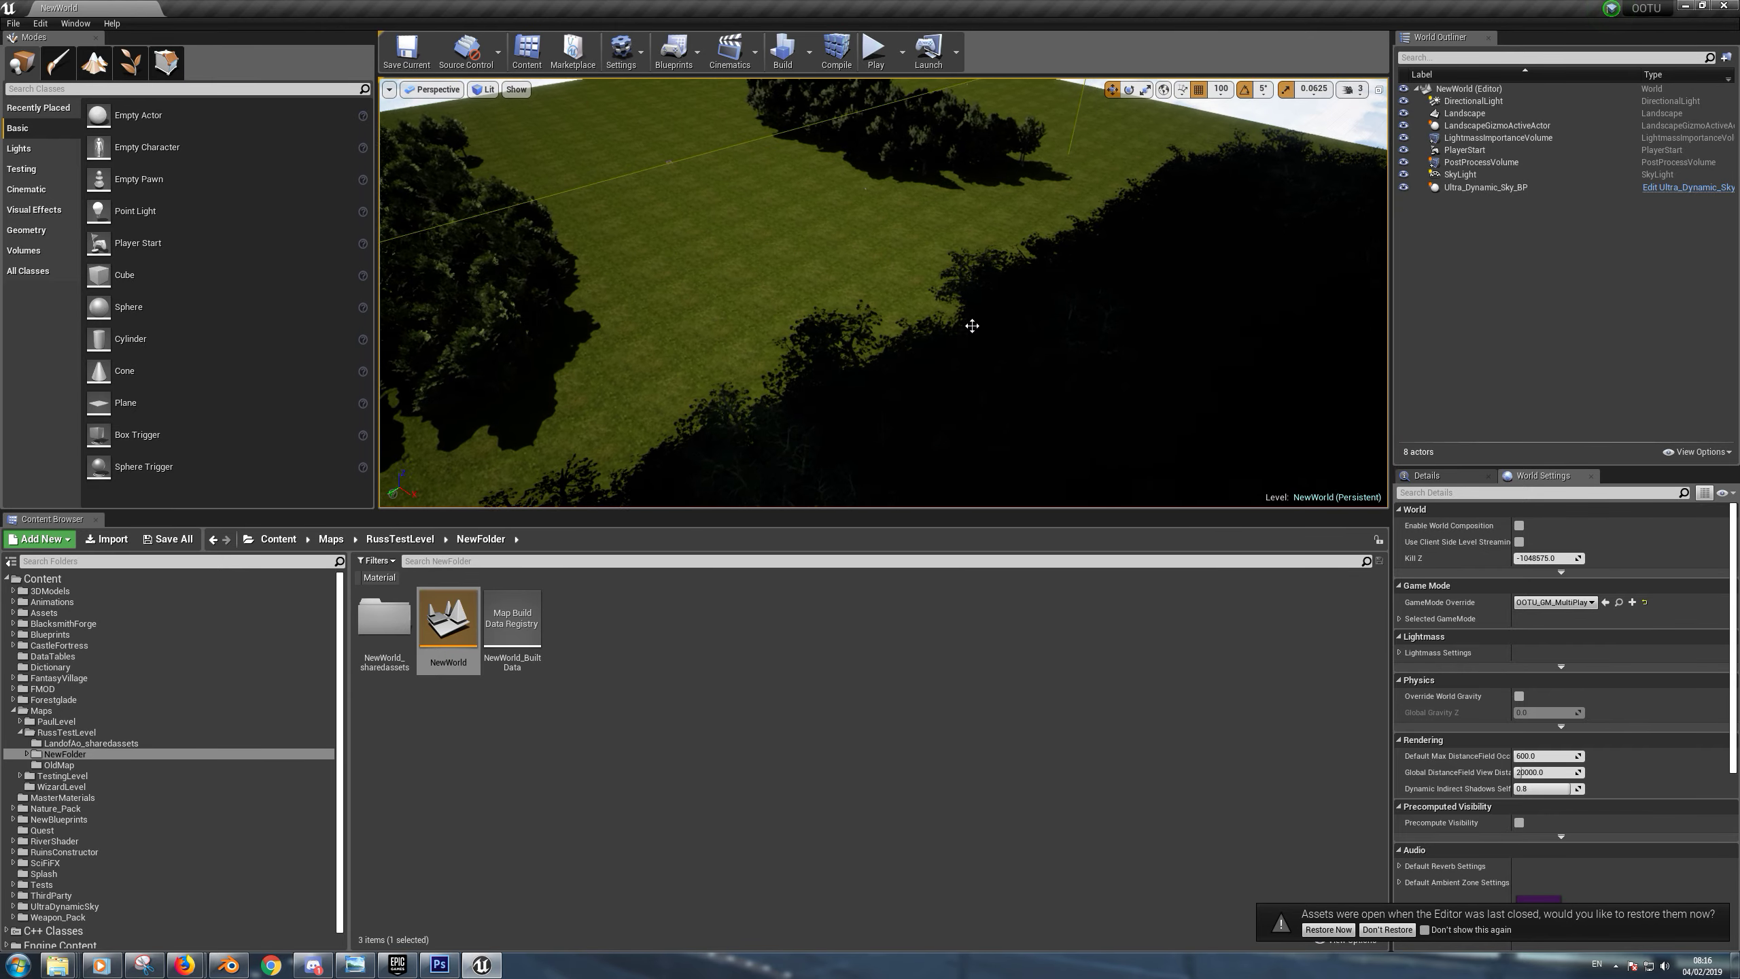
click(130, 62)
Remove the OakTree foliage type and its 405 instances, then select the landscape in Place mode
click(188, 285)
right_click(188, 284)
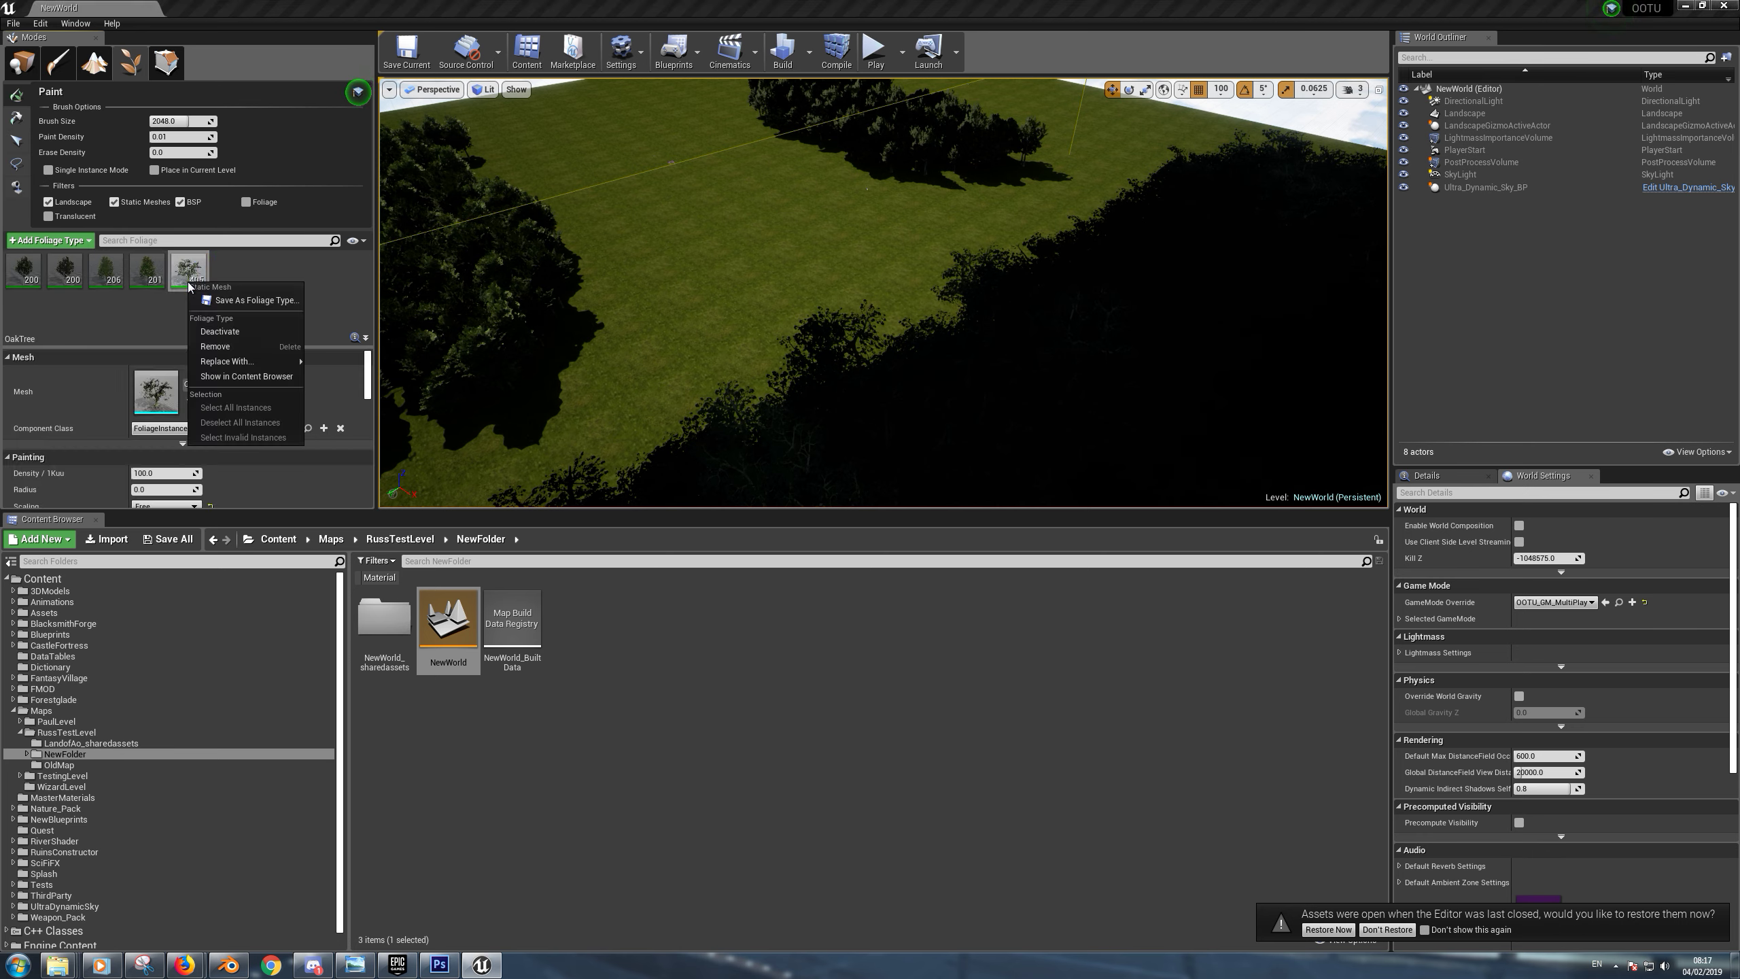
click(227, 340)
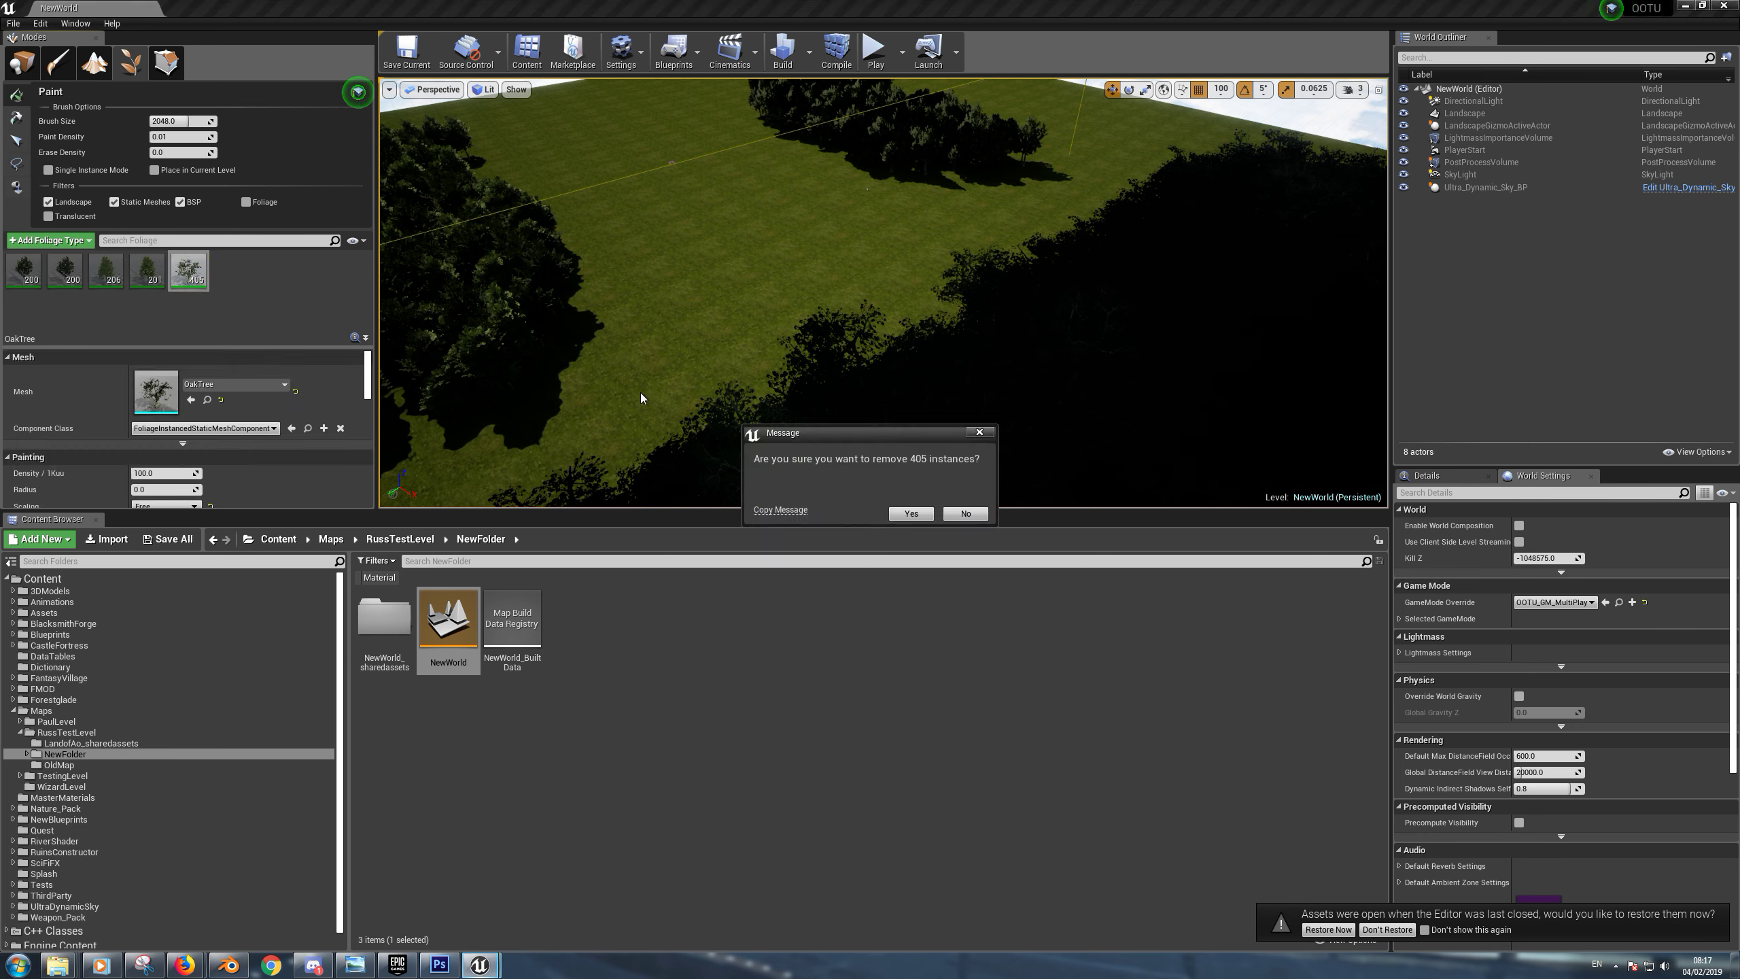
click(909, 513)
right_drag(953, 292, 2, 60)
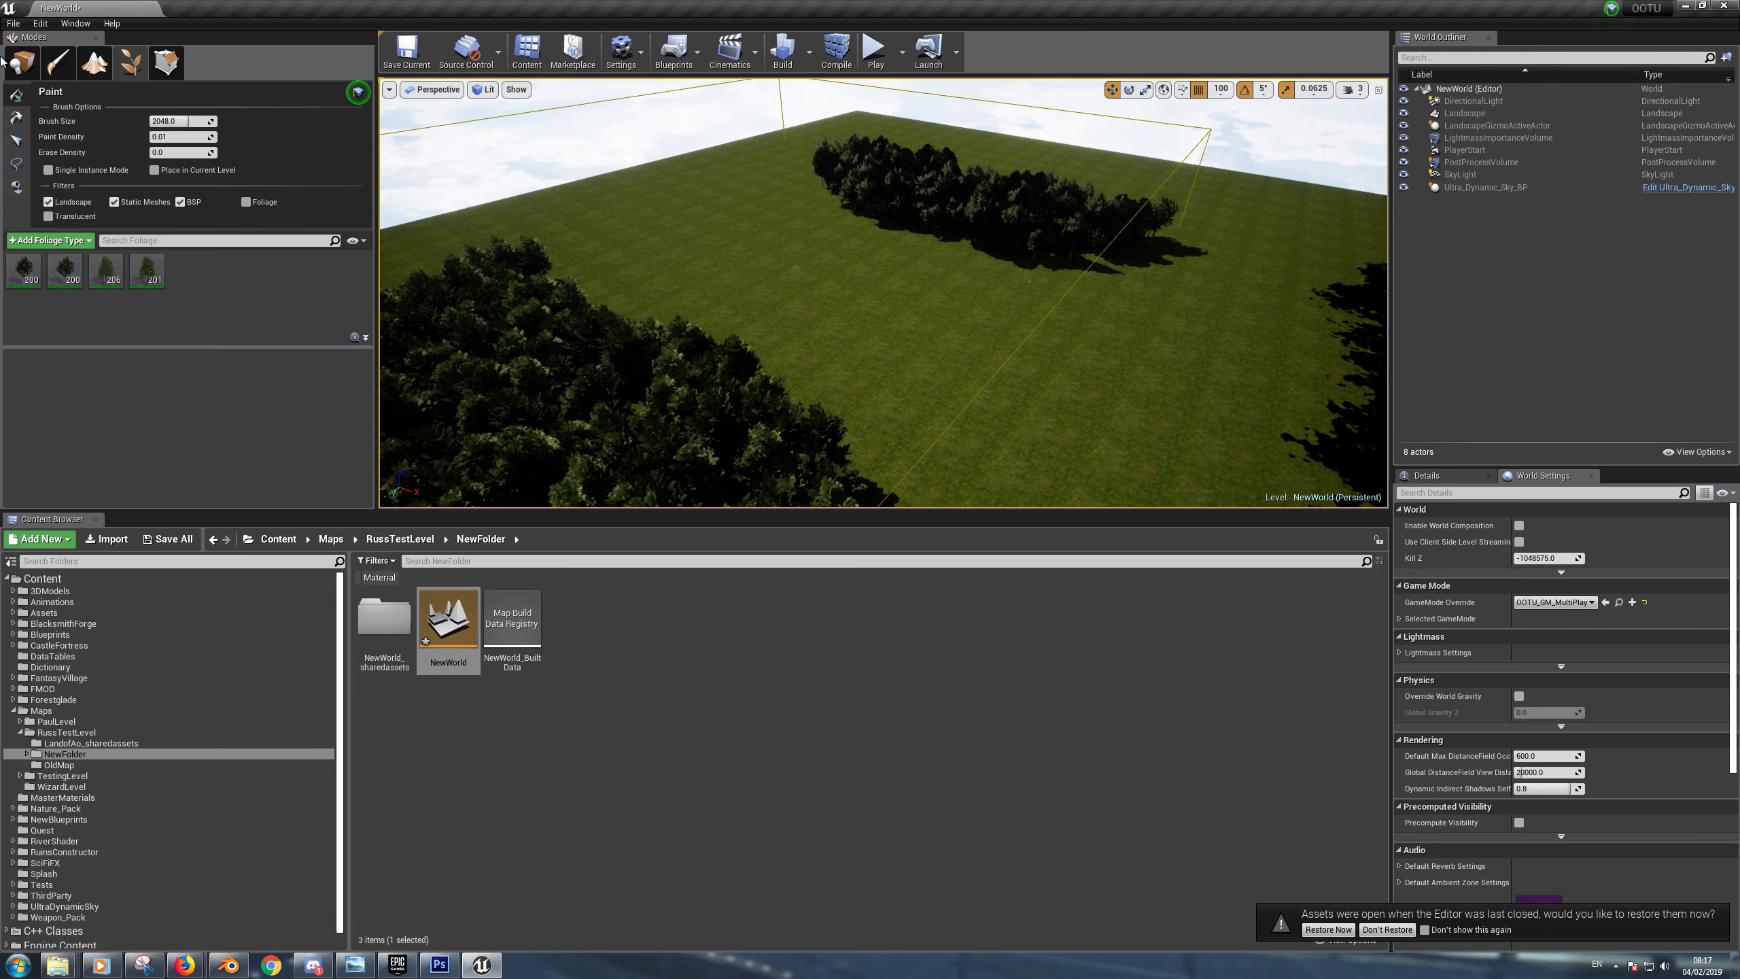
click(19, 62)
click(772, 213)
Fly the viewport camera along the landscape to an open stretch of grass
key(f)
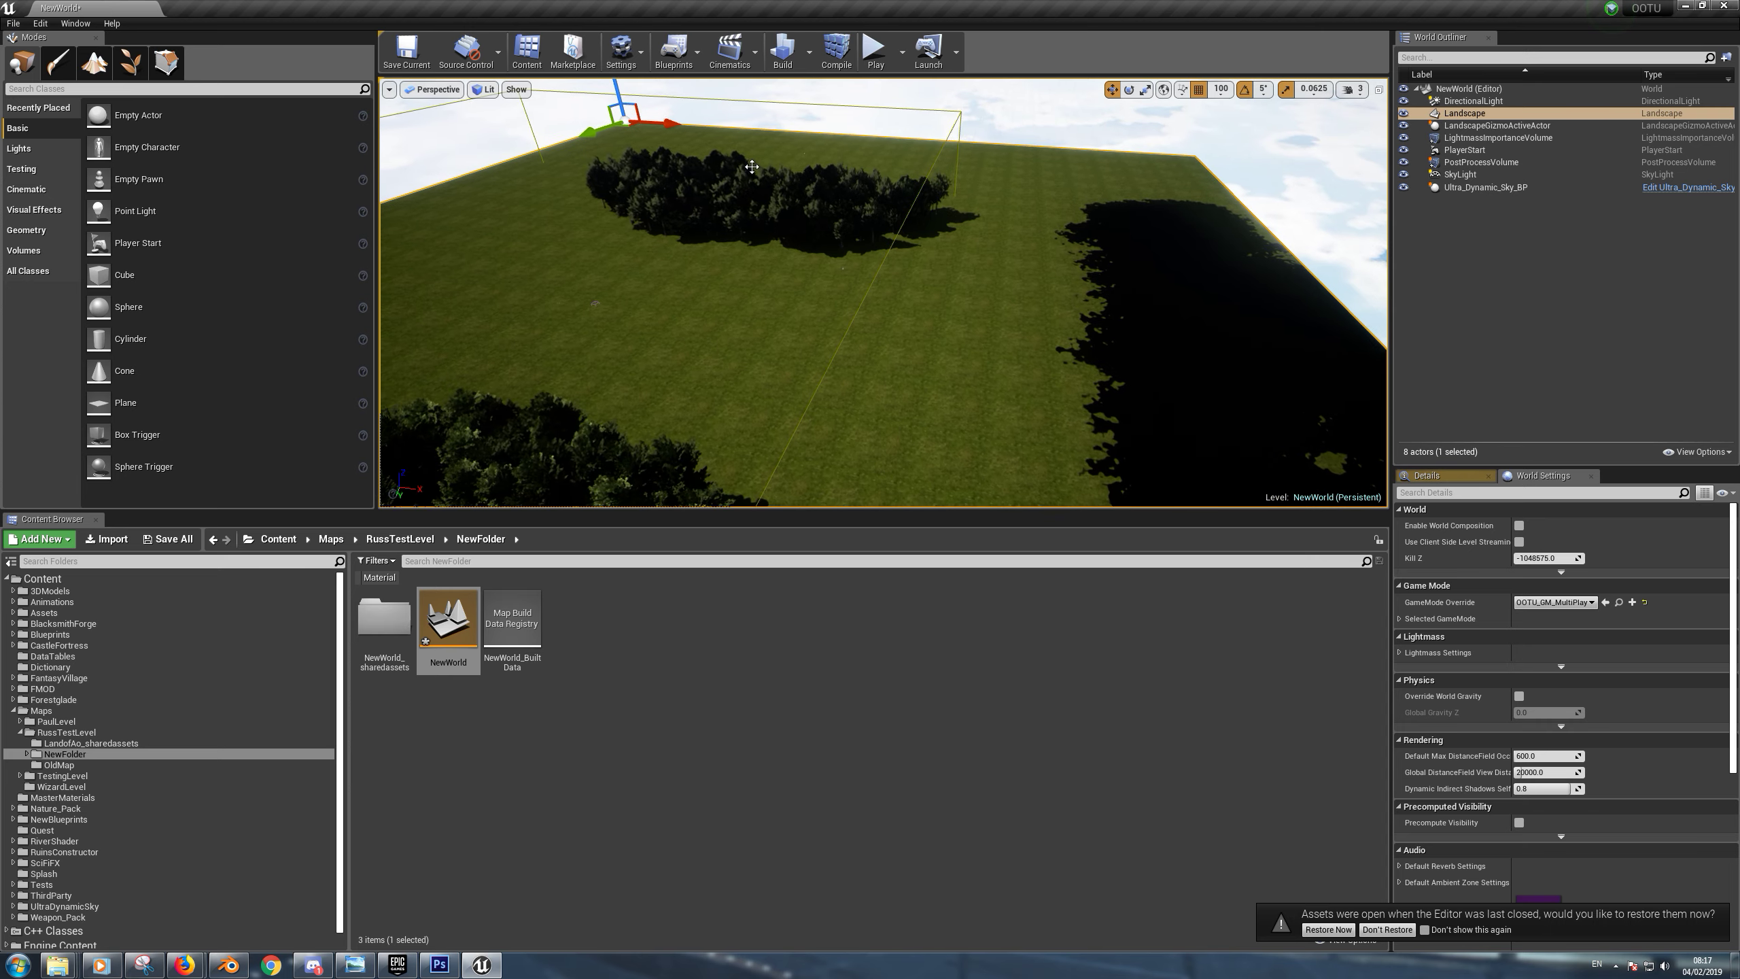
right_drag(752, 166, 752, 166)
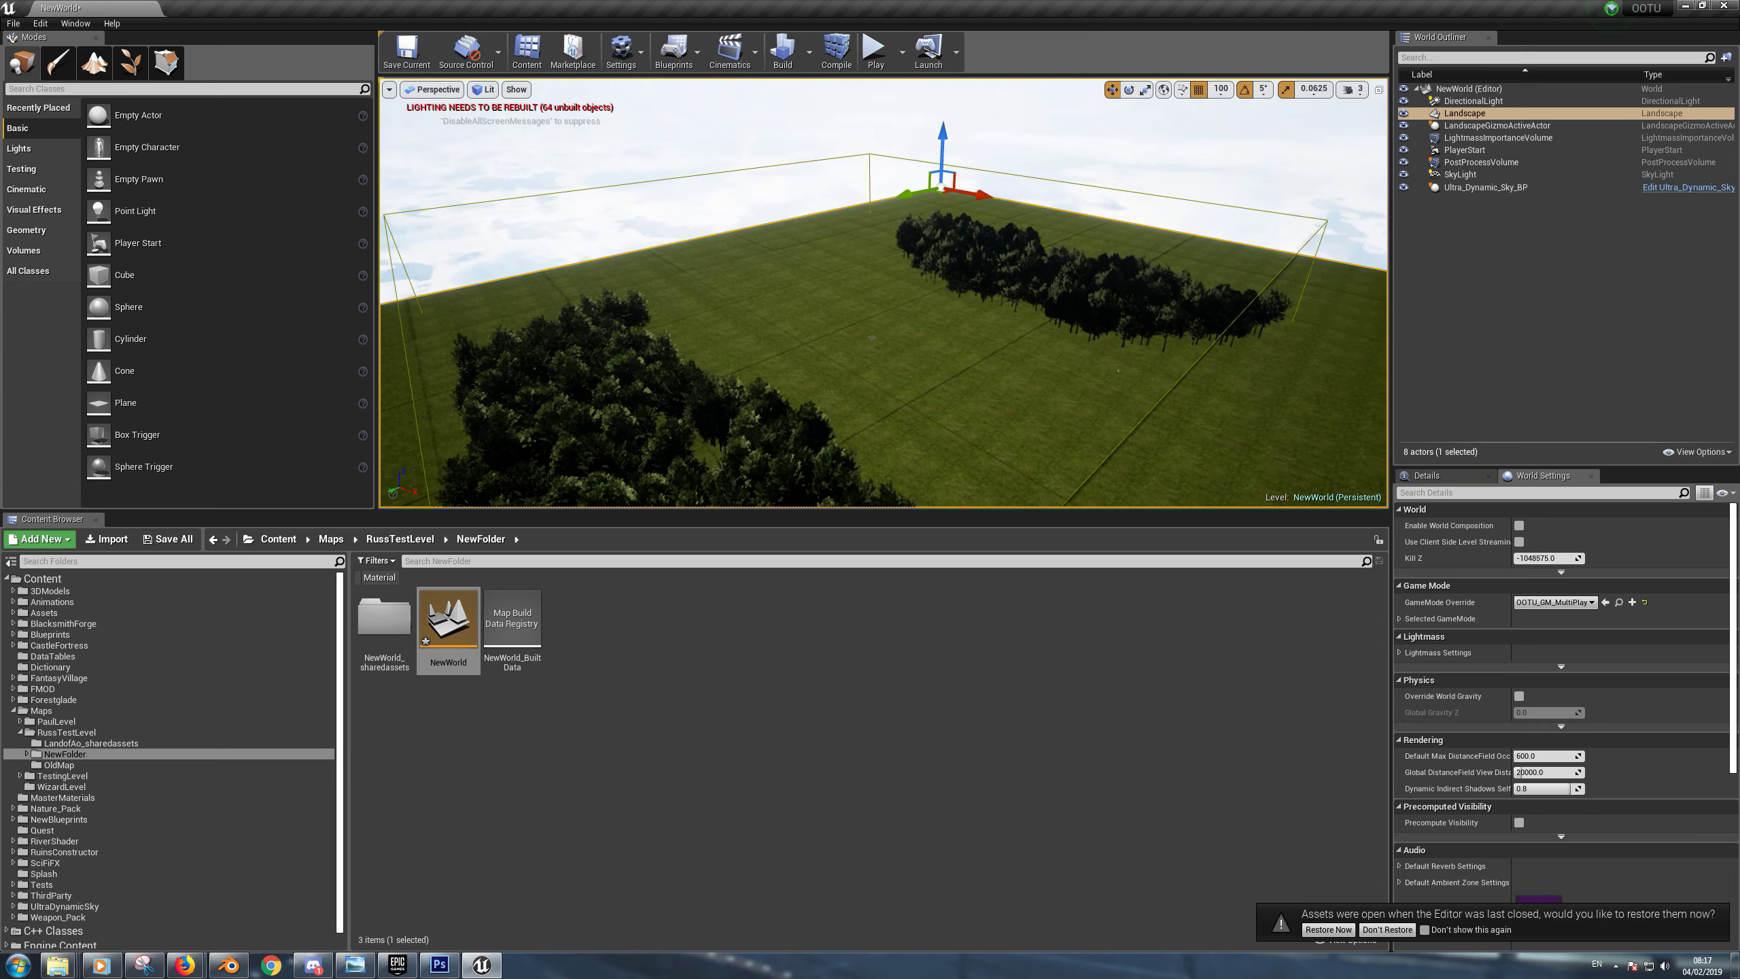
right_drag(873, 339, 872, 338)
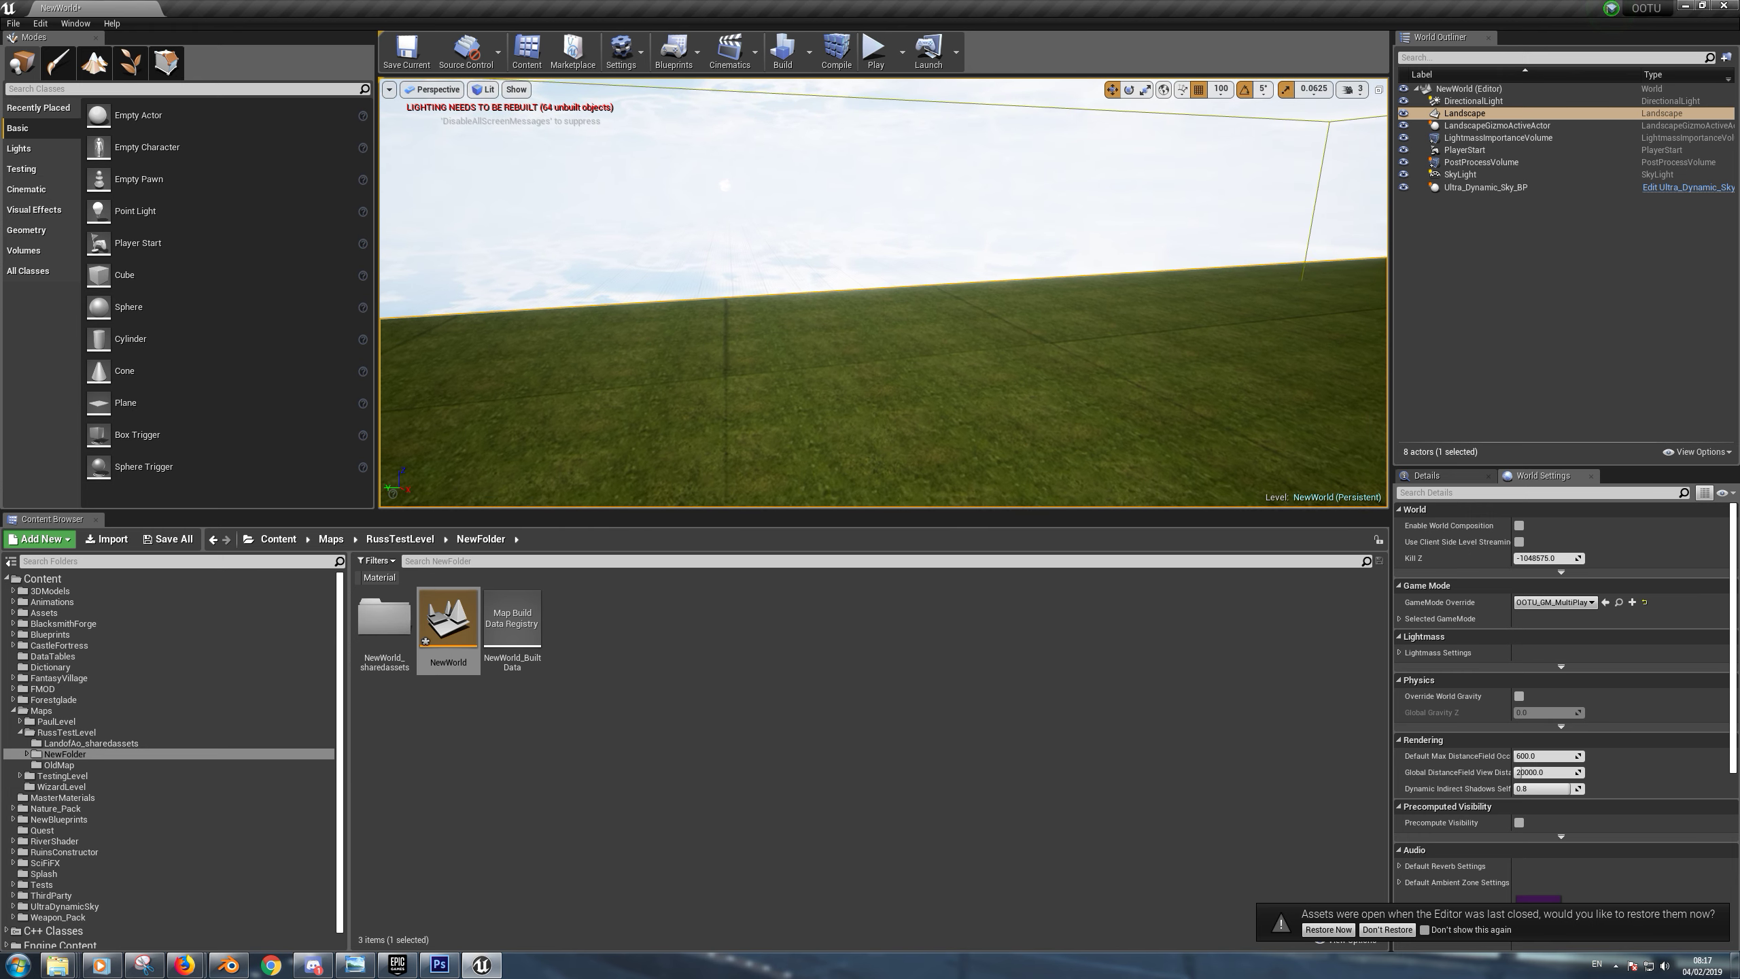
right_drag(744, 187, 745, 187)
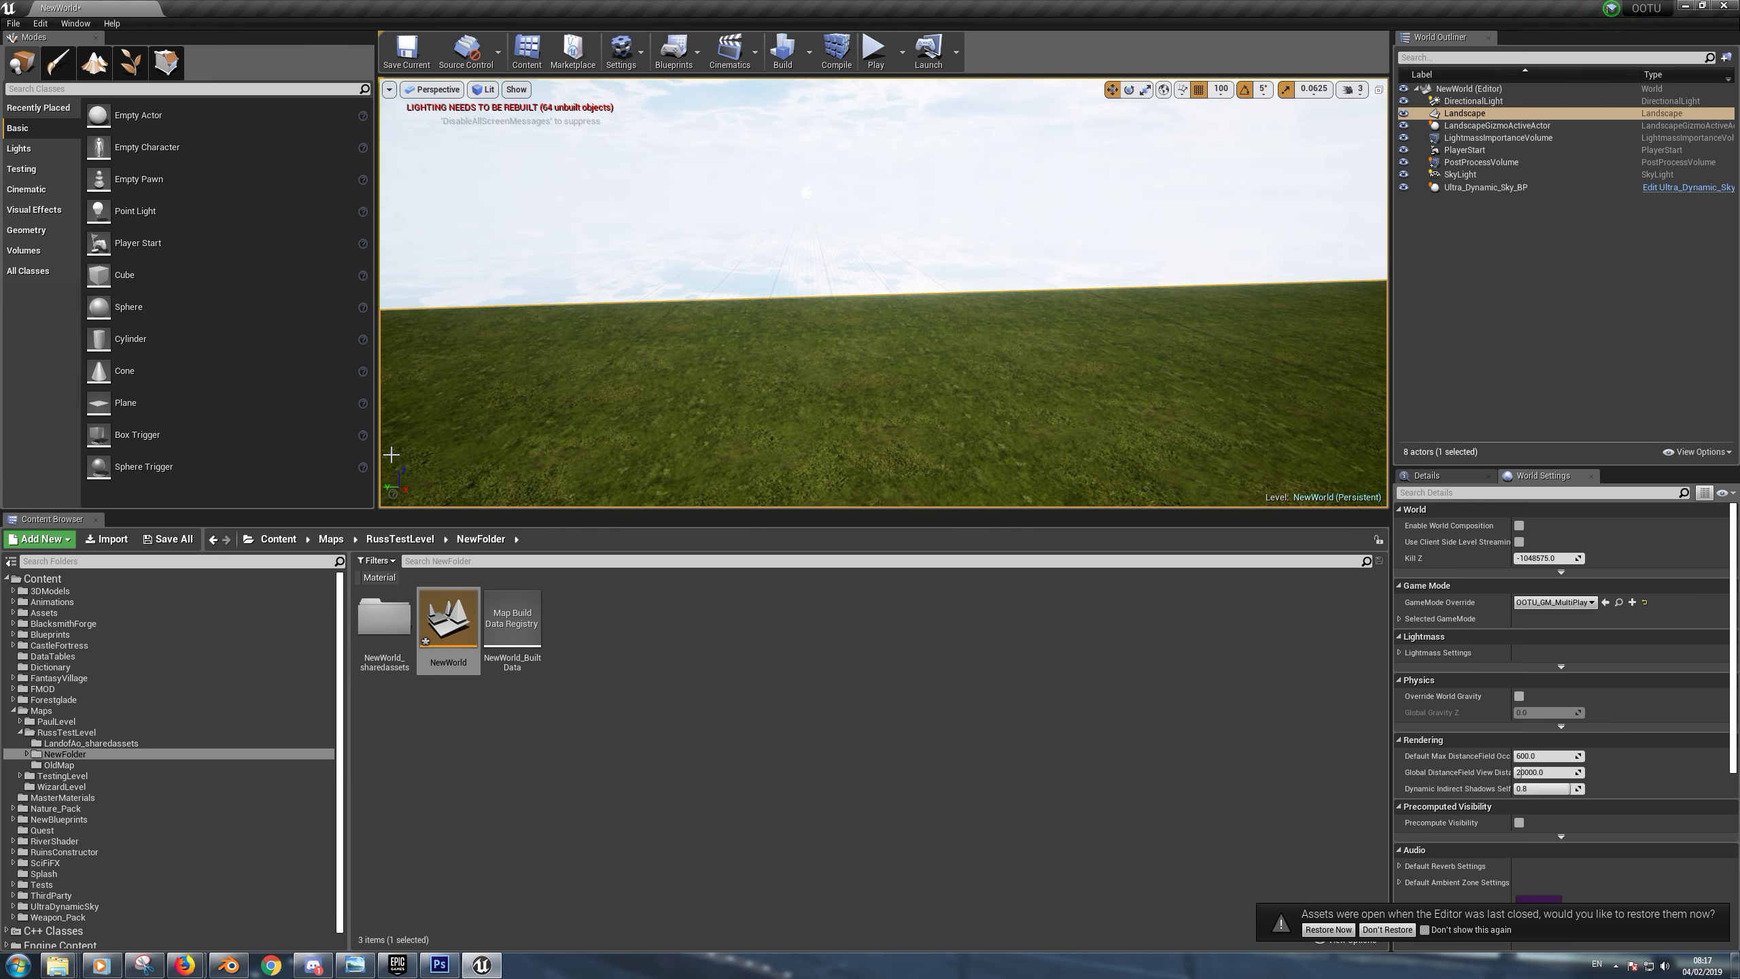
scroll(168, 788, down, 1)
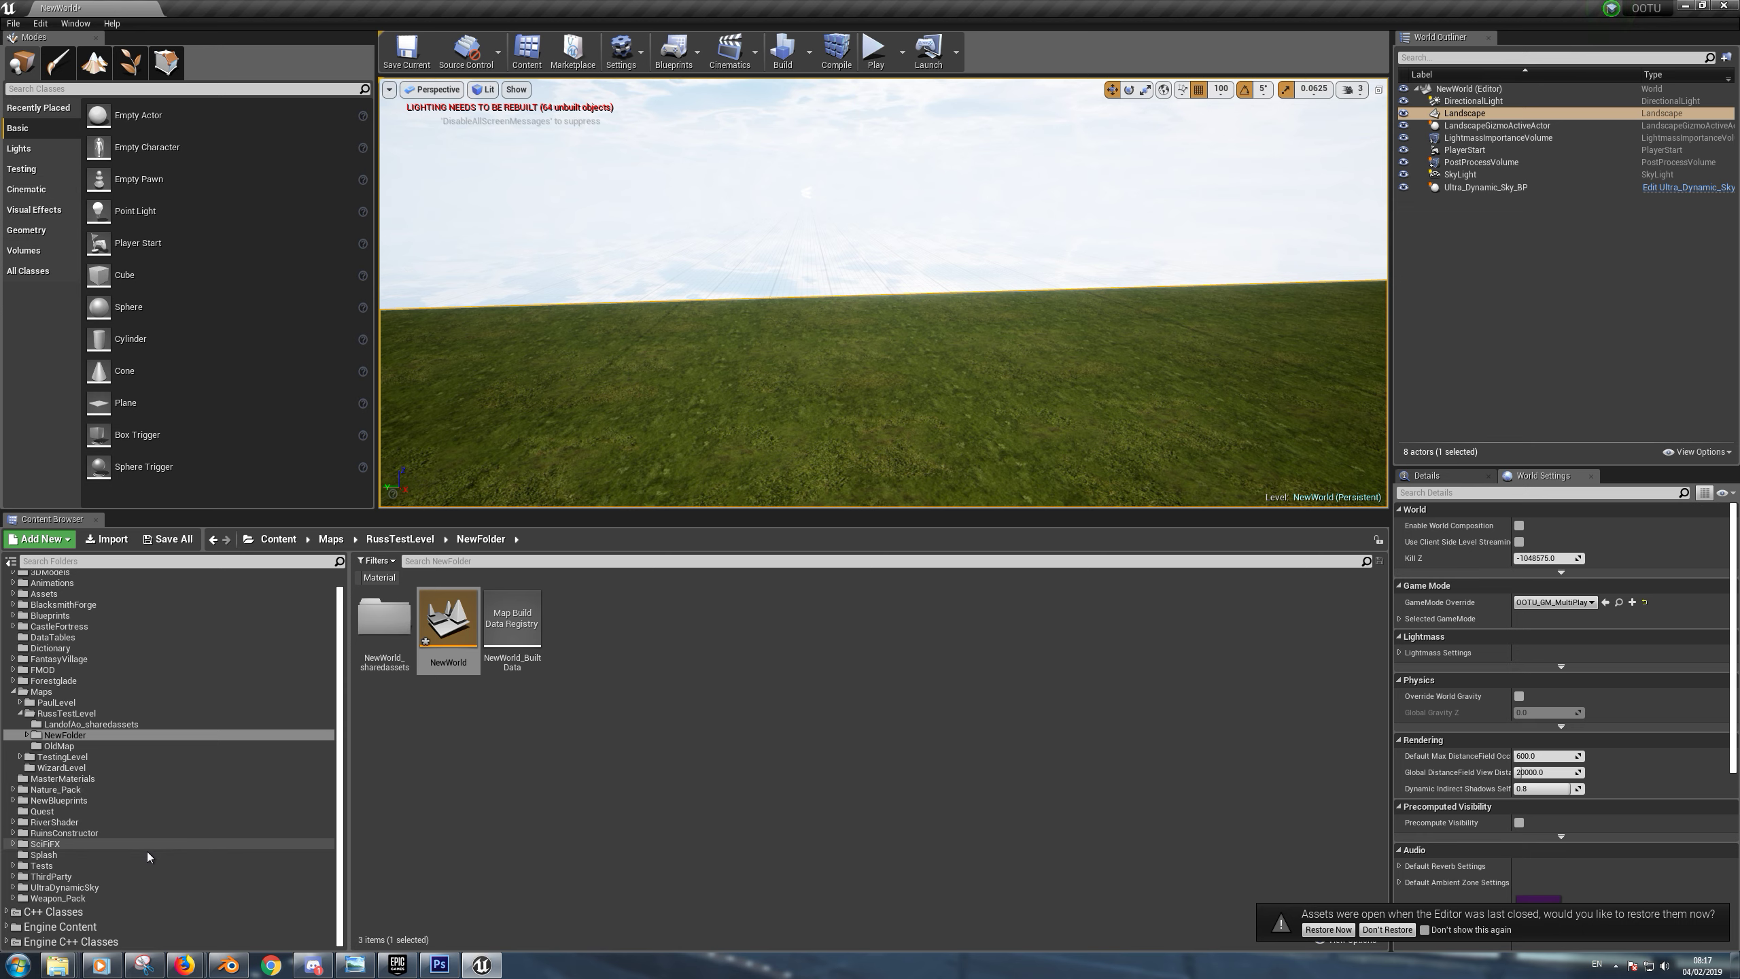
Browse to Roman_and_Celtic_pack > Assets > Mesh > Static_mesh > Vegetation and place maple_tree_v1_final on the grass
click(60, 876)
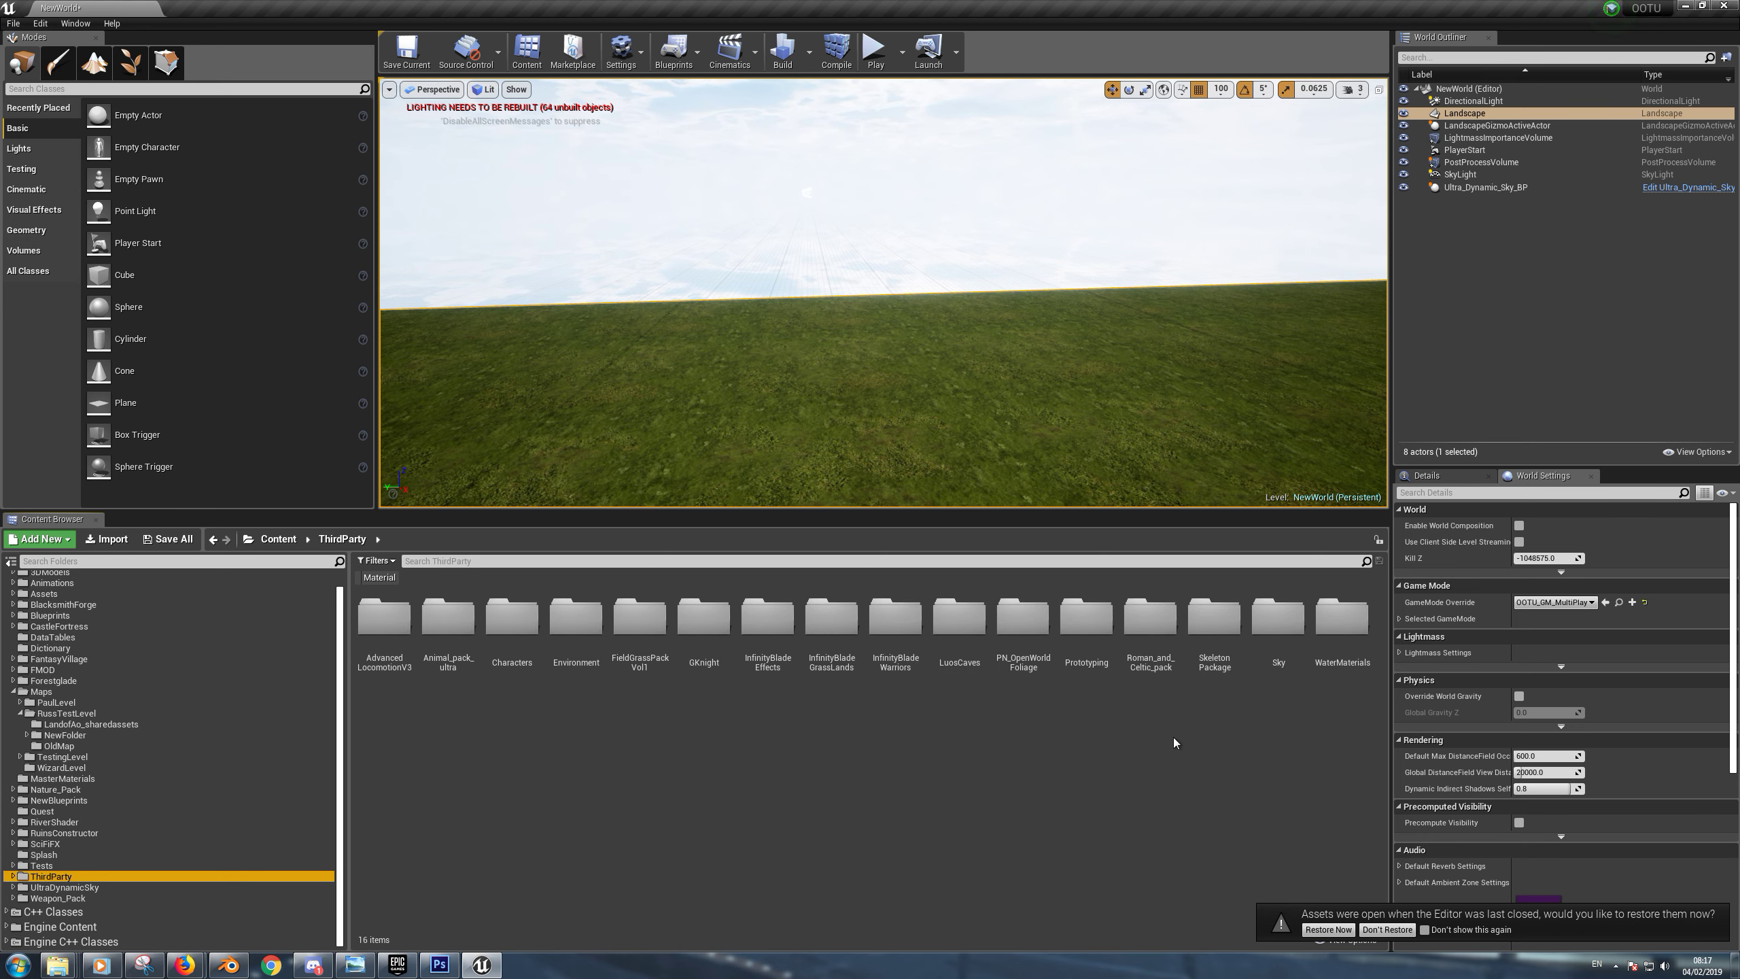
double_click(1150, 621)
click(380, 634)
double_click(379, 636)
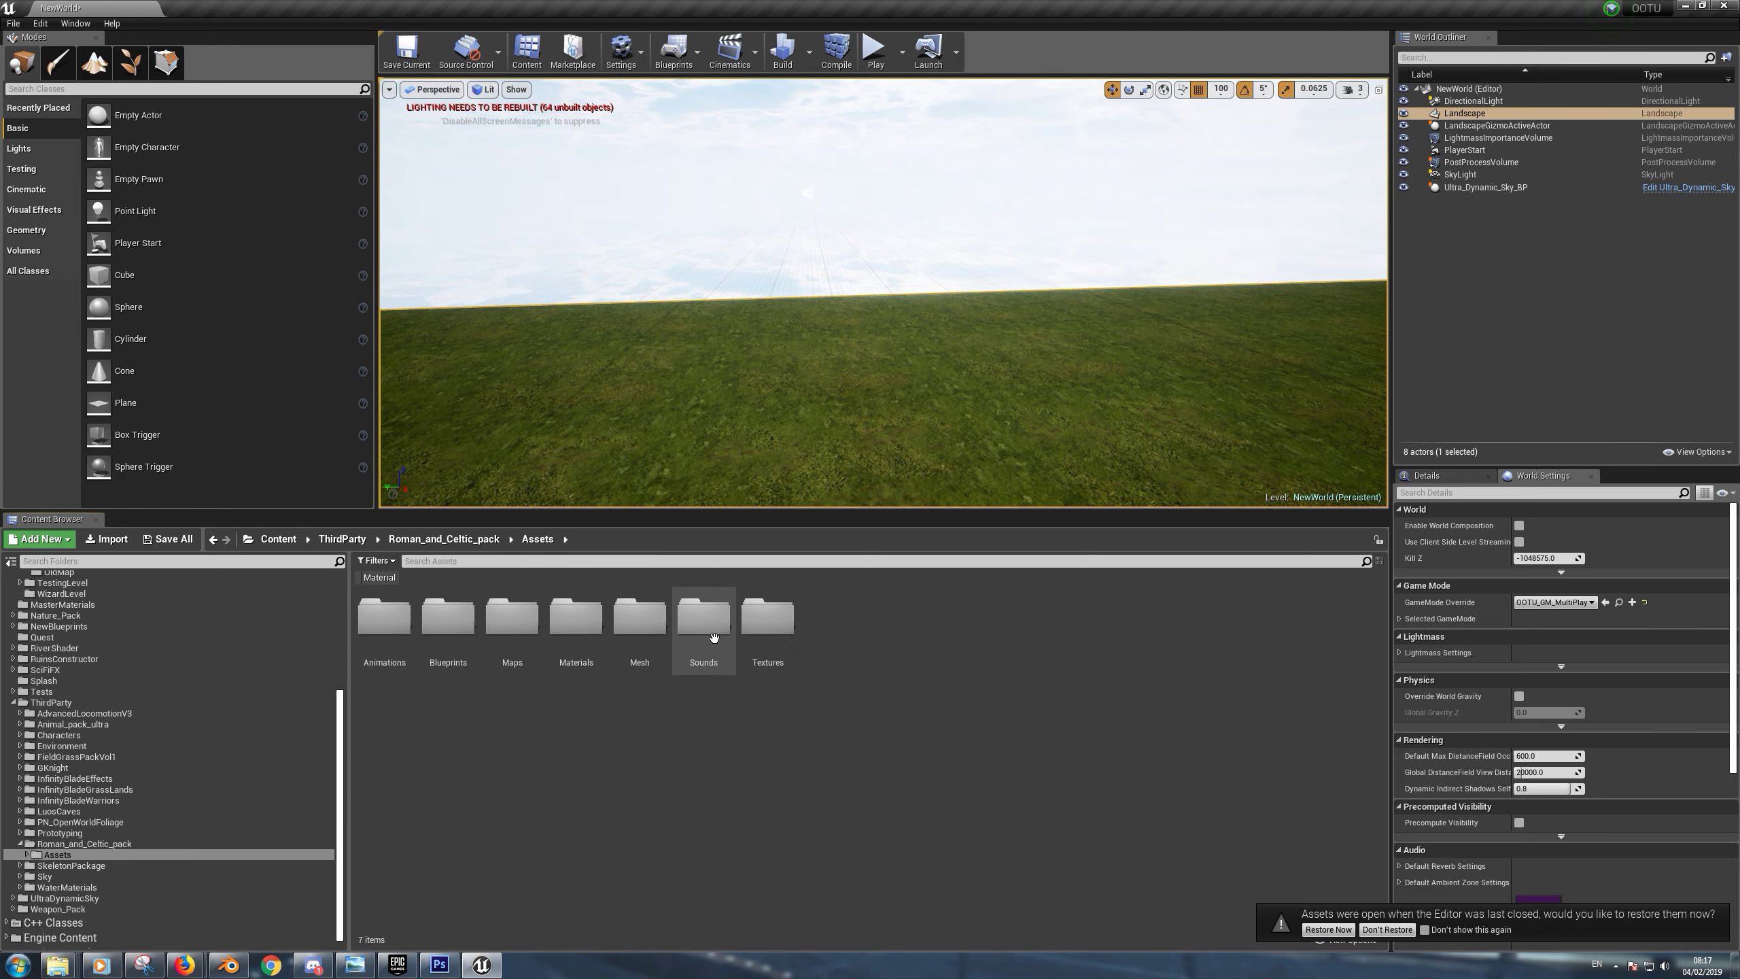
double_click(637, 627)
double_click(452, 625)
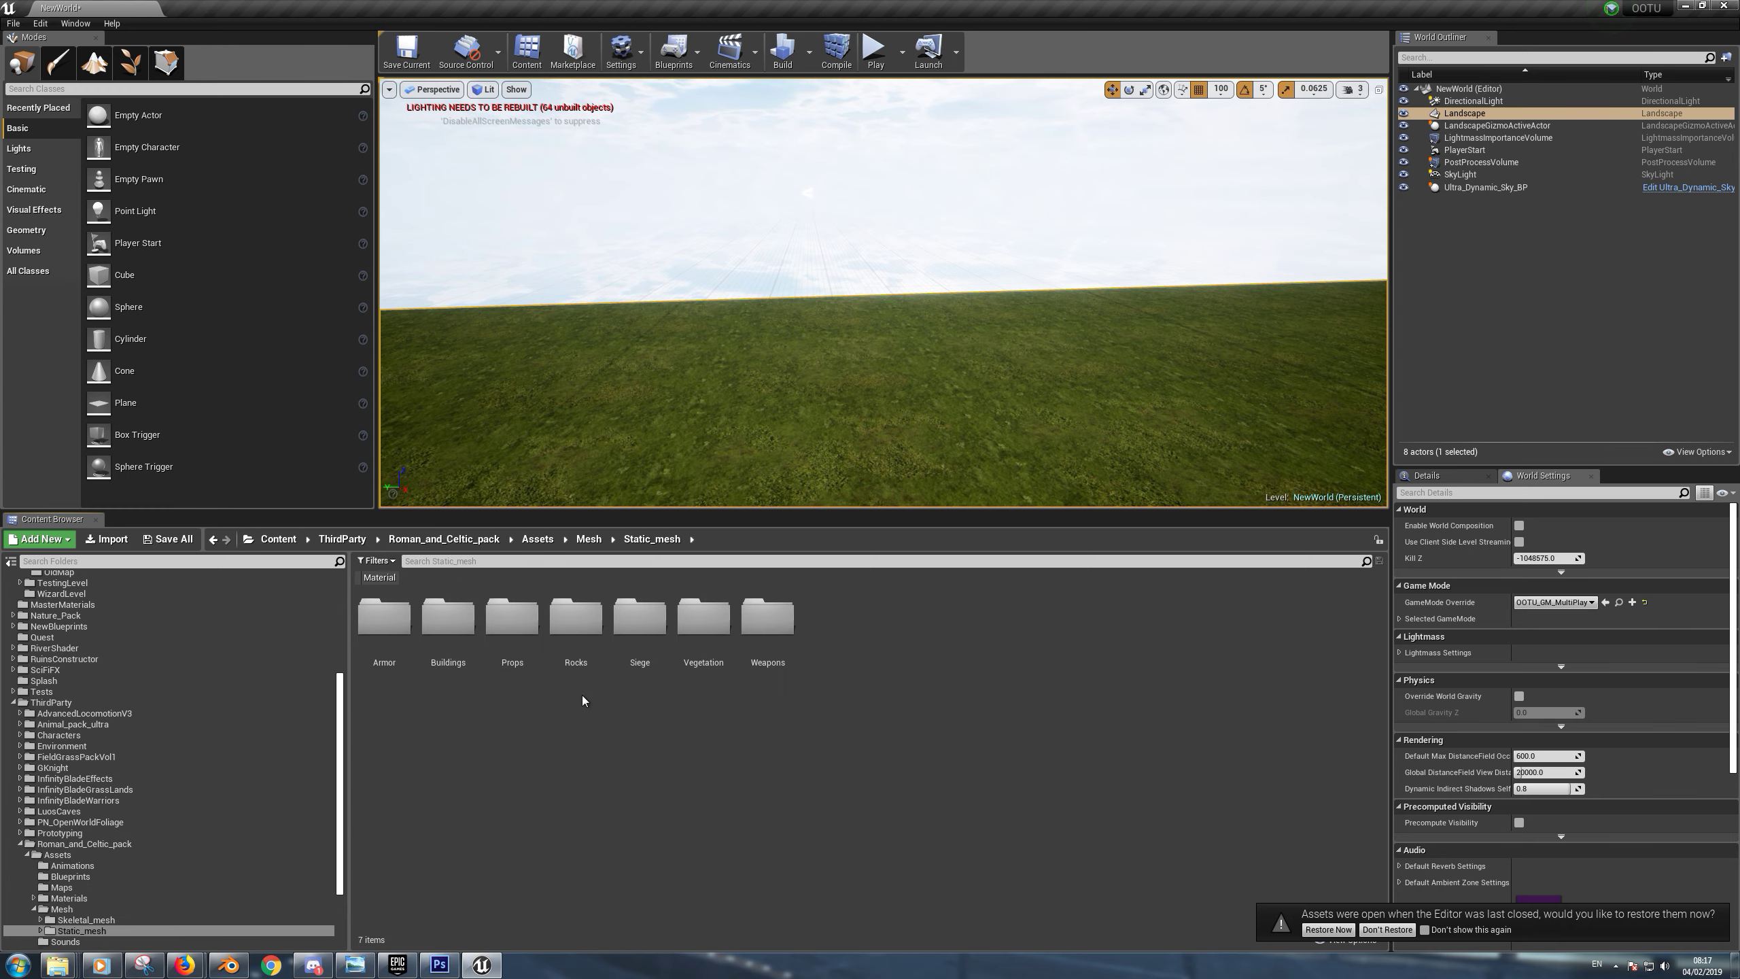
double_click(704, 617)
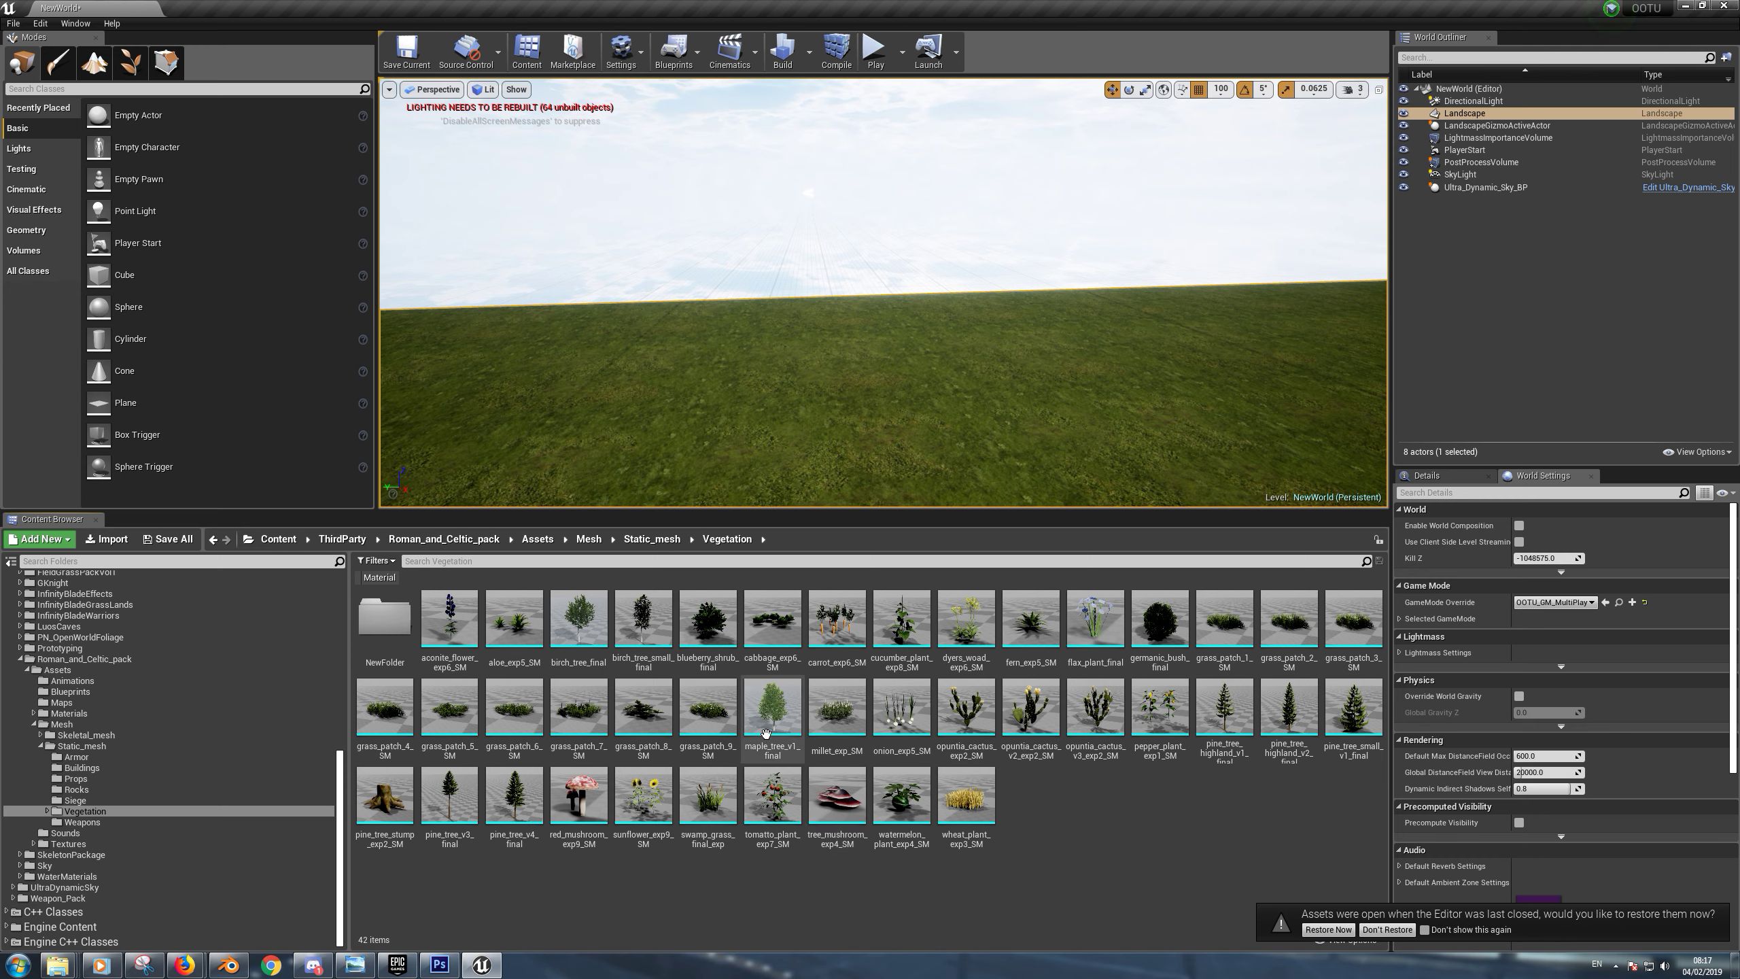
drag(772, 709, 749, 371)
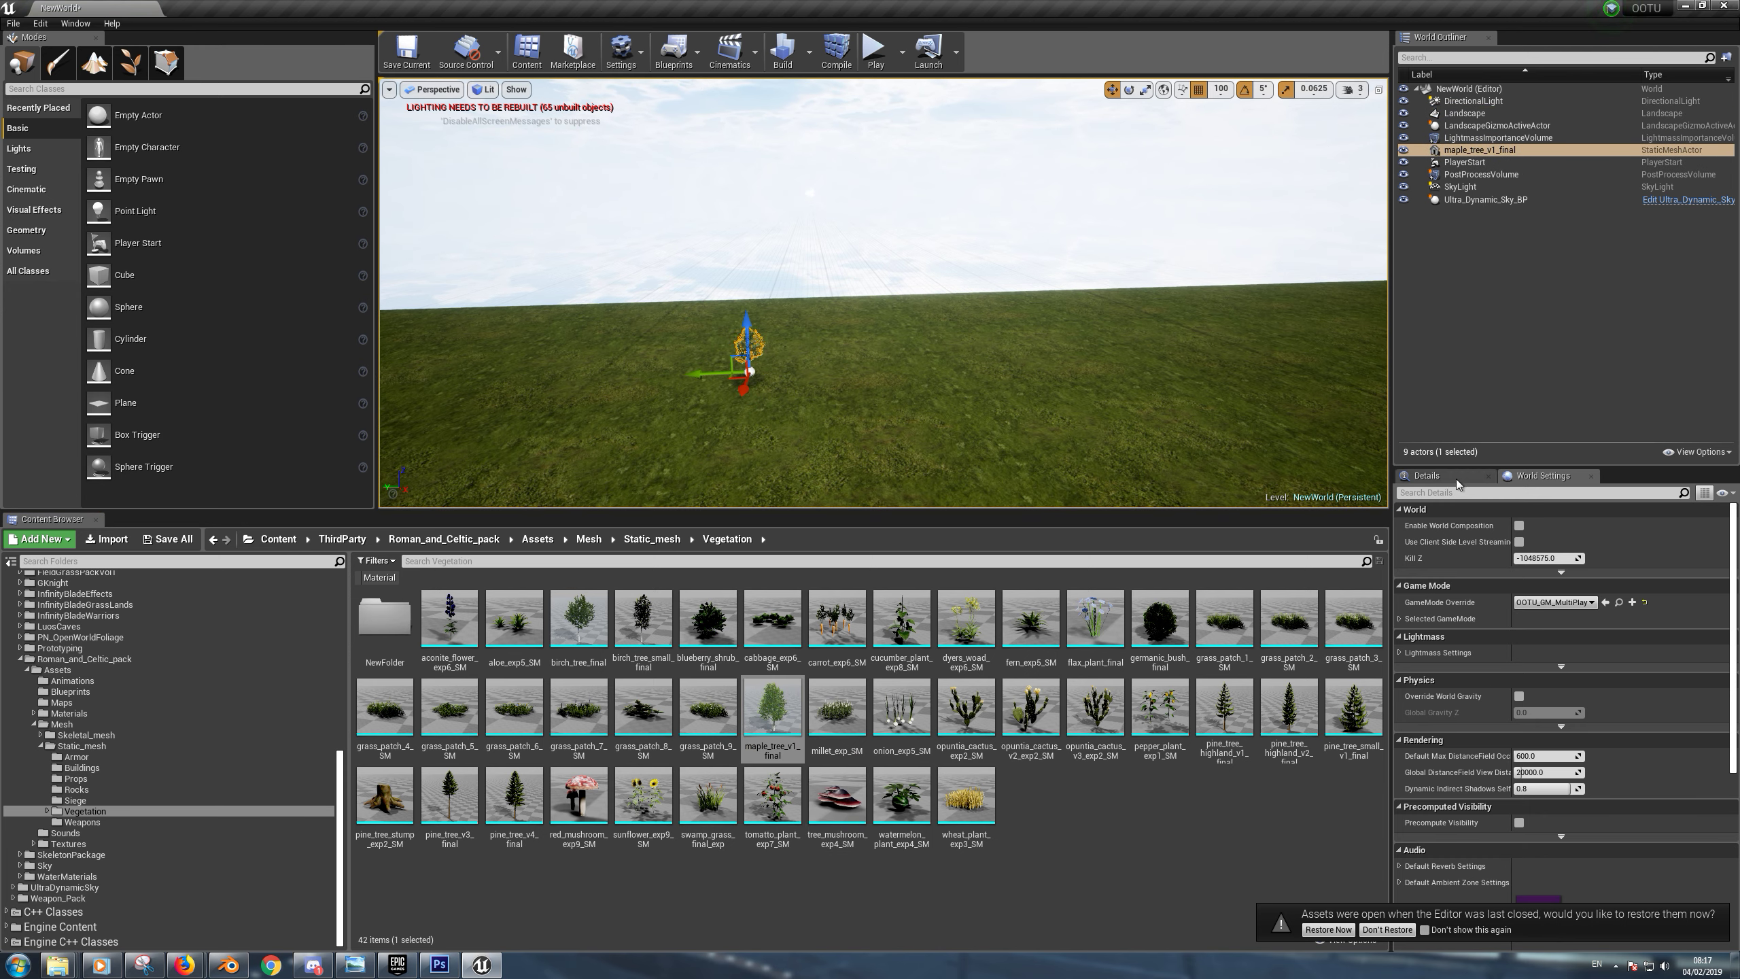
Scale the placed maple tree to 3 on all axes
click(1446, 475)
click(1555, 652)
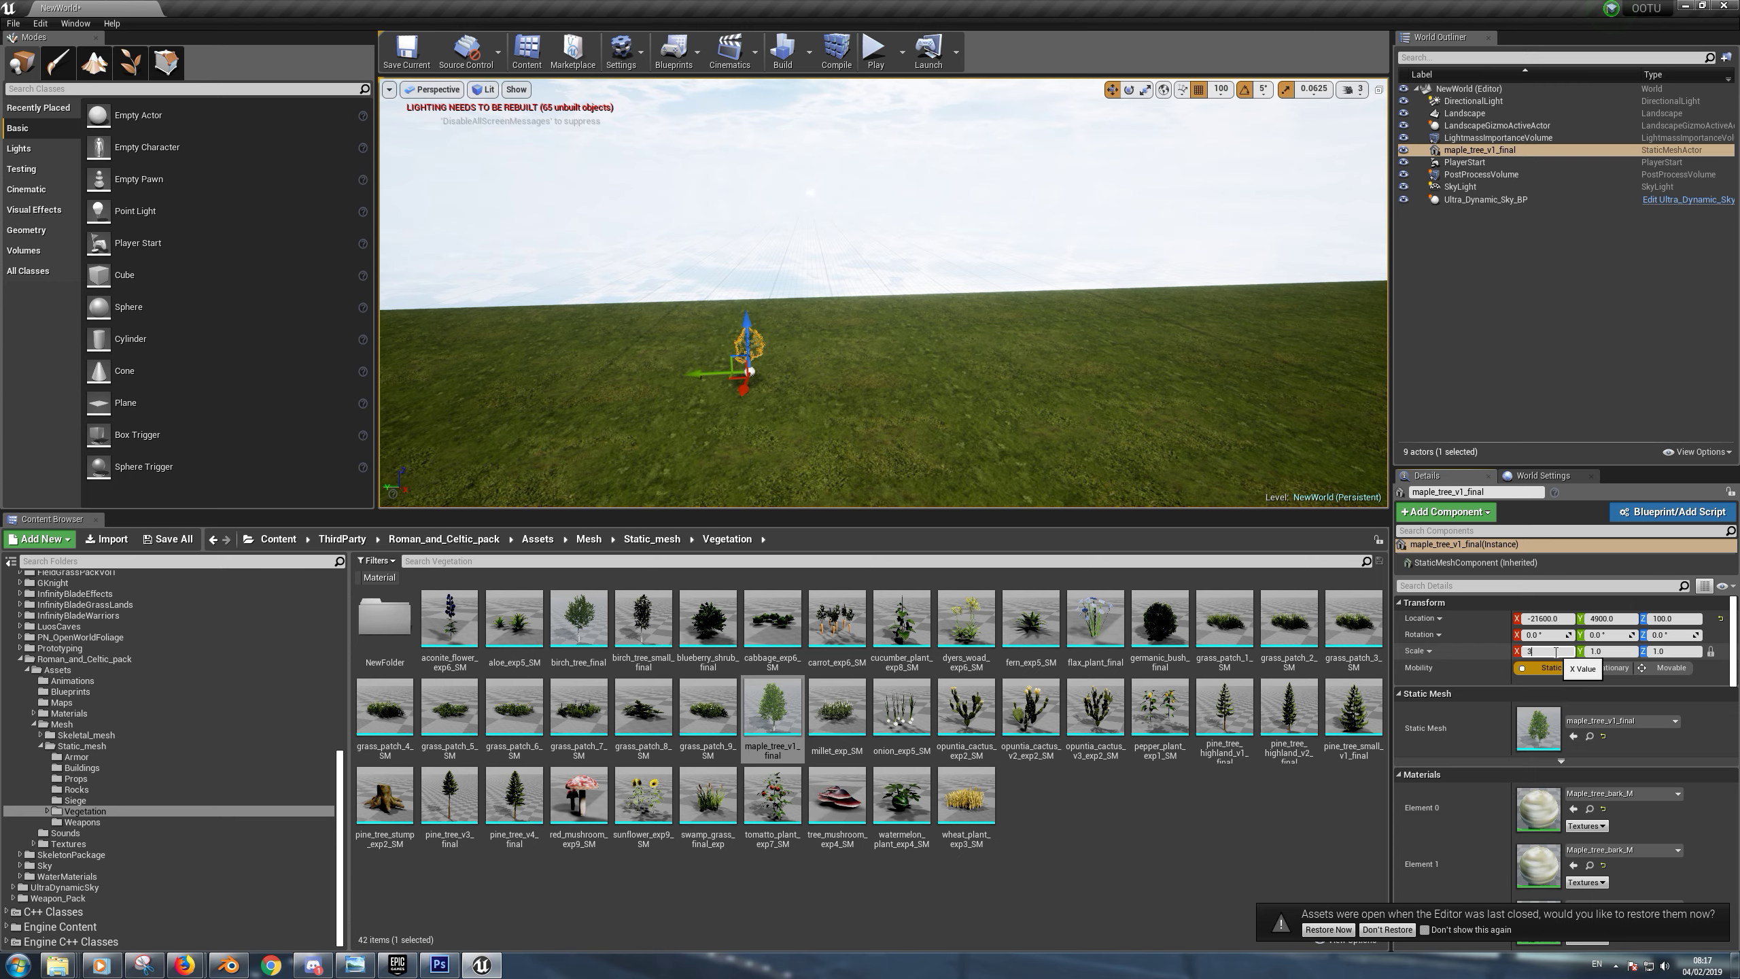
text(3)
key(Return)
right_drag(883, 411, 818, 366)
View the tree full screen in Shader Complexity, then switch back to Lit and the normal layout
key(F11)
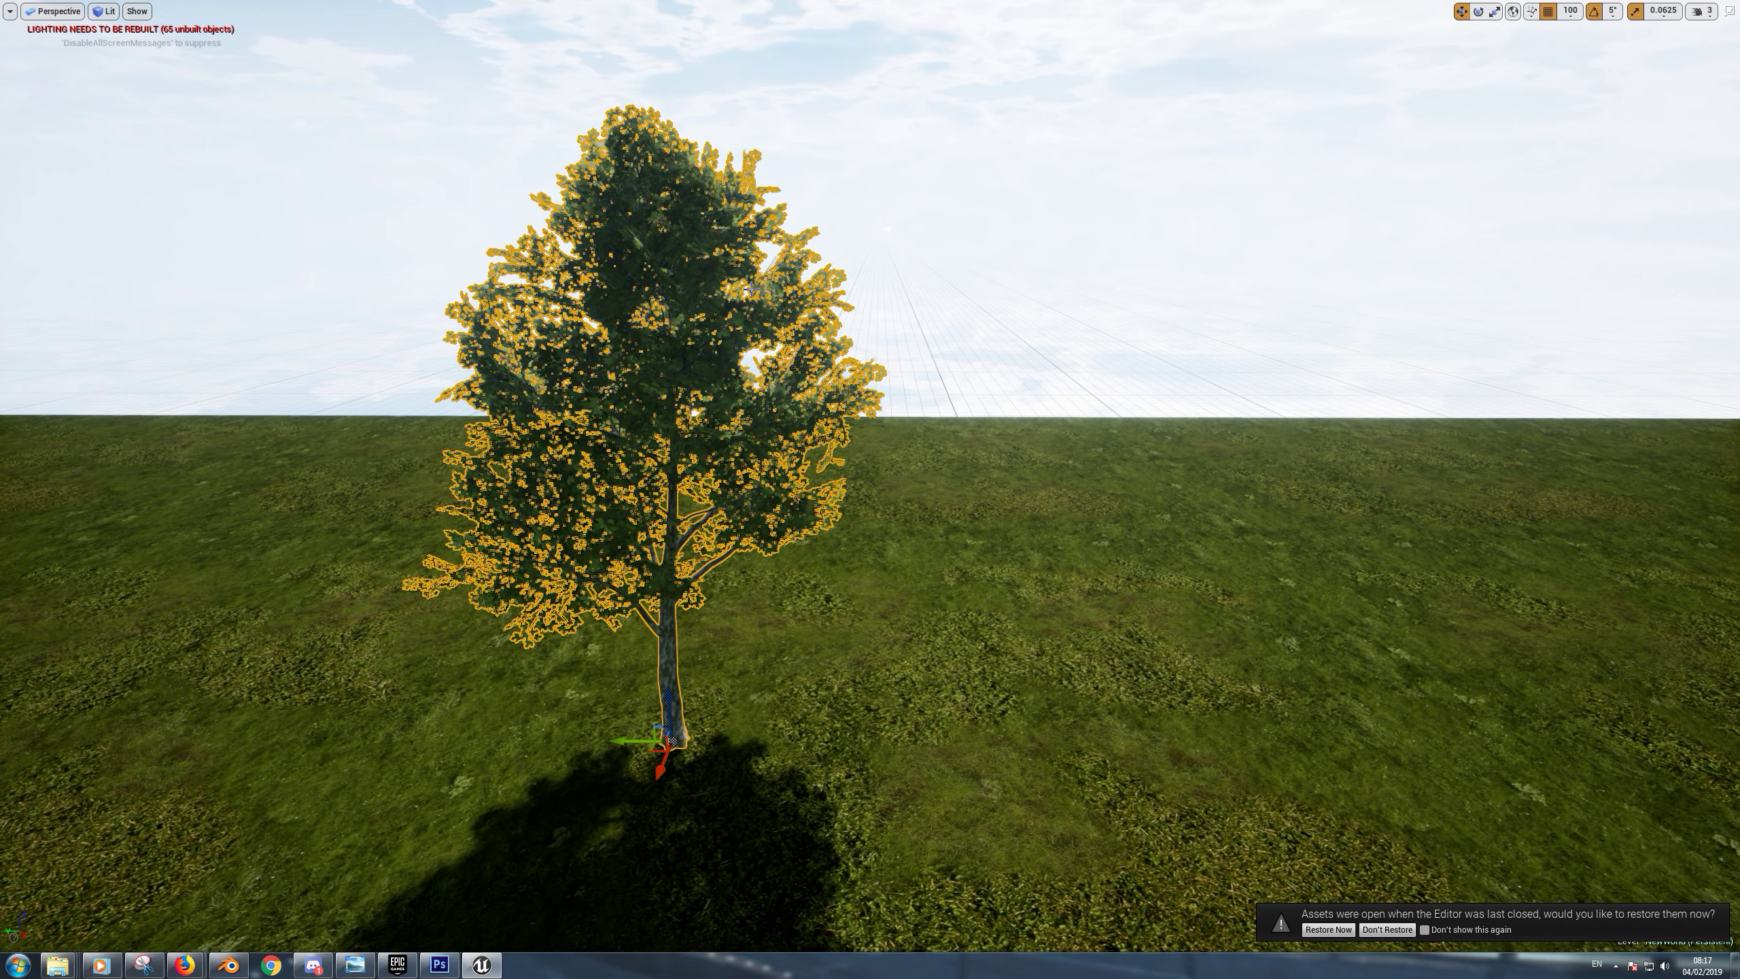
key(g)
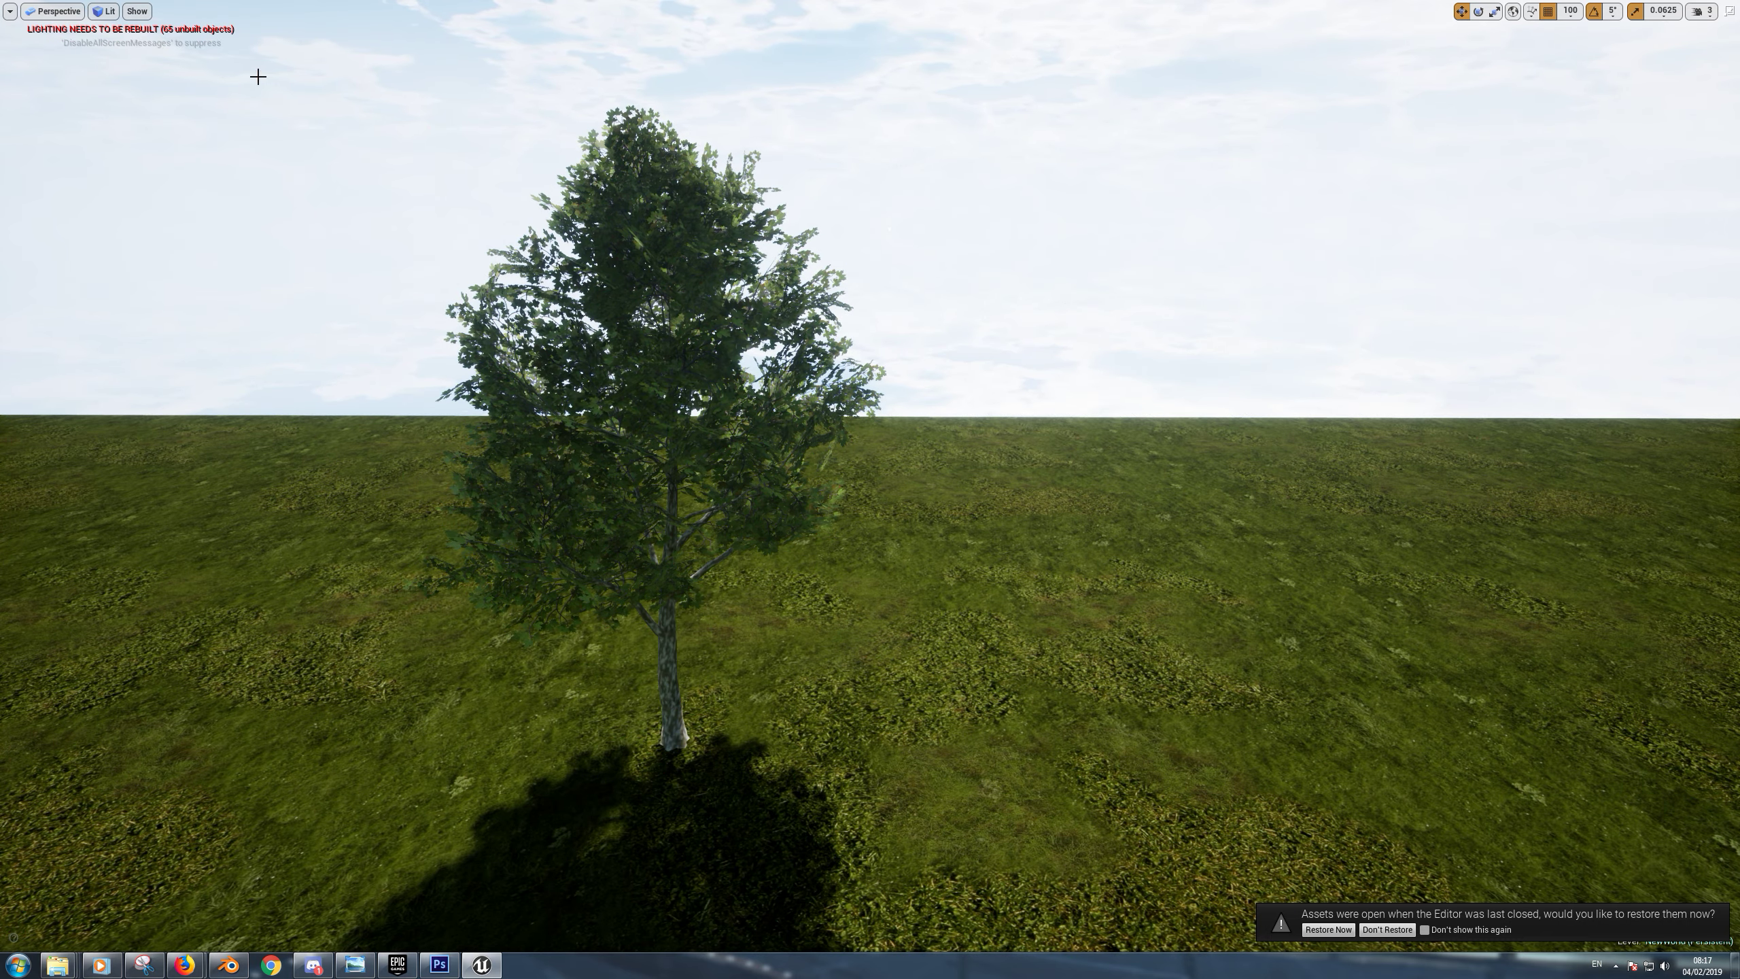
click(116, 13)
mouse_move(160, 162)
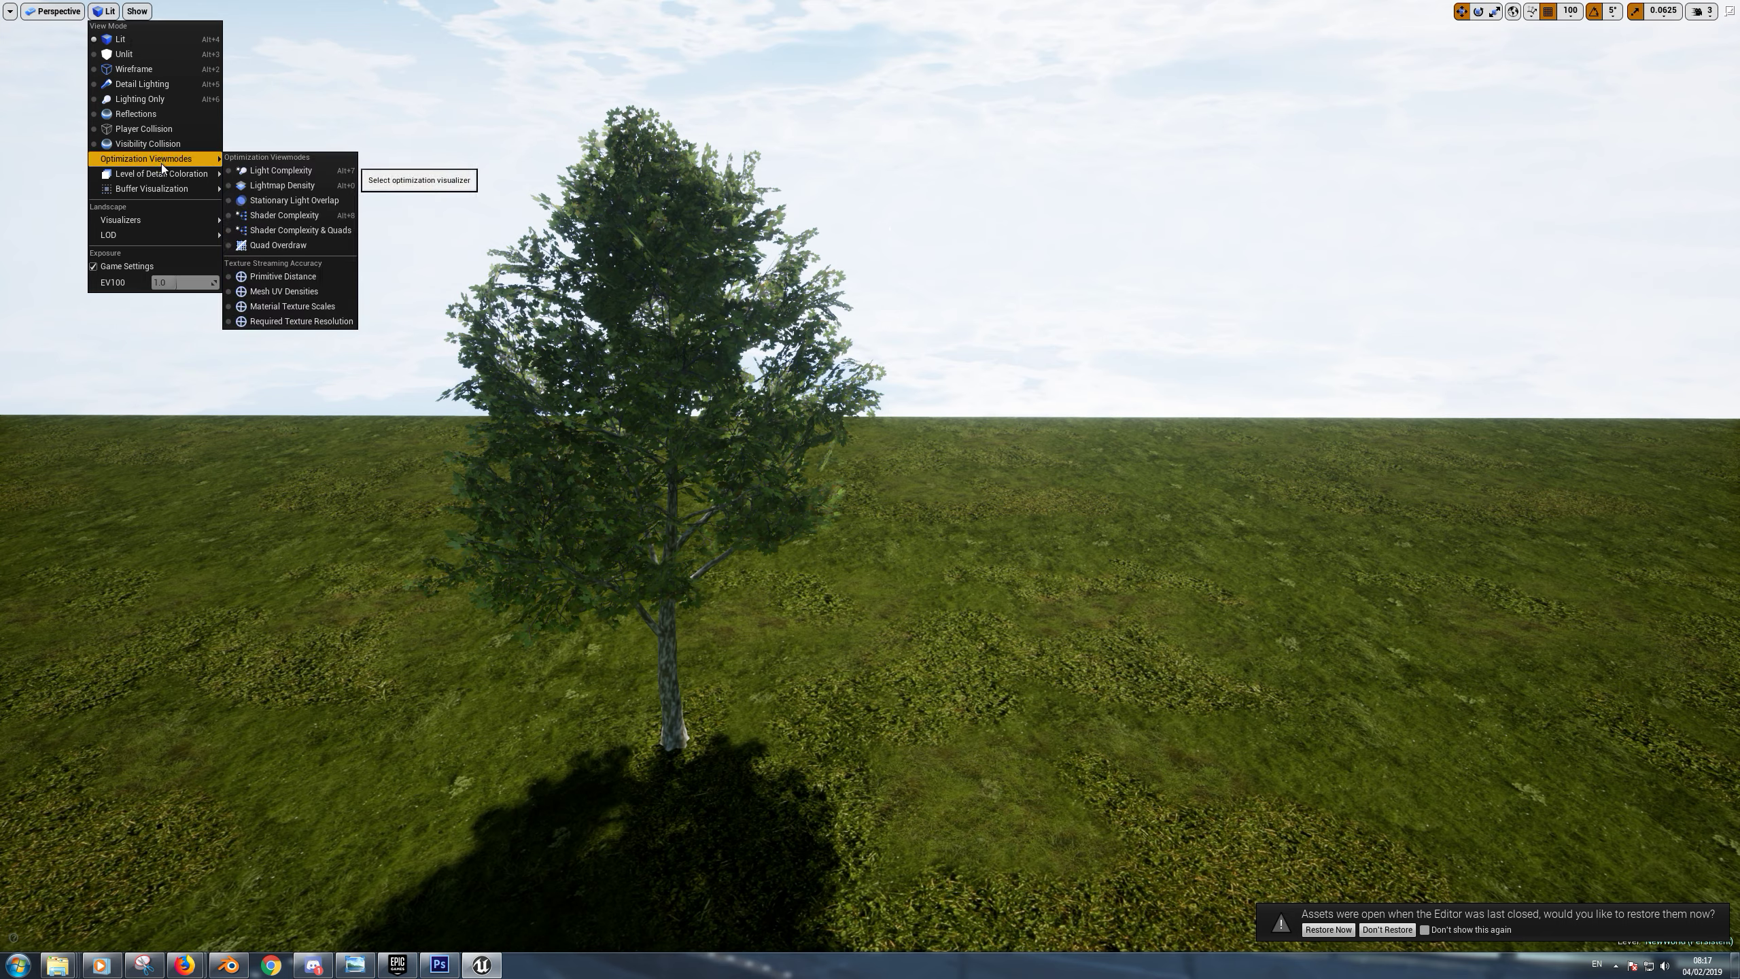
click(299, 217)
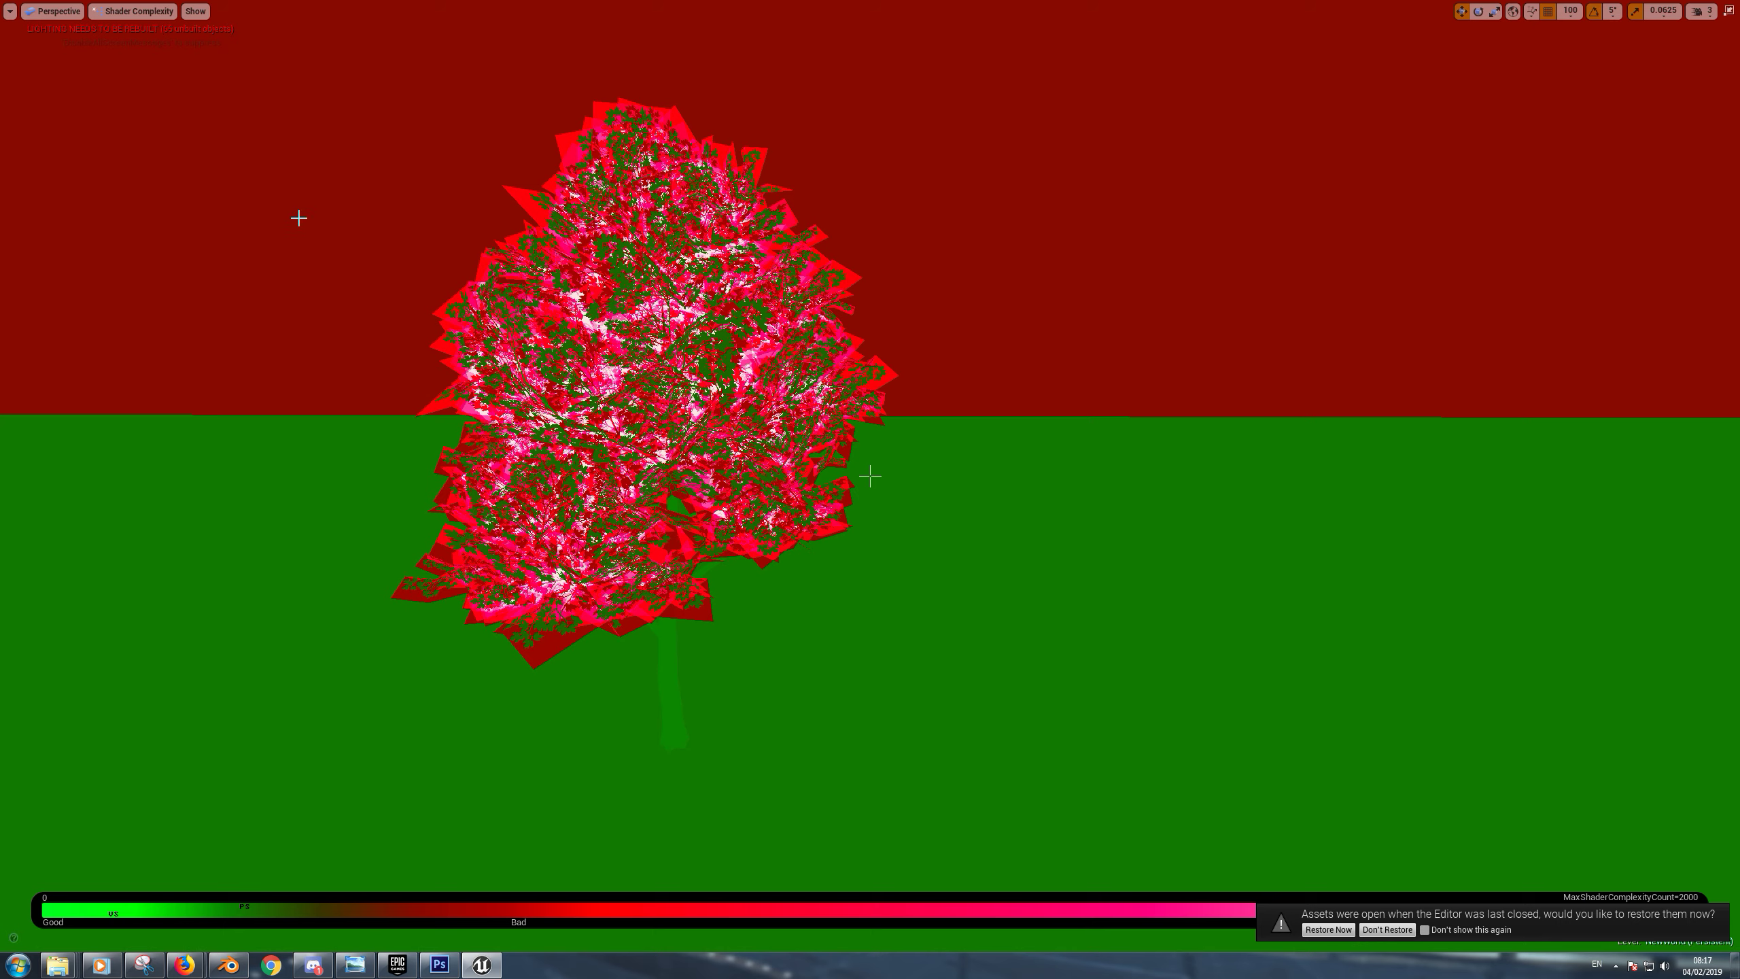
click(133, 11)
click(146, 47)
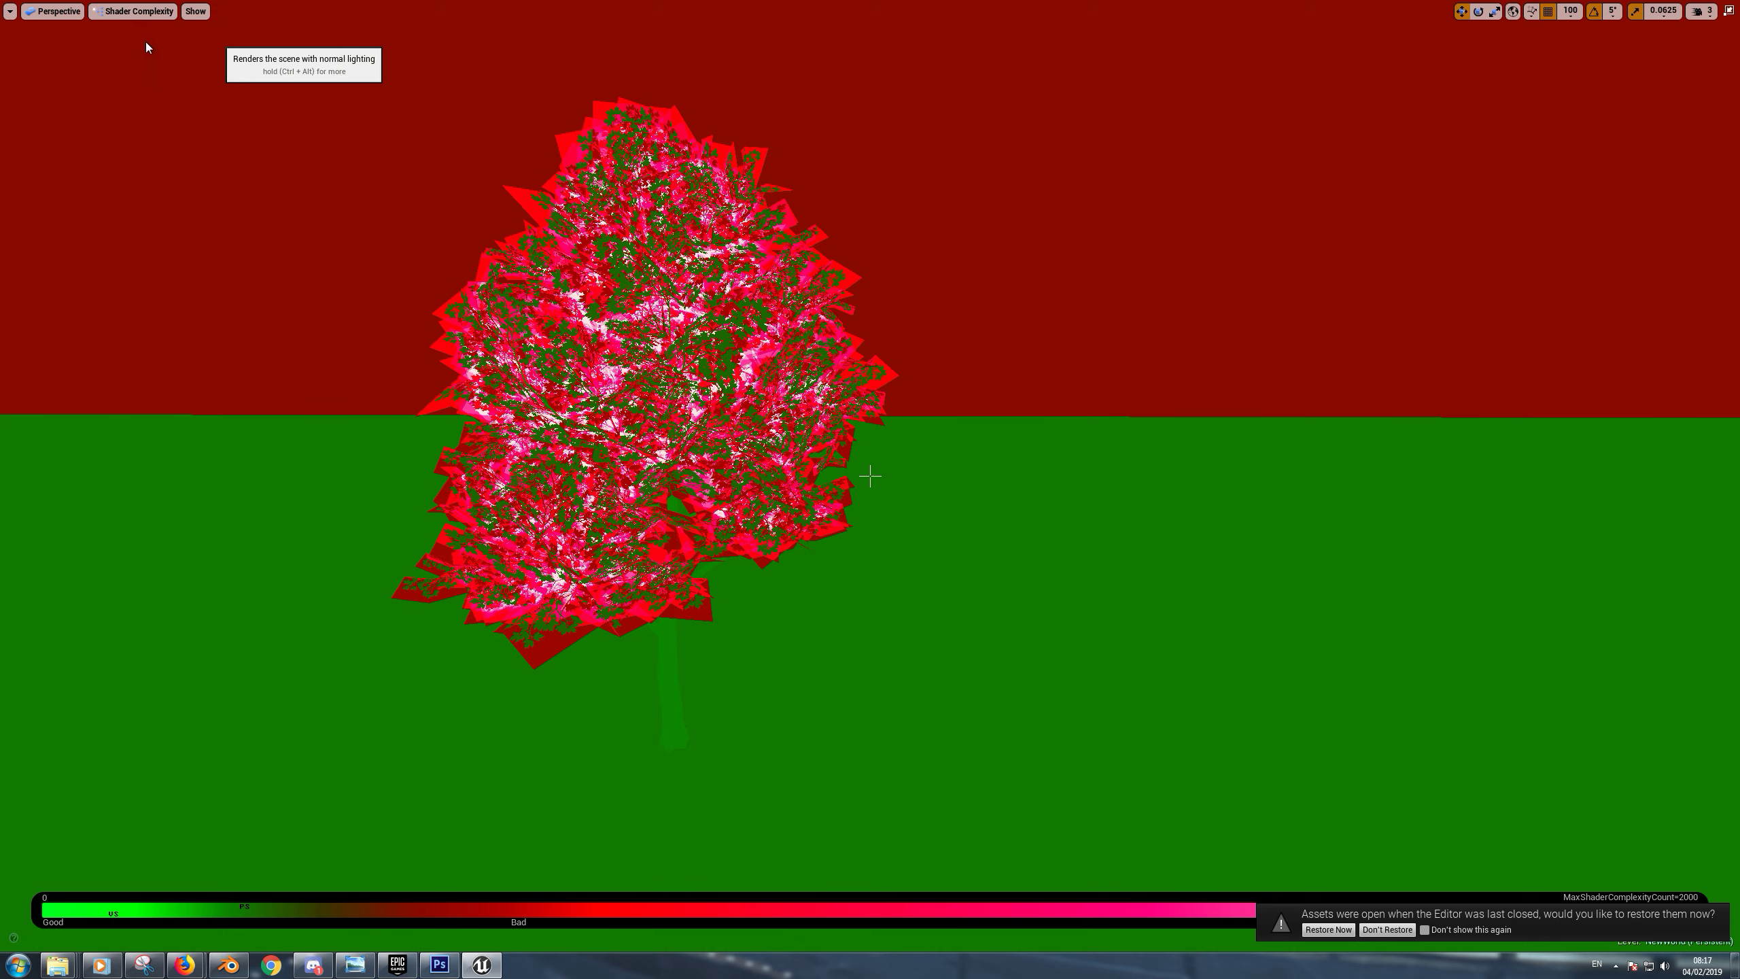
key(F11)
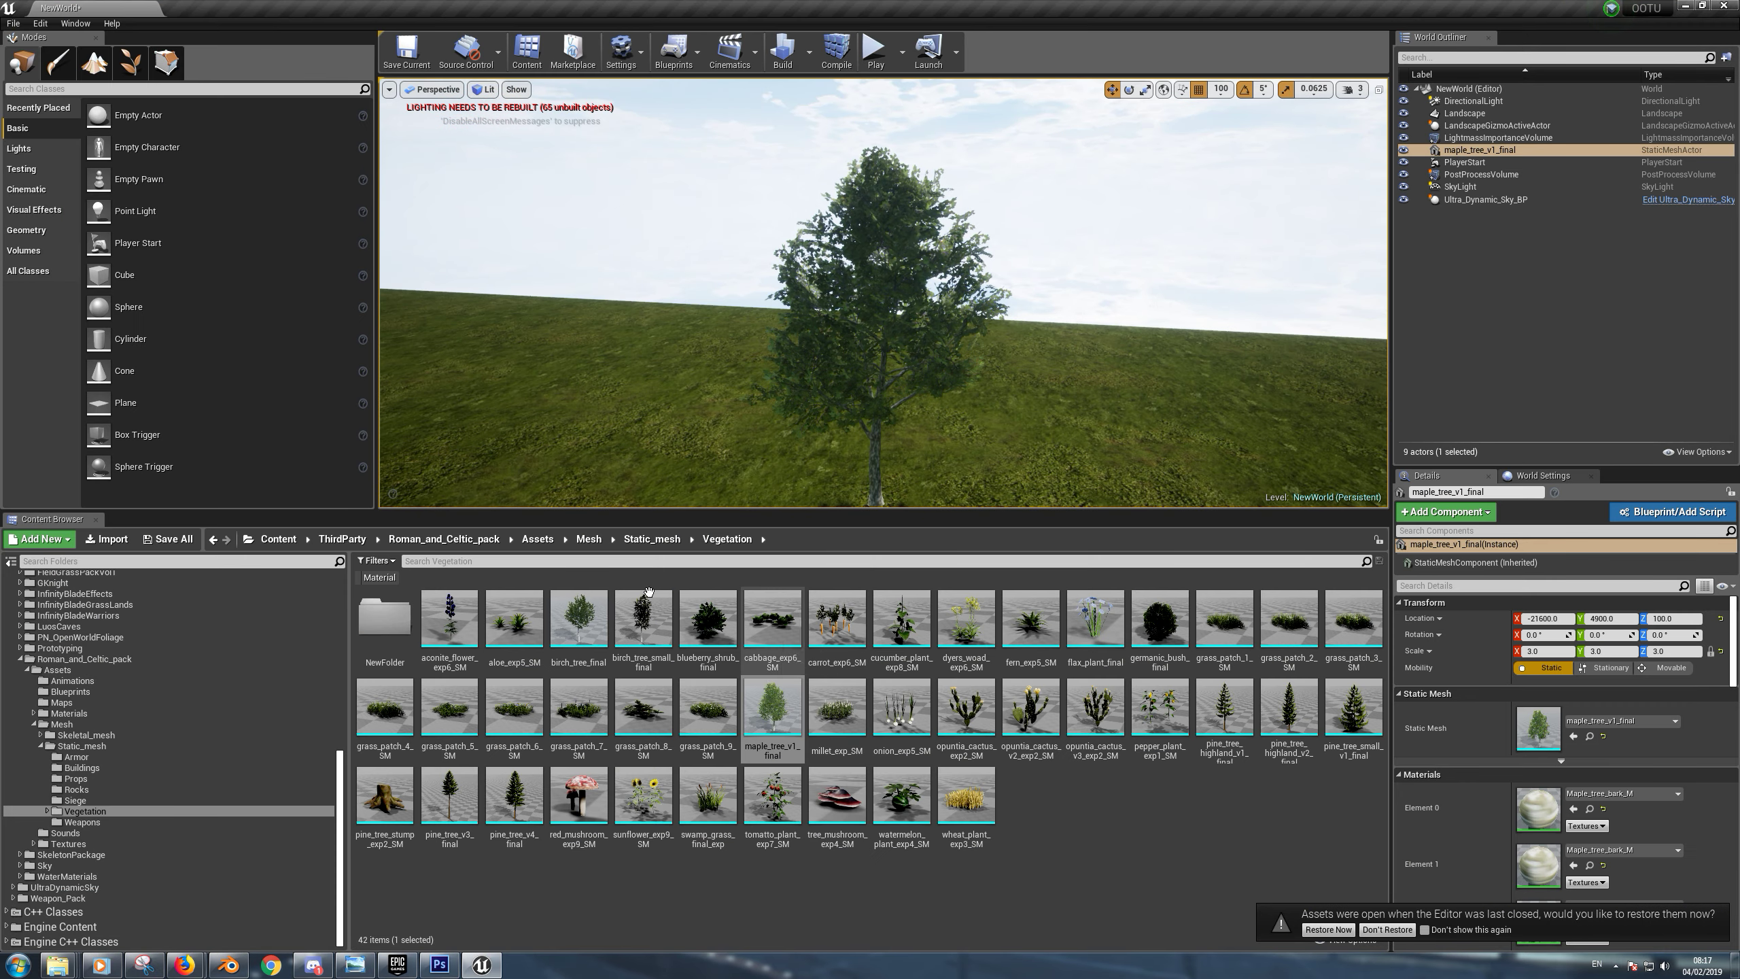
Create a new folder named MapleOpt in the Vegetation folder
double_click(384, 618)
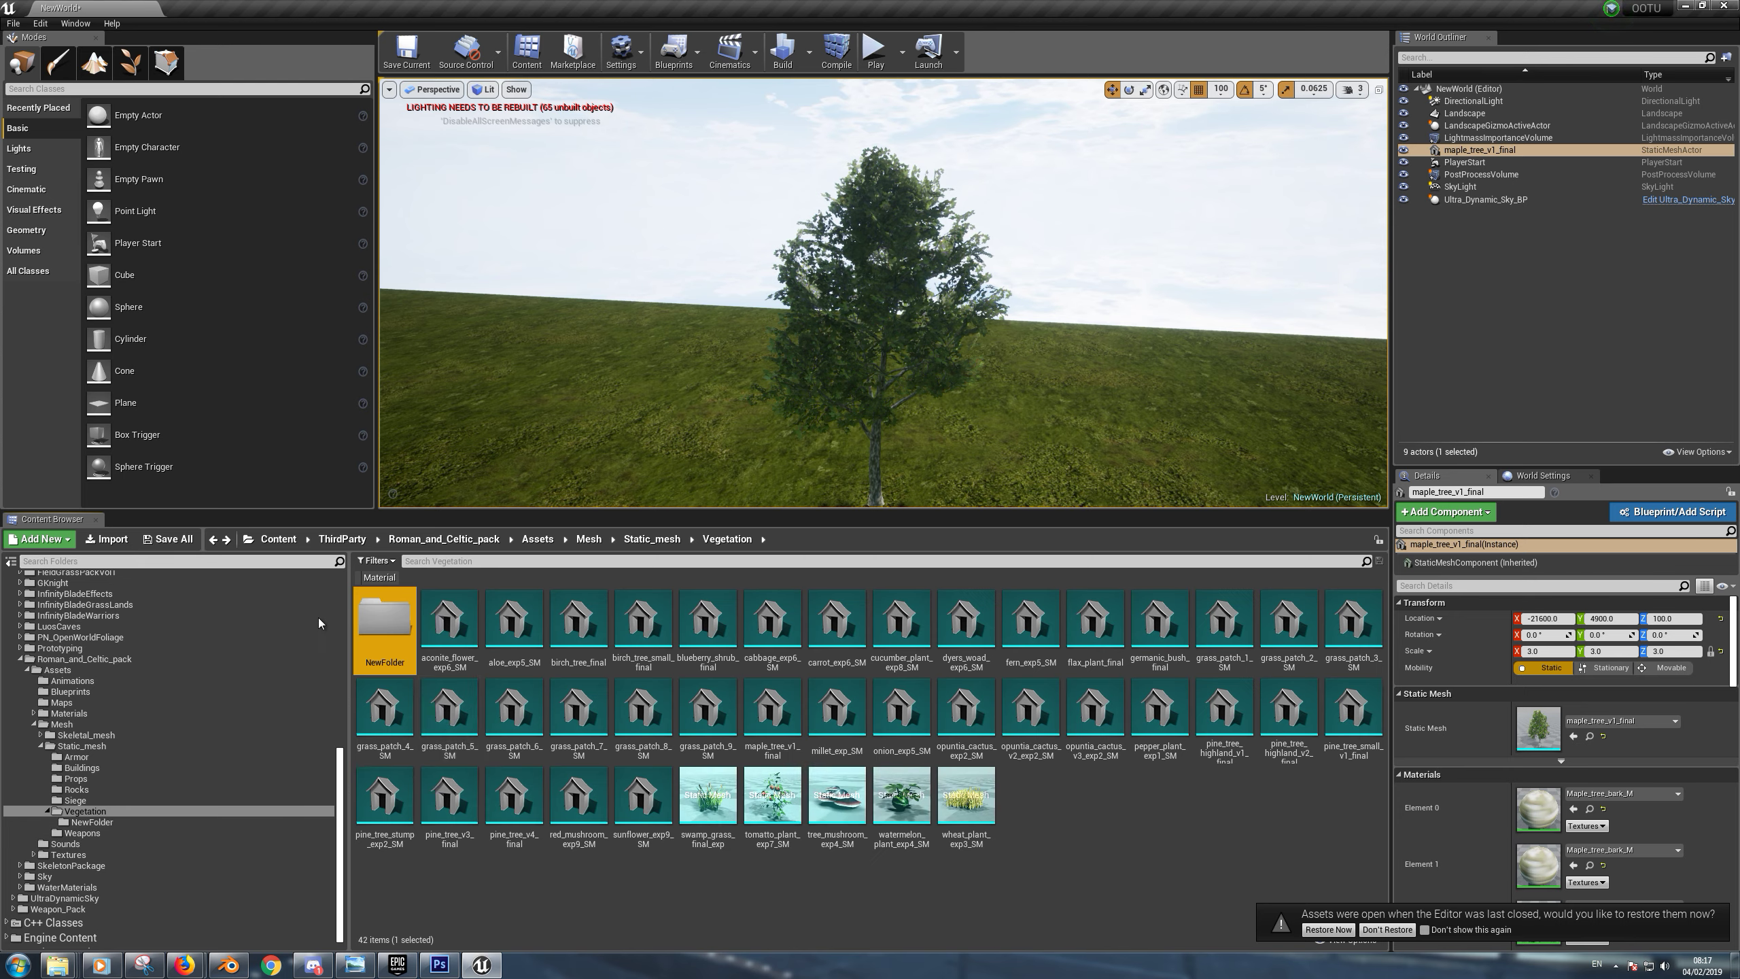
right_click(1088, 830)
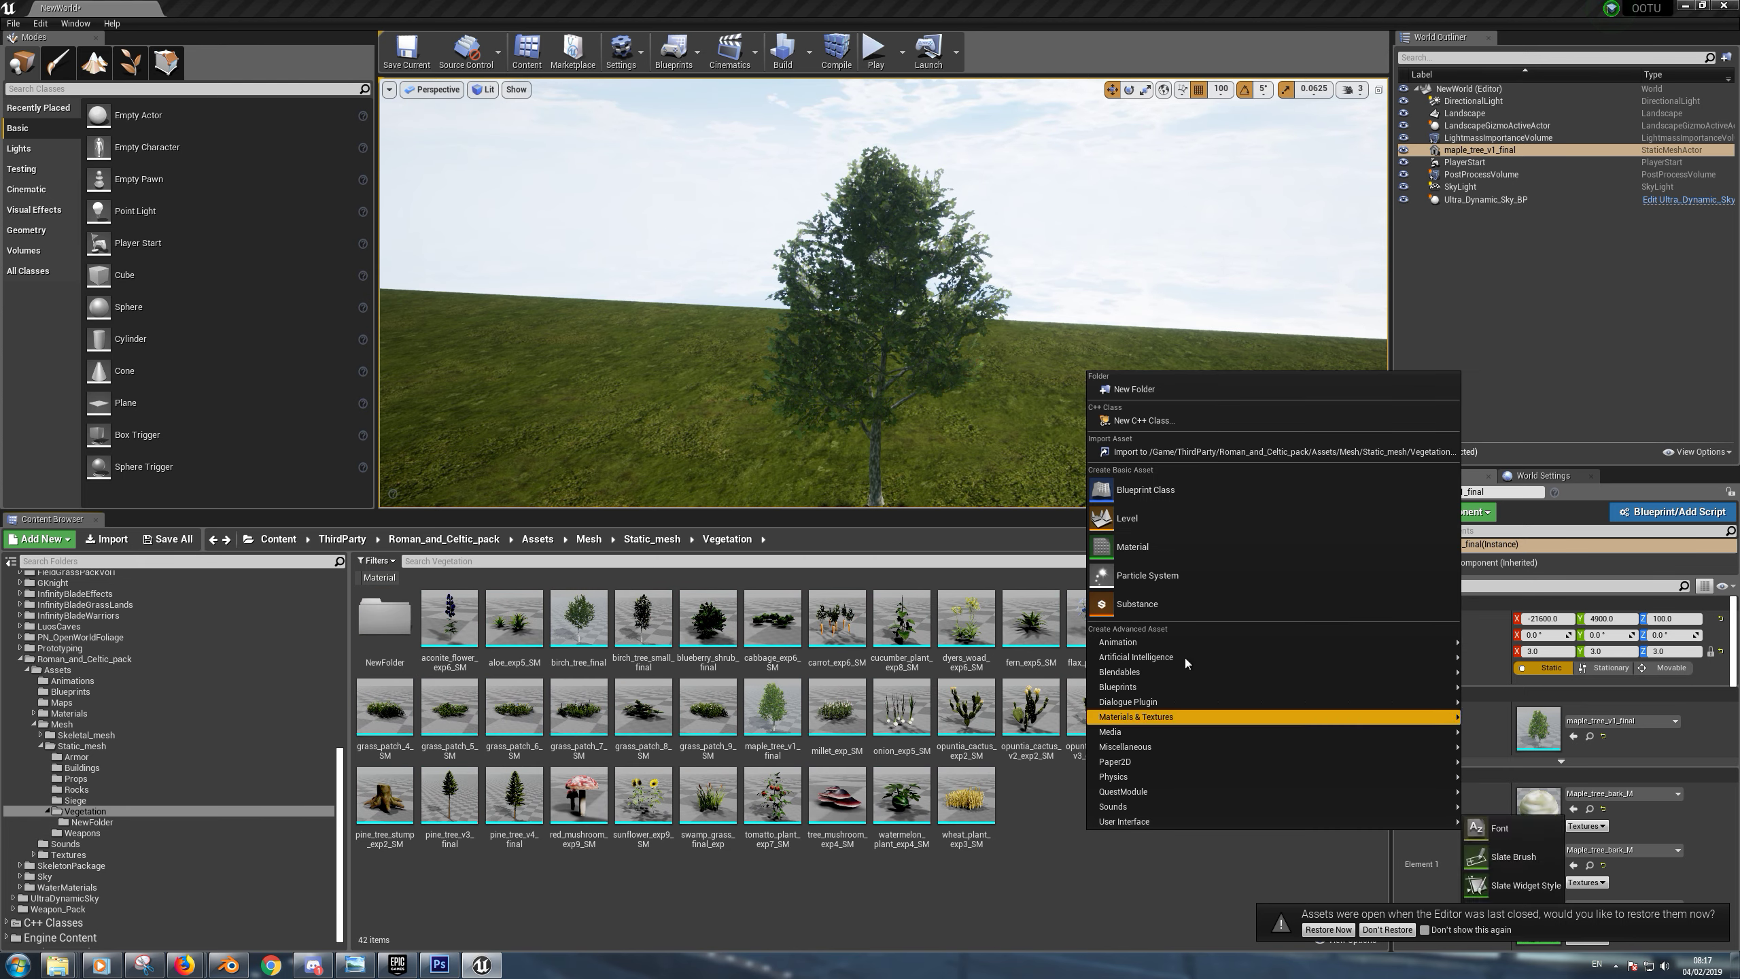
click(1134, 389)
key(BackSpace)
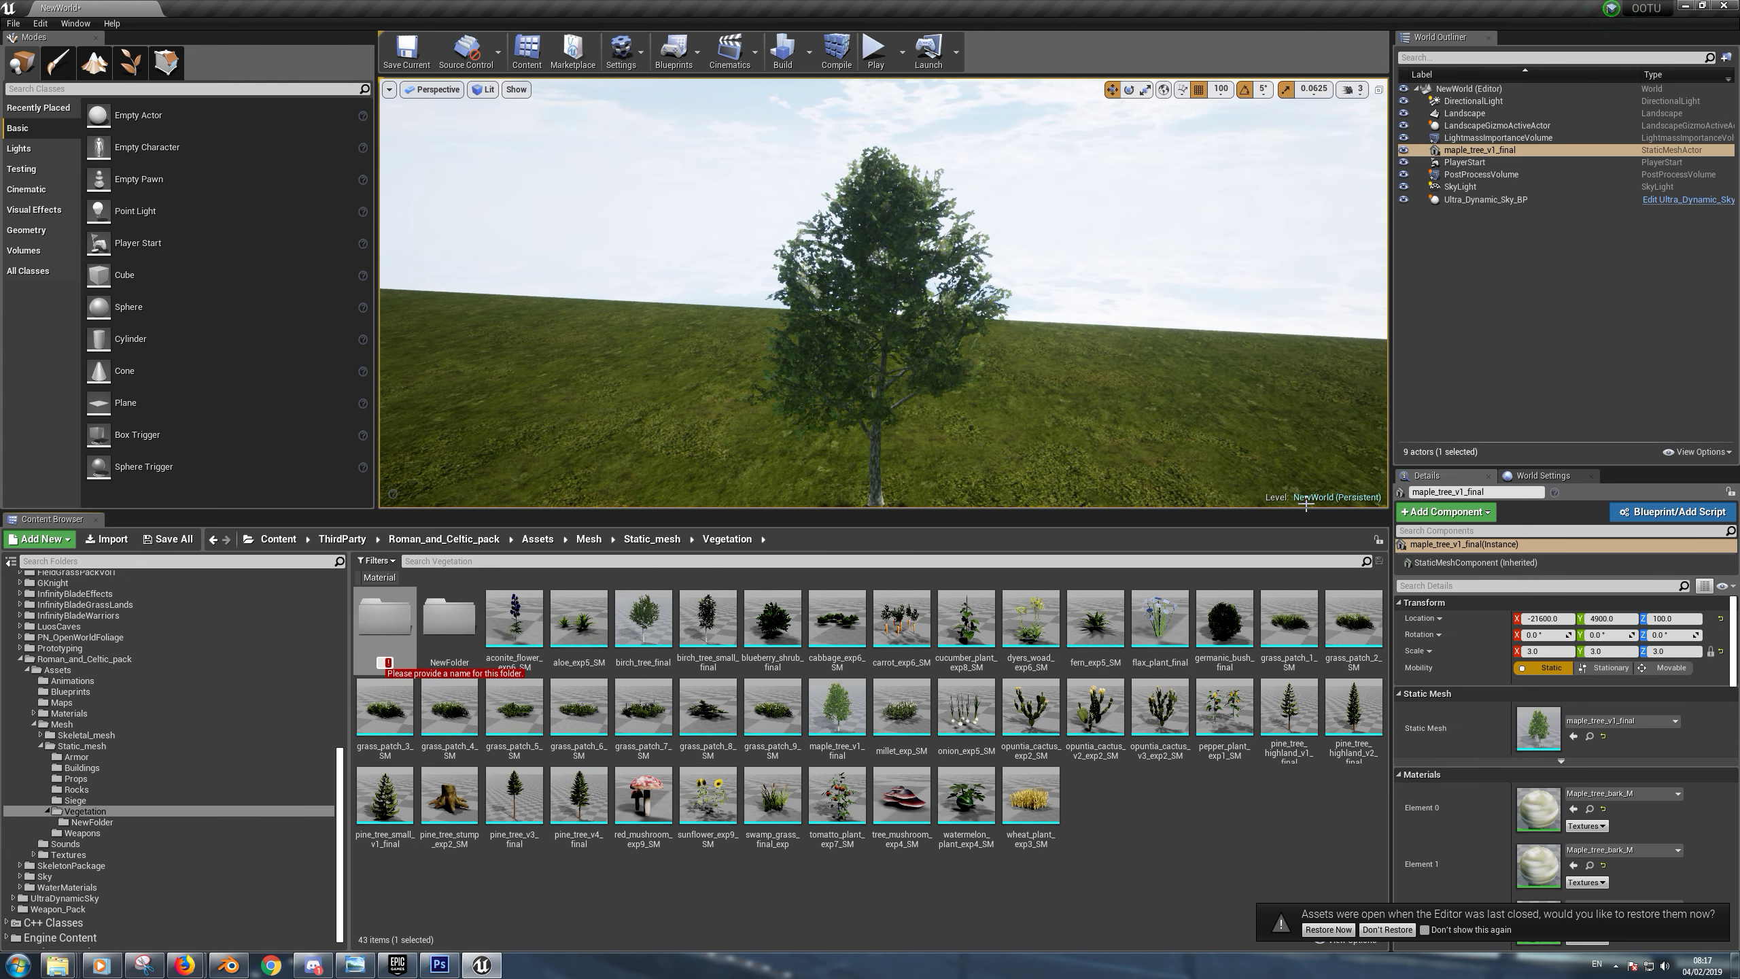
text(Map)
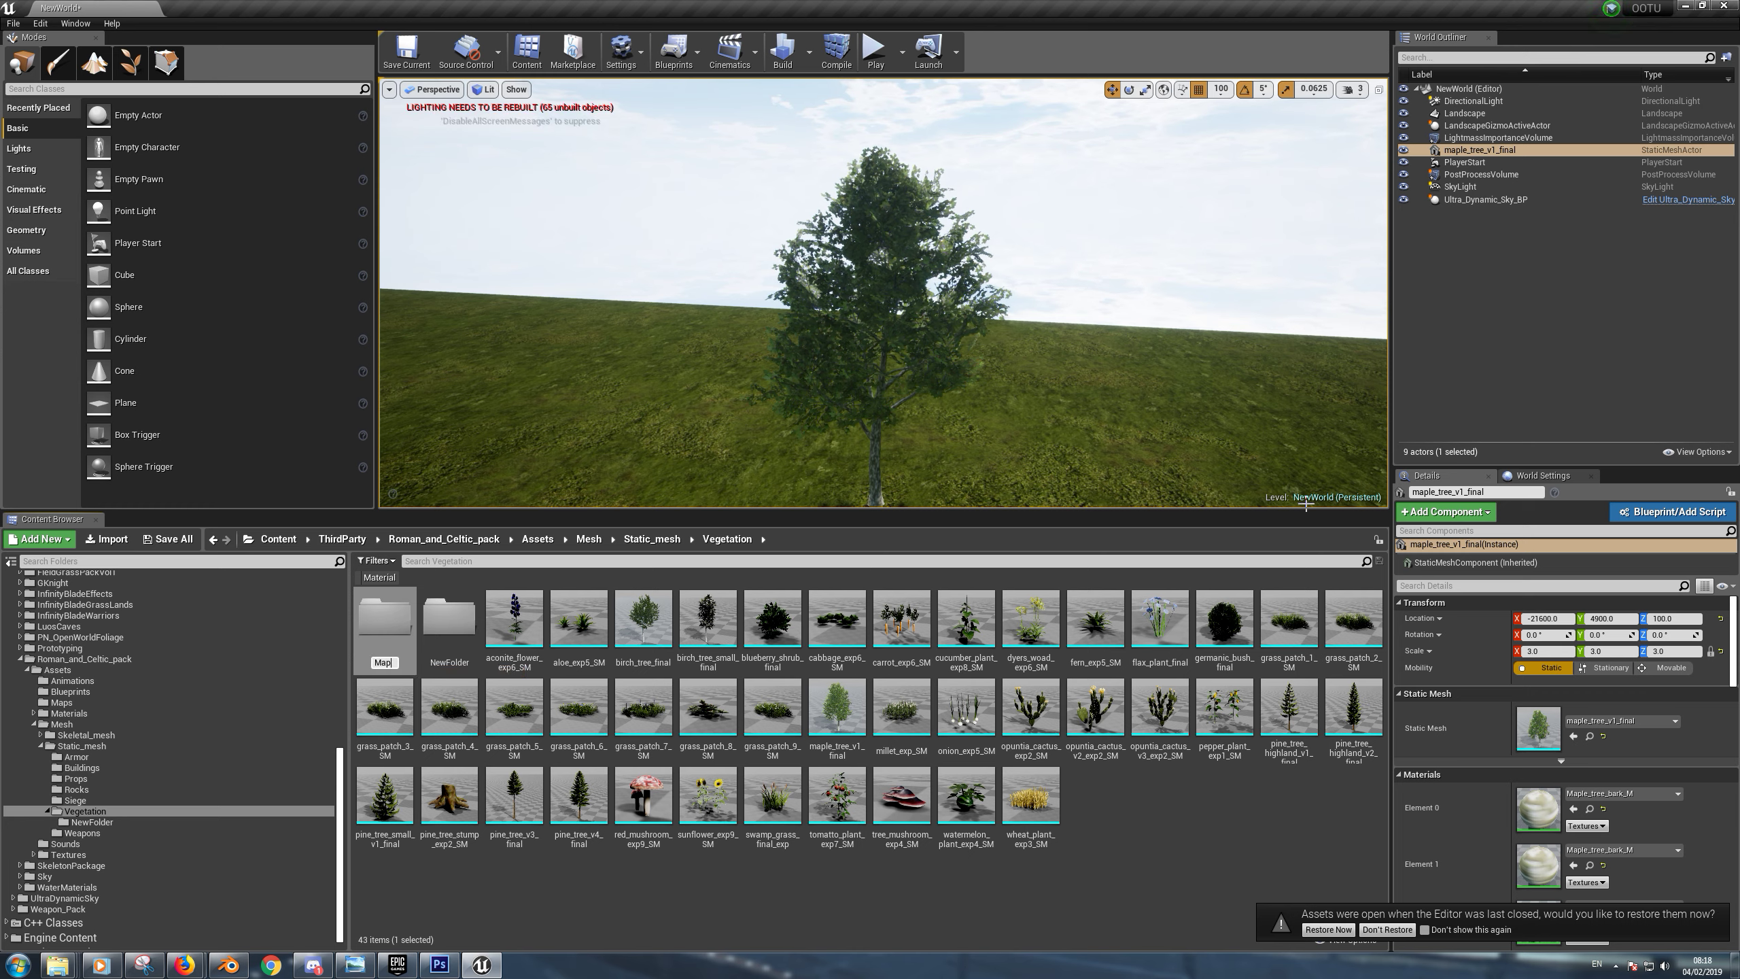
text(leOpt)
key(Return)
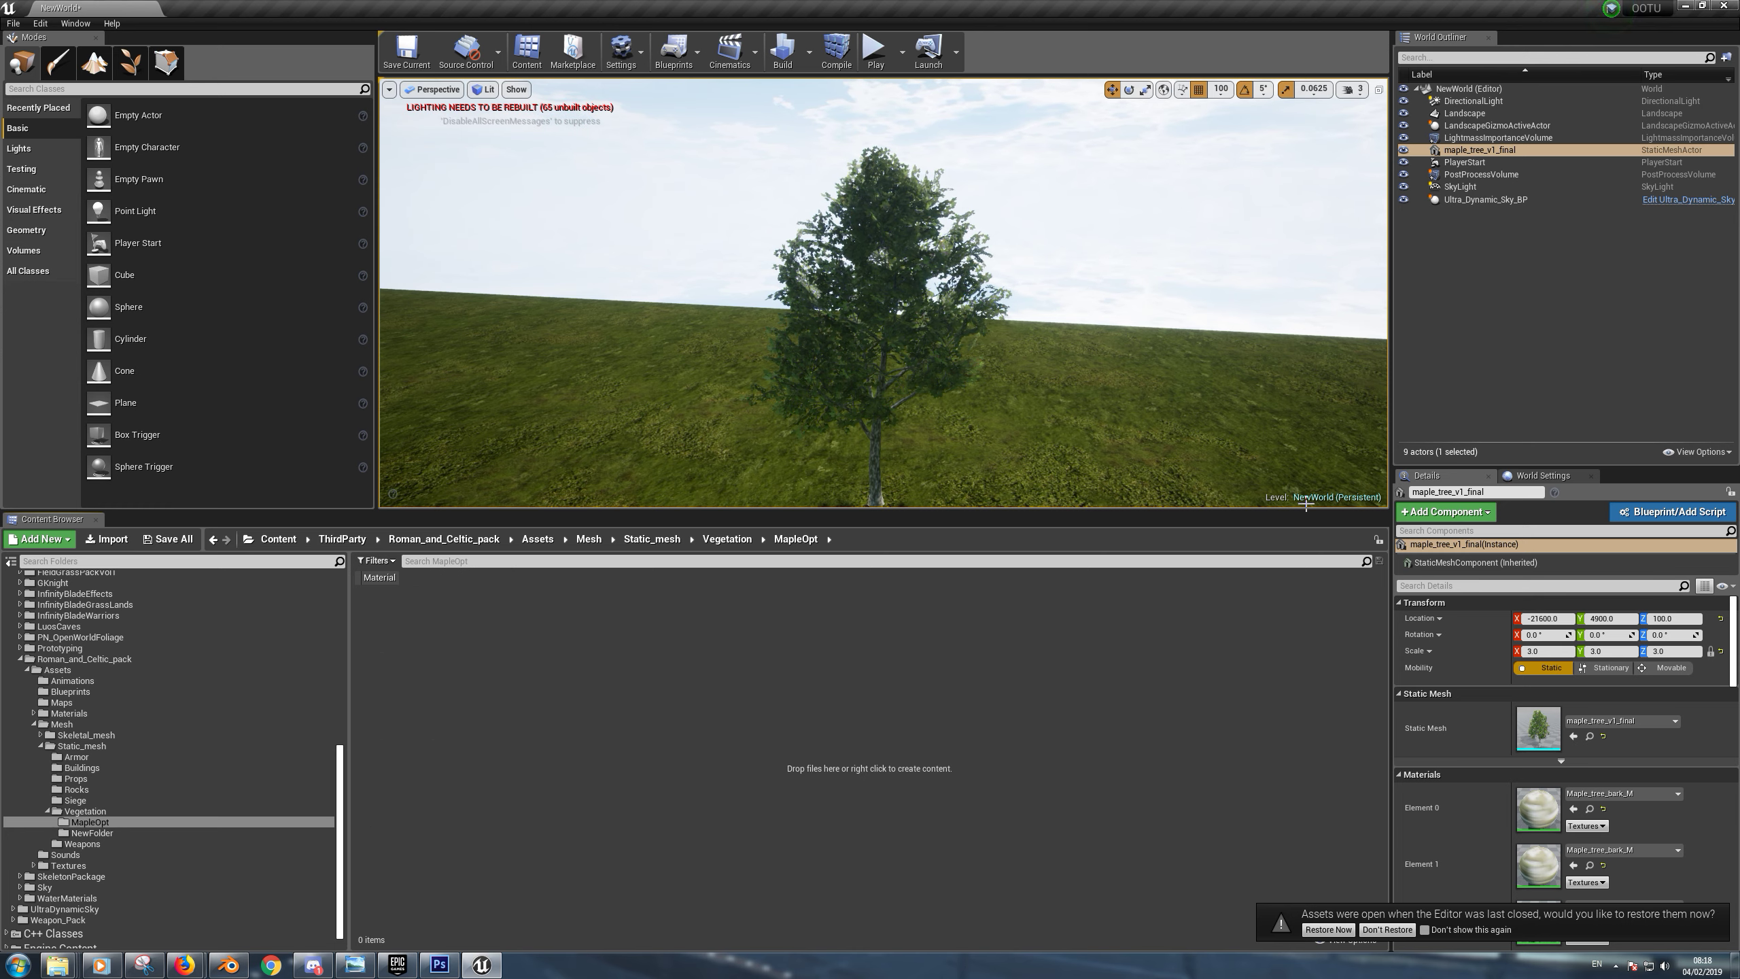
Browse the import dialog to D: > AAA_OriginOfTheUnknown > TestModels > FoliageOptimisation, then switch to Blender
click(106, 539)
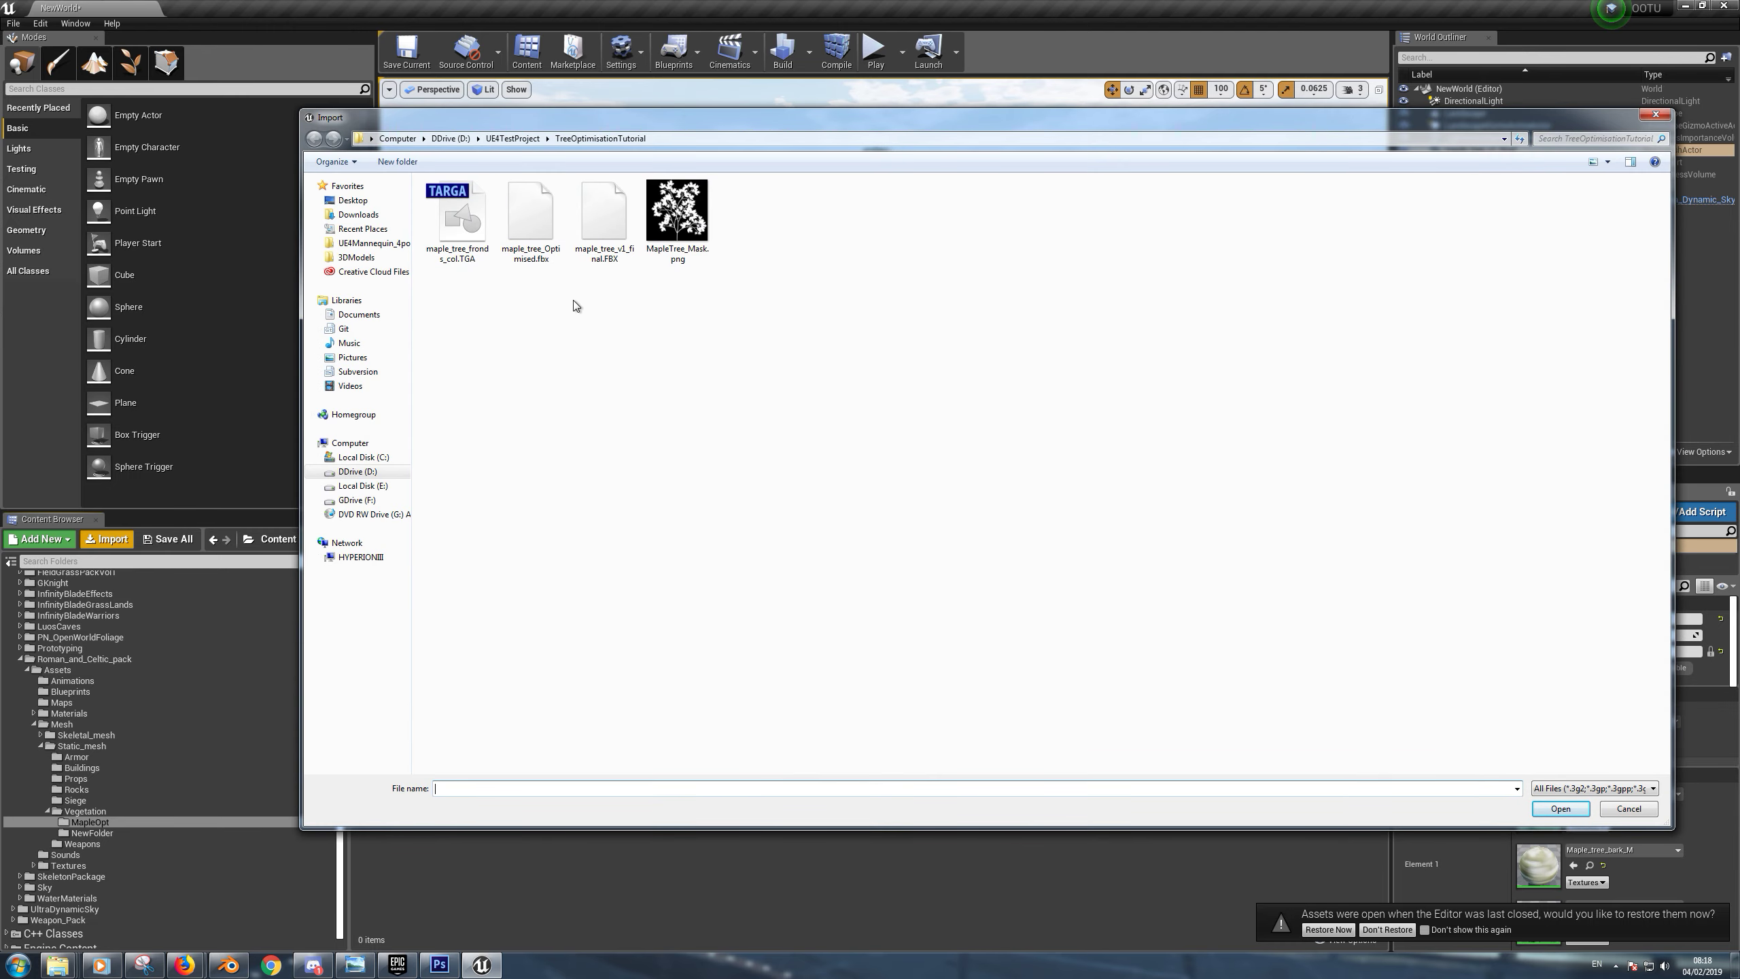
click(446, 140)
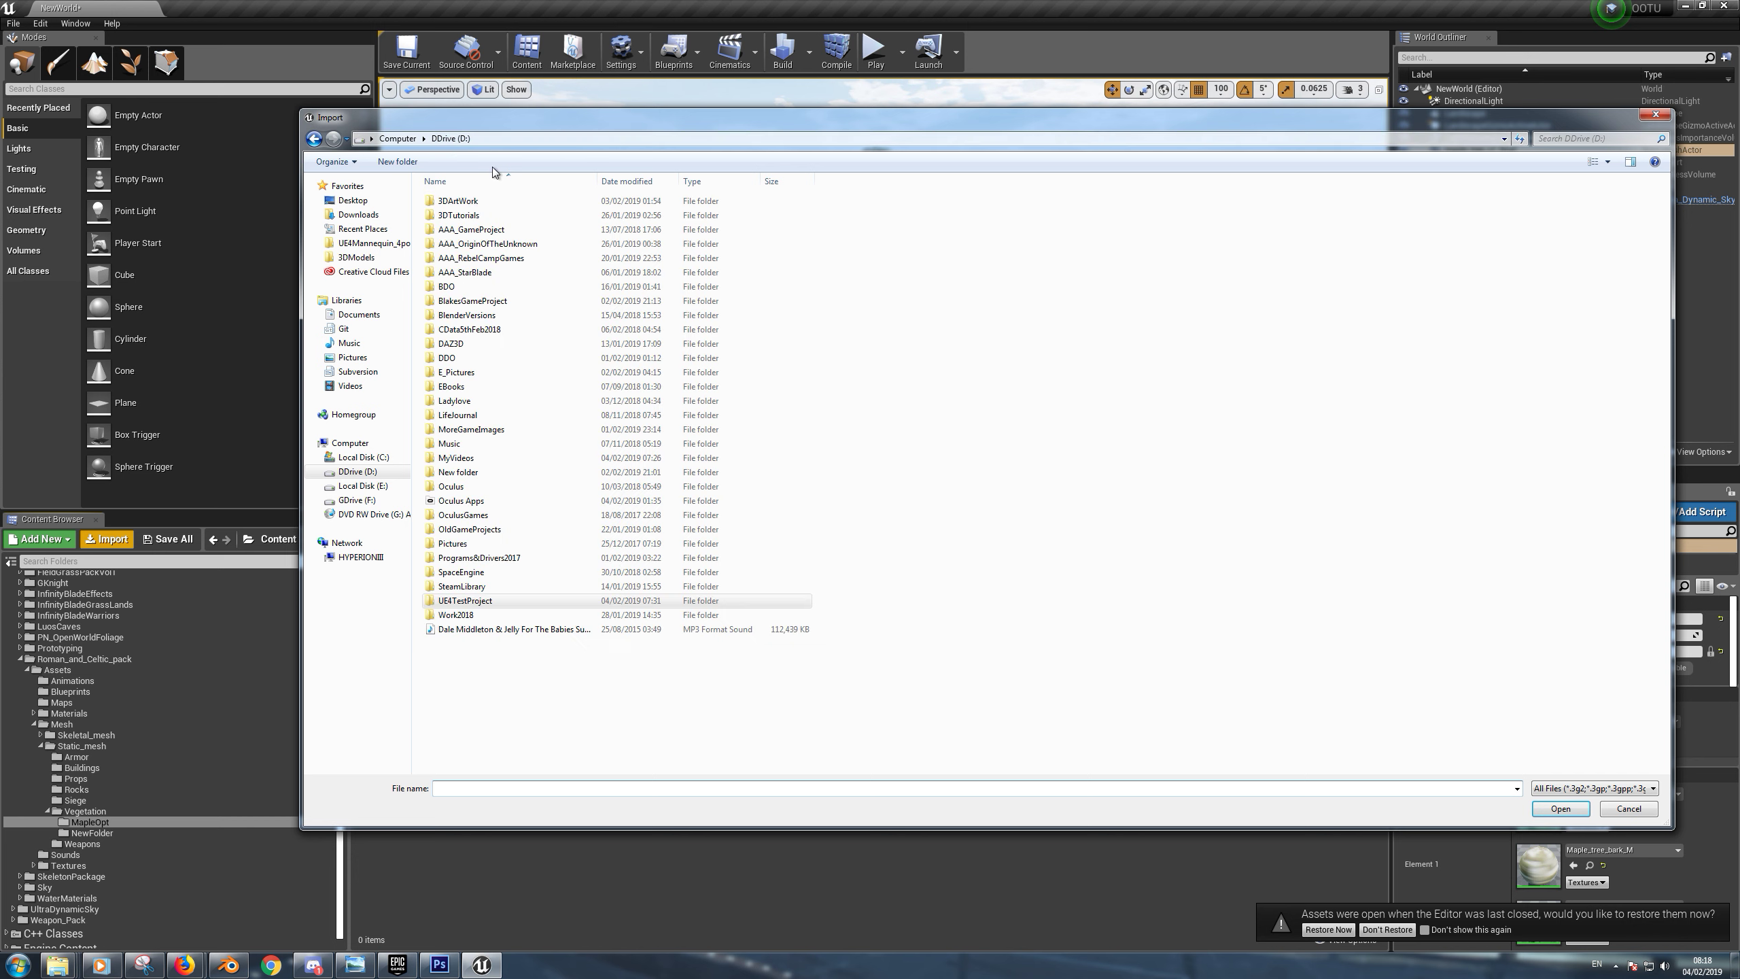
double_click(500, 245)
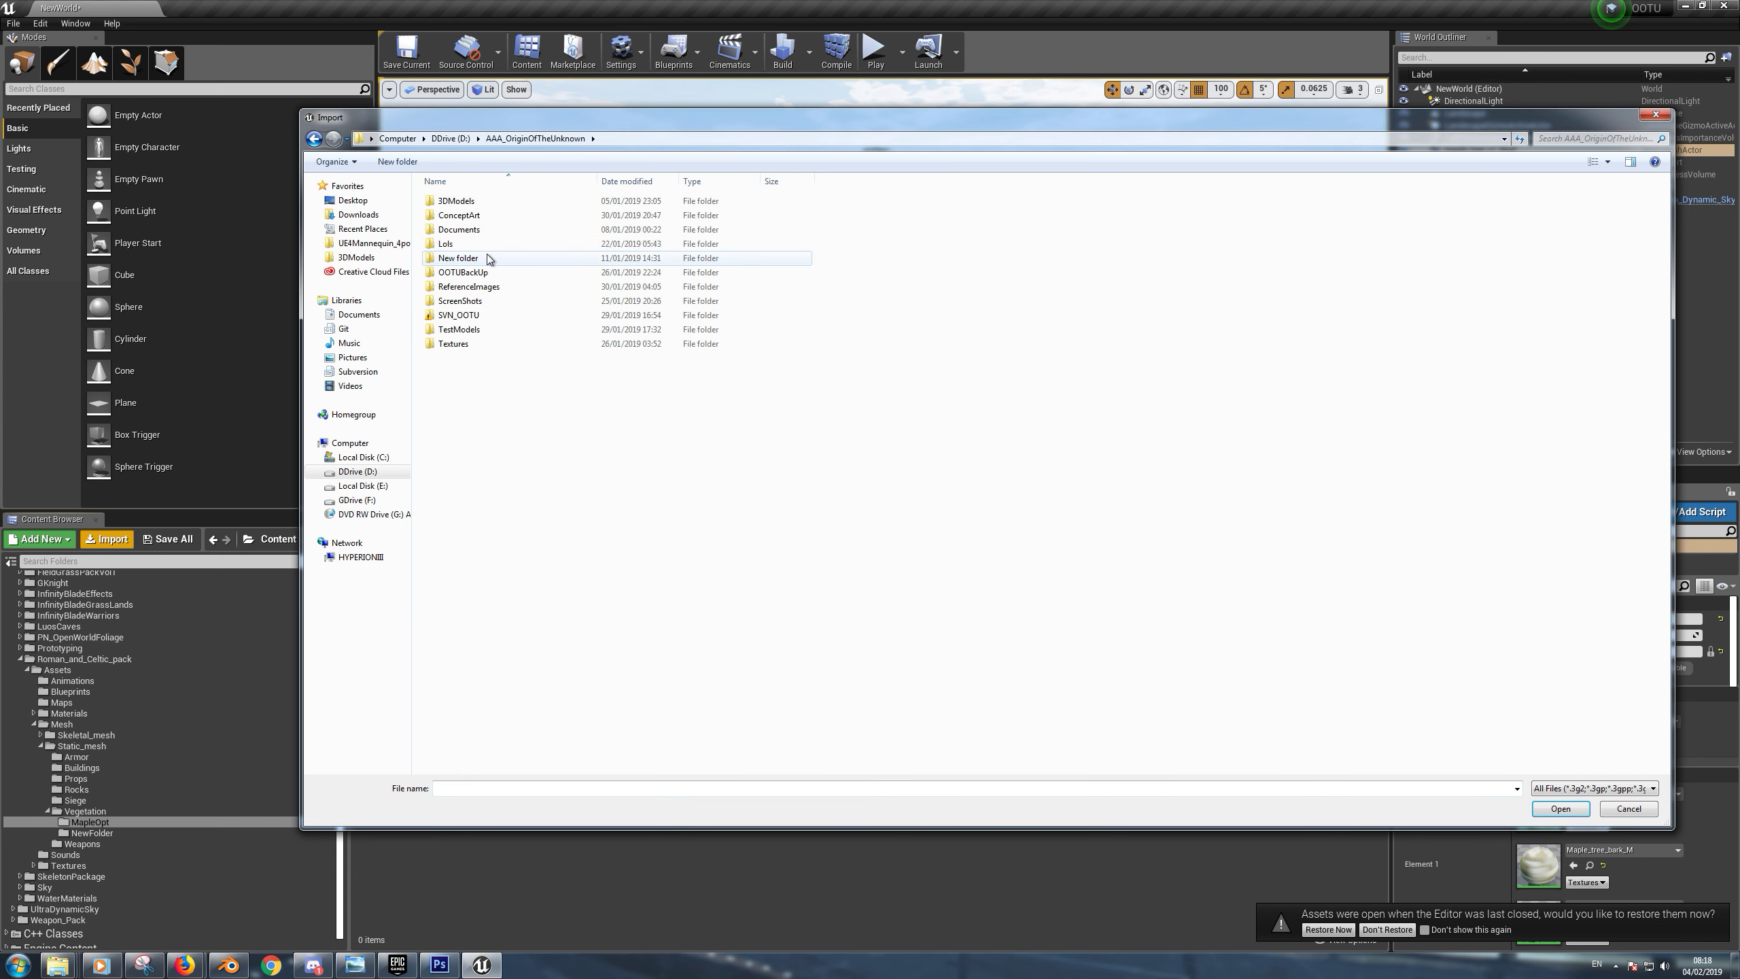
double_click(472, 329)
double_click(472, 232)
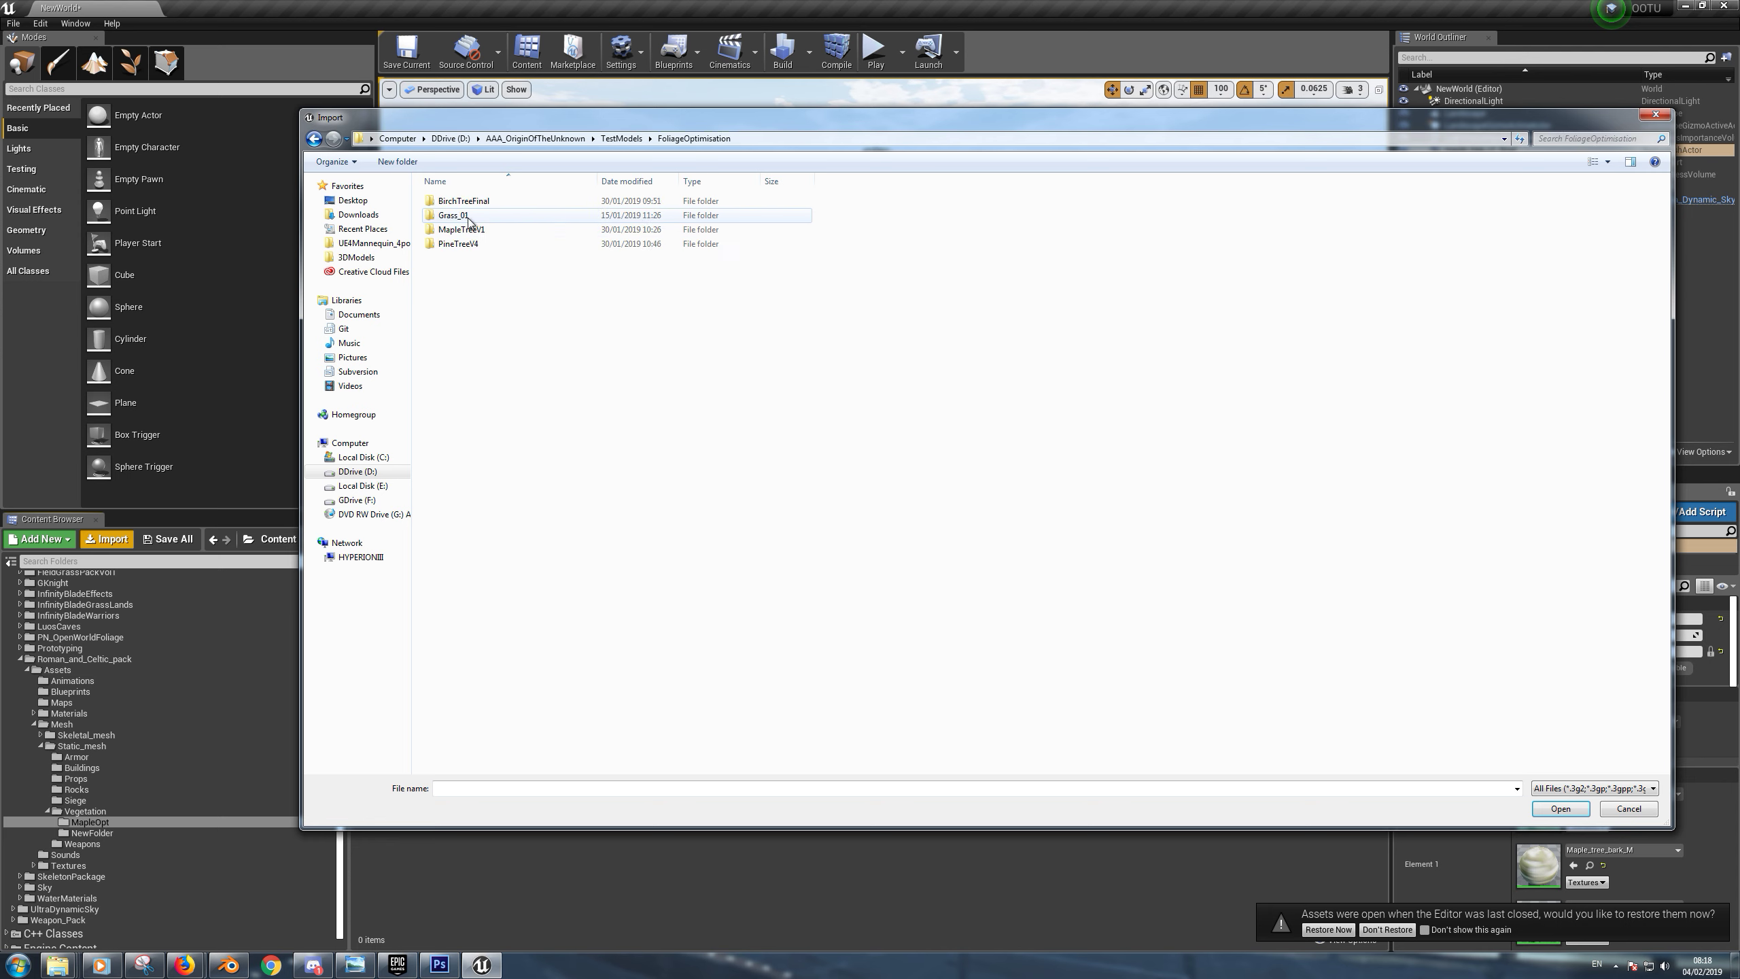
double_click(471, 230)
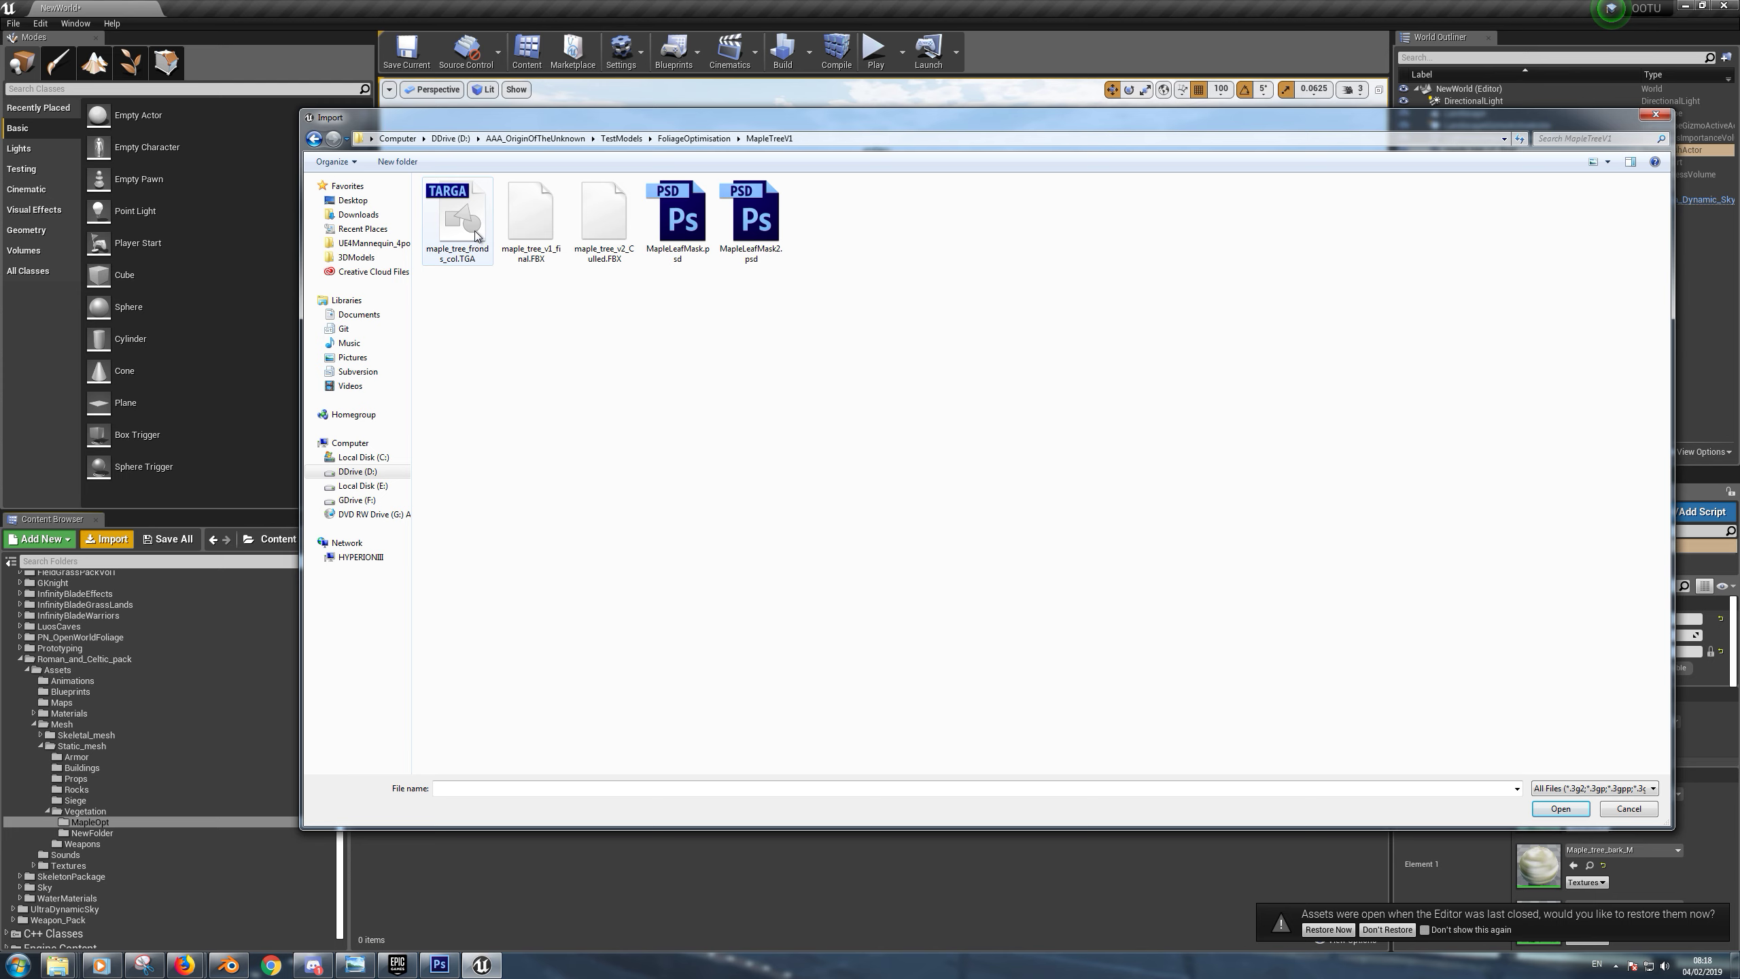
key(BackSpace)
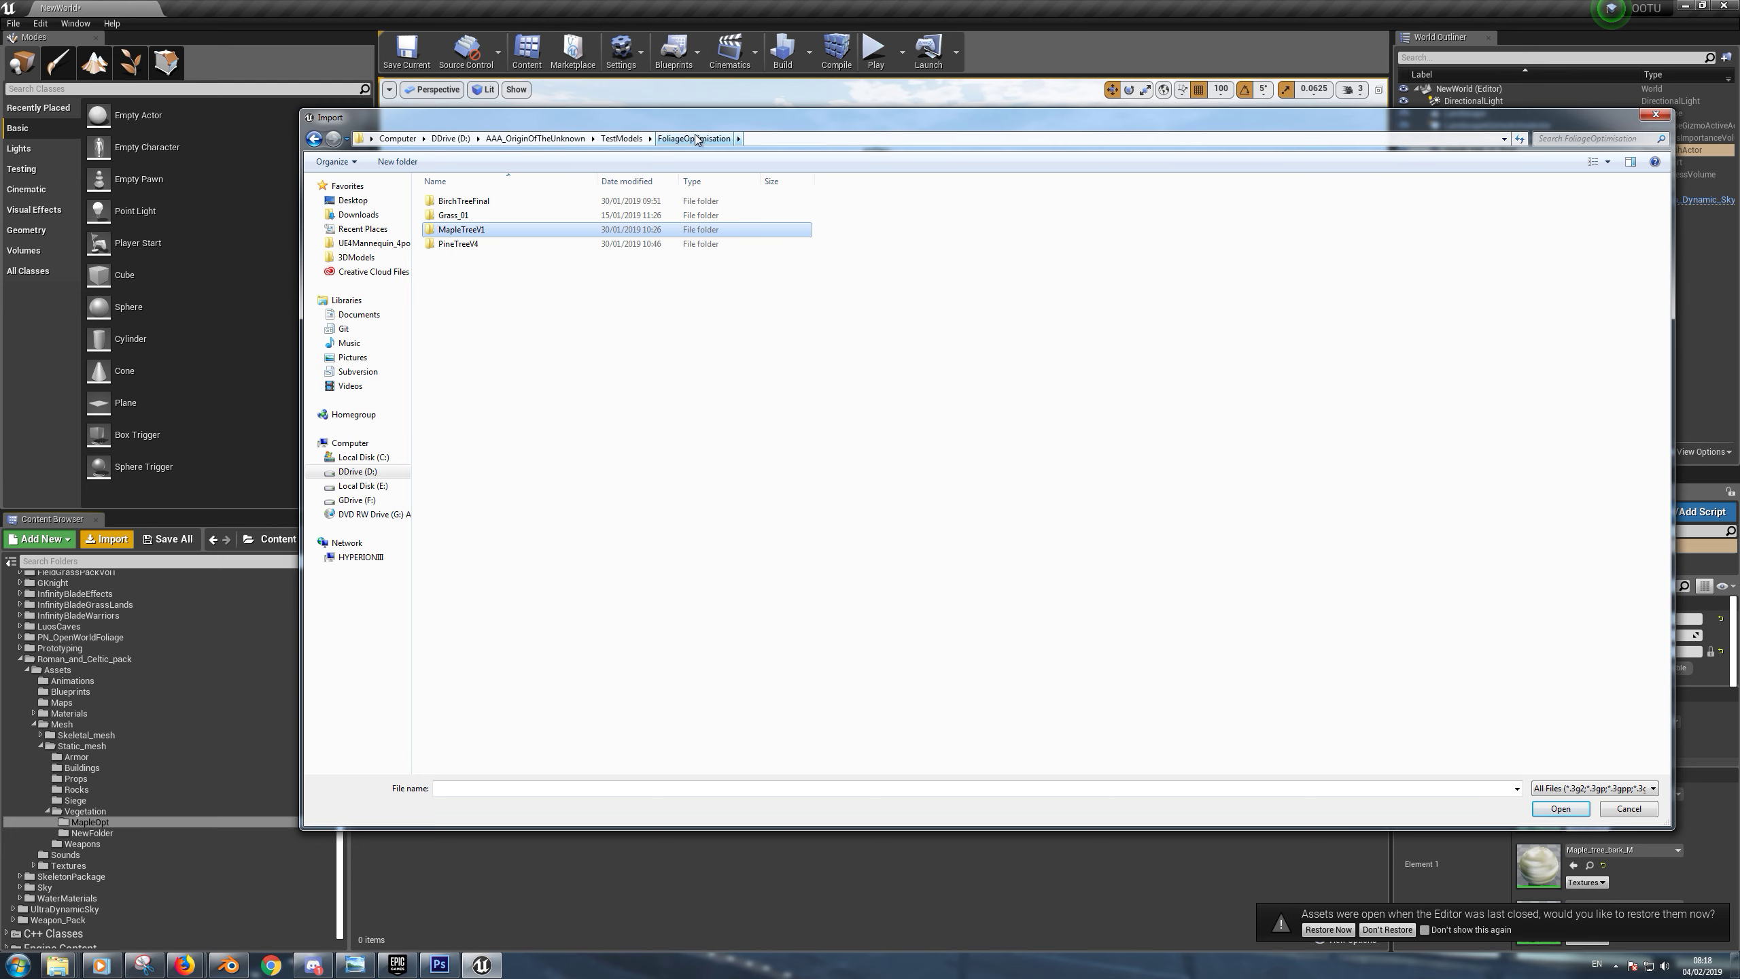
click(229, 965)
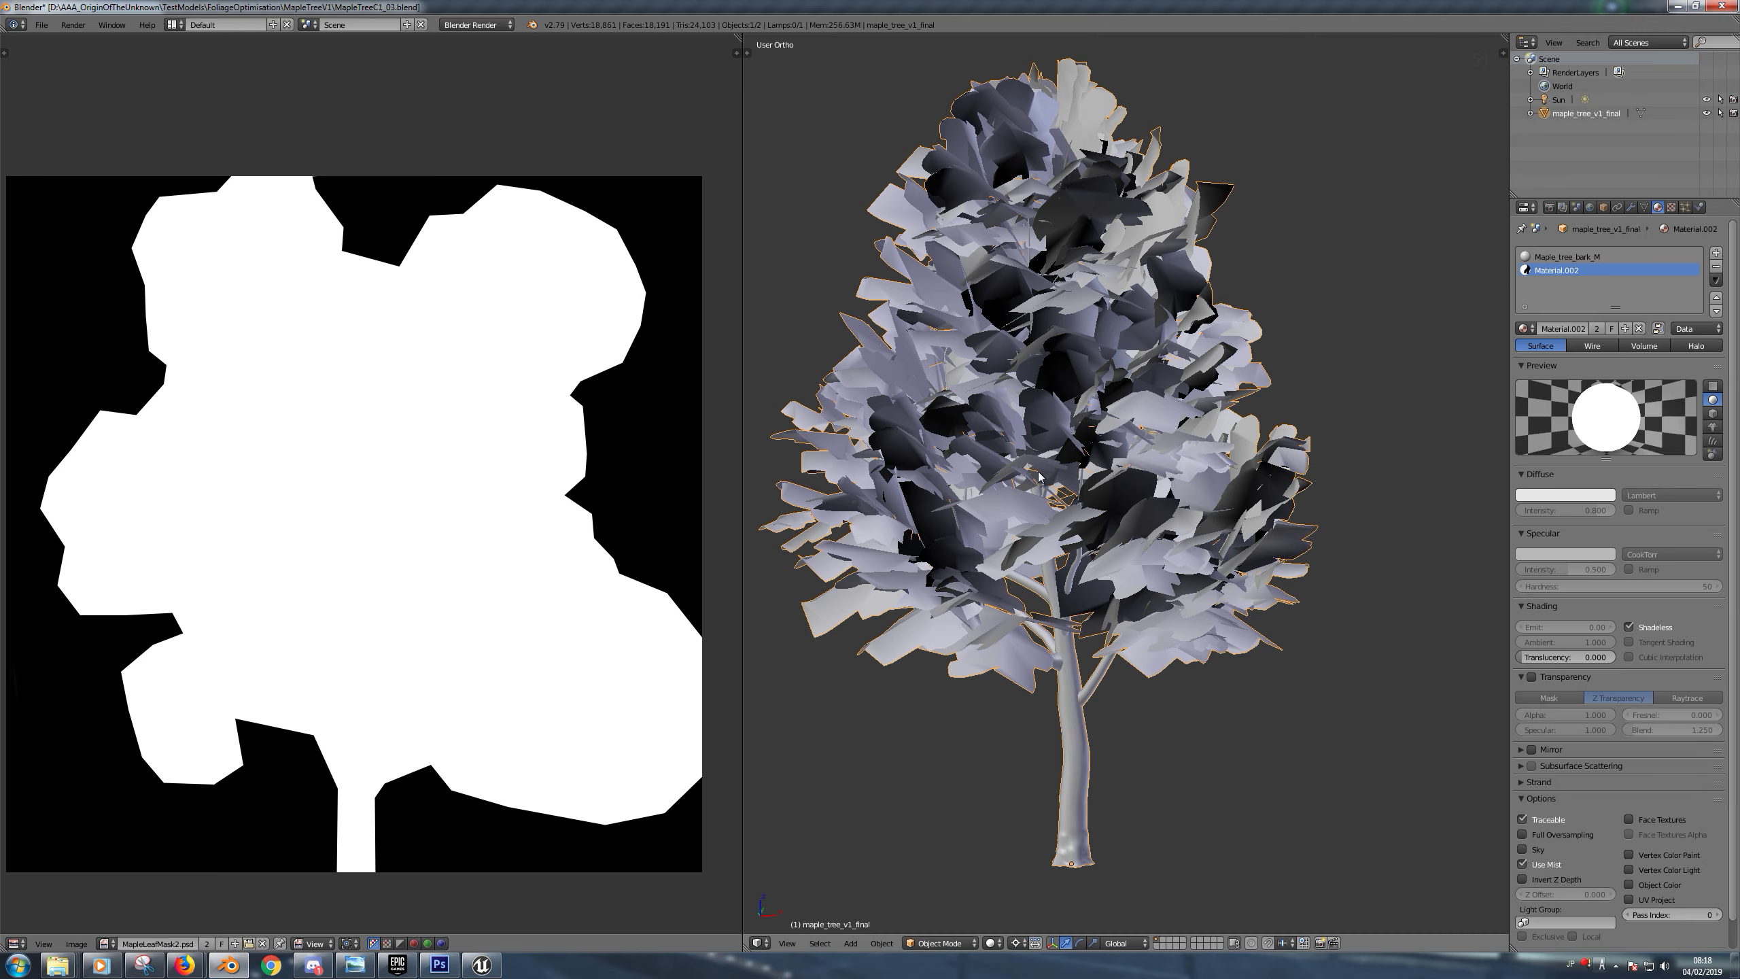
Confirm Blender's FBX export points to TreeOptimisationTutorial with maple_tree_Optimised.fbx, then return to Unreal
click(40, 25)
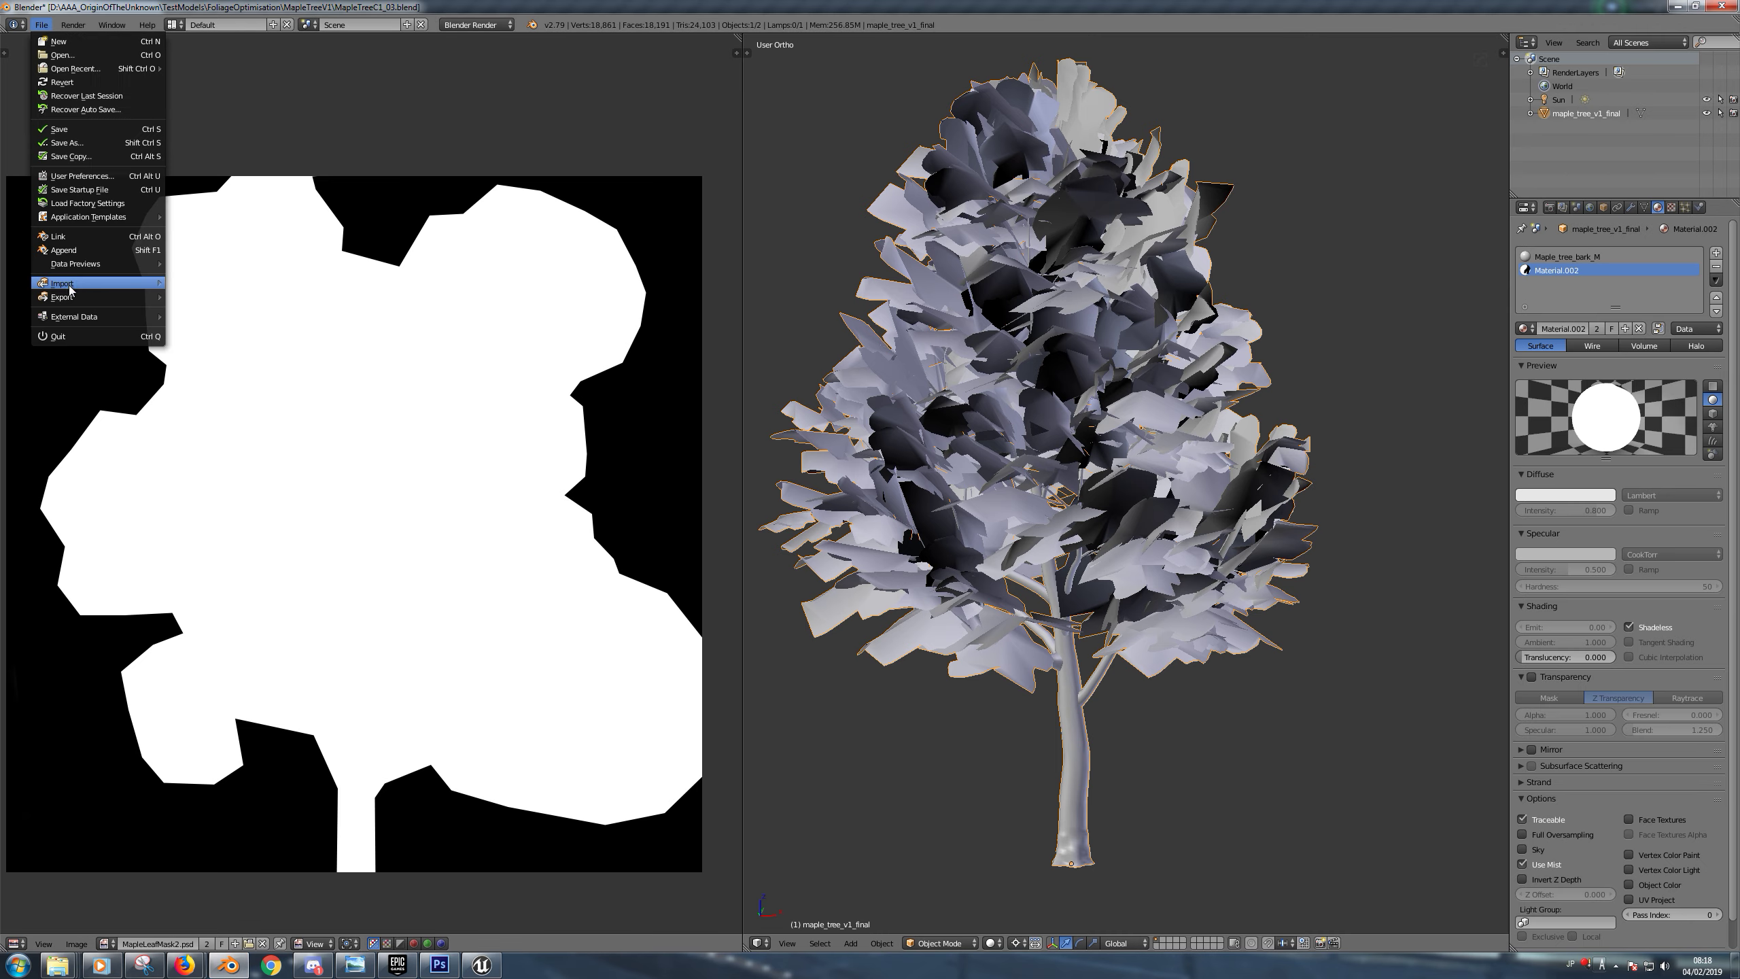
mouse_move(137, 296)
click(262, 336)
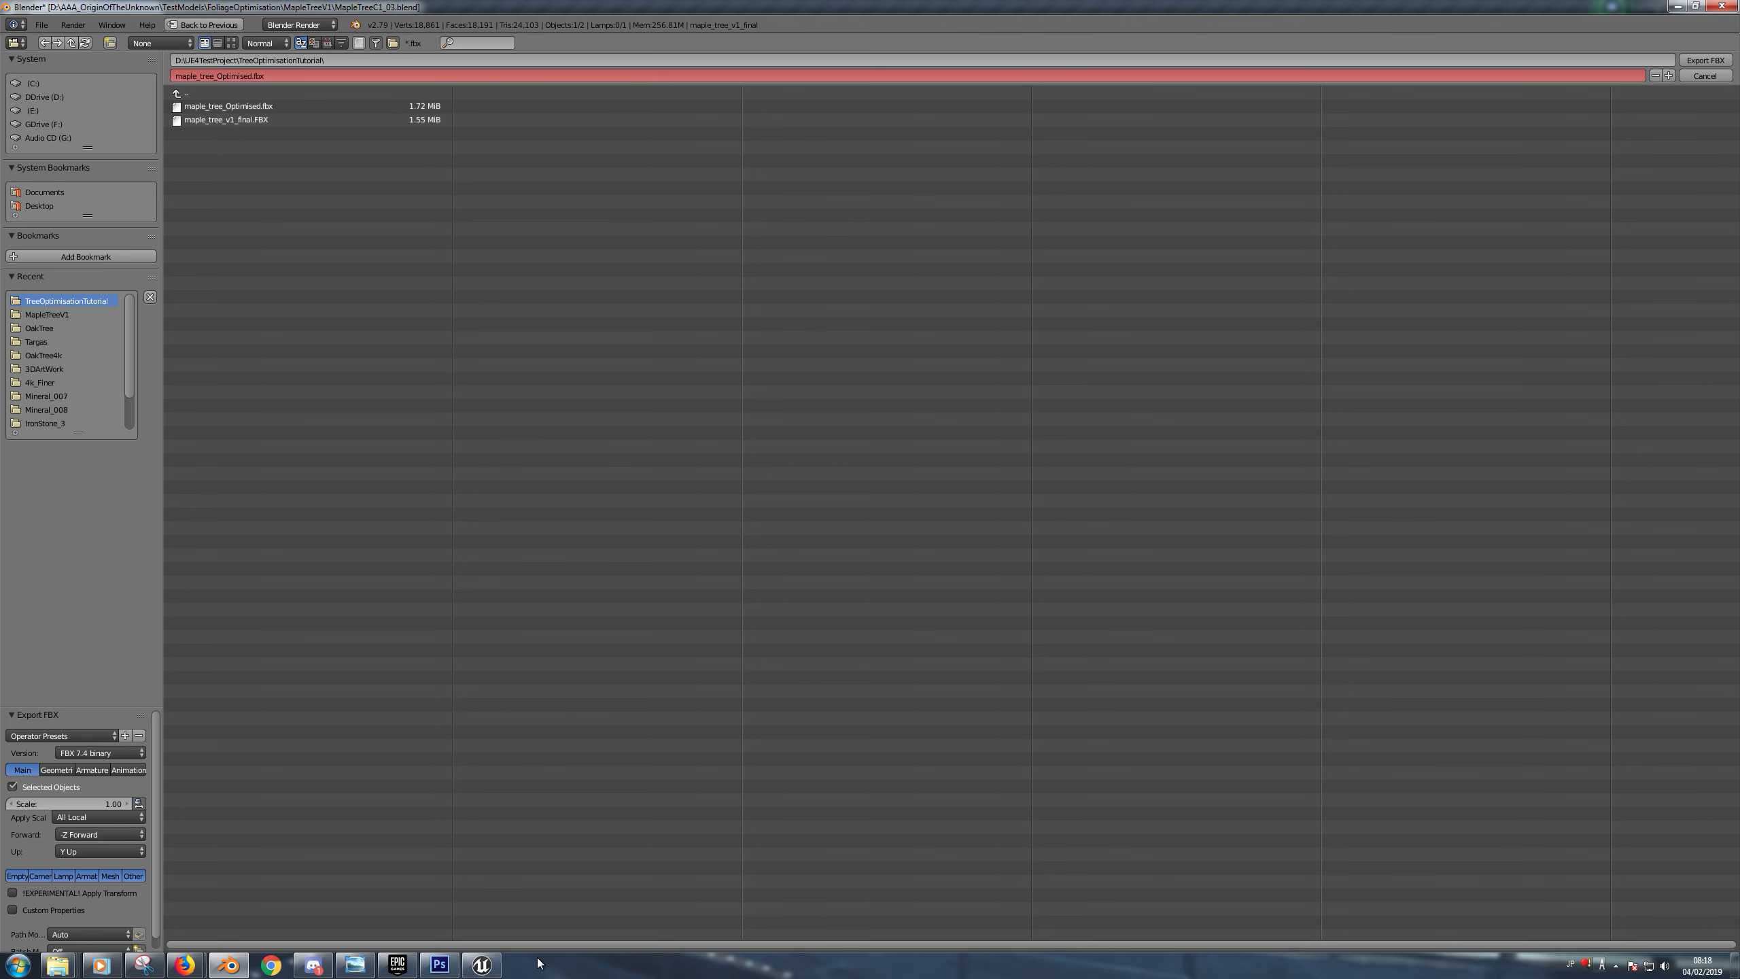
click(481, 964)
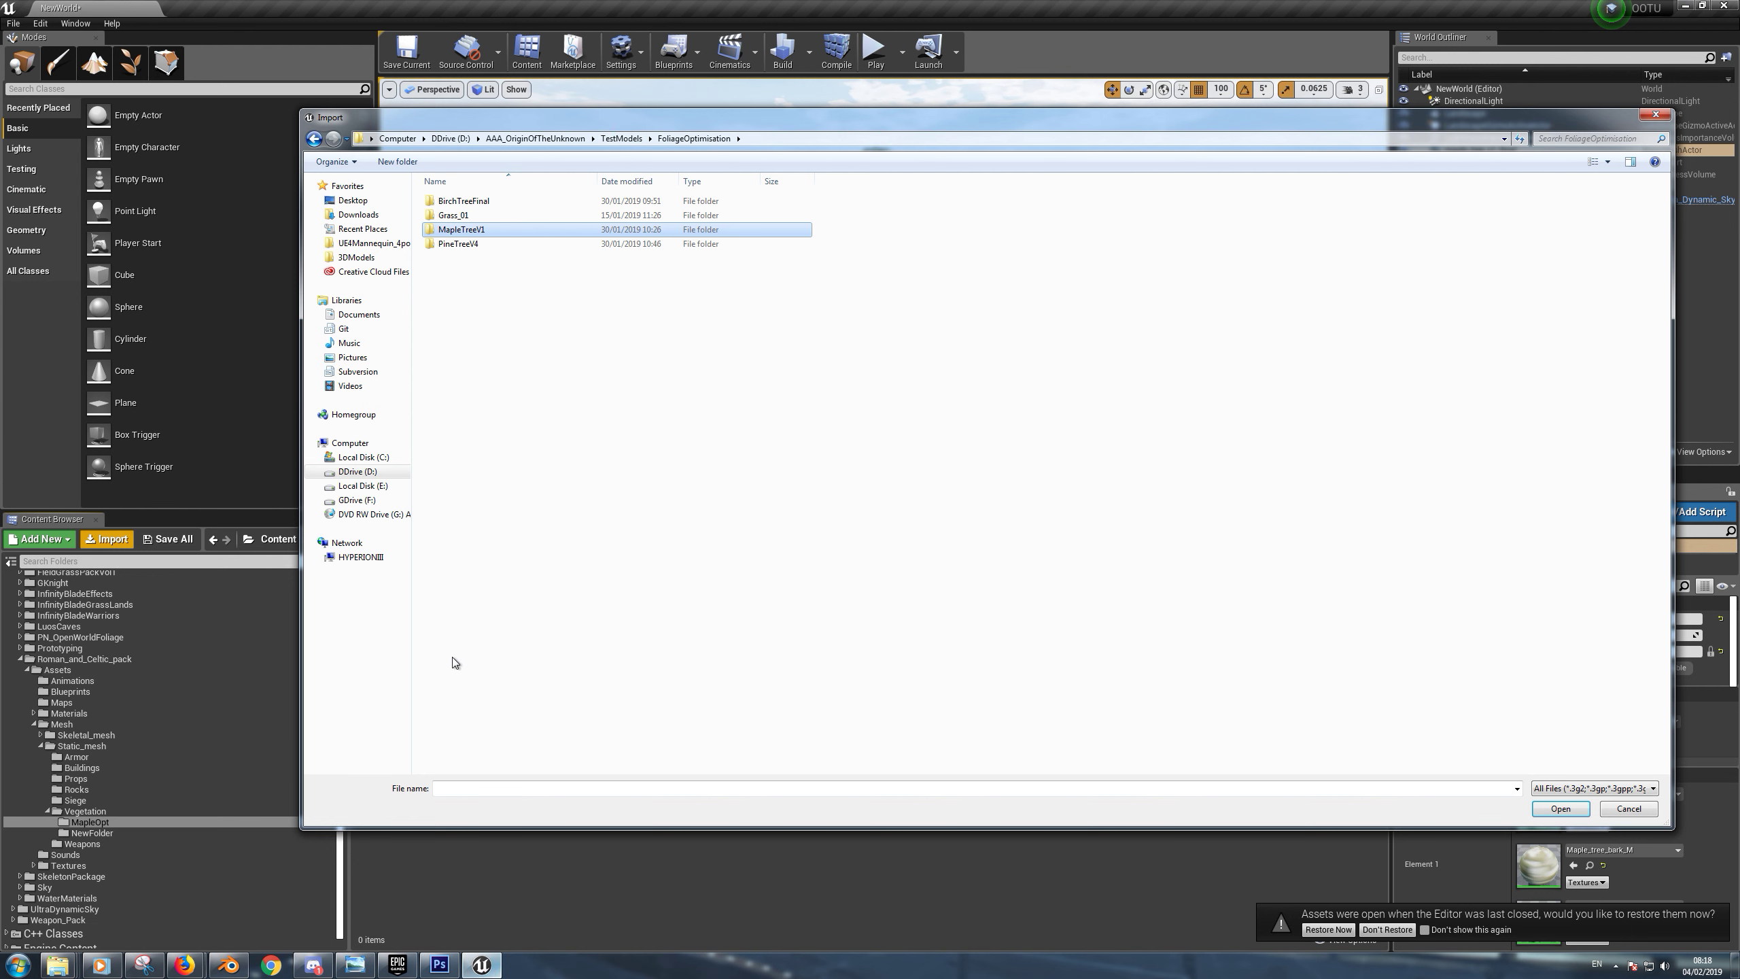
Browse to D:\UE4TestProject\TreeOptimisationTutorial and open maple_tree_Optimised.fbx for import
click(470, 140)
double_click(469, 600)
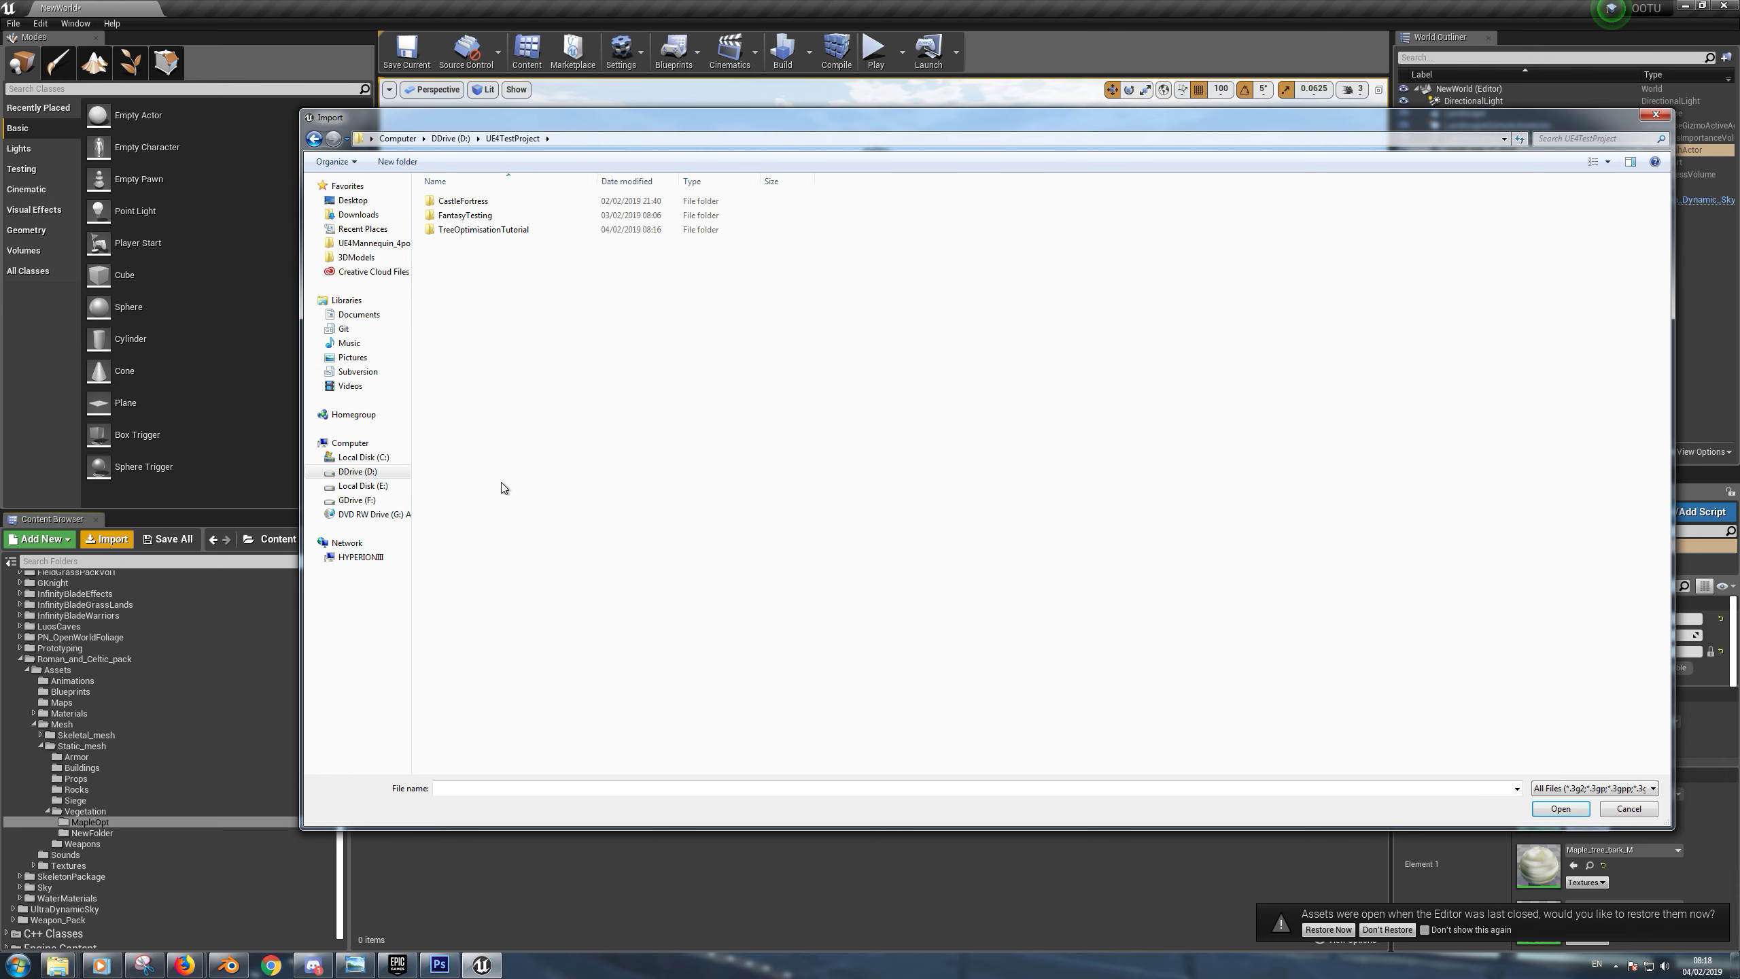
double_click(490, 233)
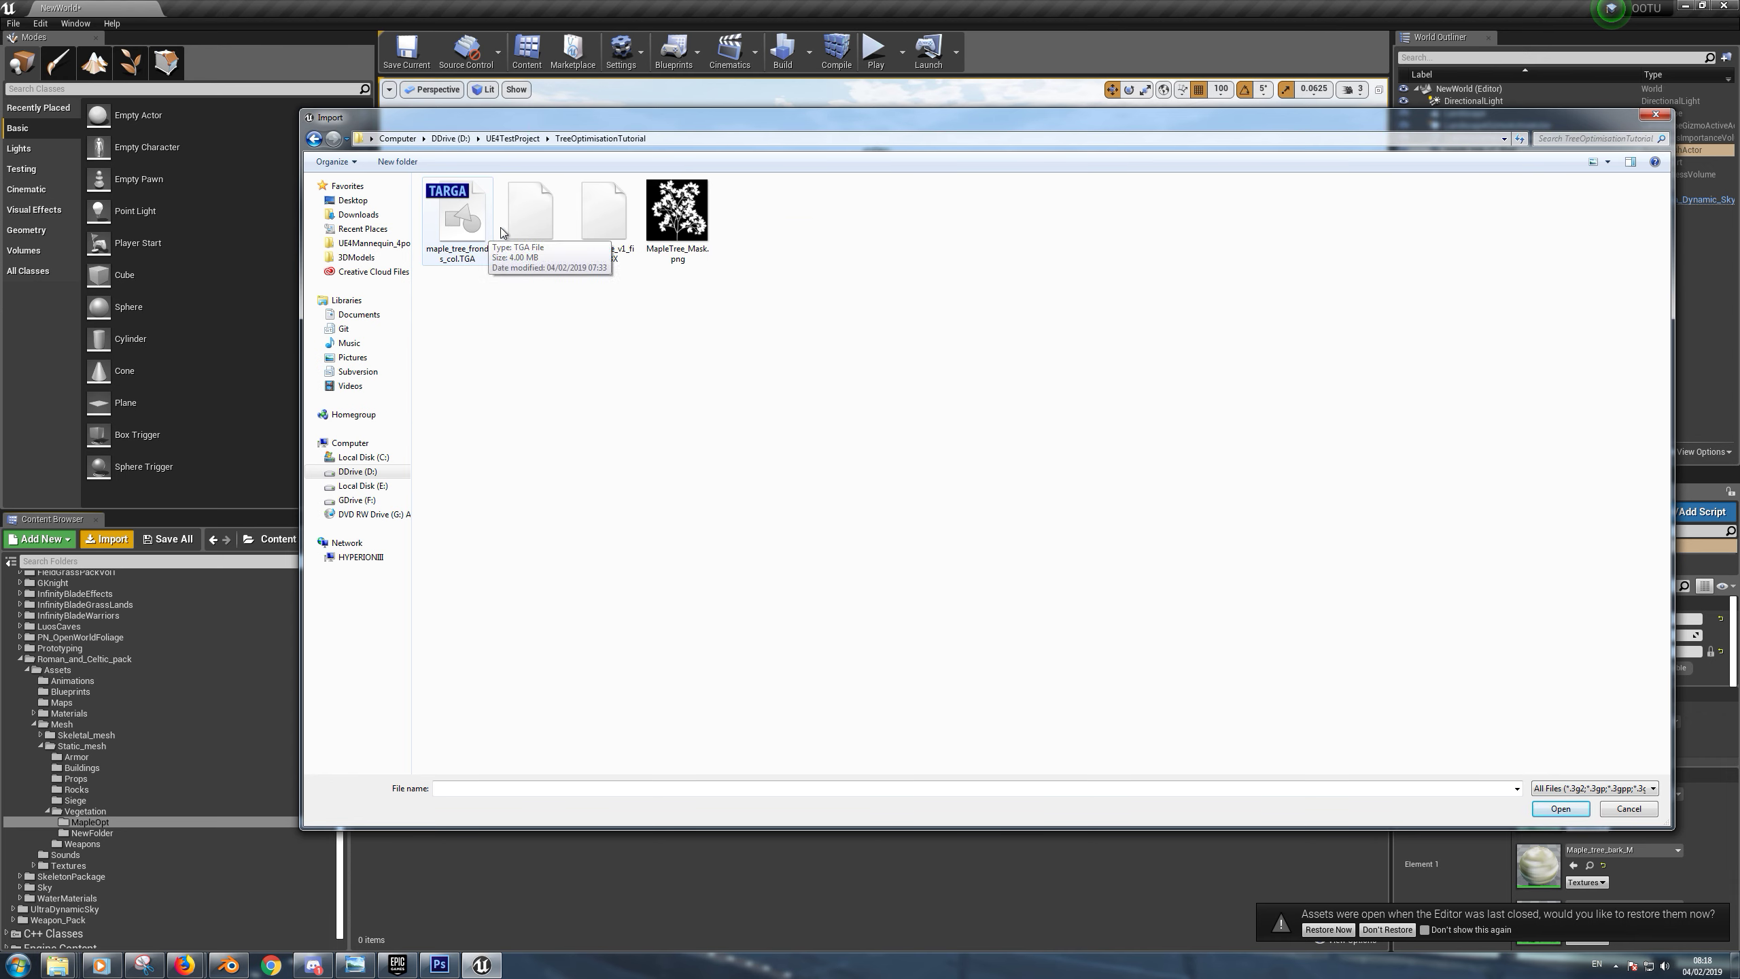
click(530, 226)
double_click(539, 226)
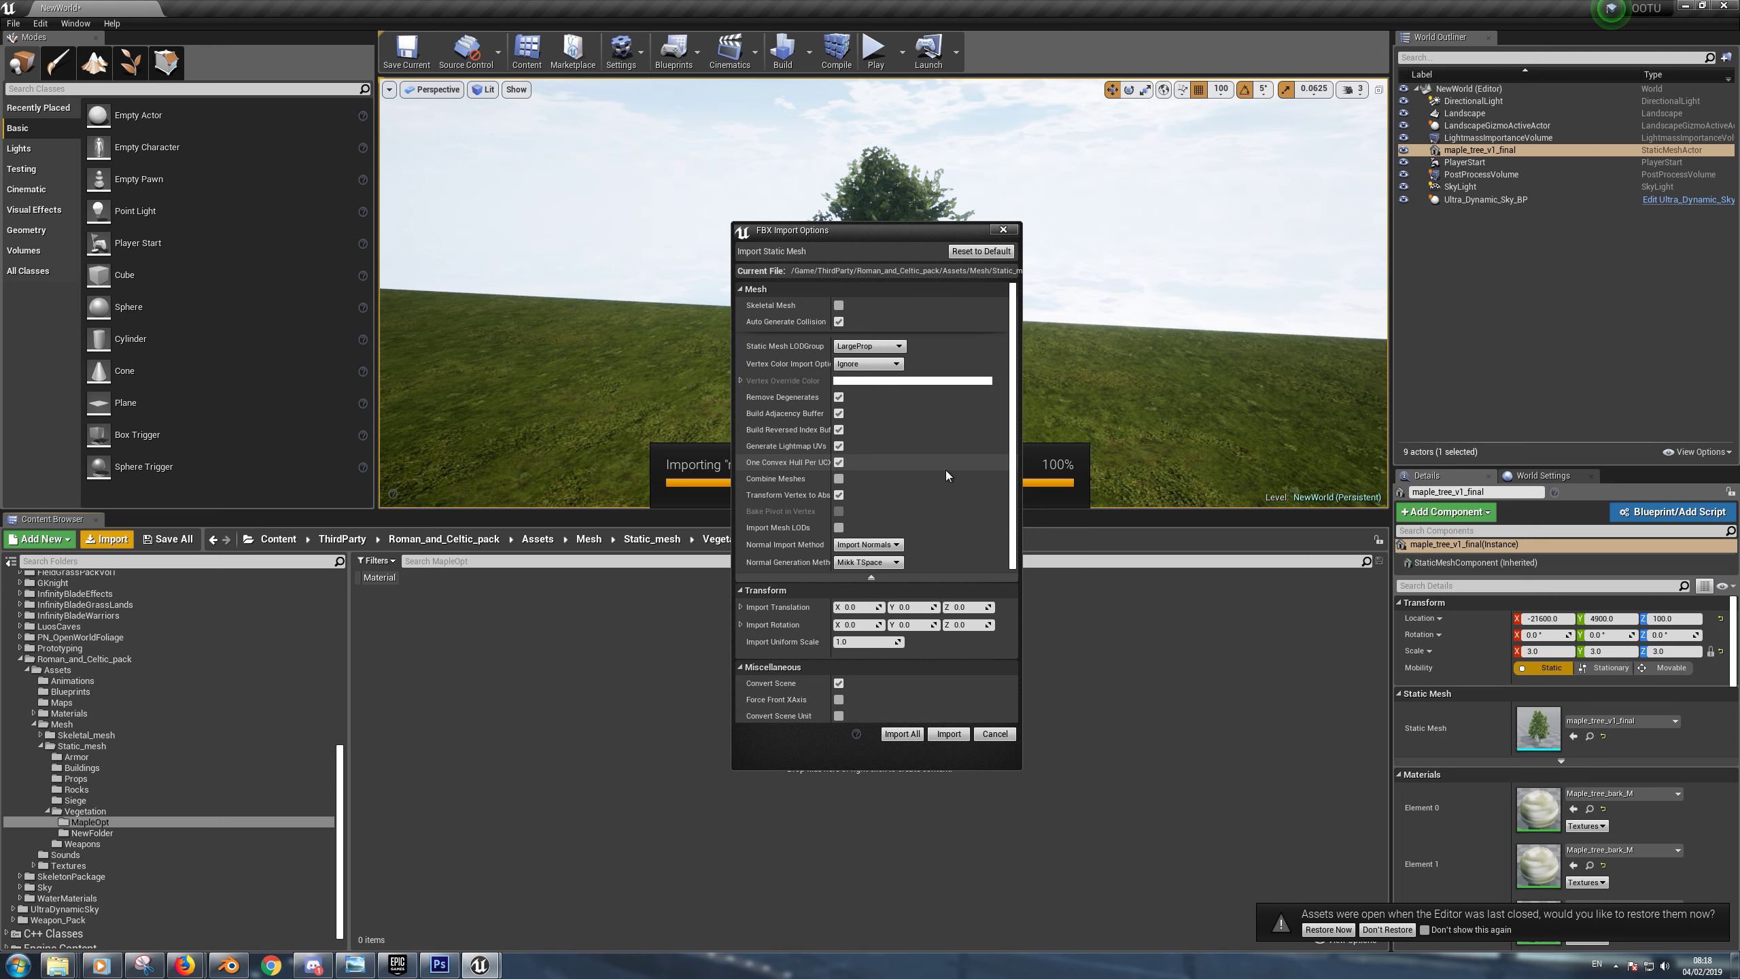
Import maple_tree_Optimised, place it beside the original tree, and scale it to 3 on all axes
click(948, 734)
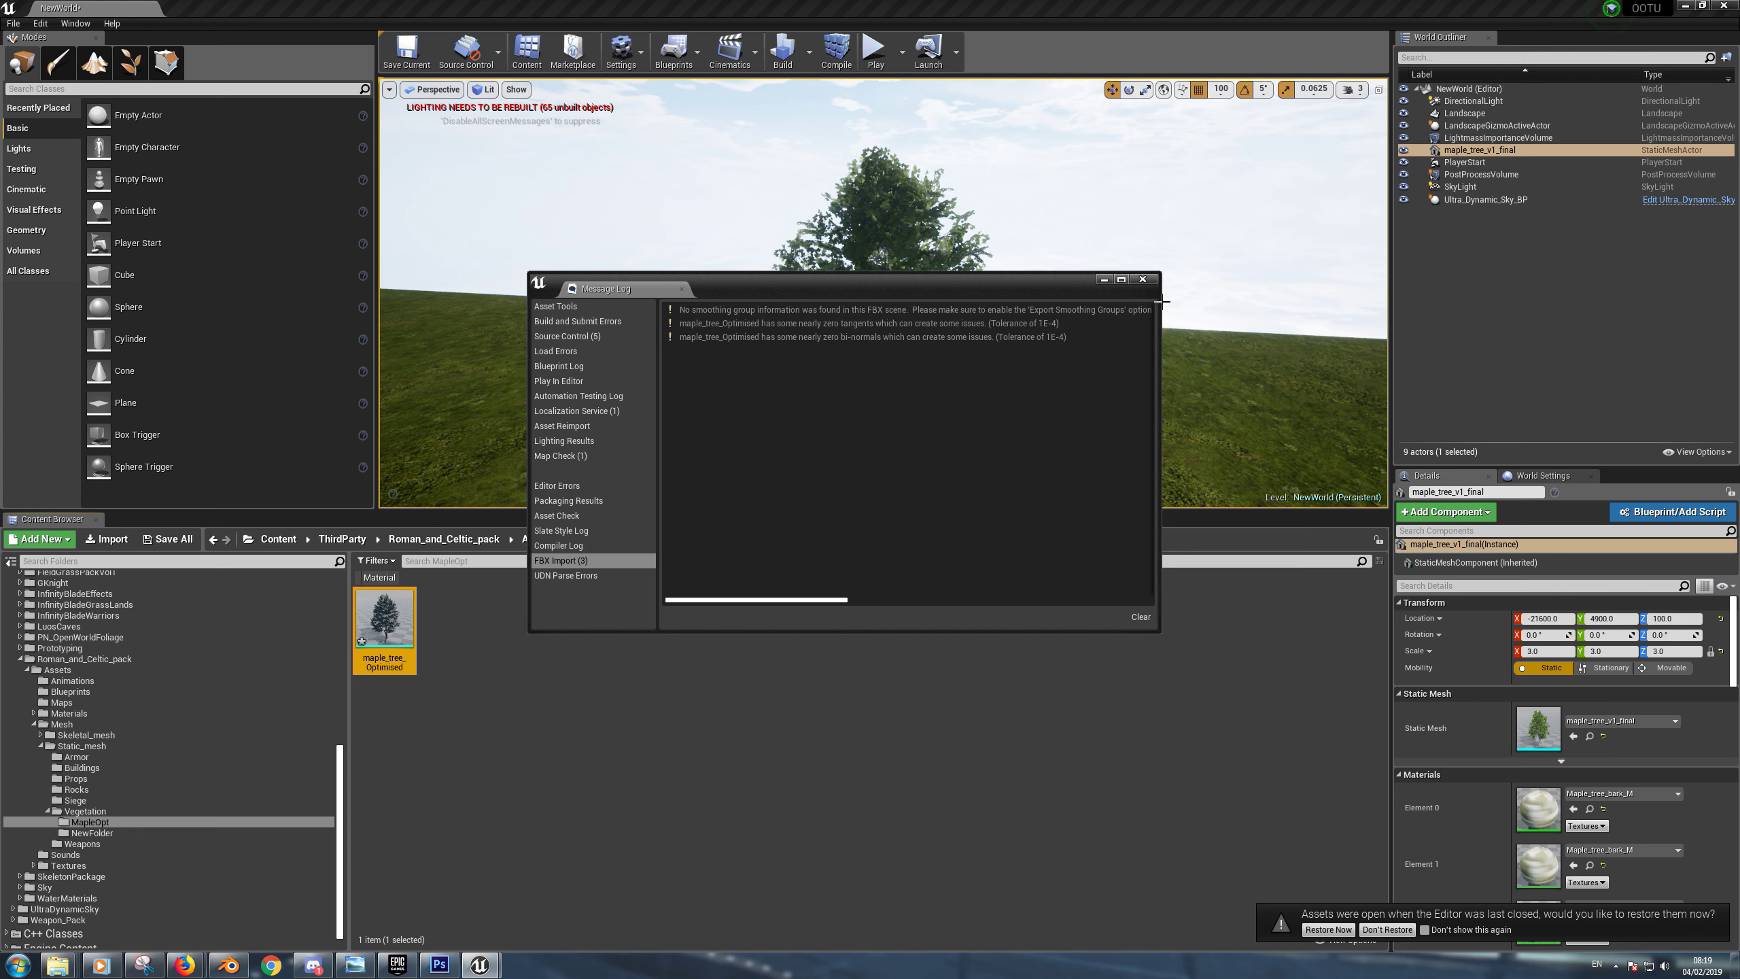
click(1146, 284)
drag(384, 620, 1053, 482)
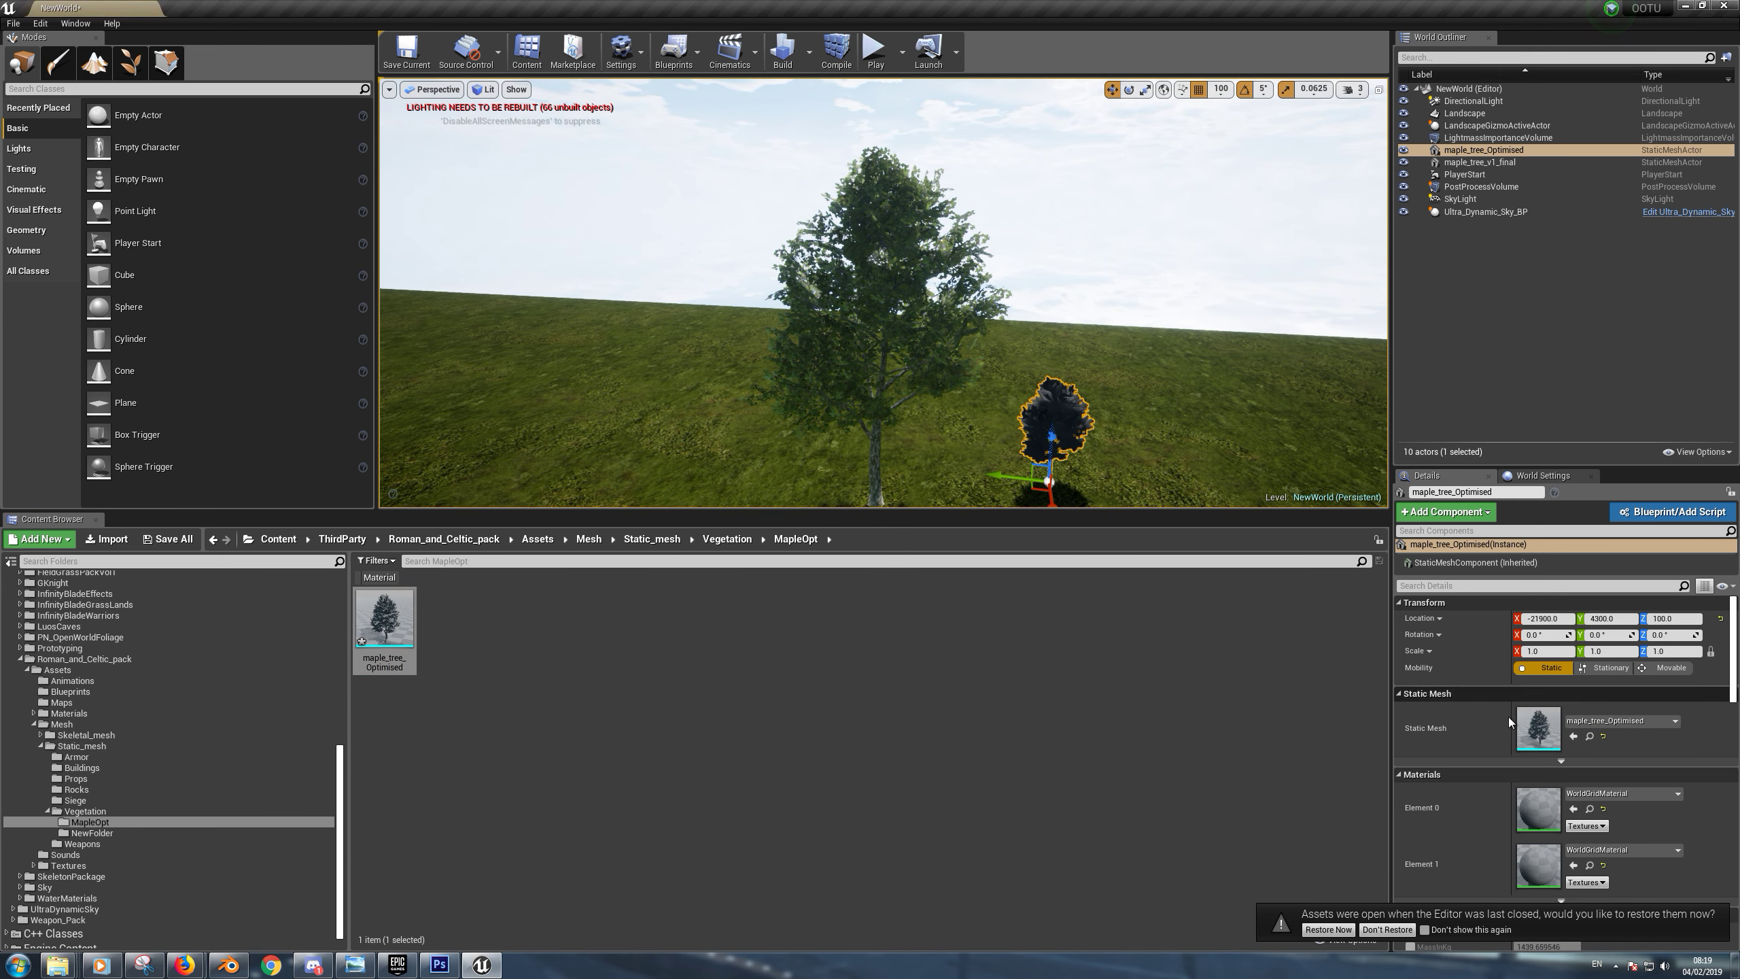
click(1548, 651)
text(3)
key(Tab)
key(Tab)
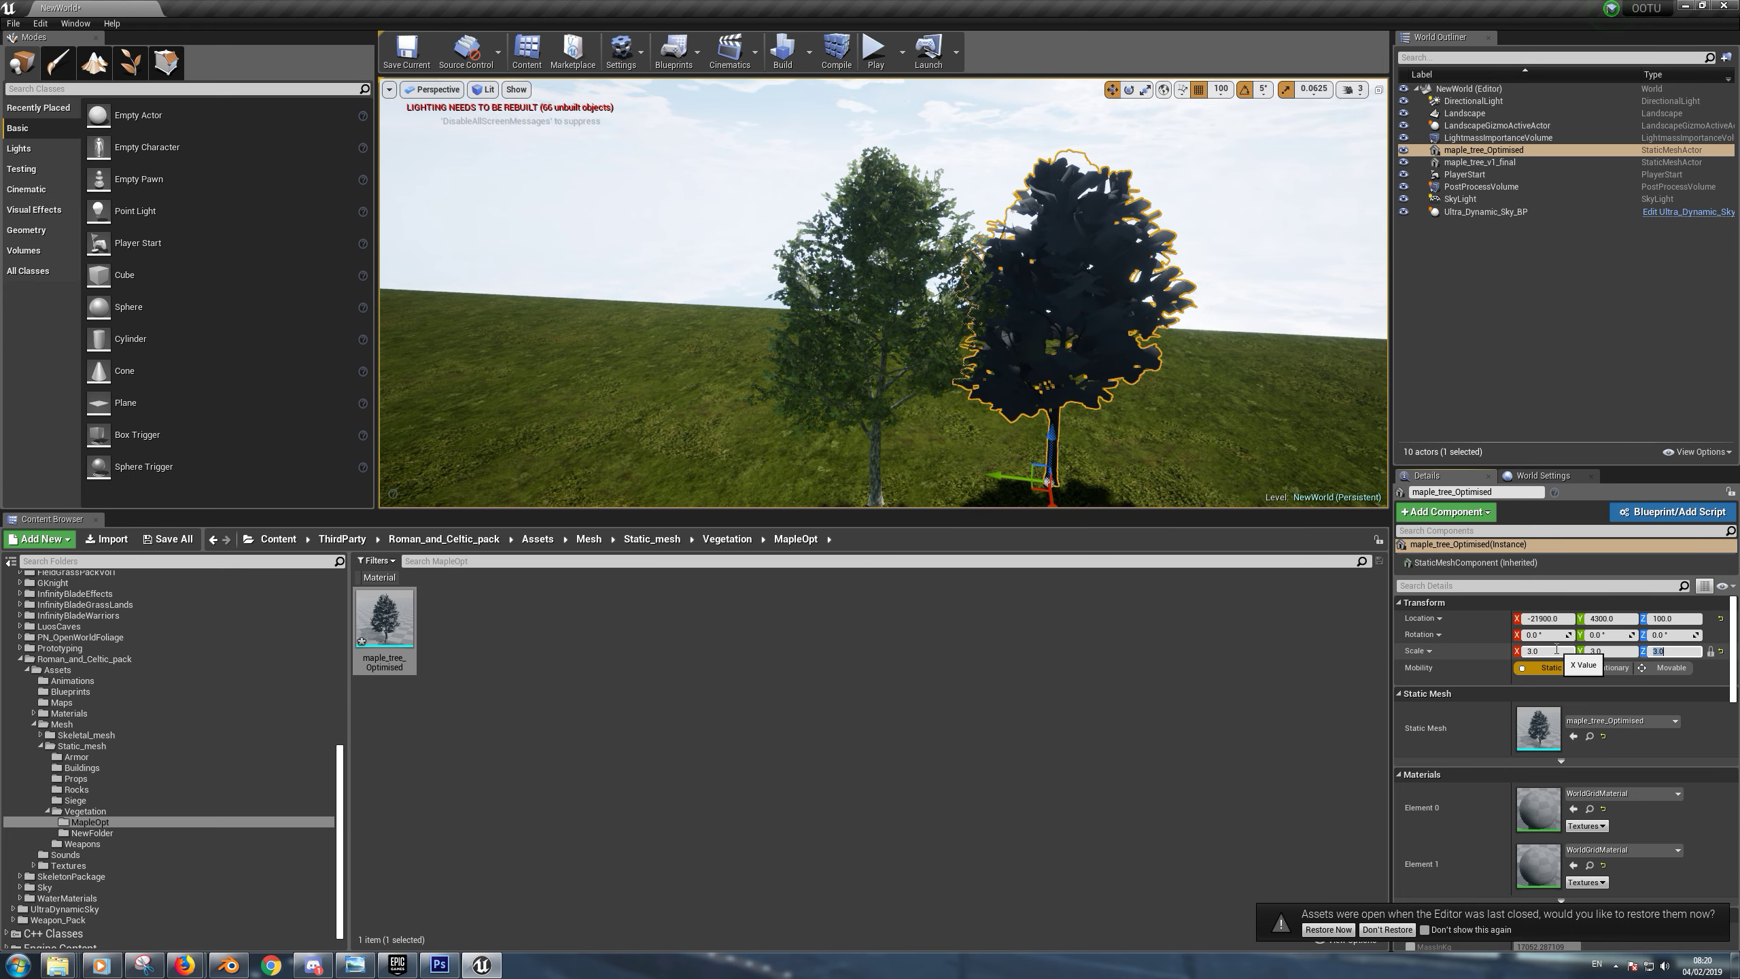
mouse_move(980, 435)
mouse_down()
mouse_move(984, 473)
mouse_move(955, 434)
mouse_move(975, 441)
mouse_up()
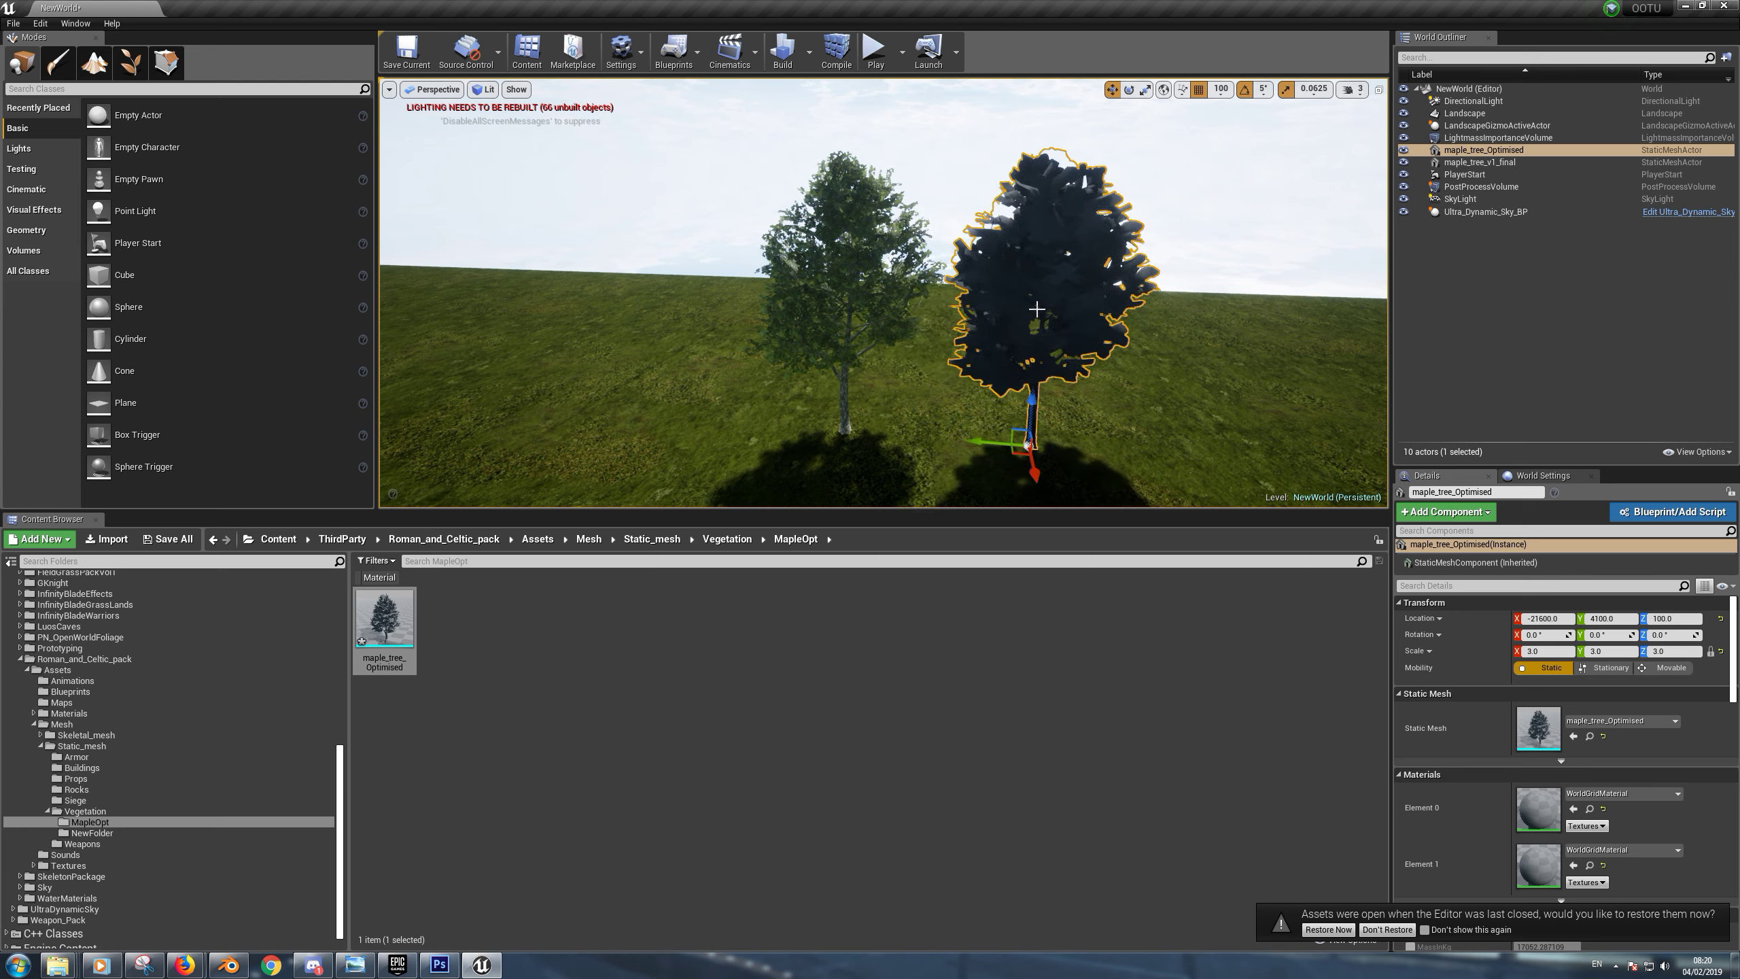
Give the optimised tree the original's Maple_tree_fronds_M leaf material and centre the view on it
click(795, 356)
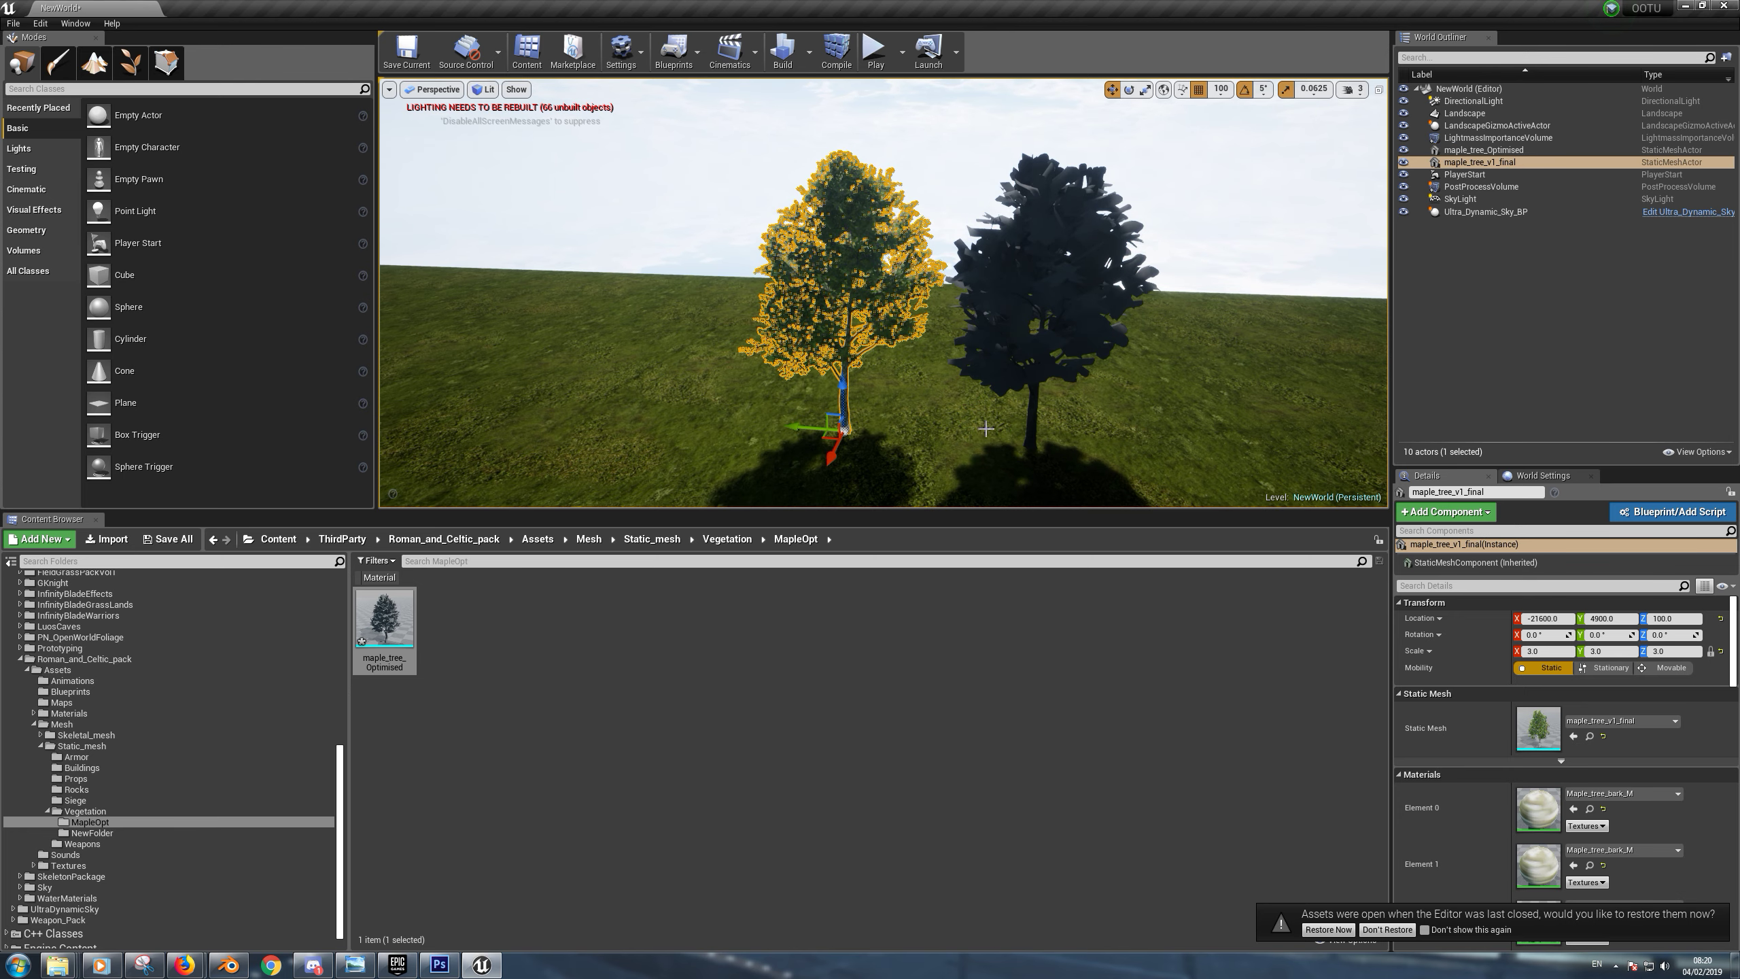
scroll(1612, 843, down, 2)
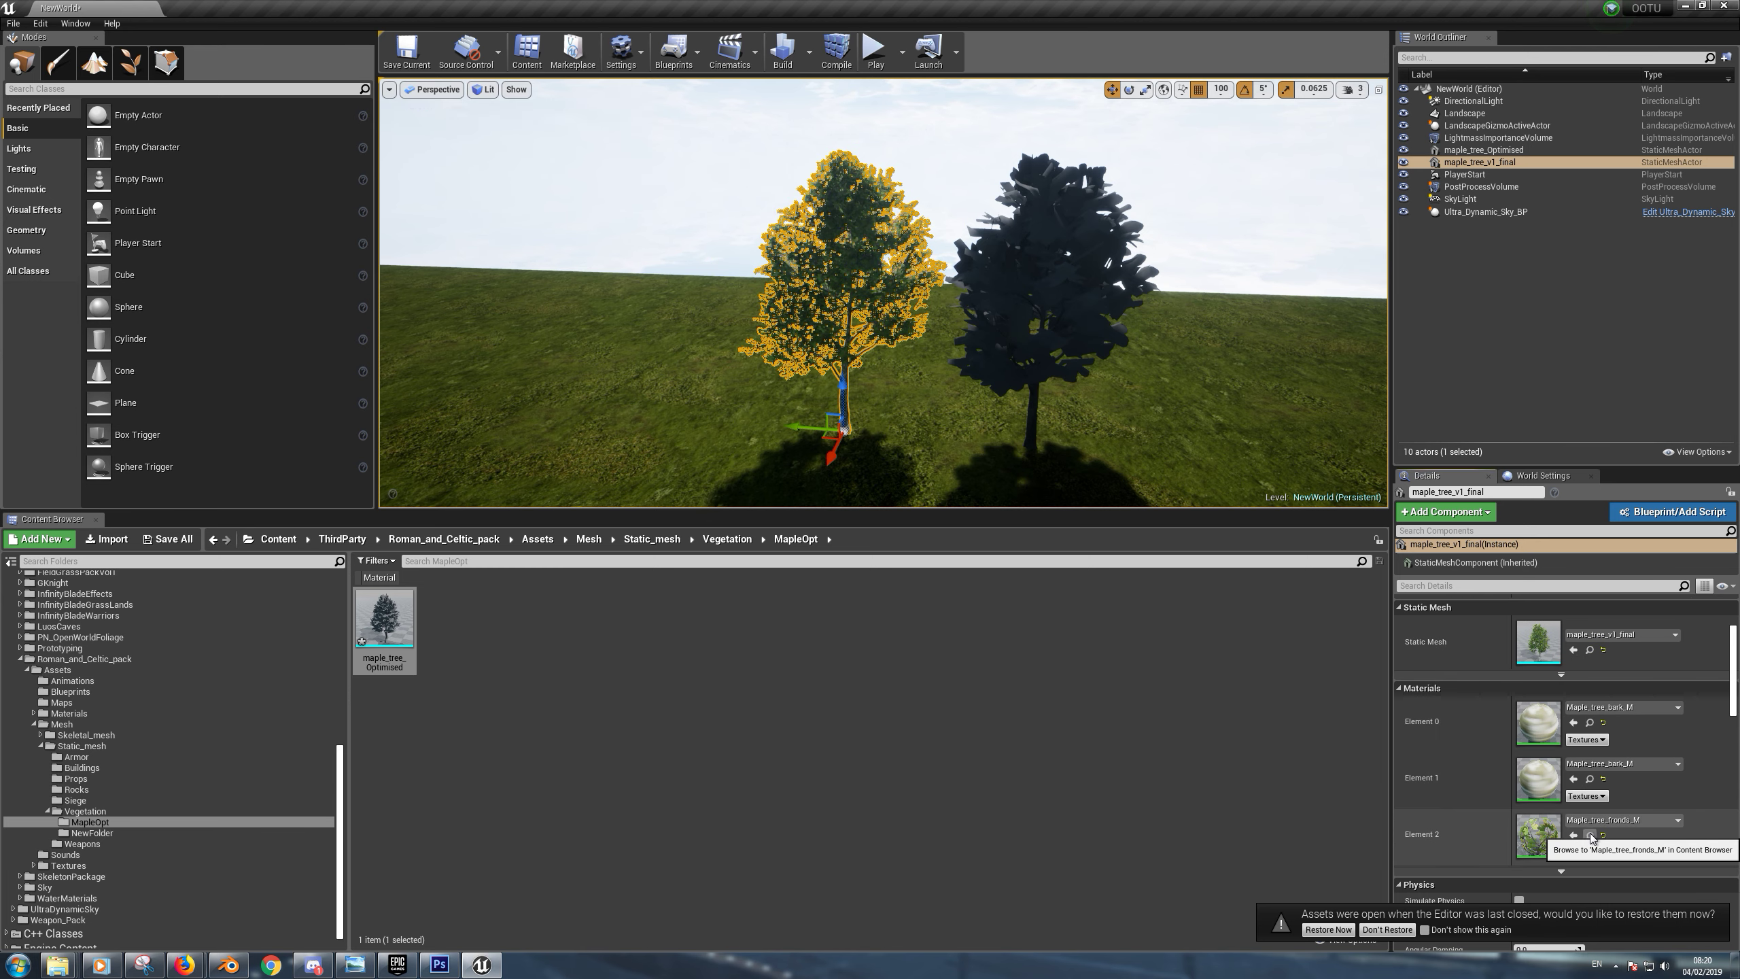
click(1589, 835)
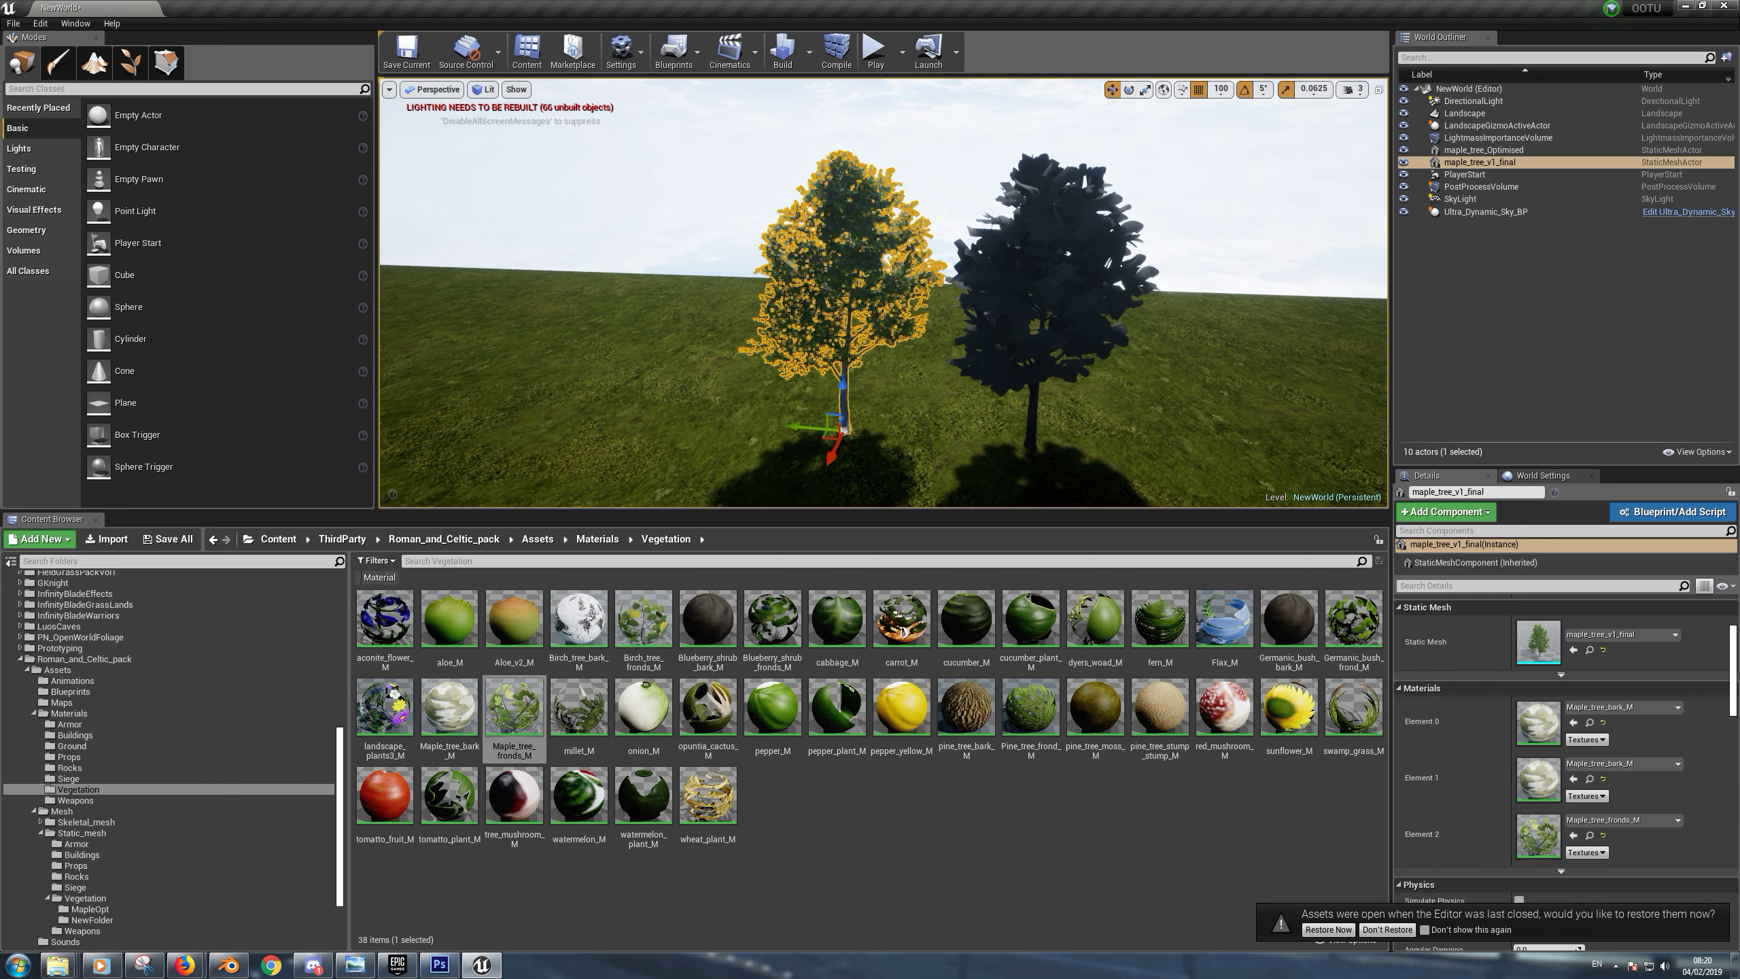
click(1062, 342)
click(1574, 779)
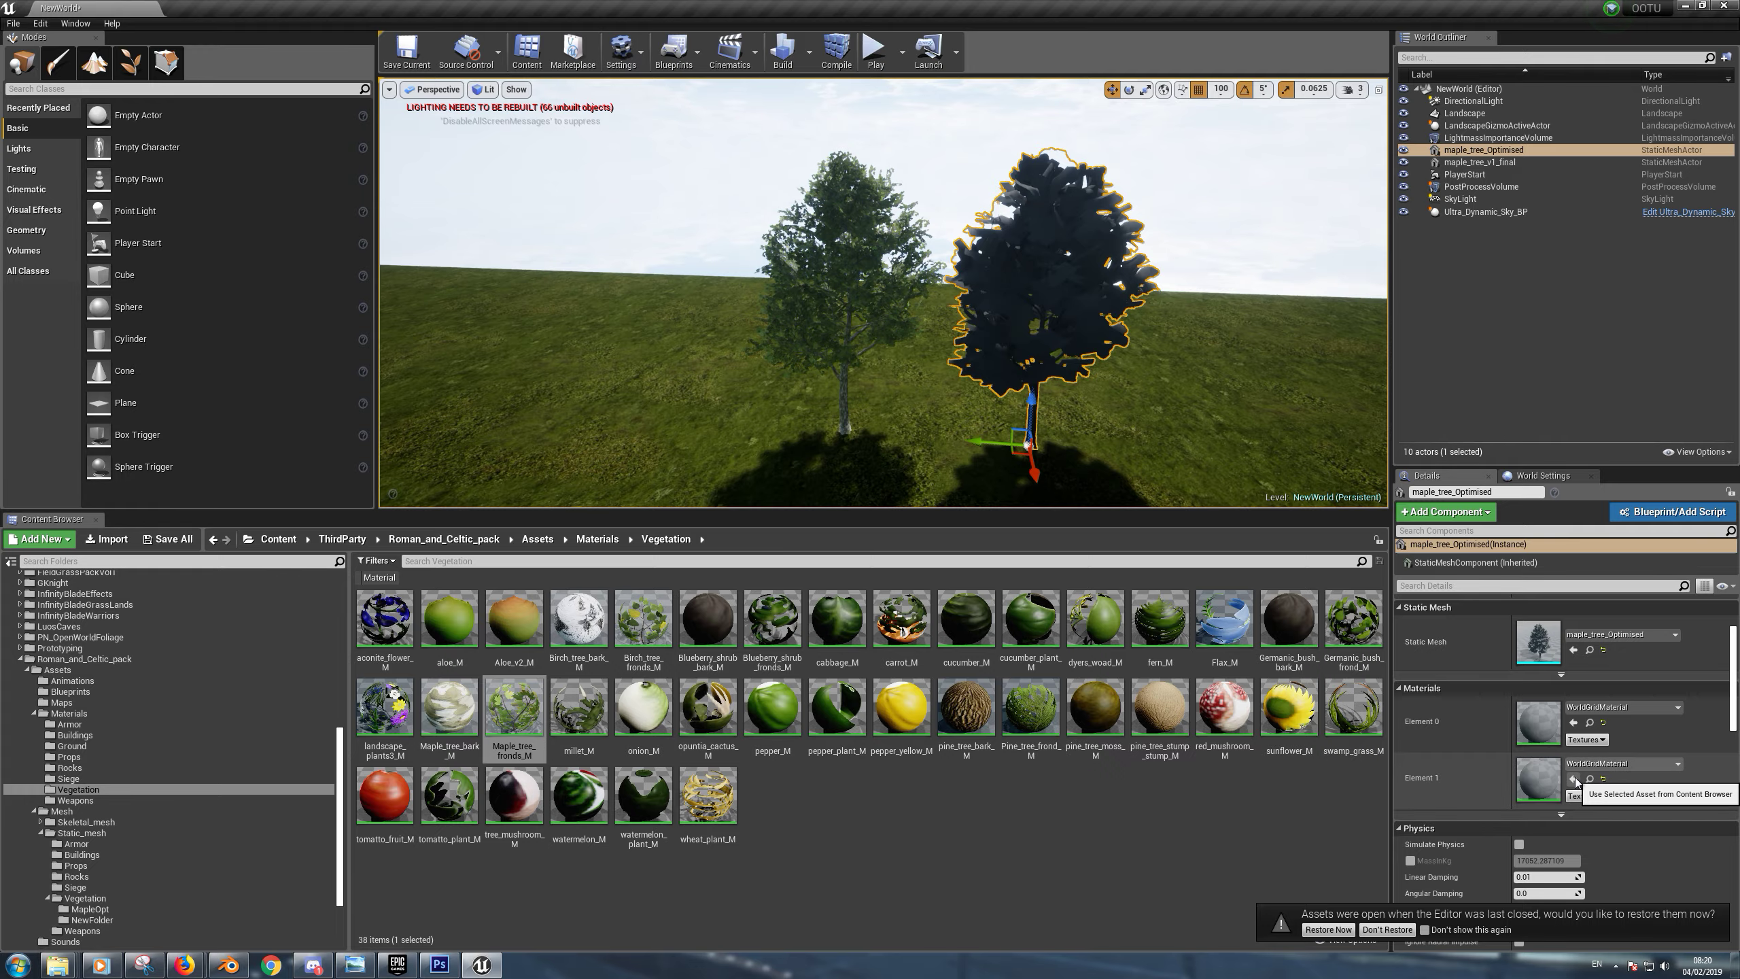
key(f)
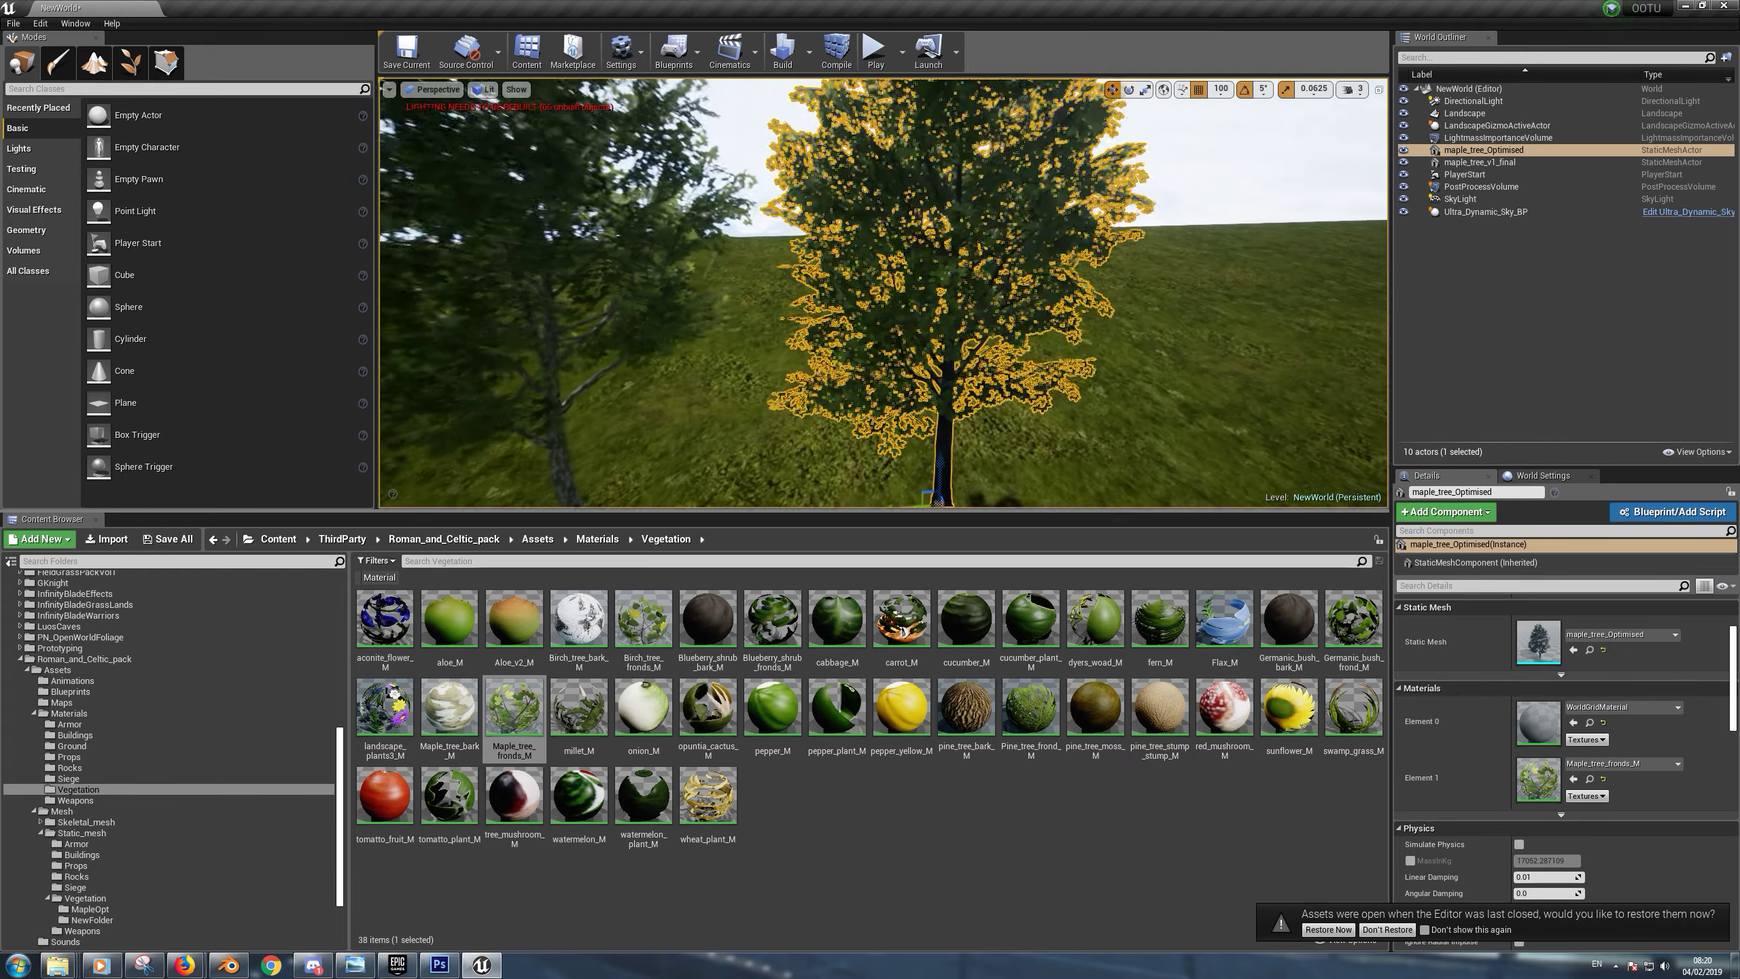
Assign Maple_tree_bark_M to the optimised tree's Element 0 slot and maximise the viewport
click(589, 274)
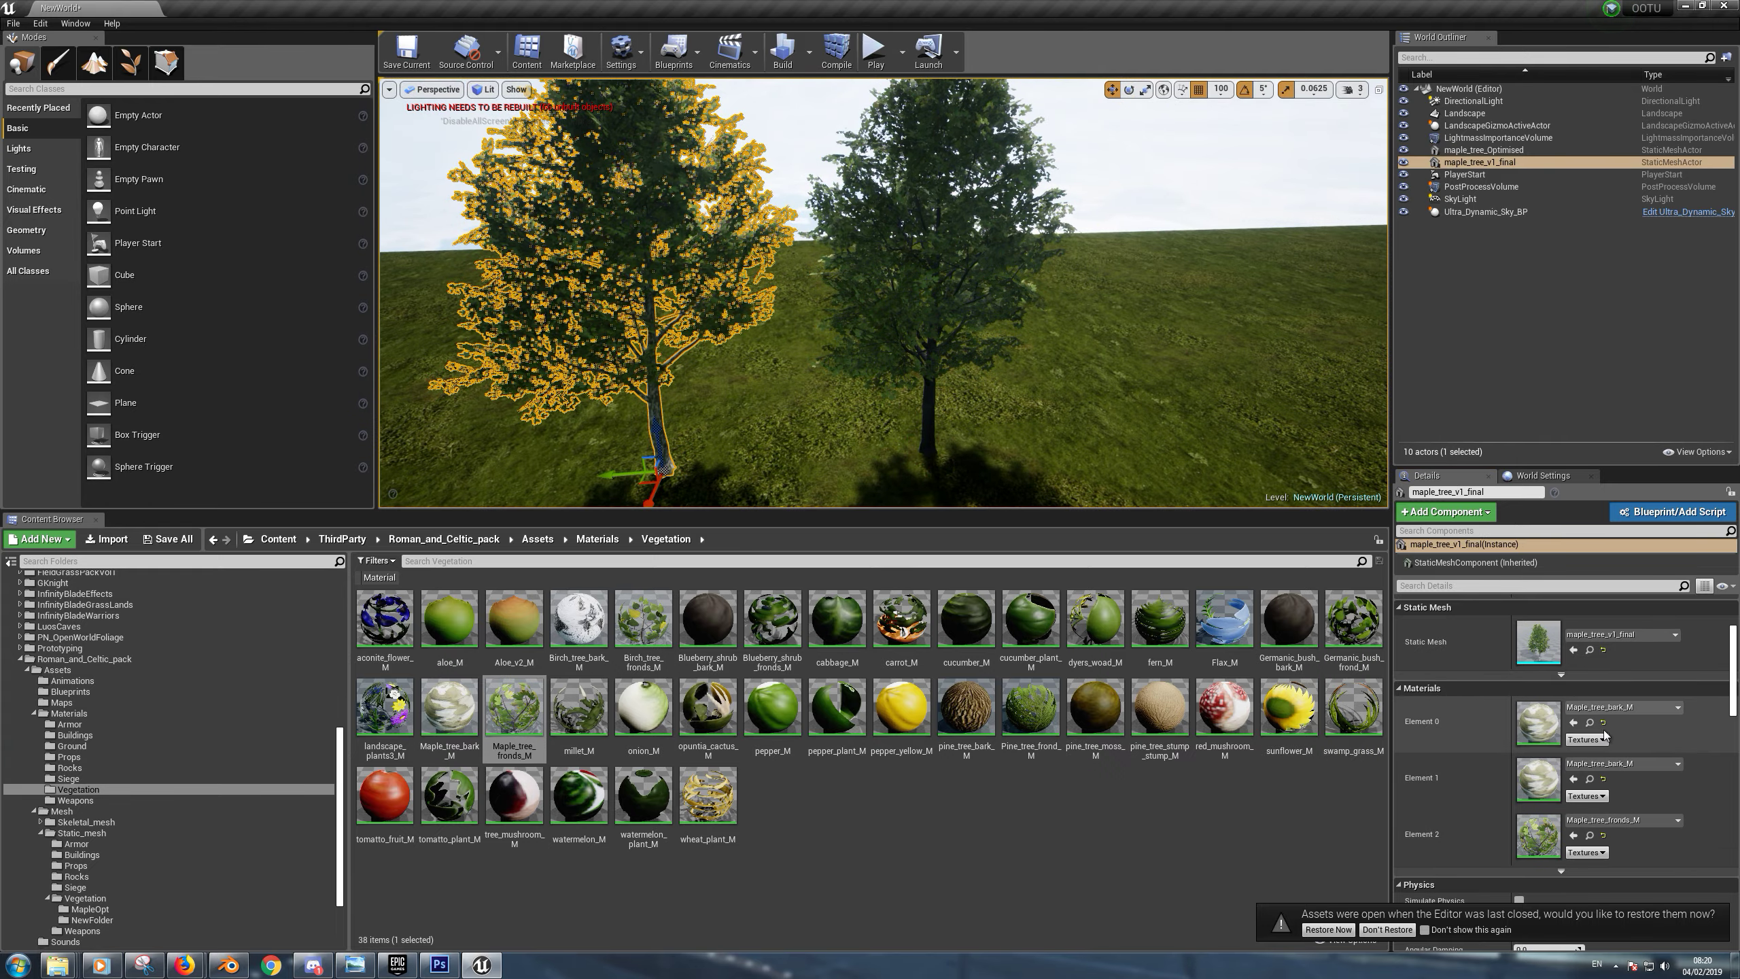
click(462, 710)
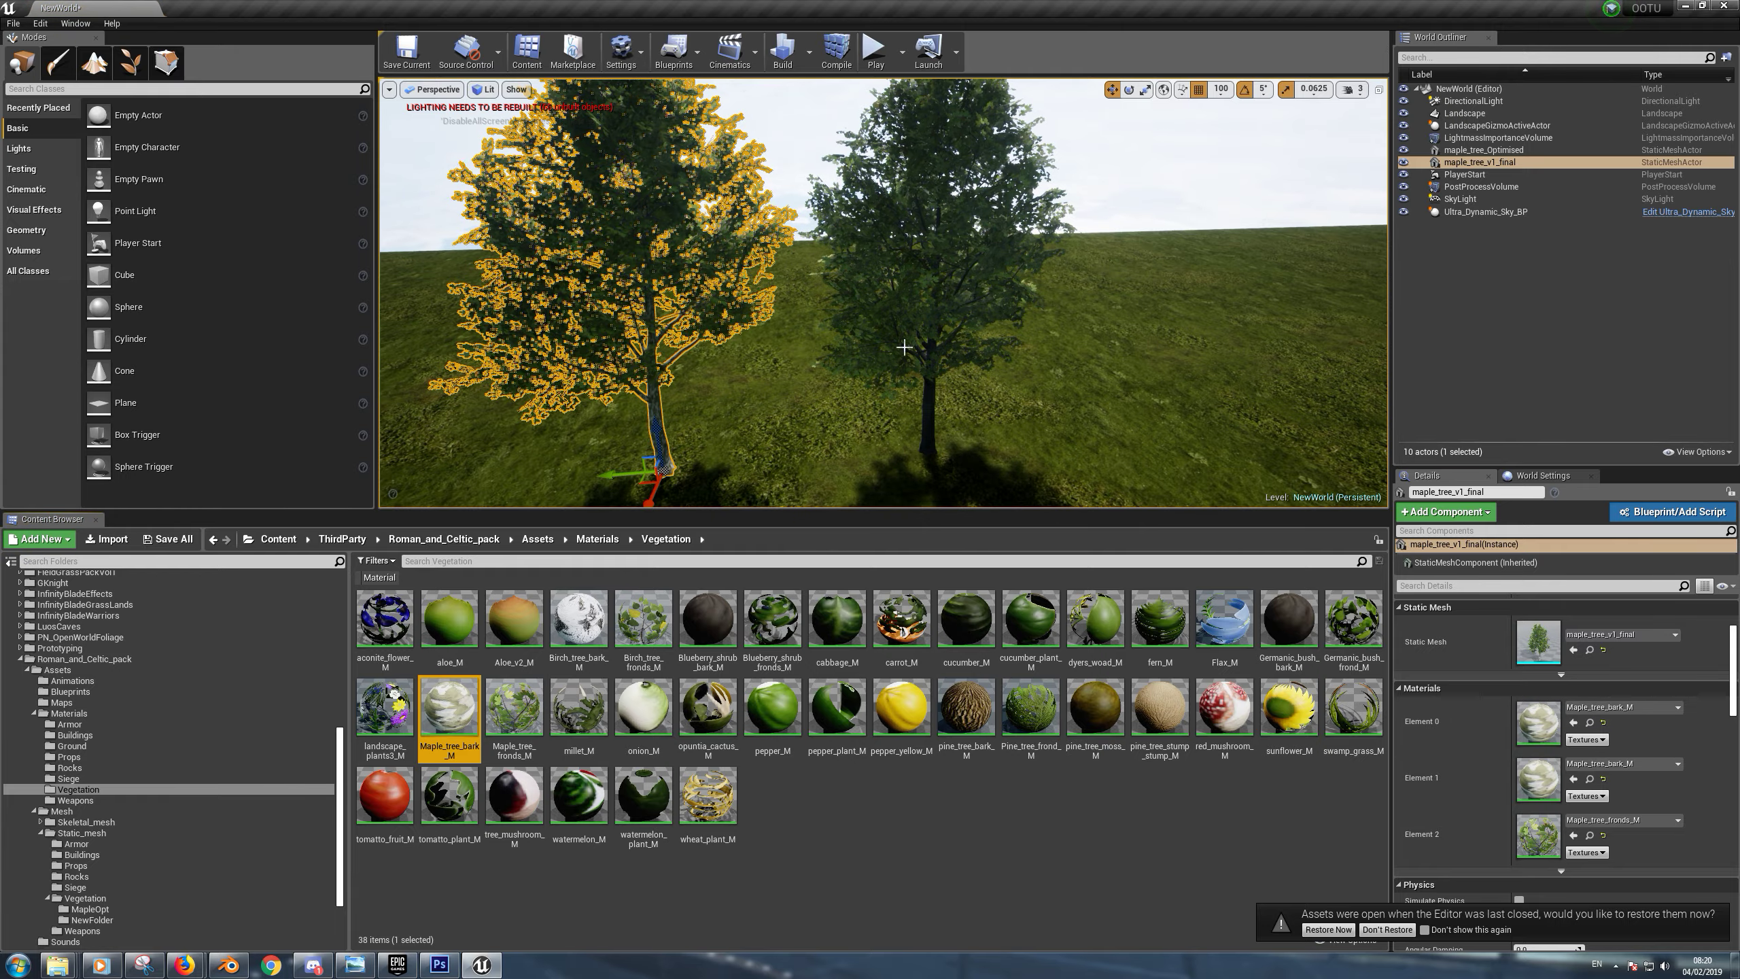
click(938, 295)
click(1574, 724)
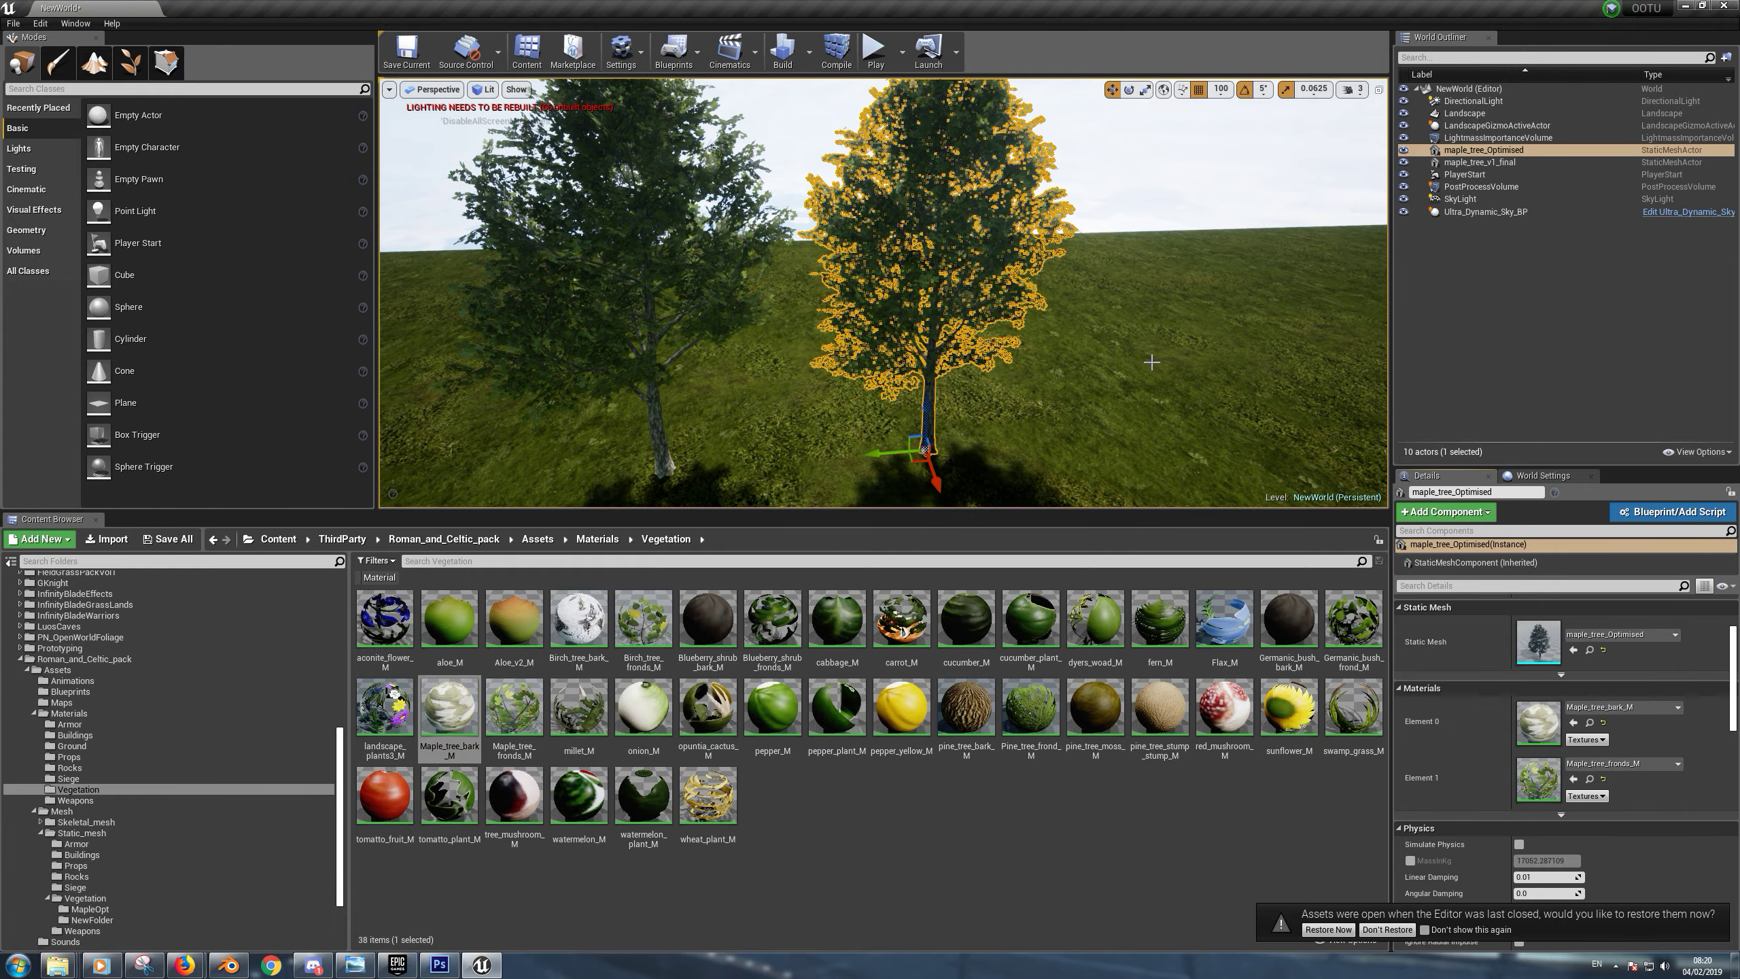
scroll(1156, 385, down, 5)
key(F11)
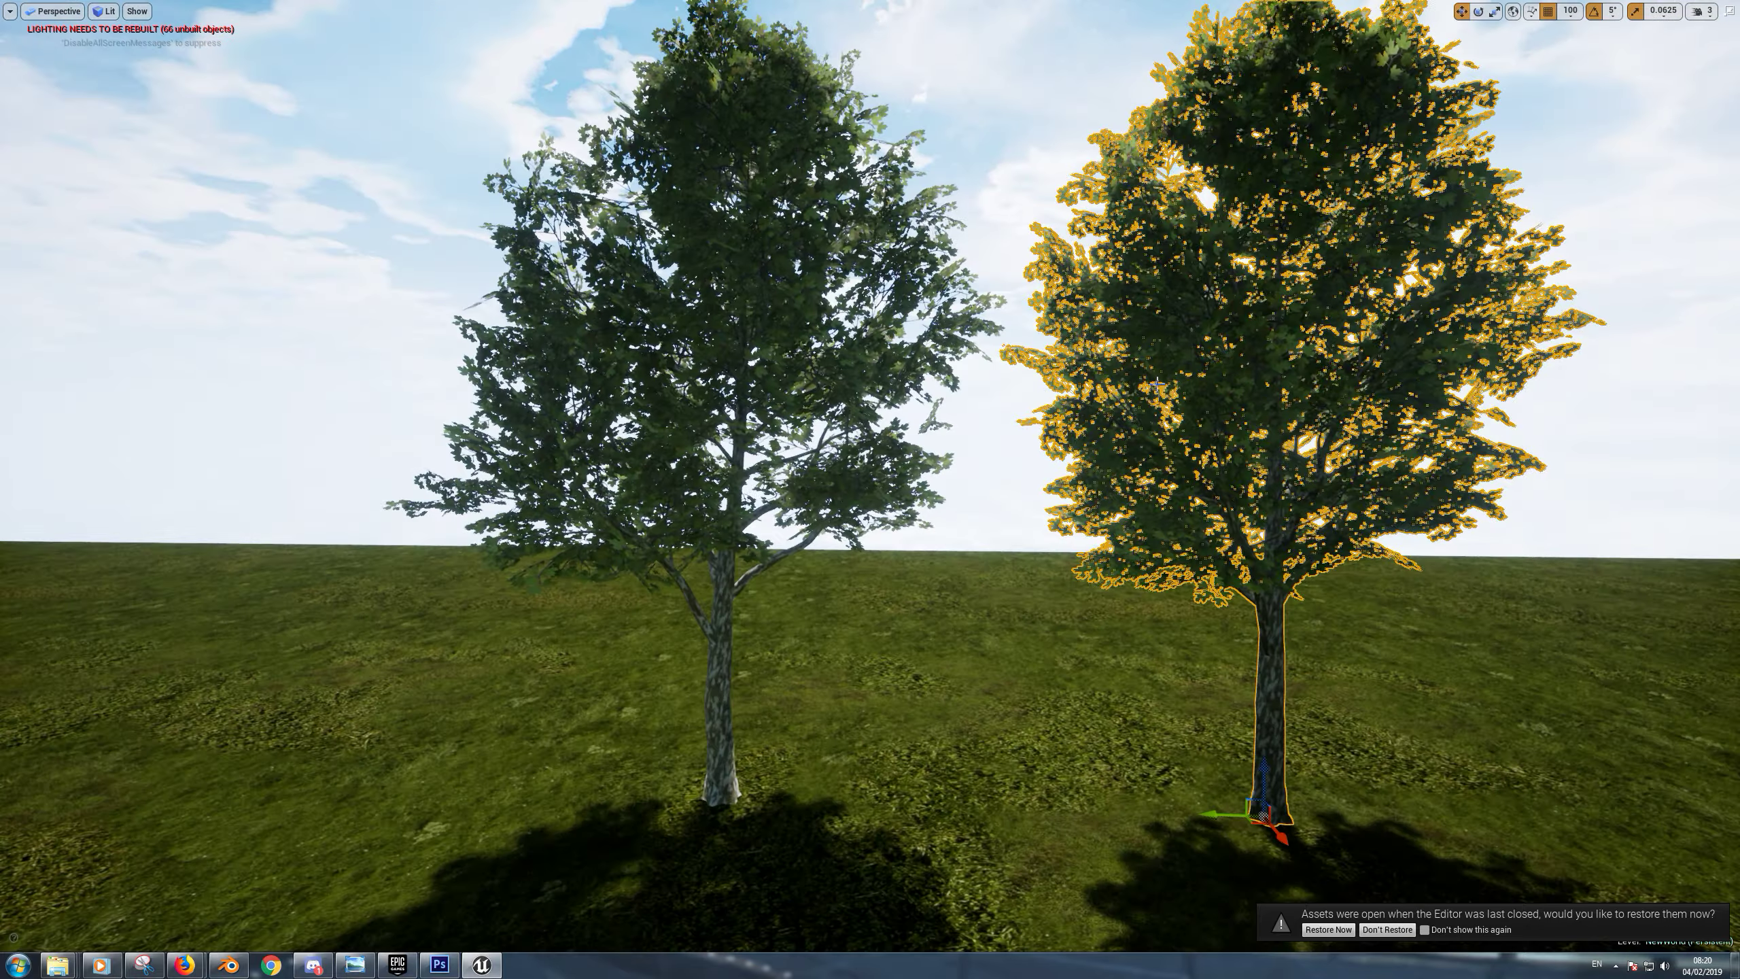
Deselect both trees and orbit the camera to see the two maples side by side
key(Escape)
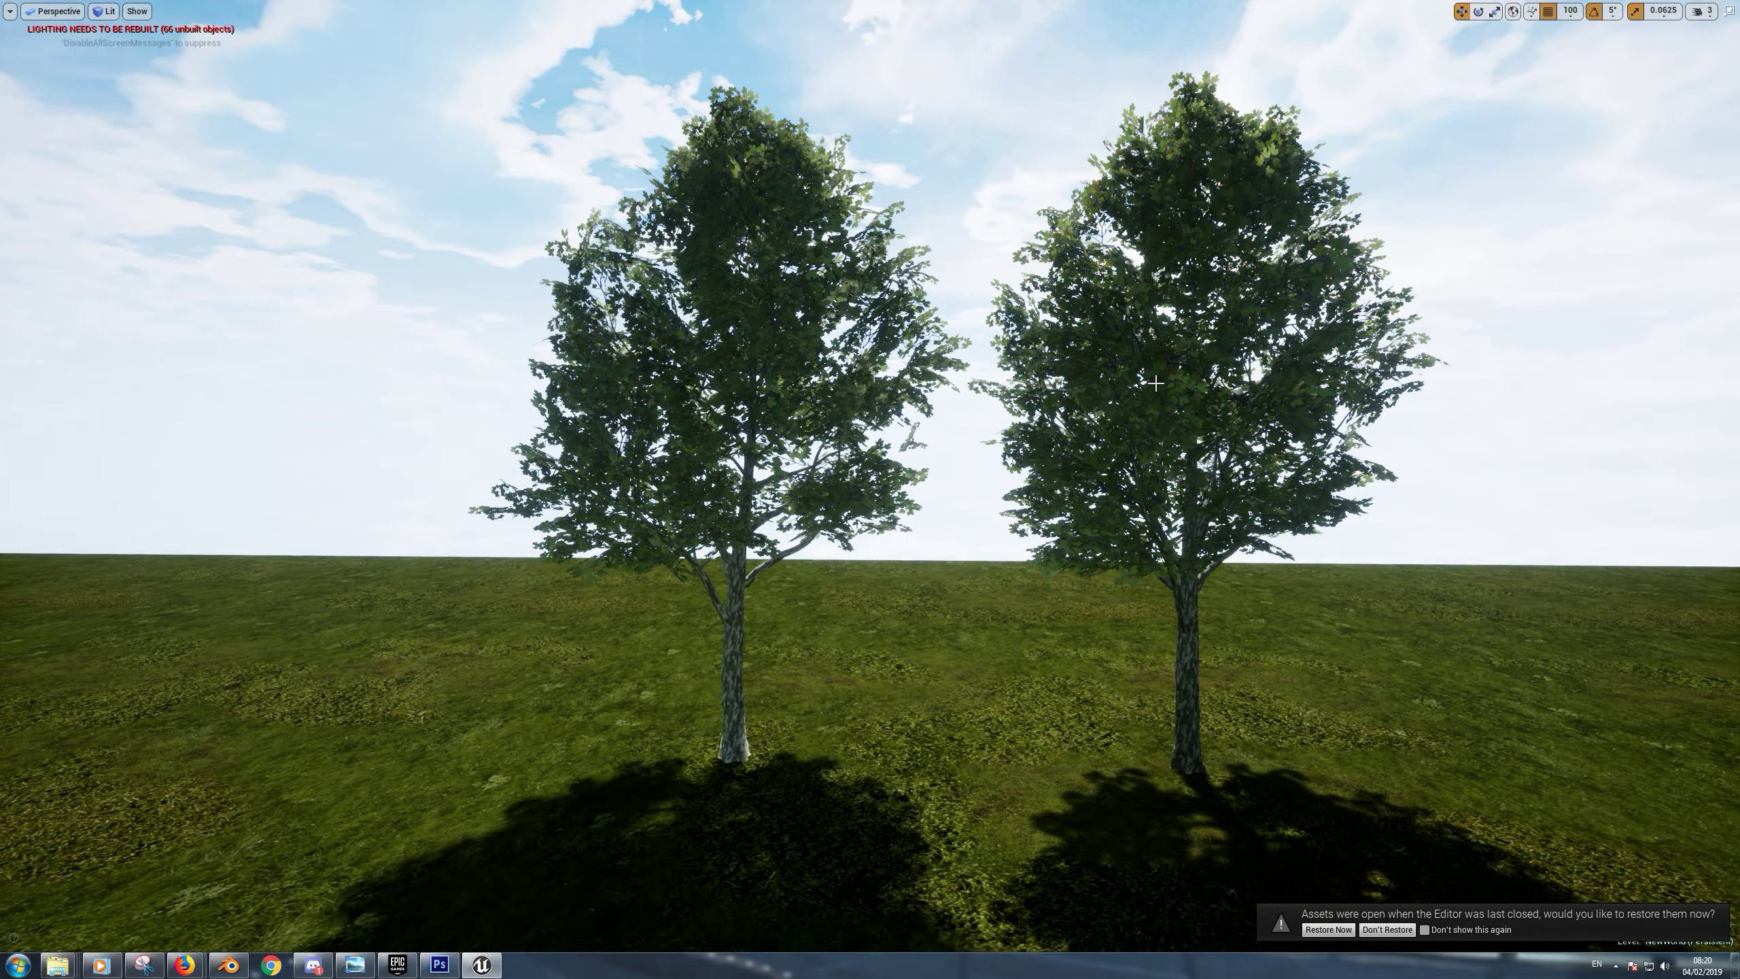
right_drag(1151, 380, 1075, 384)
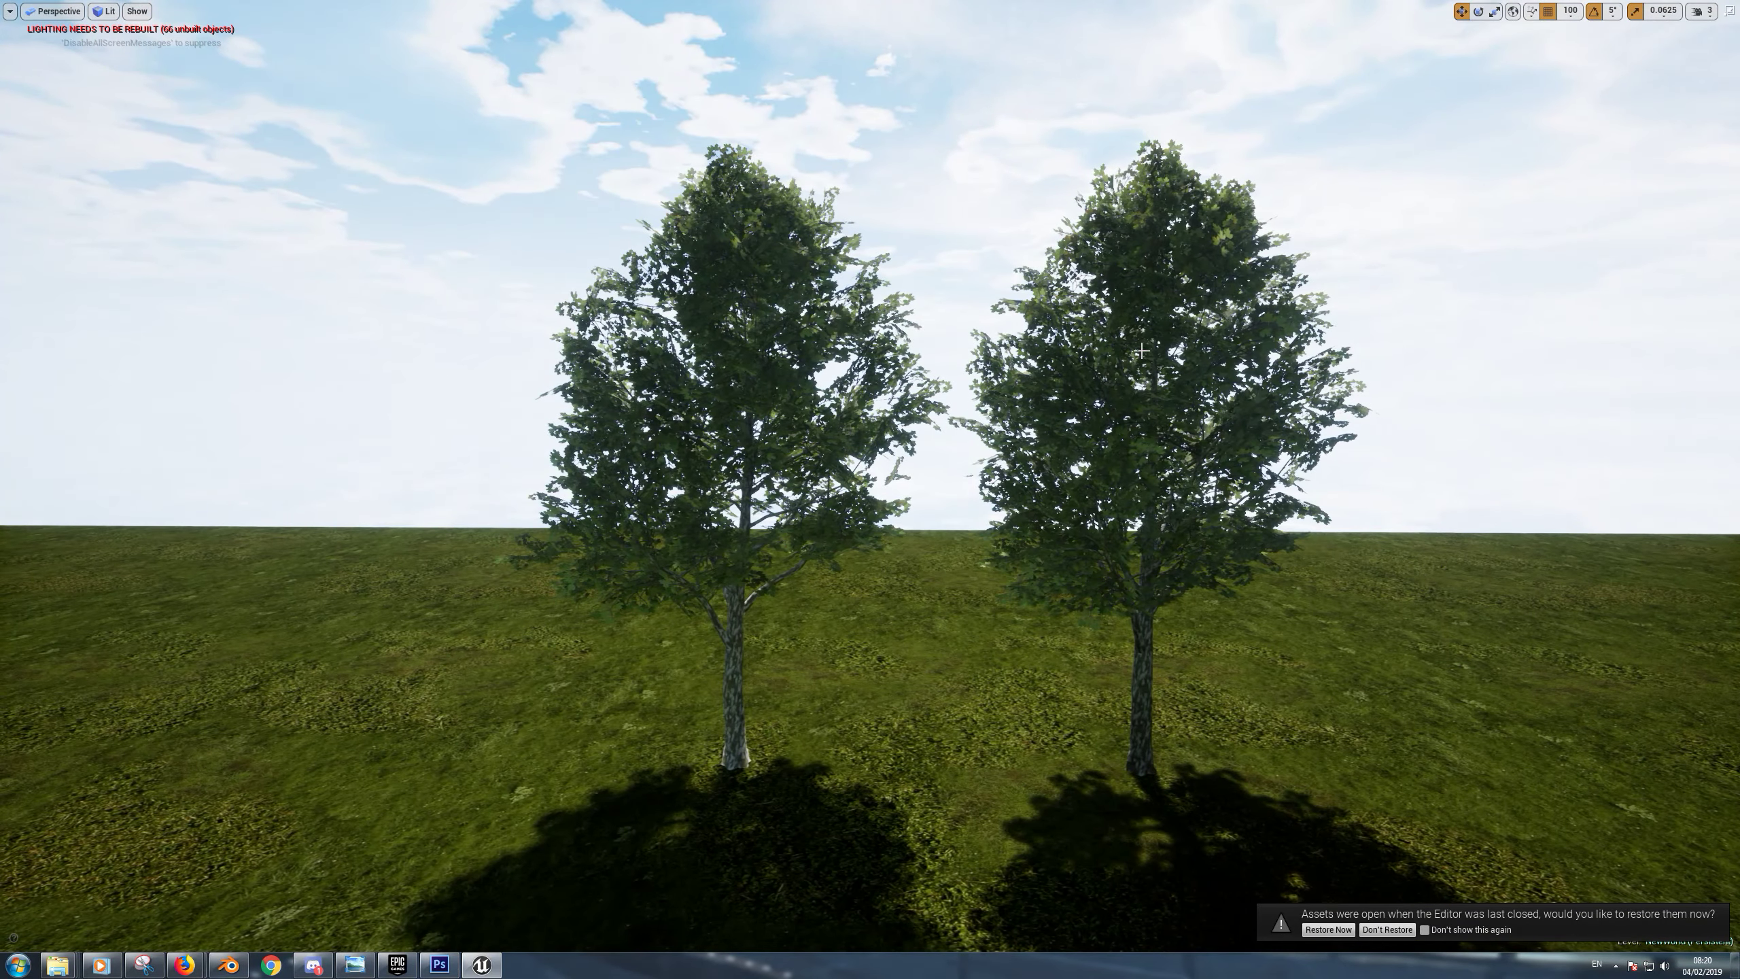
click(104, 11)
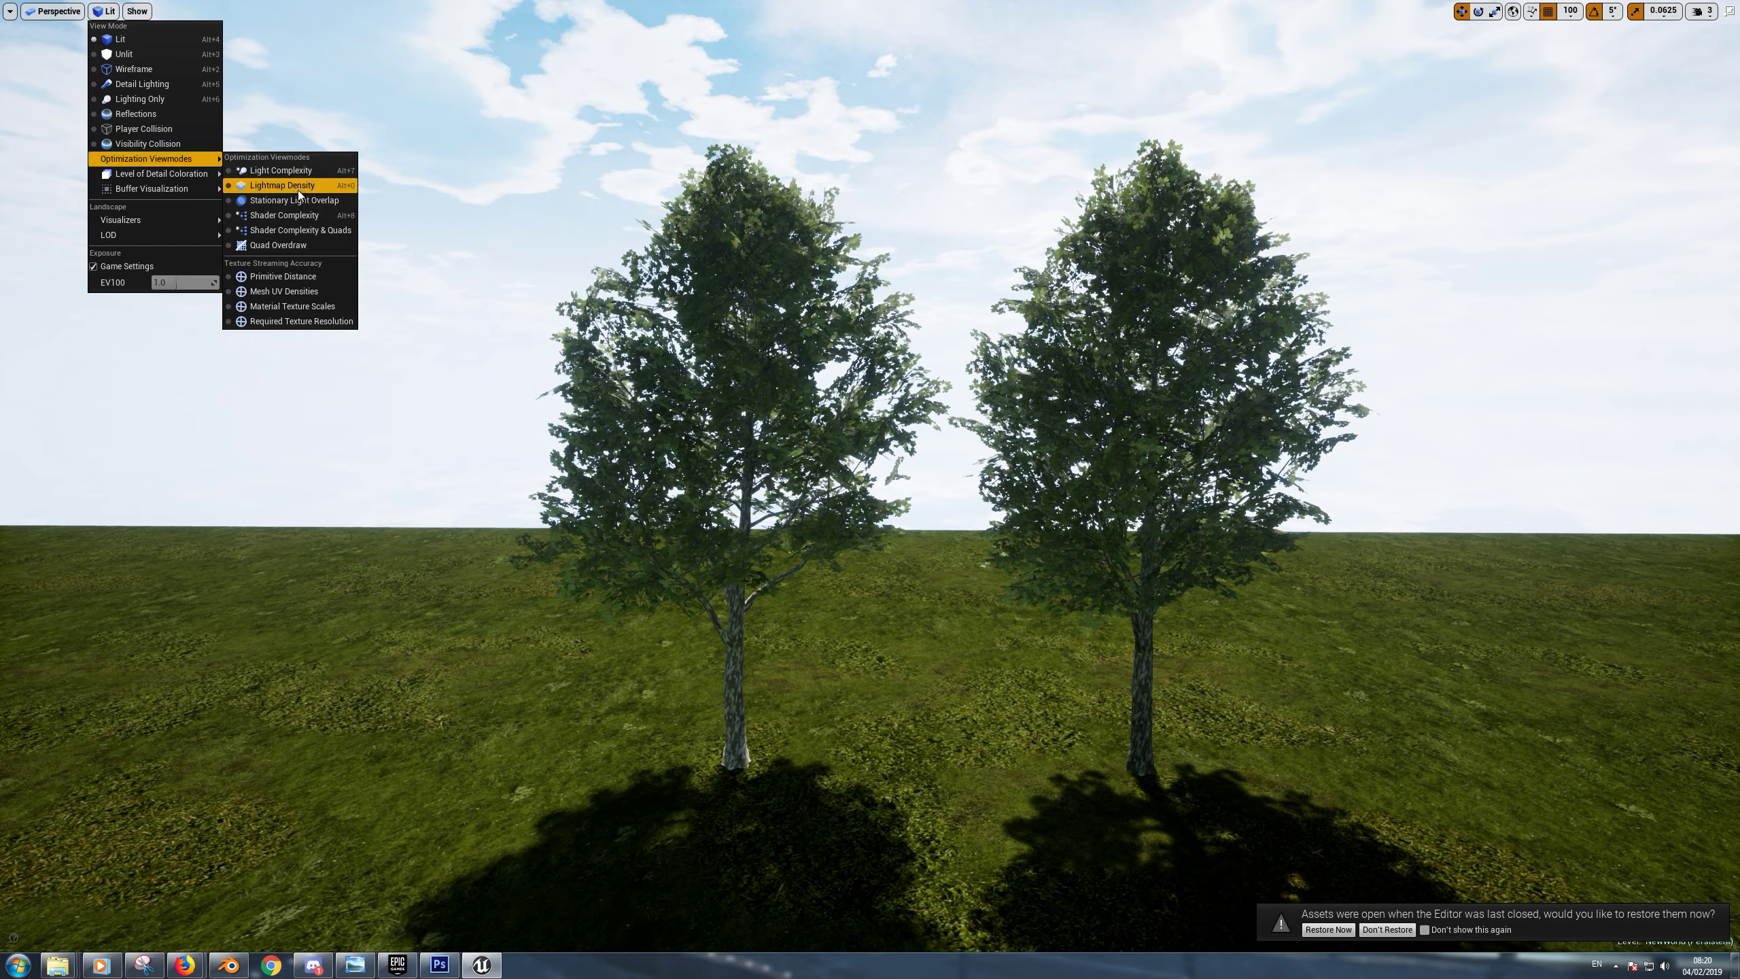
Switch the viewport to Shader Complexity and fly the camera around both trees
click(299, 216)
scroll(870, 475, up, 6)
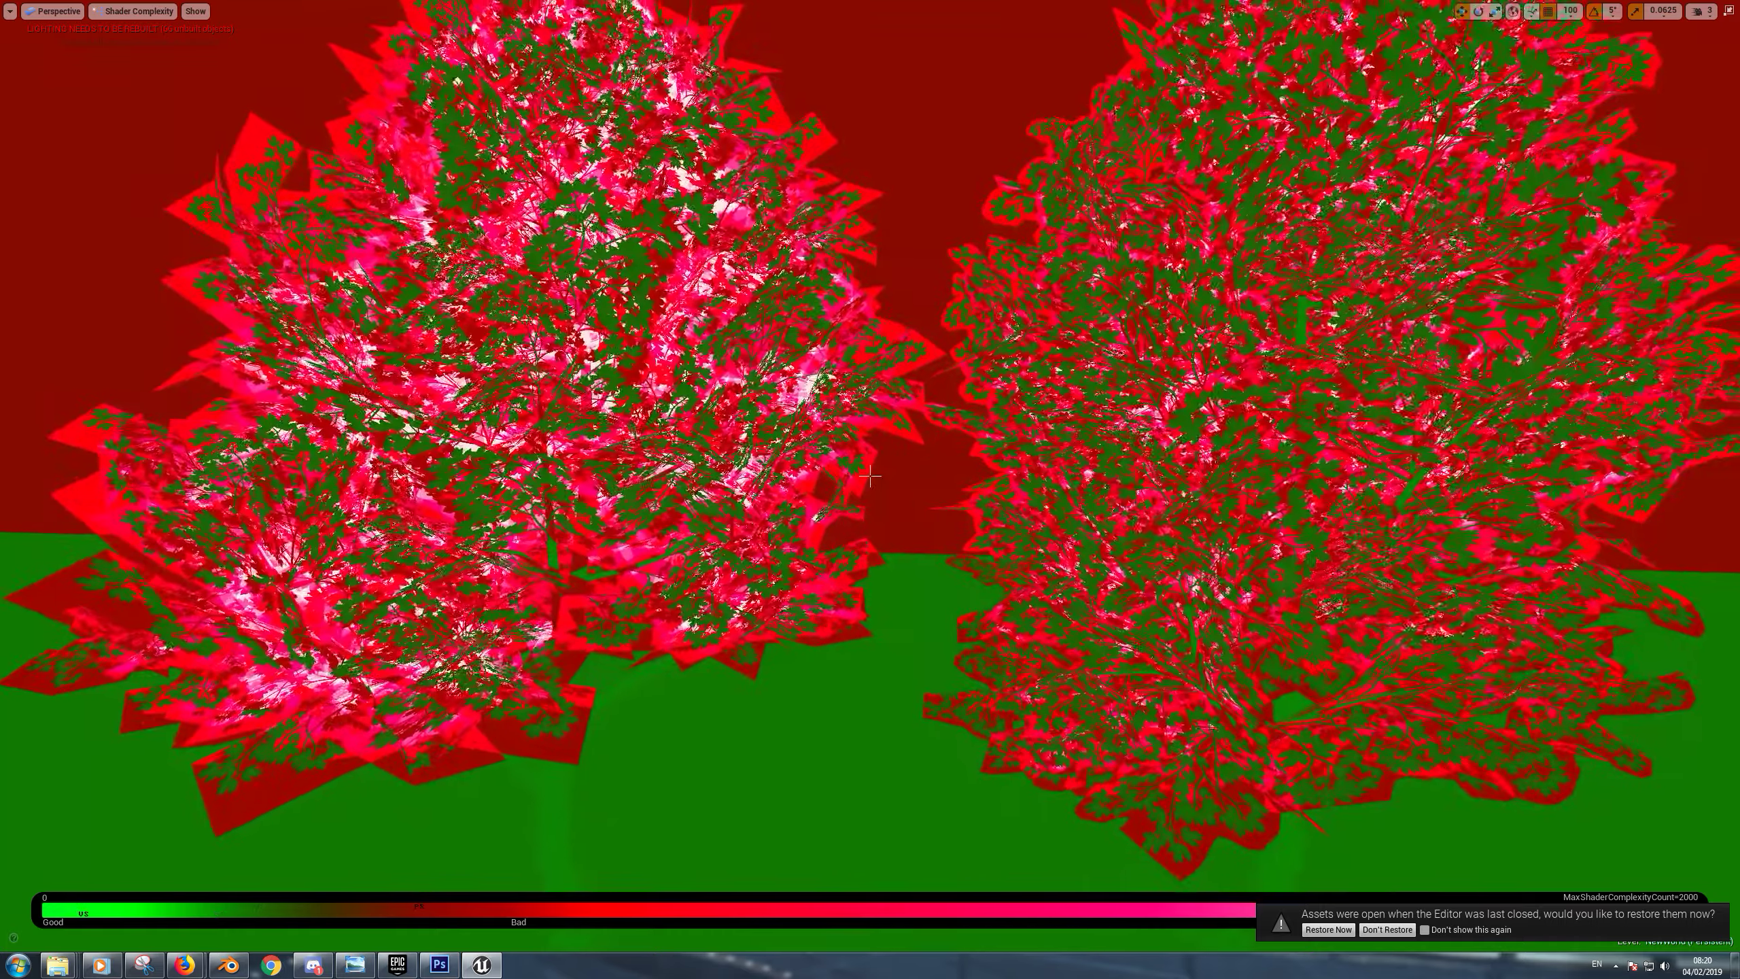
drag(870, 476, 870, 475)
scroll(870, 475, down, 5)
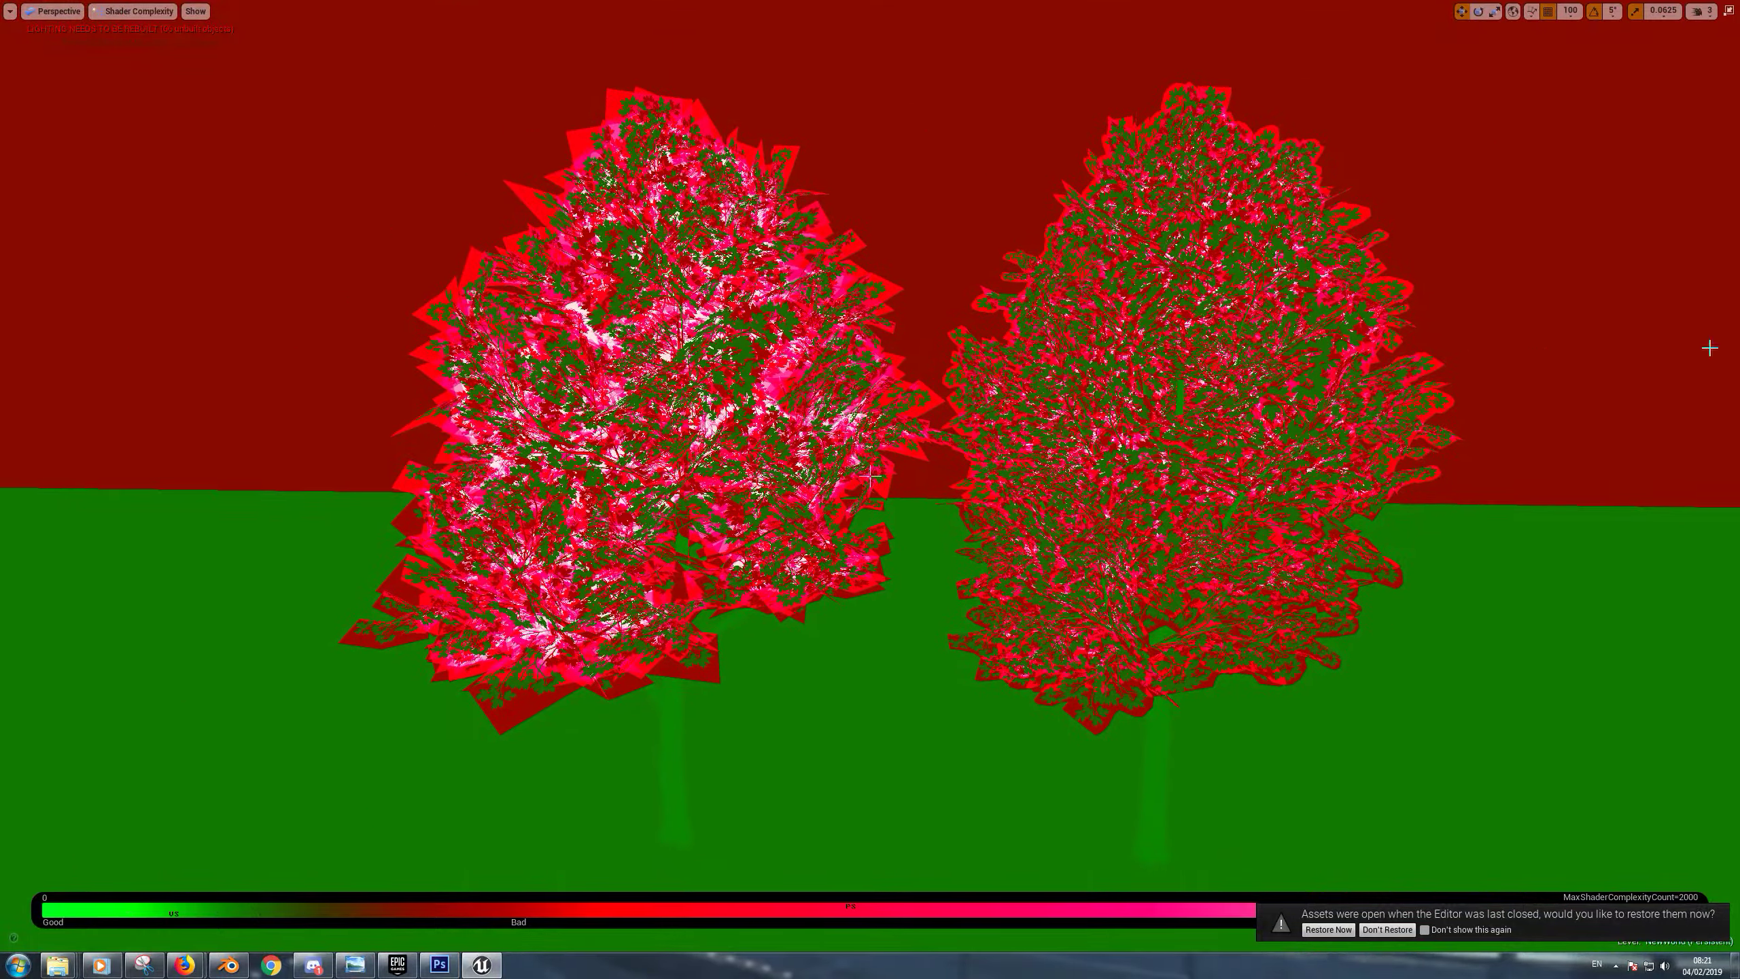
View the posted green shader-complexity image and hero tree render in Discord, then return to Blender
click(313, 965)
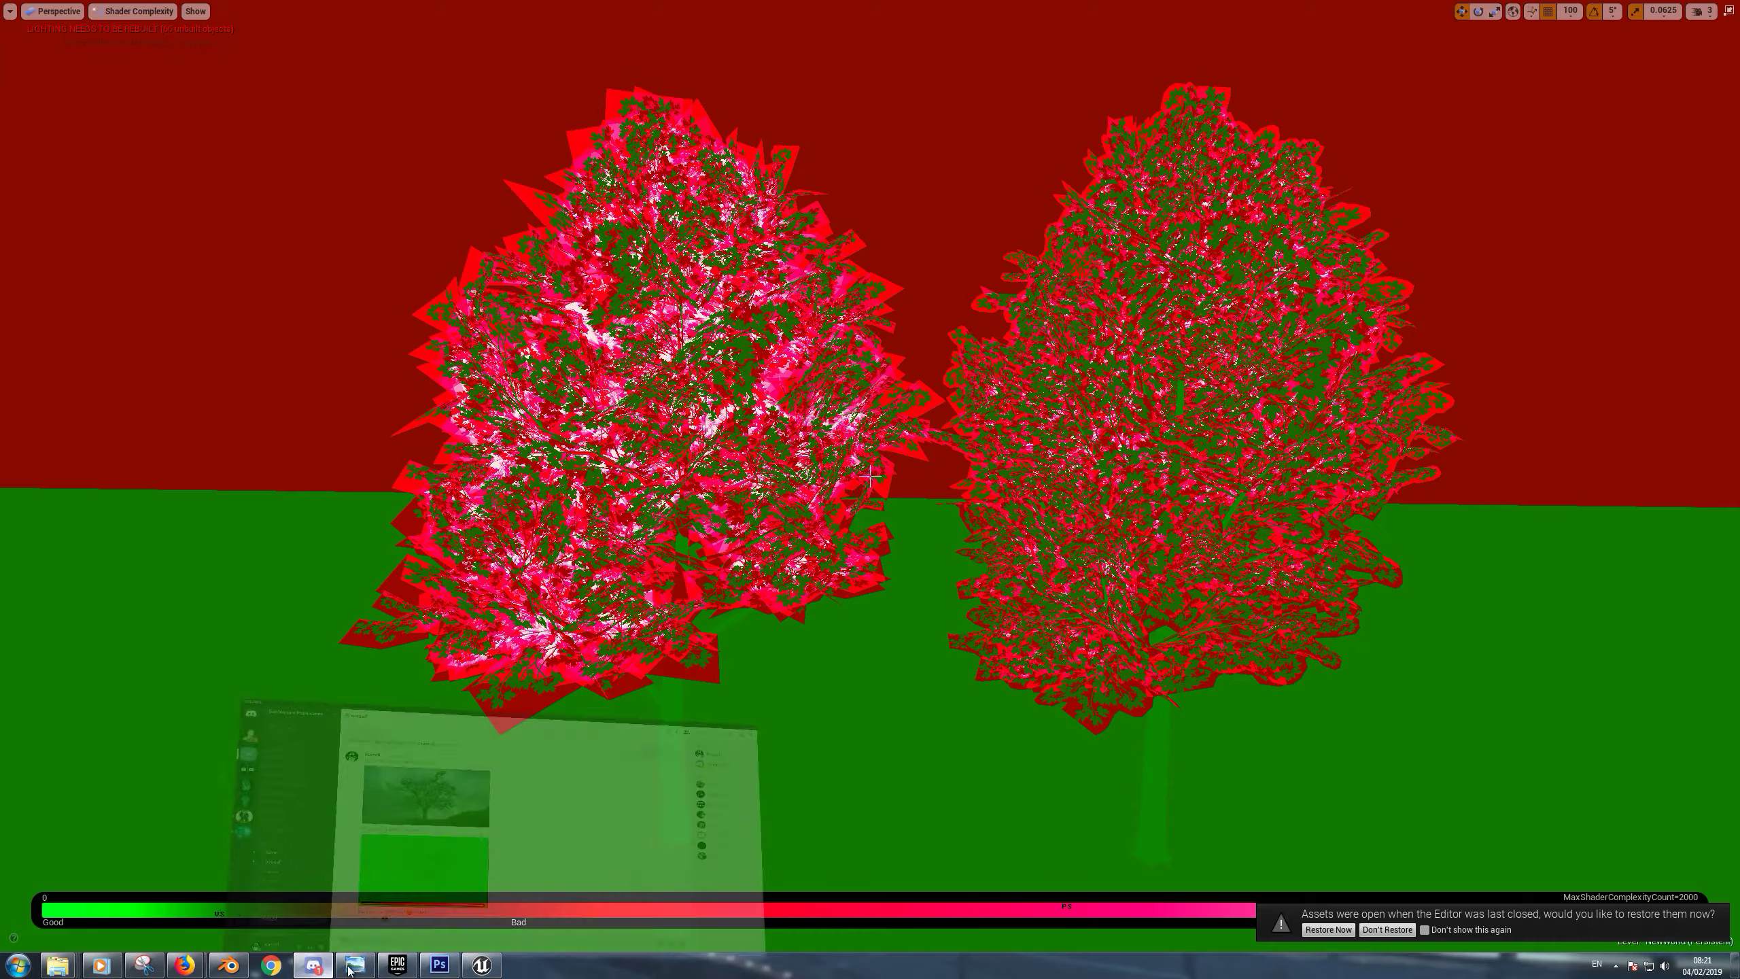
click(616, 644)
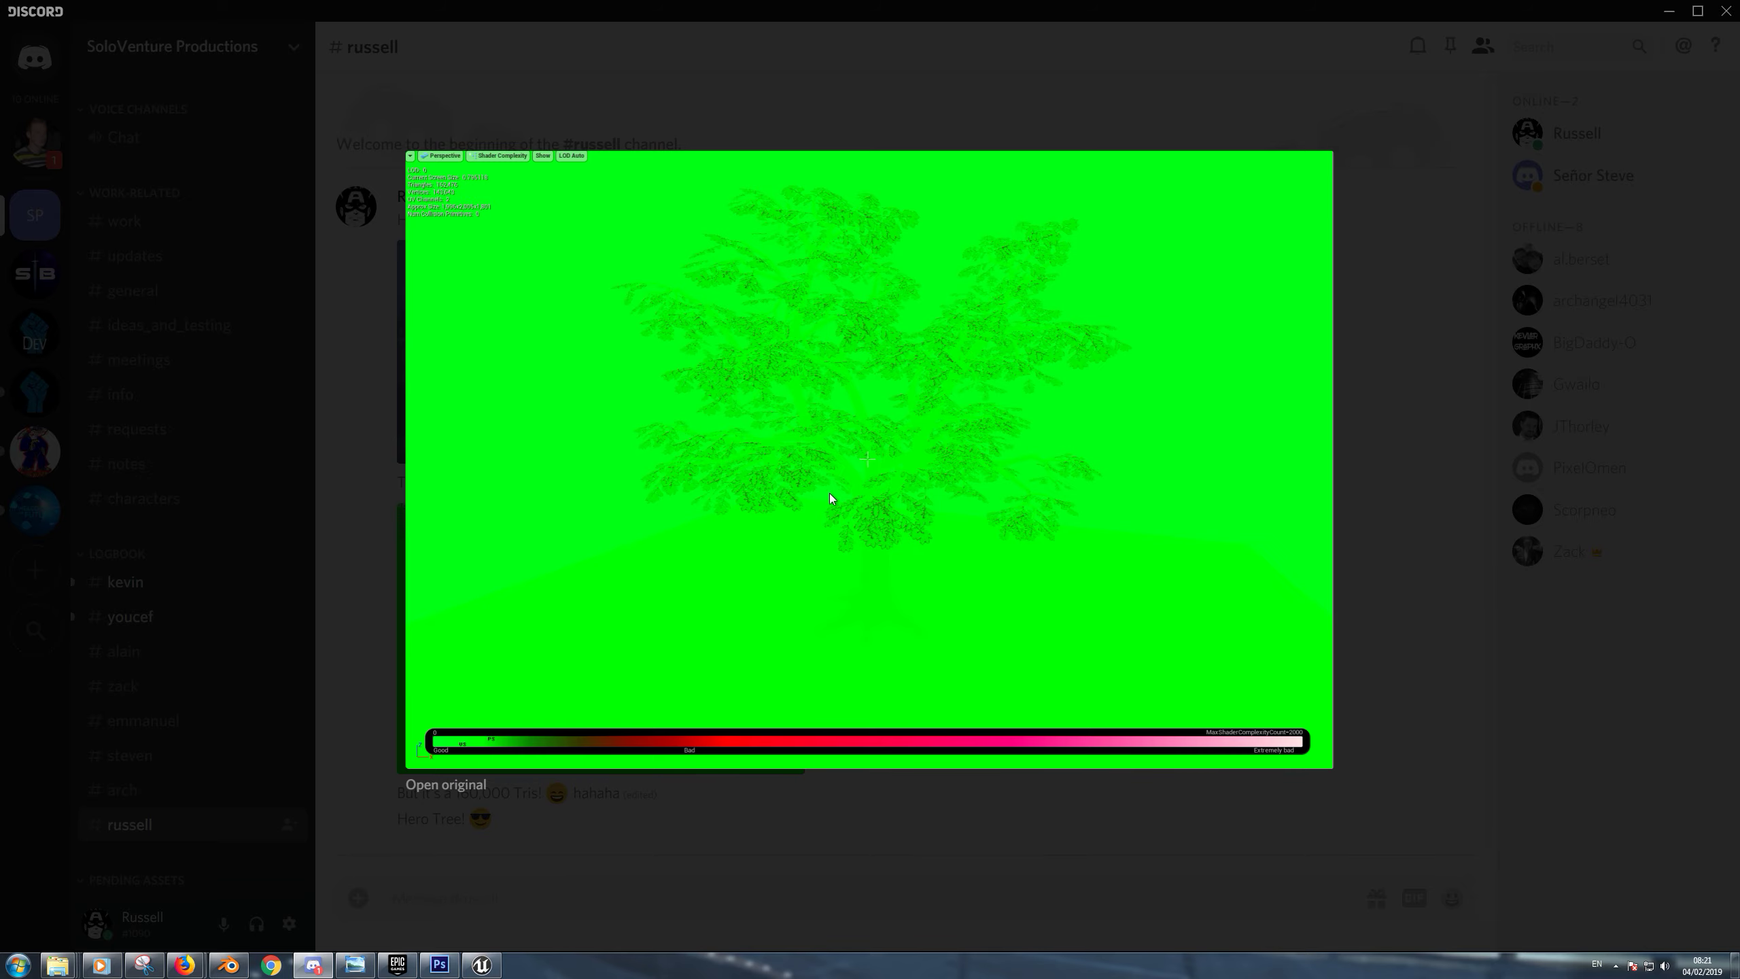
key(Escape)
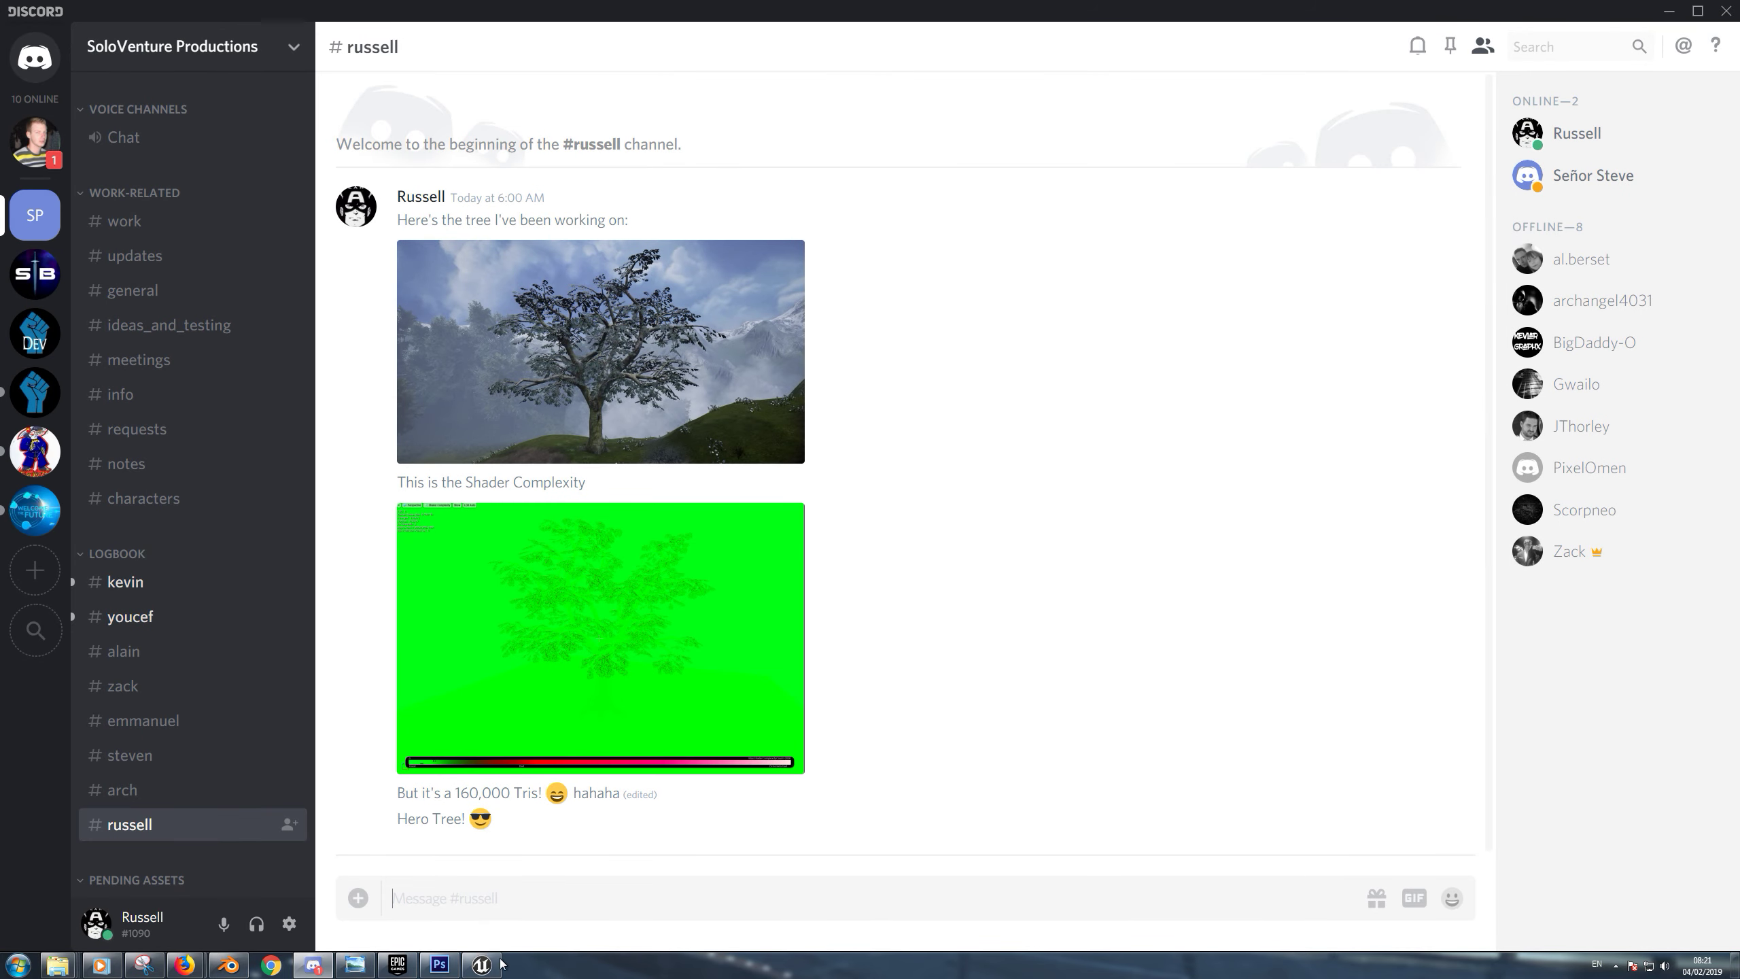
mouse_move(488, 976)
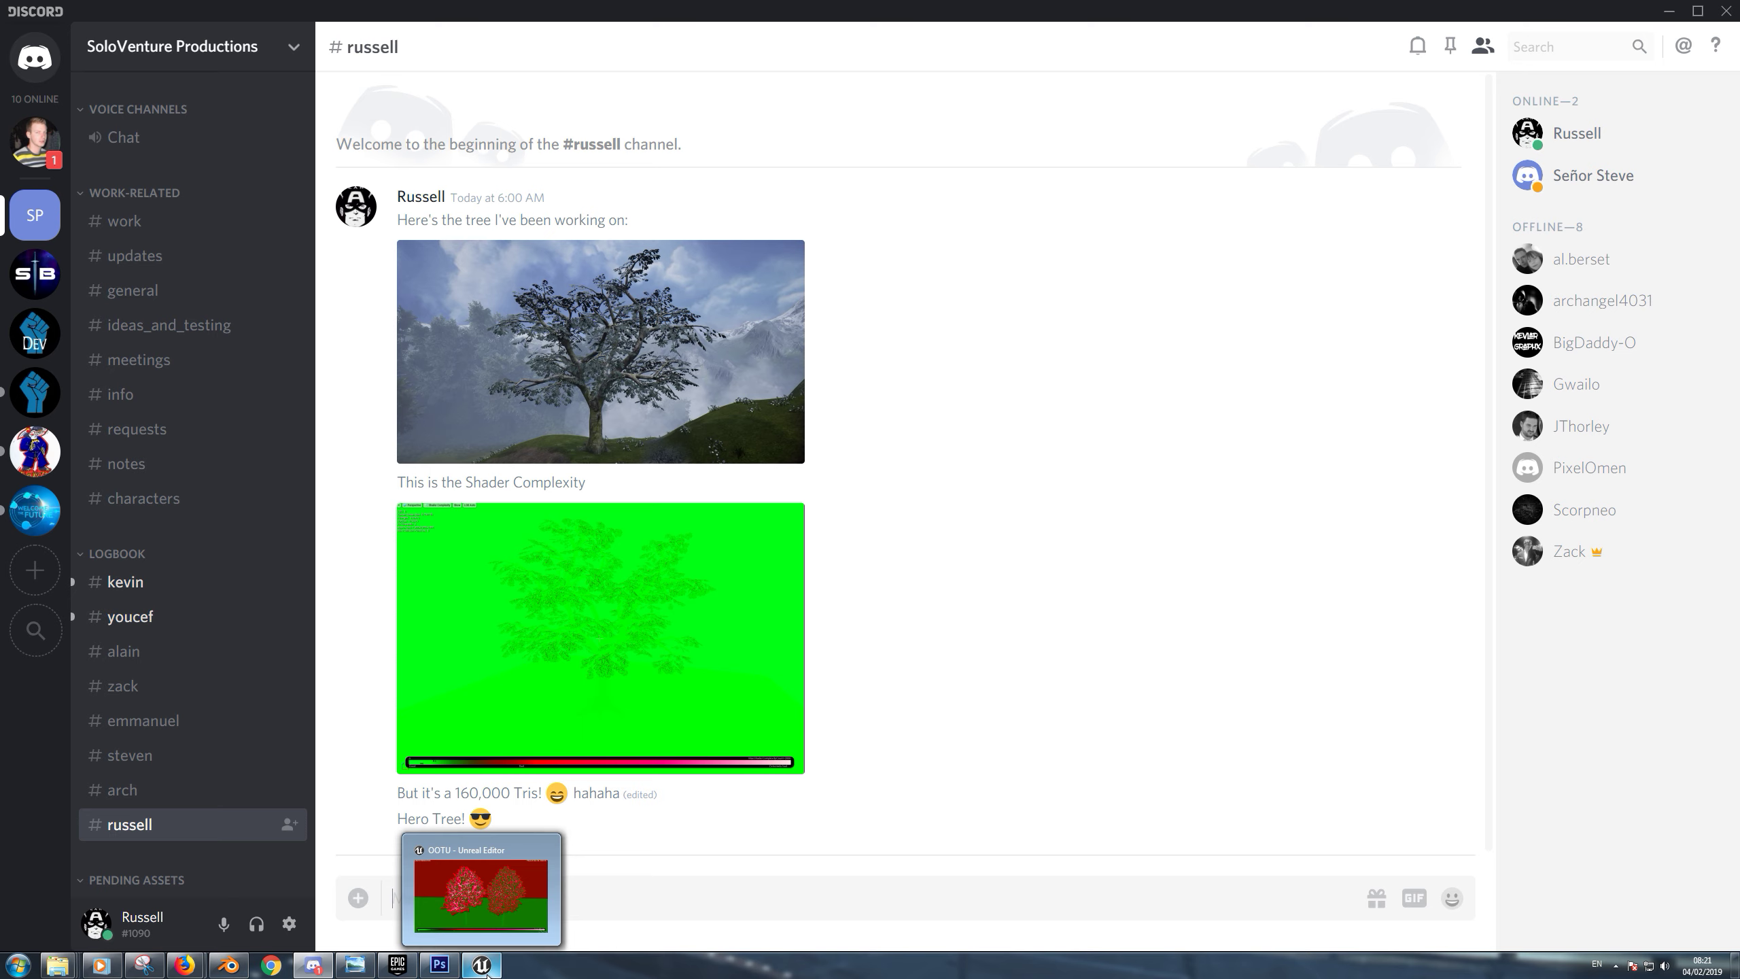
click(631, 353)
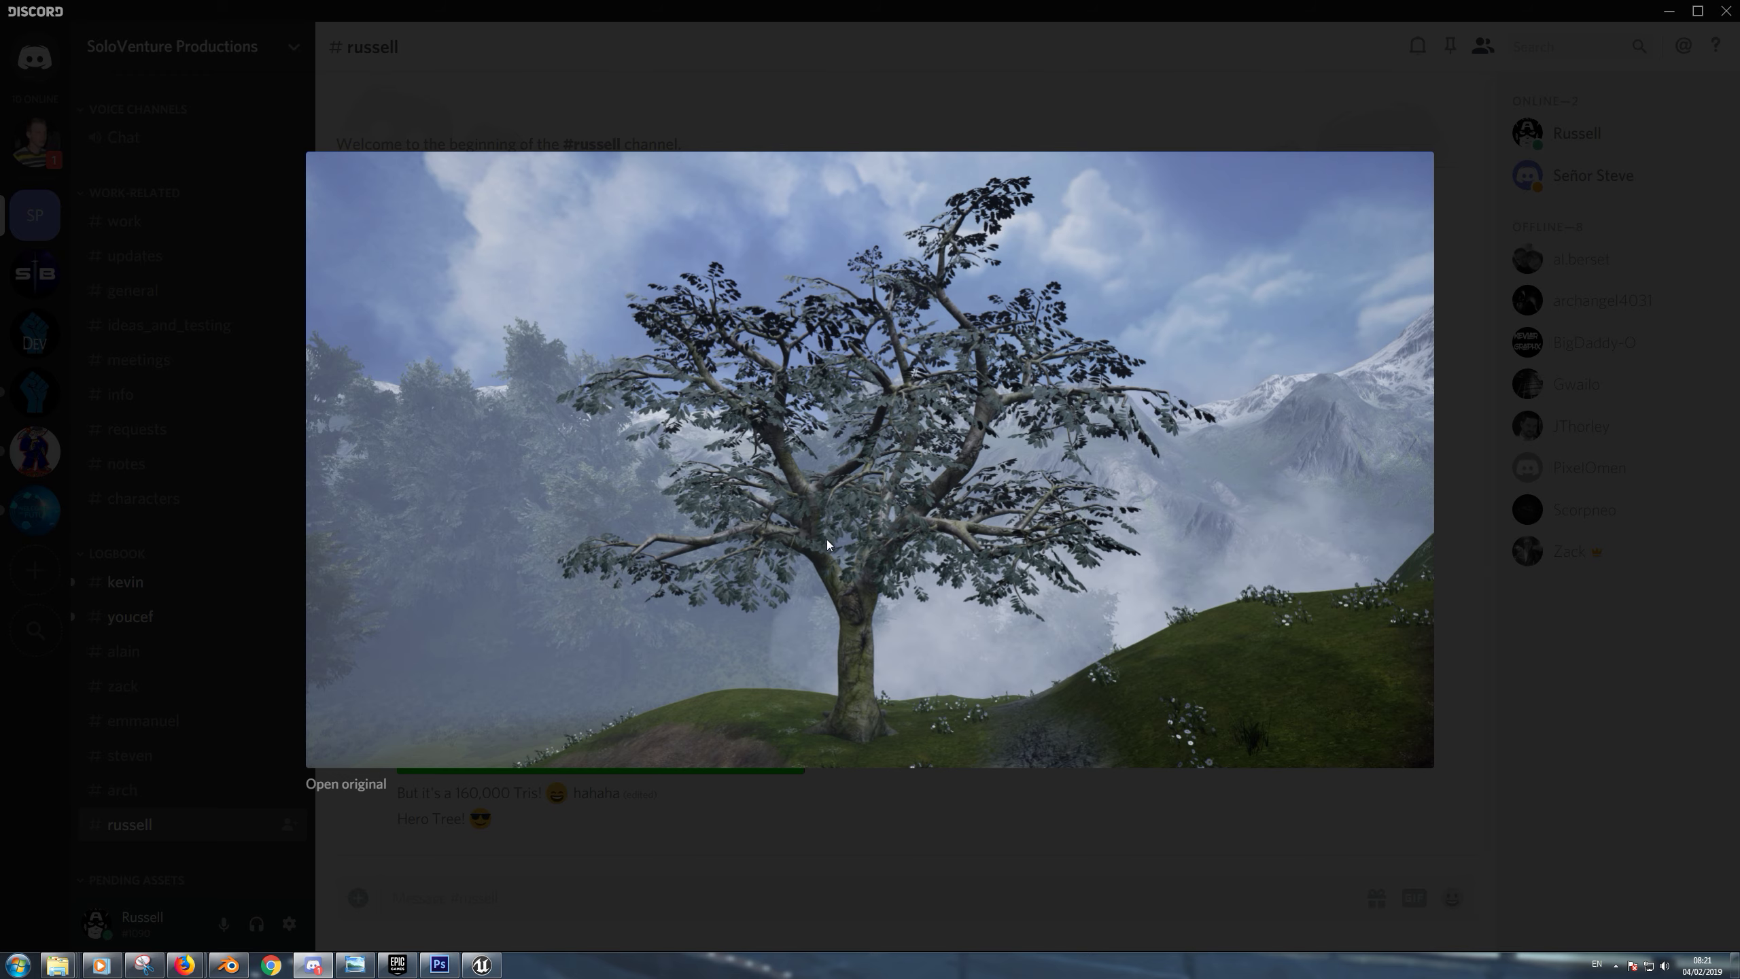
key(Escape)
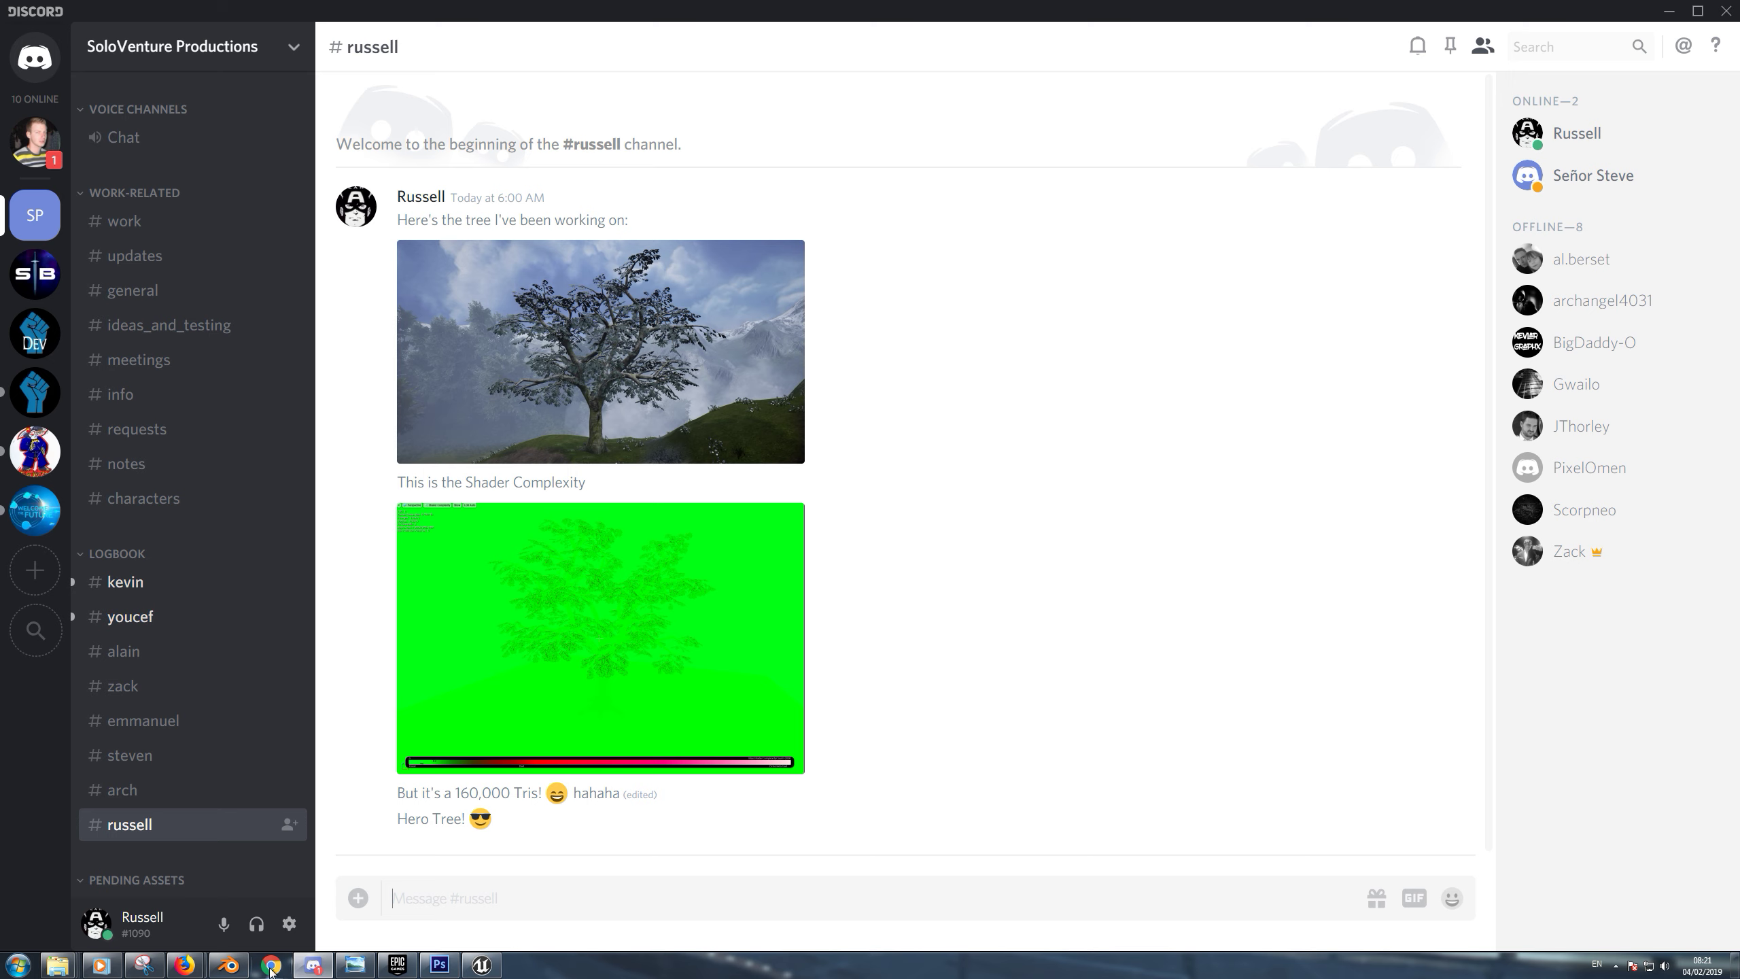
click(229, 965)
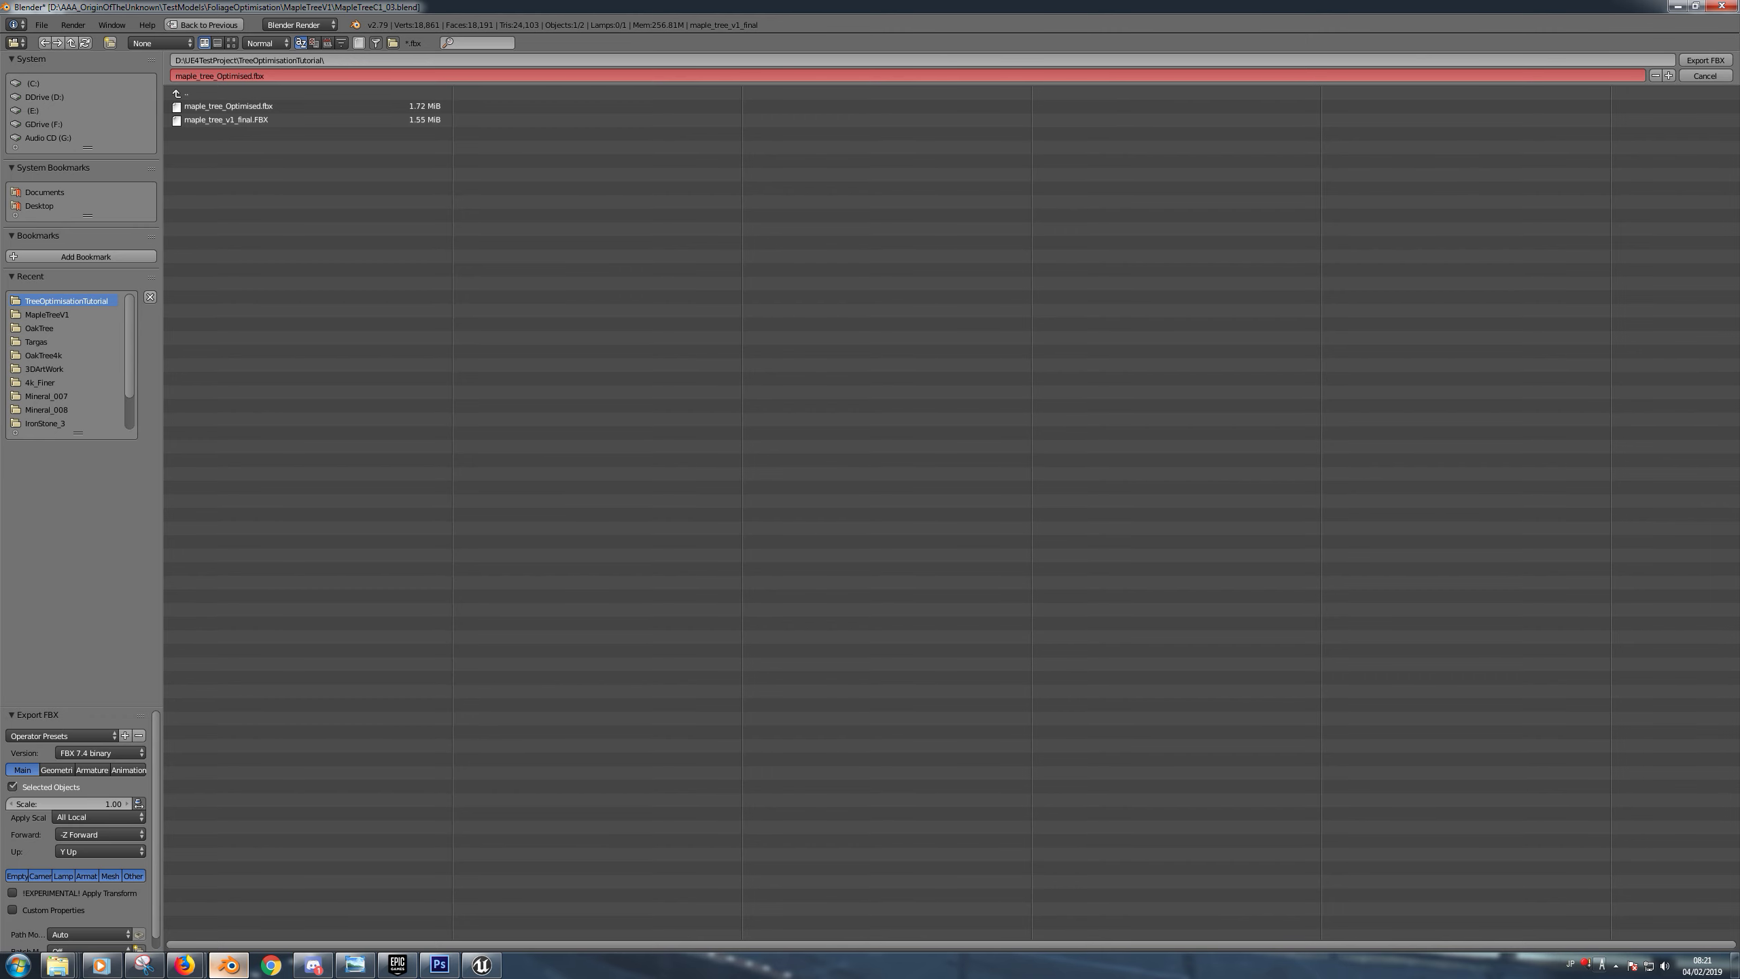
Back in Unreal, switch the viewport to Lit and select the original and optimised trees in turn
click(482, 965)
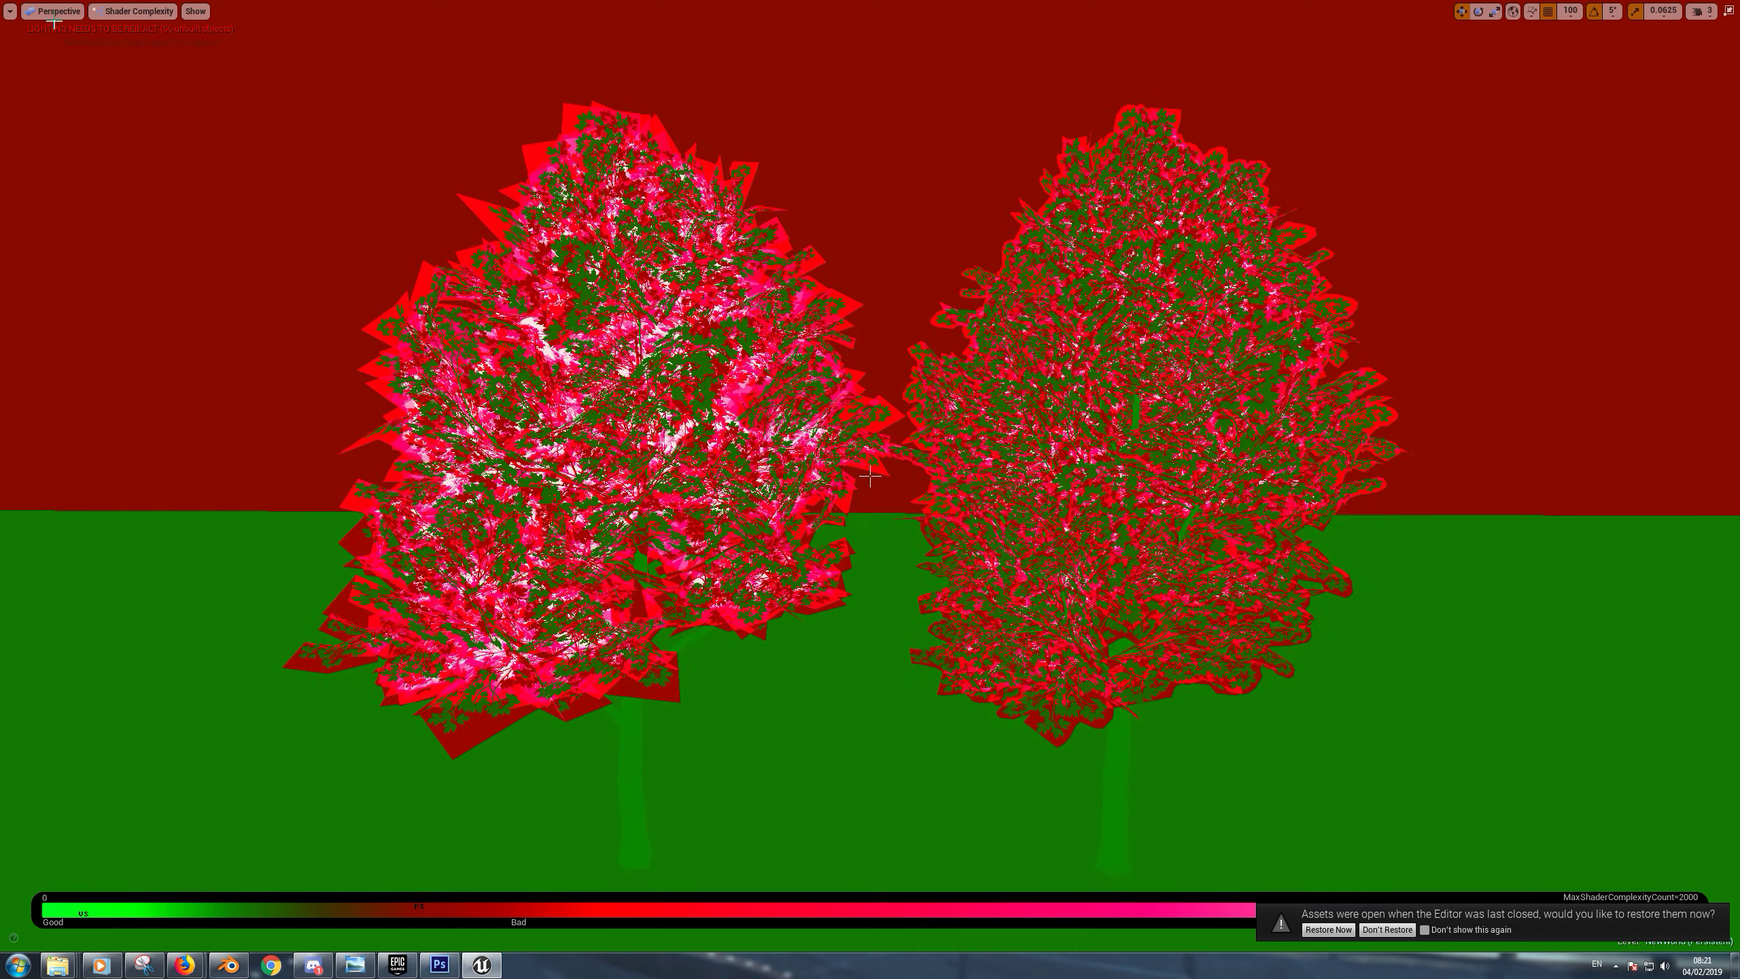
click(134, 11)
click(134, 39)
scroll(623, 392, down, 2)
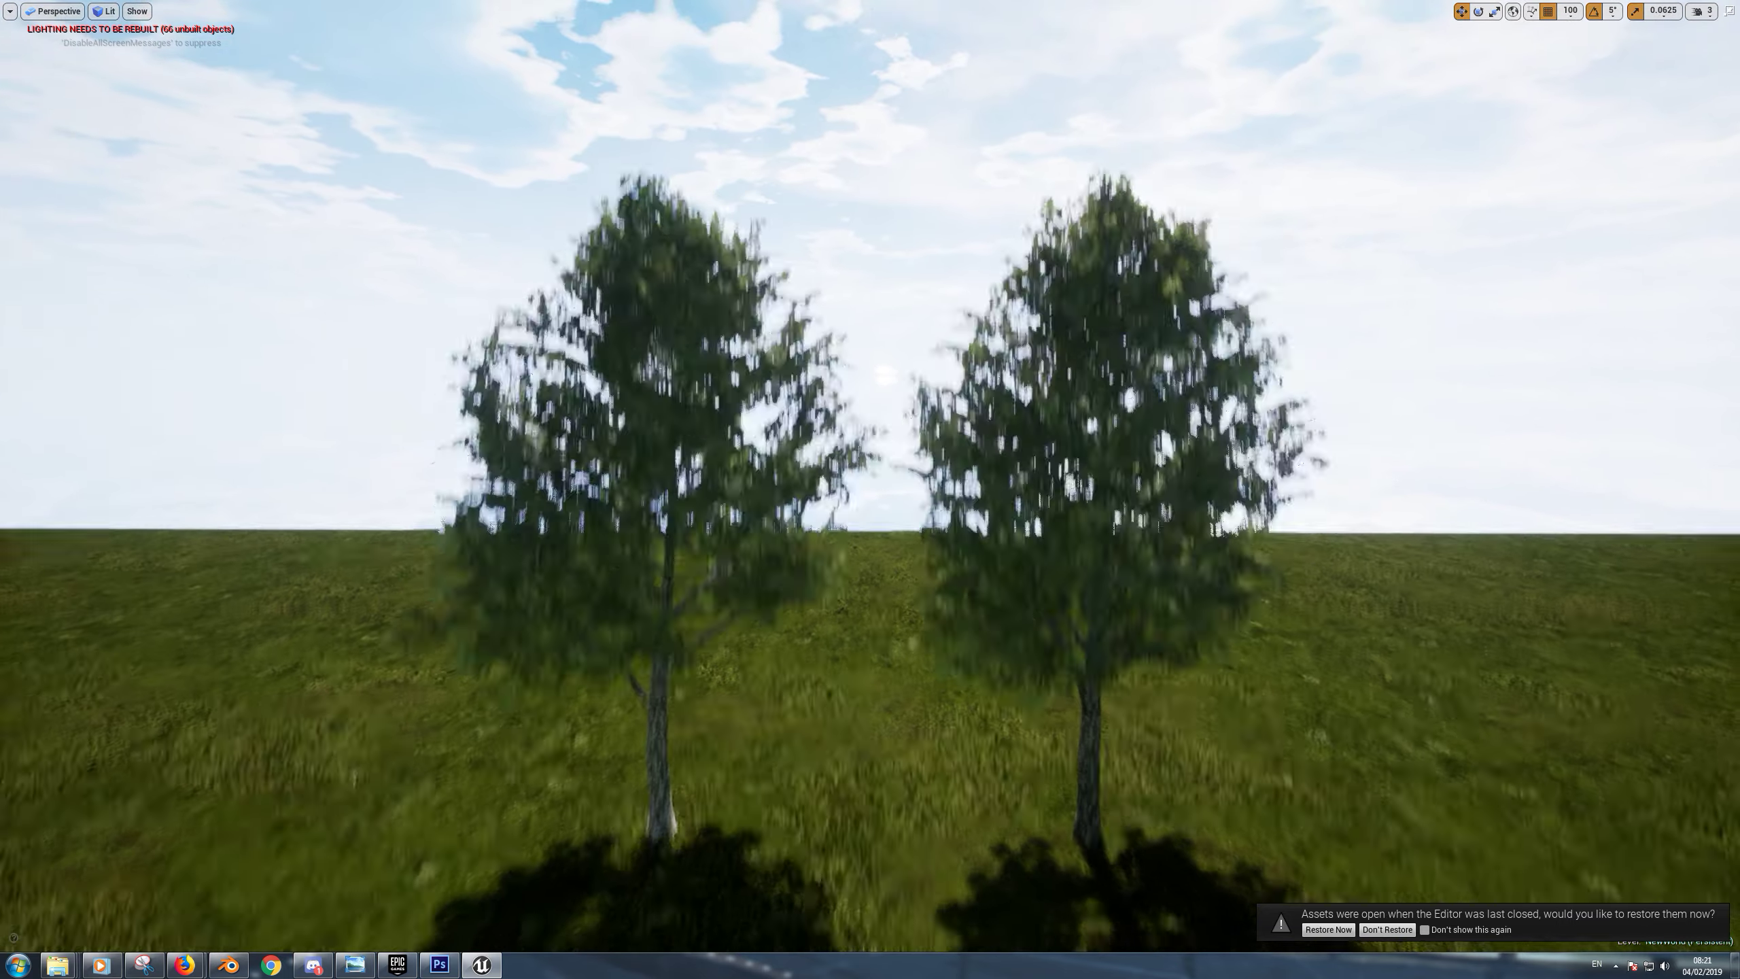
click(623, 392)
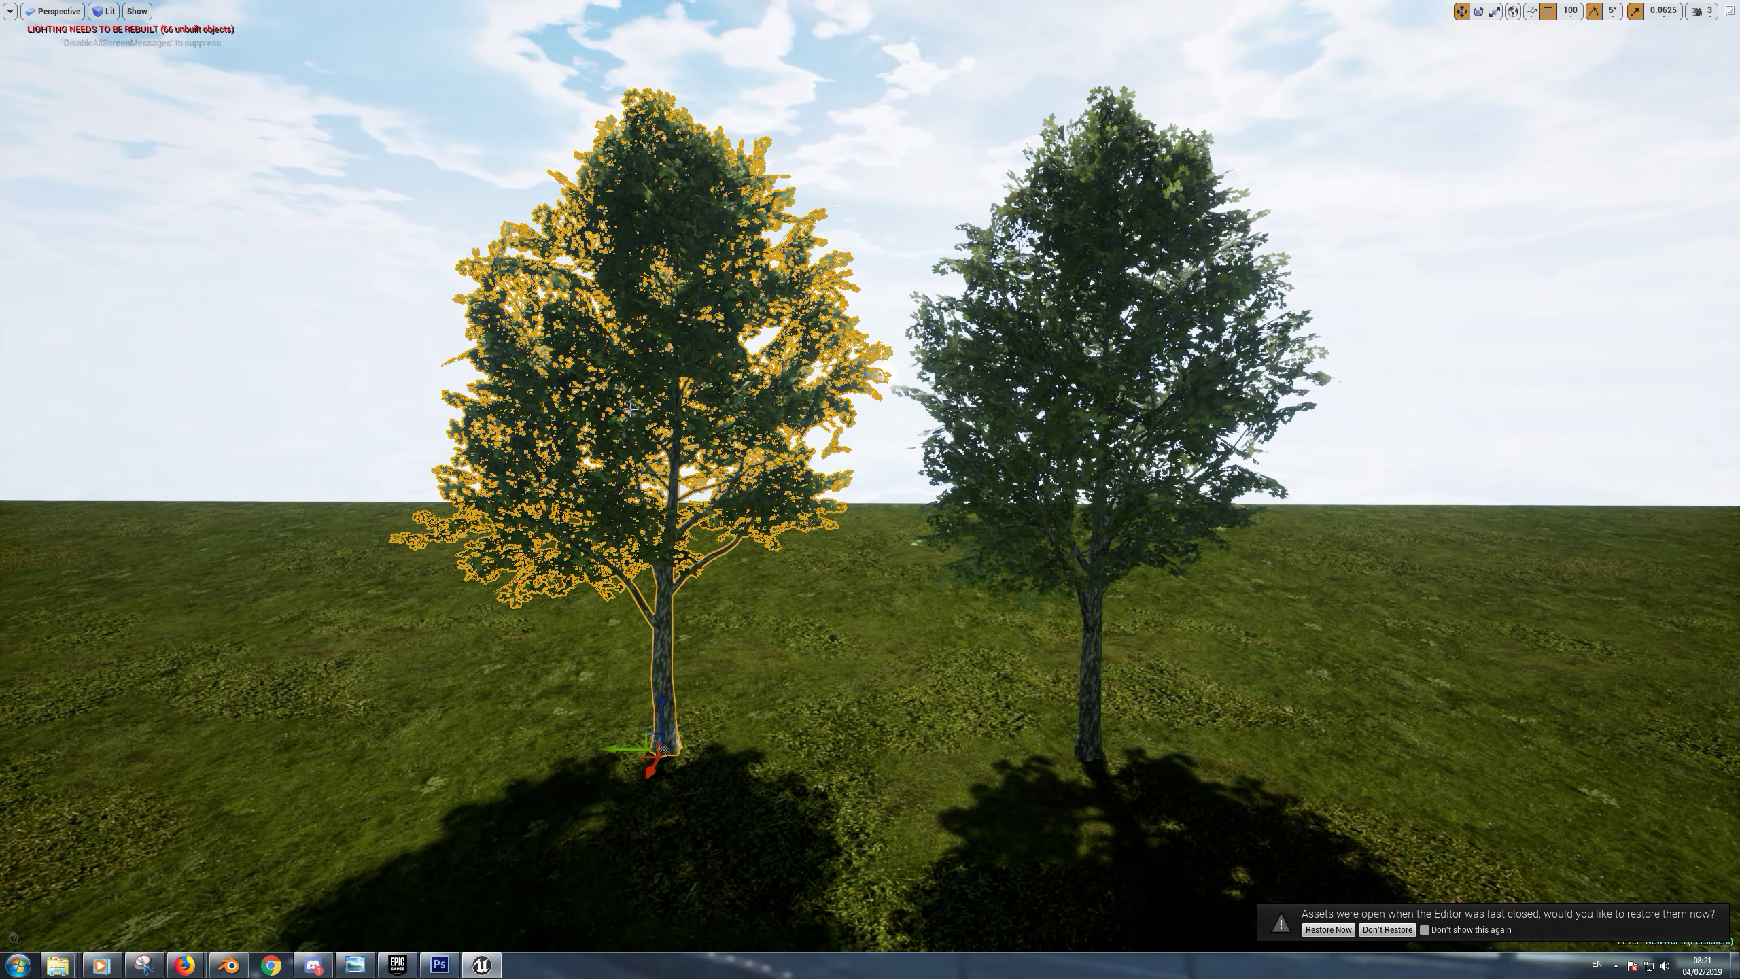
click(1085, 398)
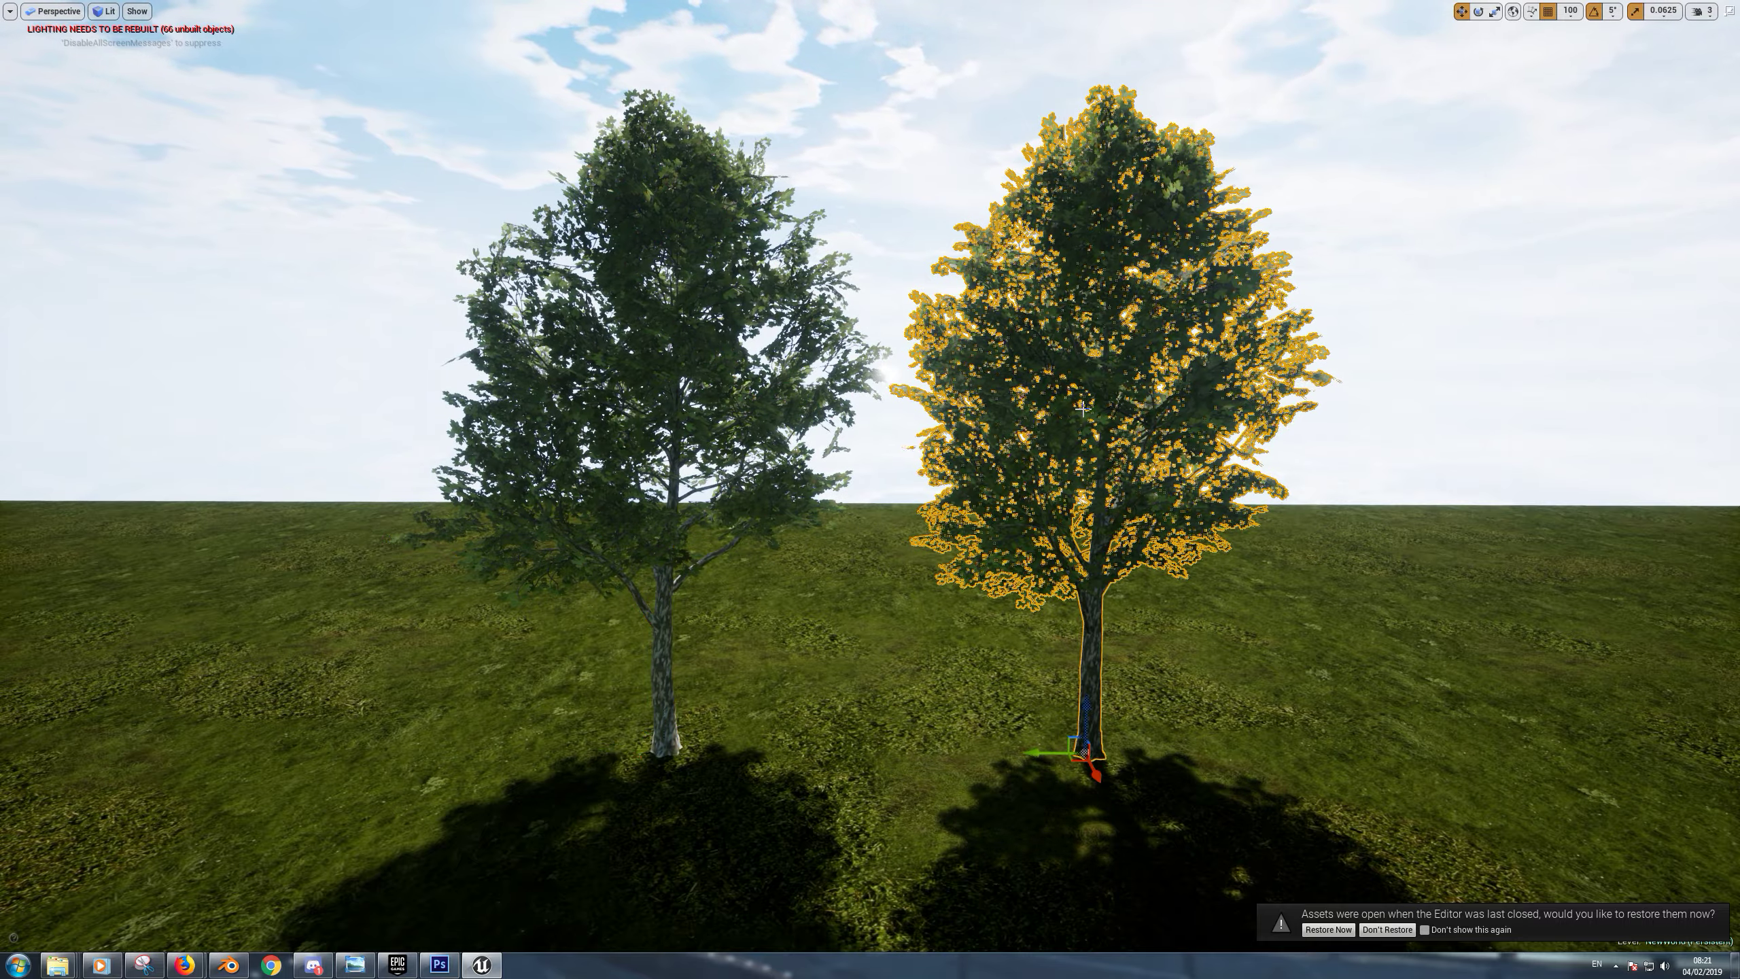
right_drag(1082, 409, 1095, 409)
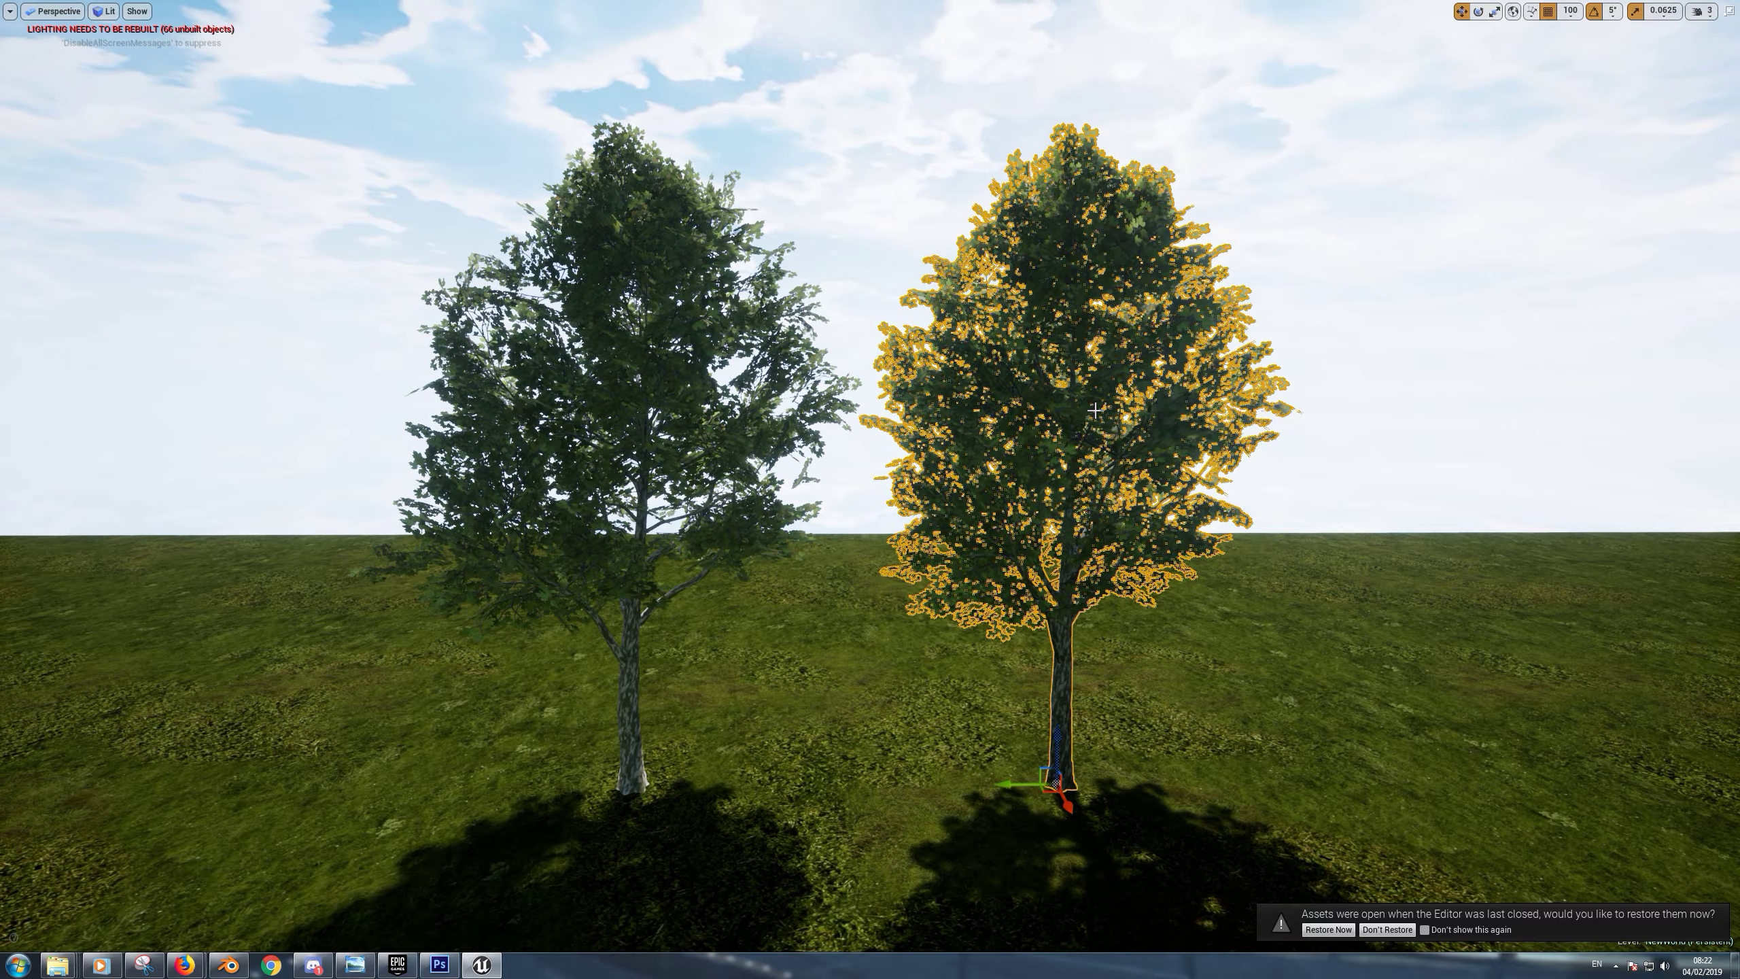
mouse_move(1095, 410)
middle_down()
mouse_move(1192, 410)
mouse_move(1095, 409)
middle_up()
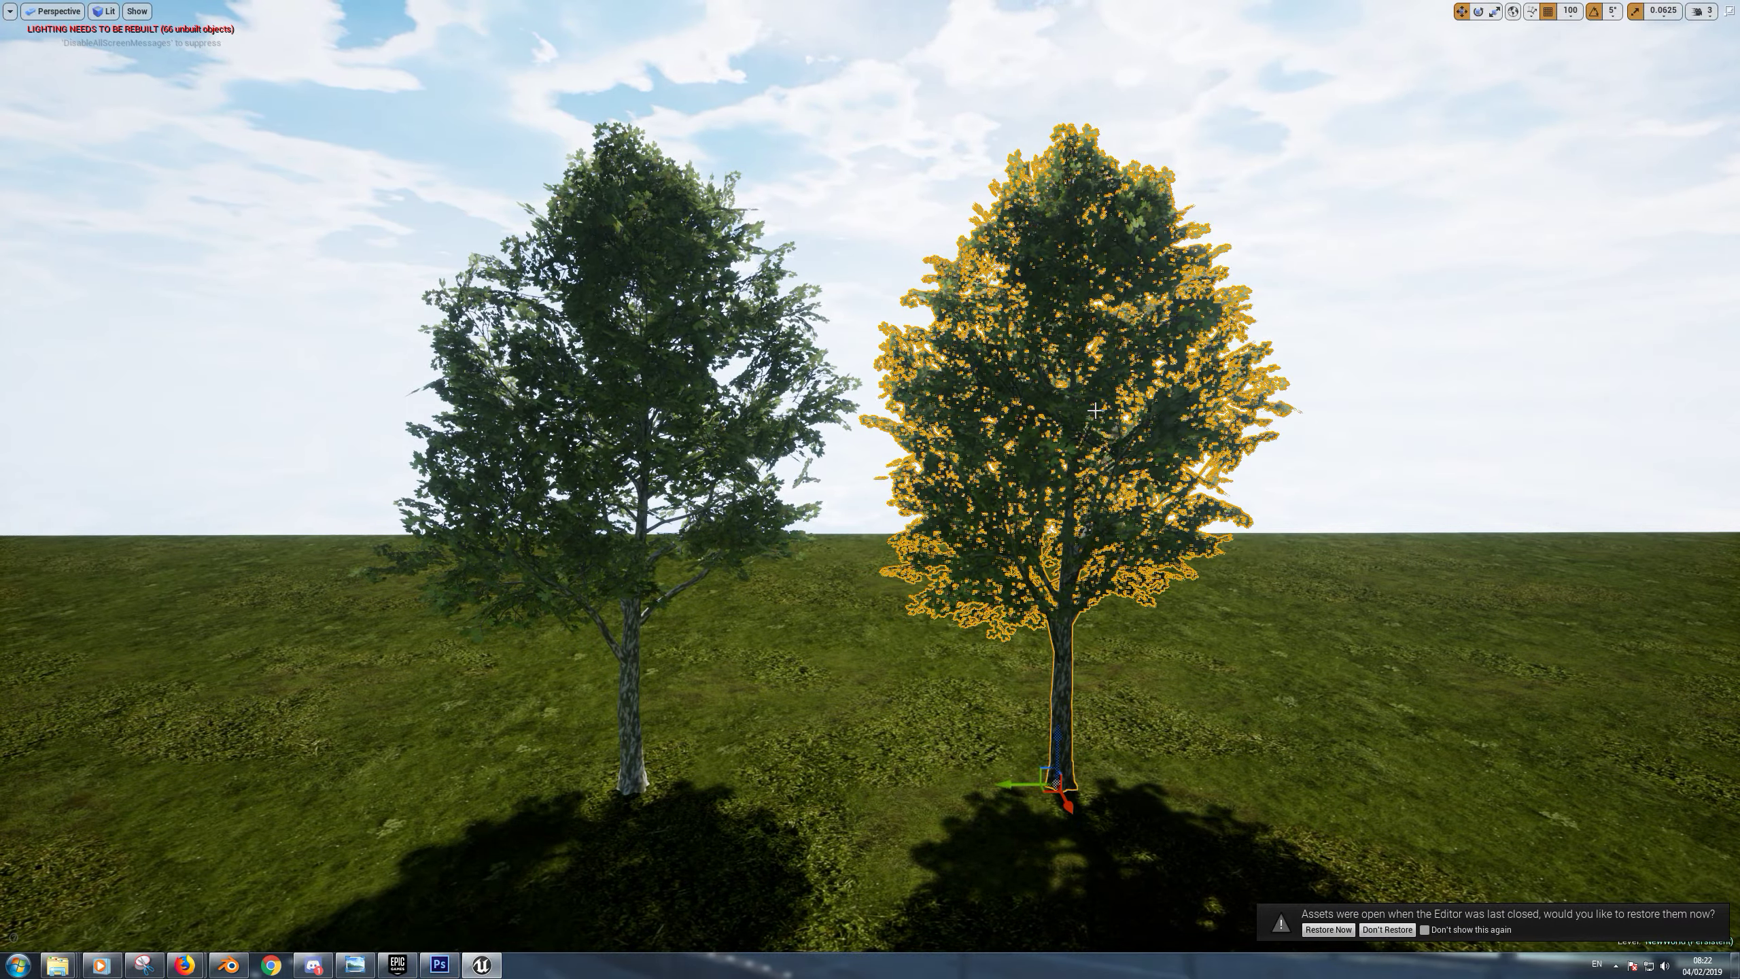